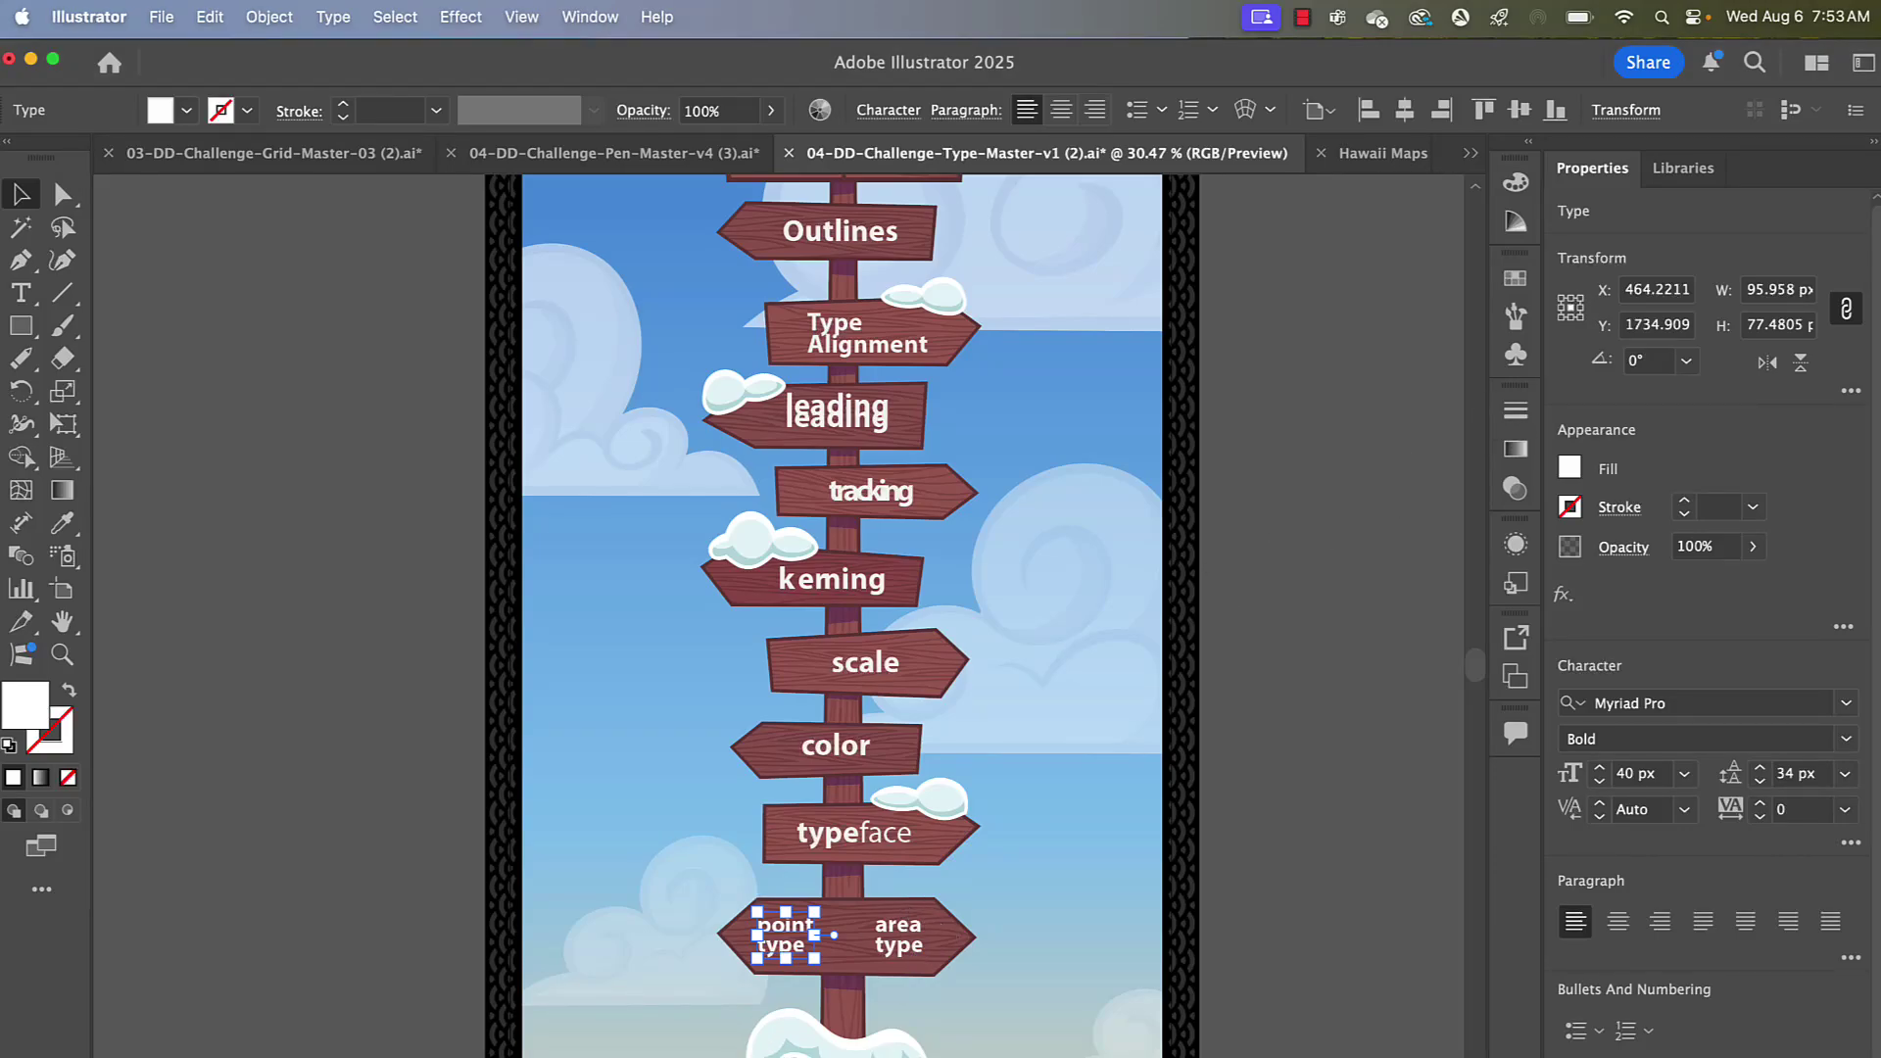
- Zoom in and scroll right to frame the 'point type' and 'area type' sign
key("super+equal")
key("super+equal")
key("super+equal")
key("super+equal")
scroll(777, 999, "right", 2)
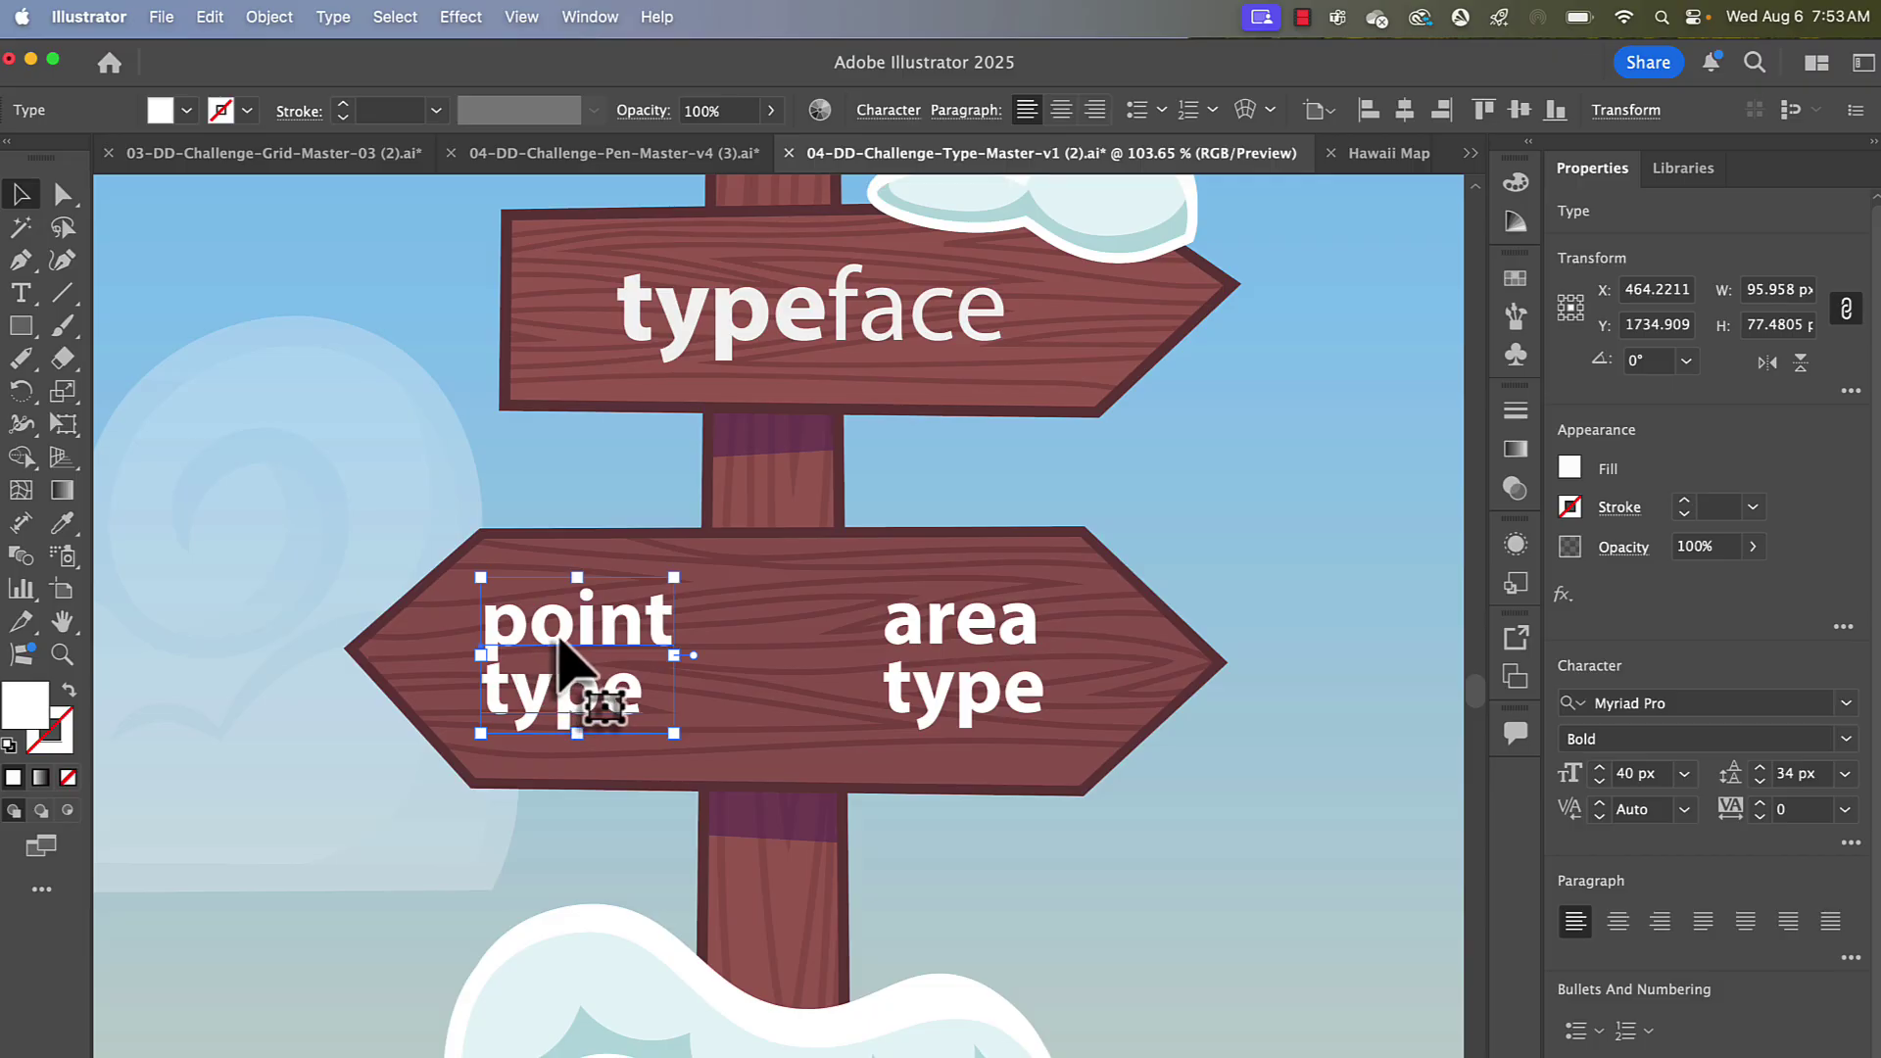
- Create a 'Lorem ipsum' point text line with the Type tool beside the post
left_click(955, 656)
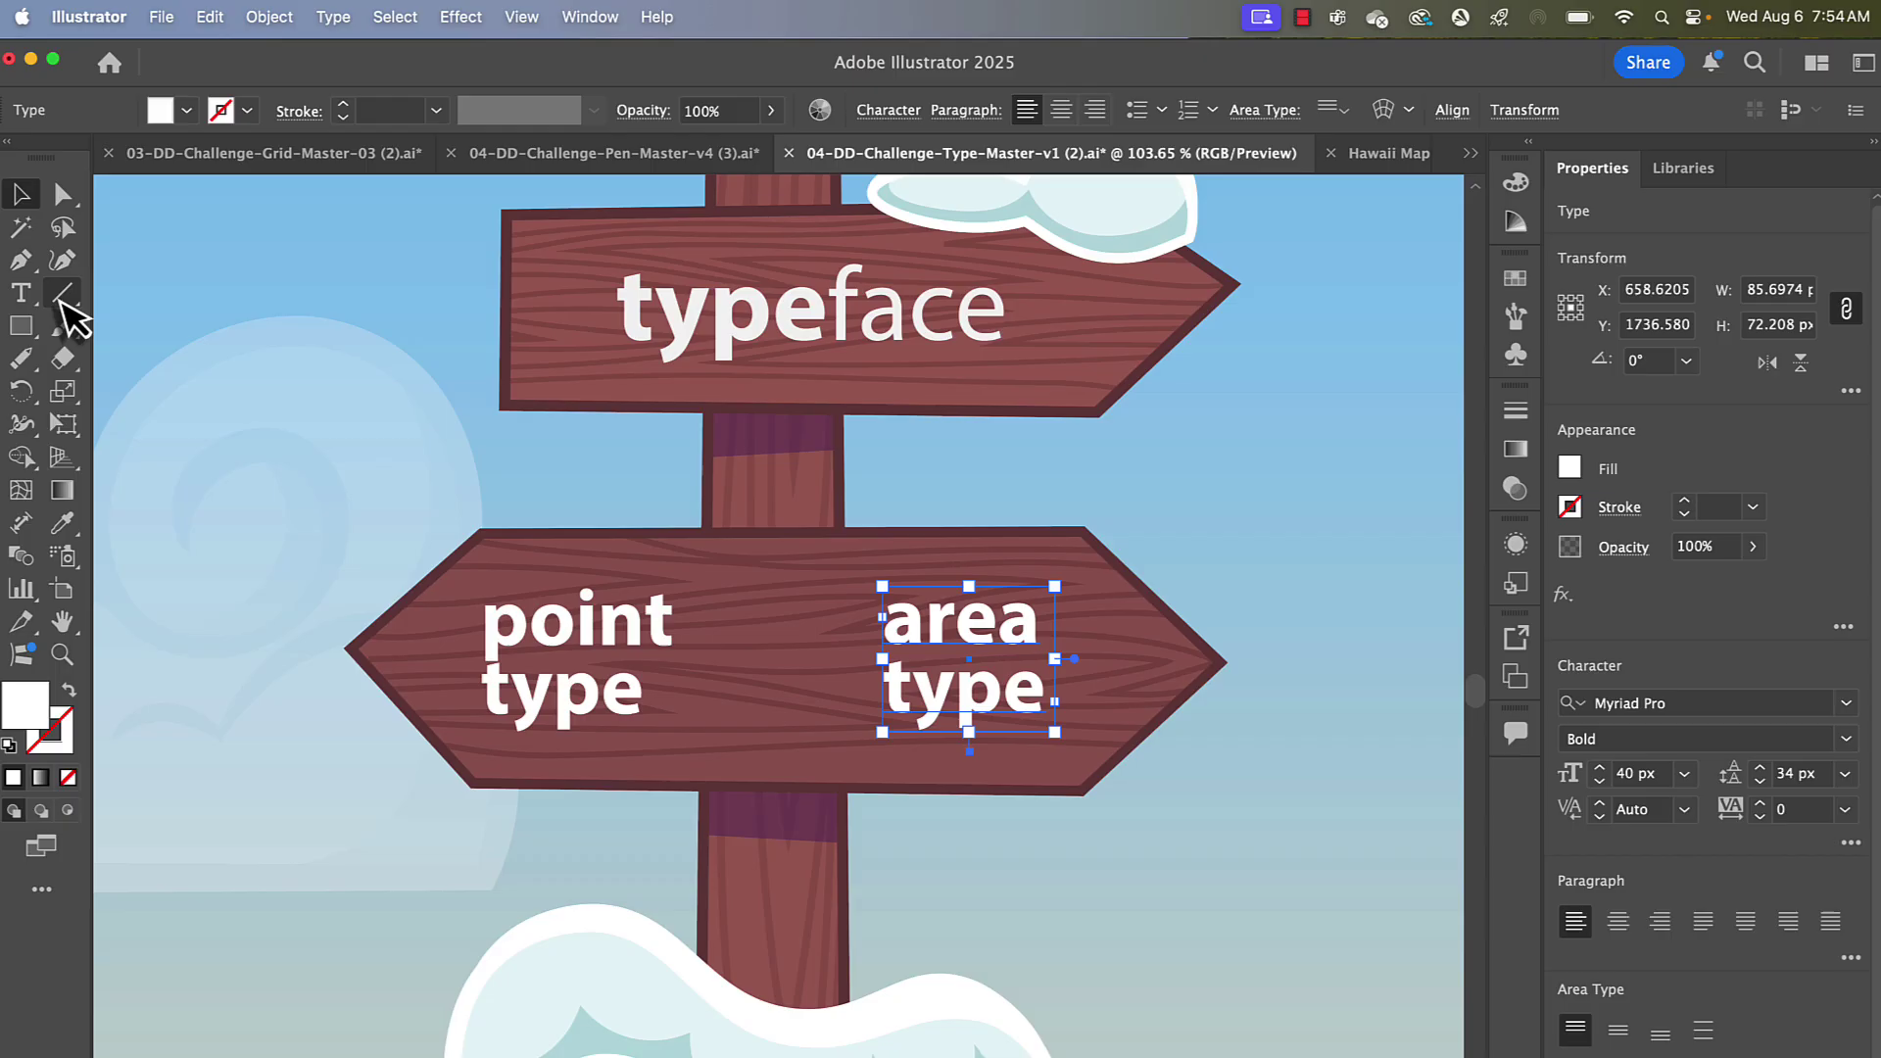
left_click(21, 294)
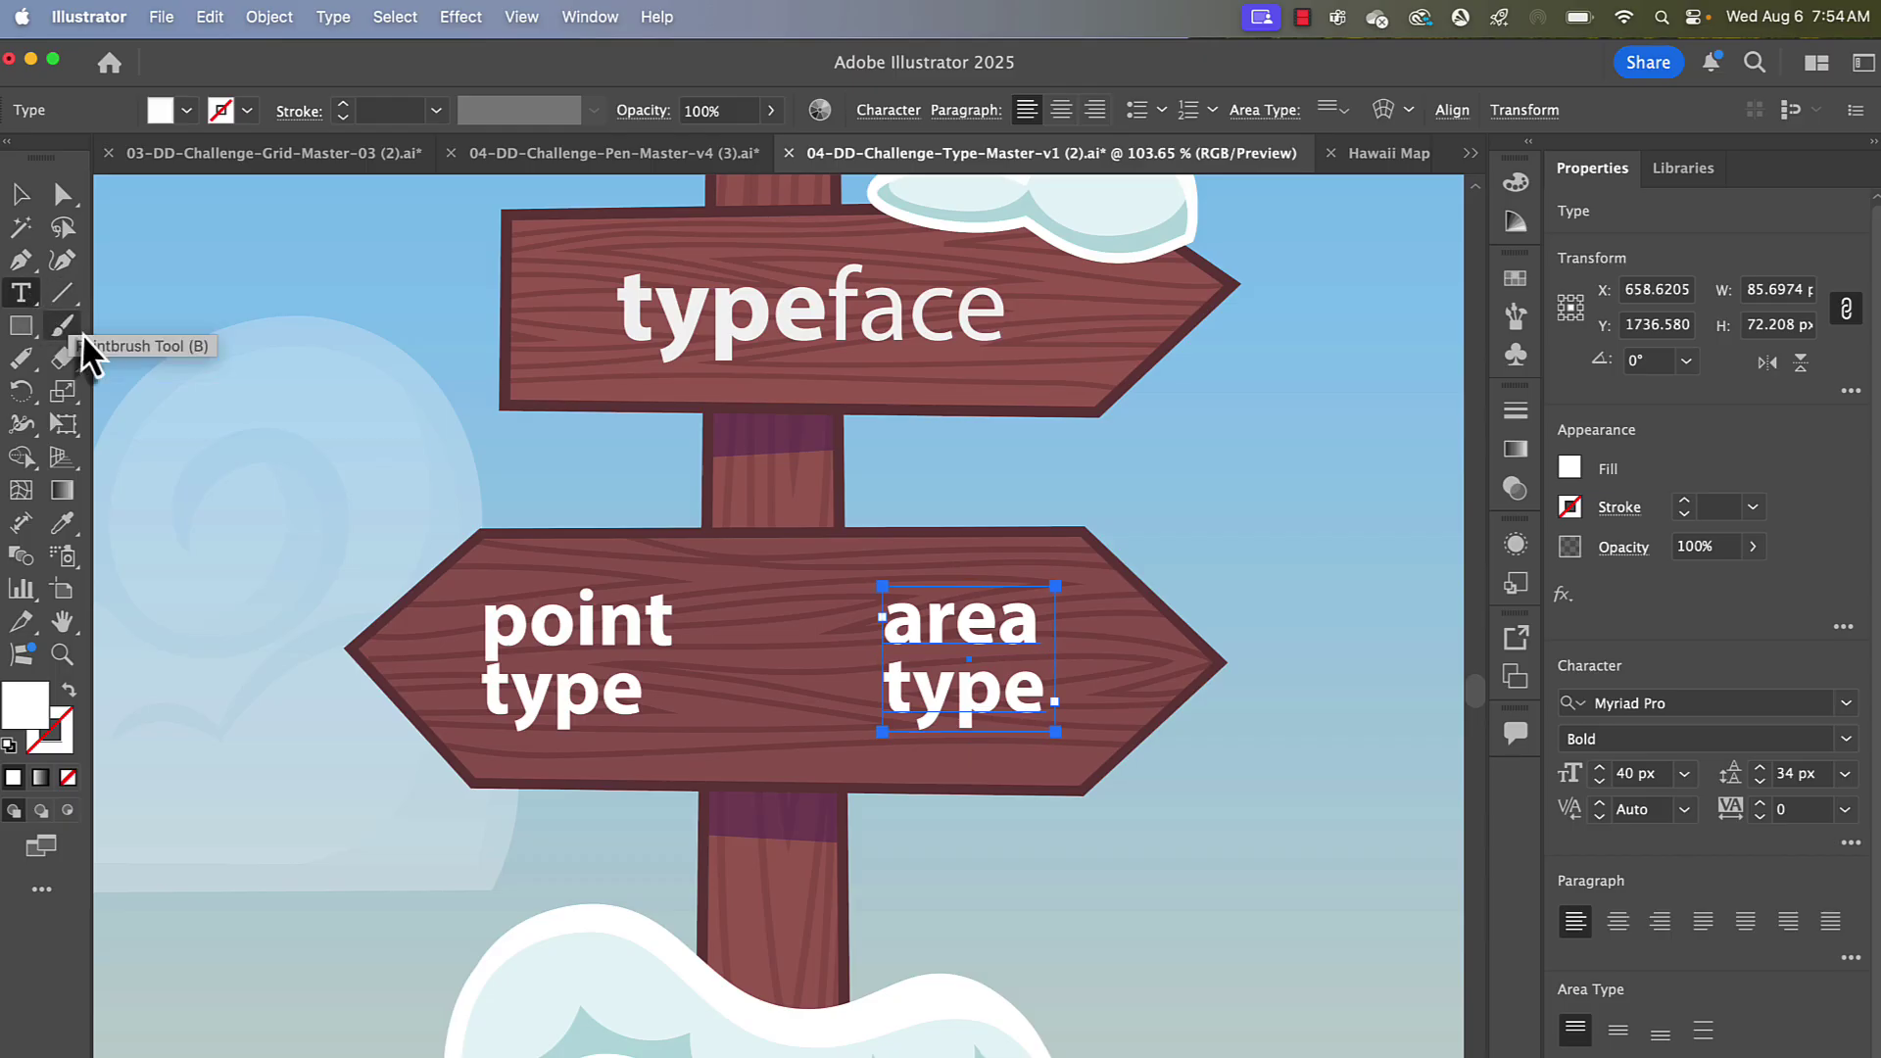
left_click(207, 432)
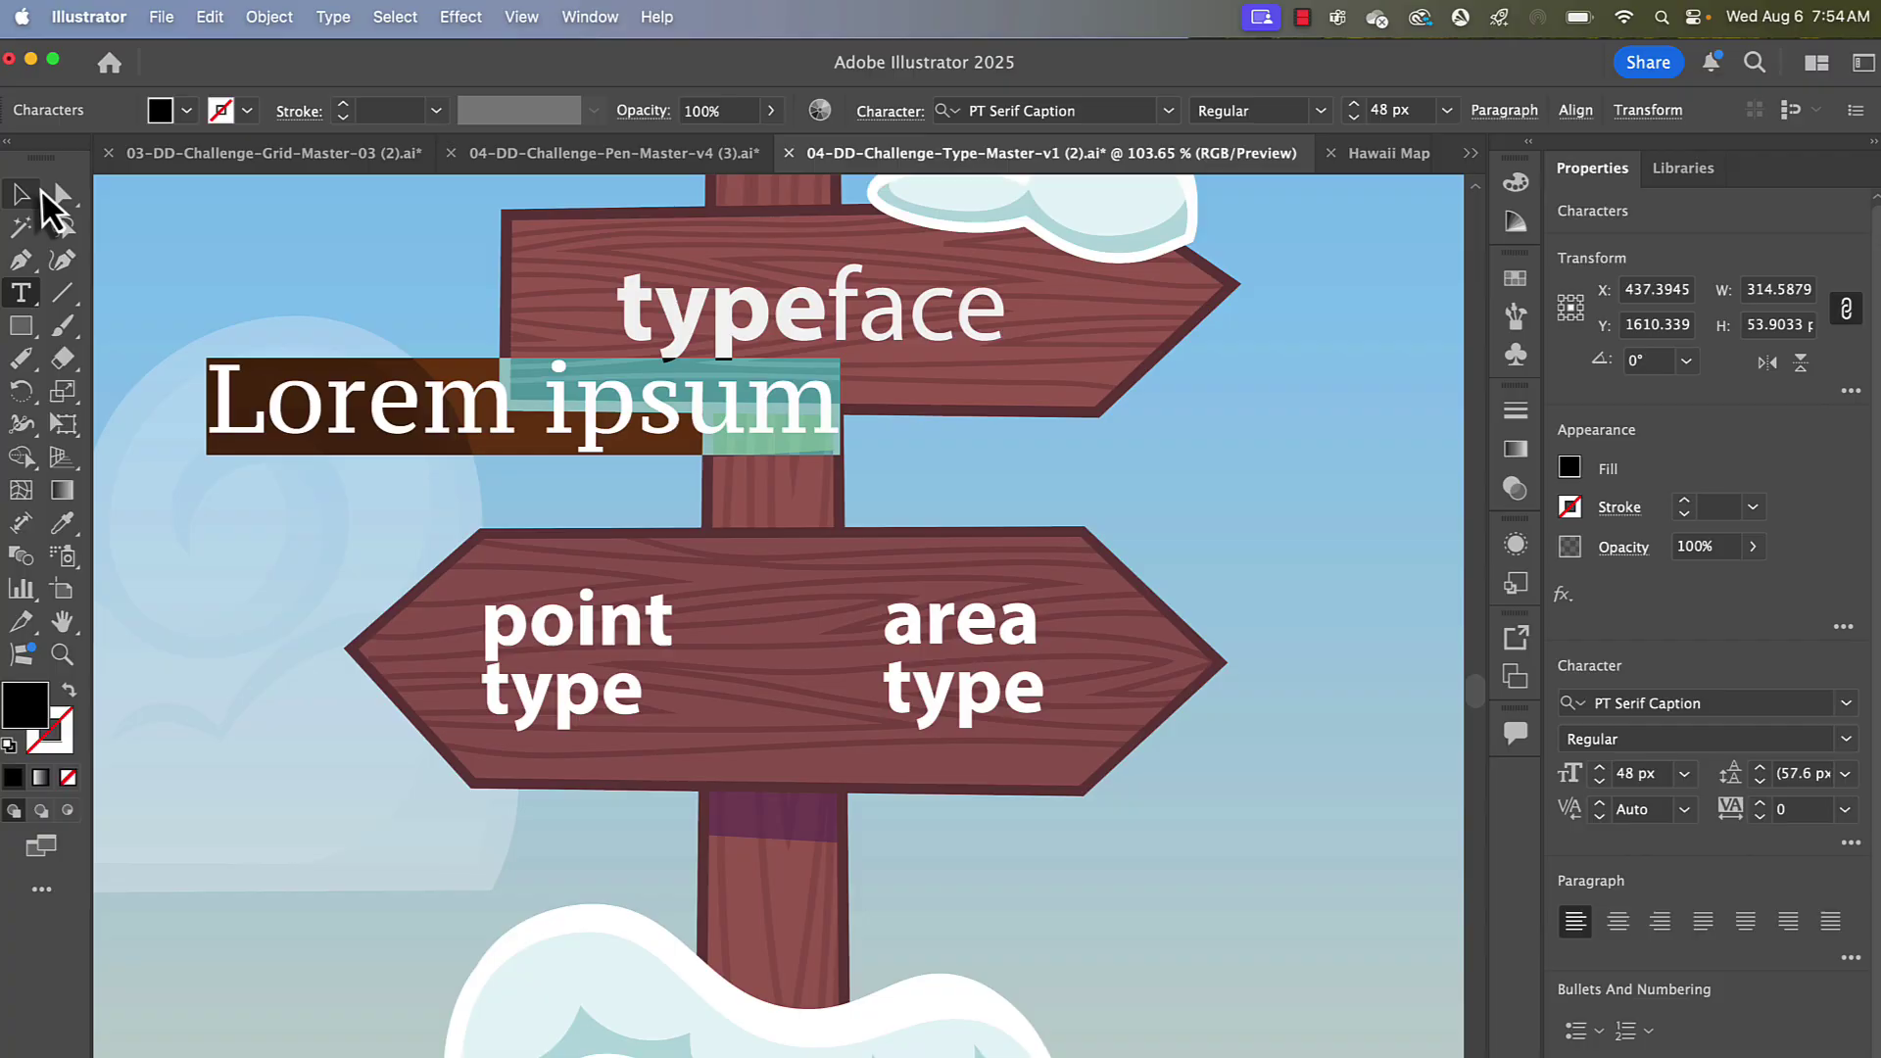
left_click(59, 195)
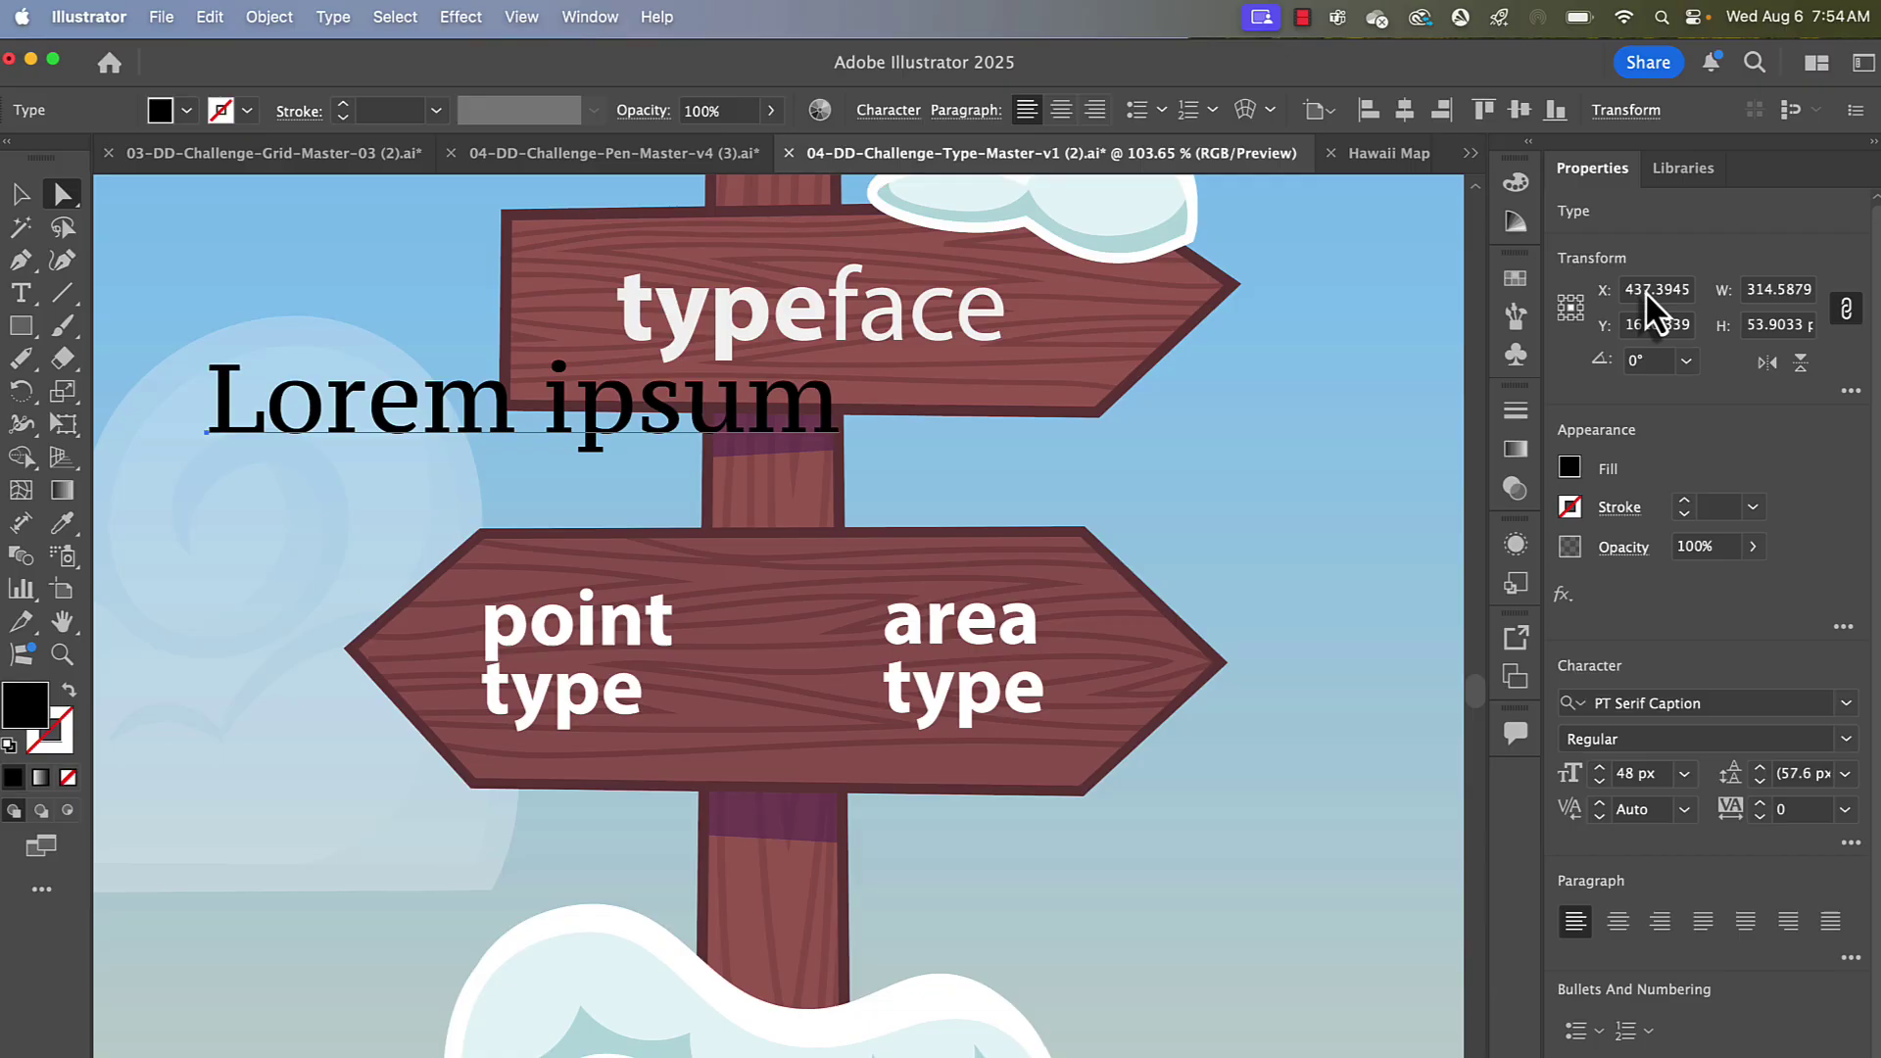
- Place 'Lorem ipsum' above the point type sign and leave it left-aligned after trying center and right
left_click_drag(608, 448, 546, 482)
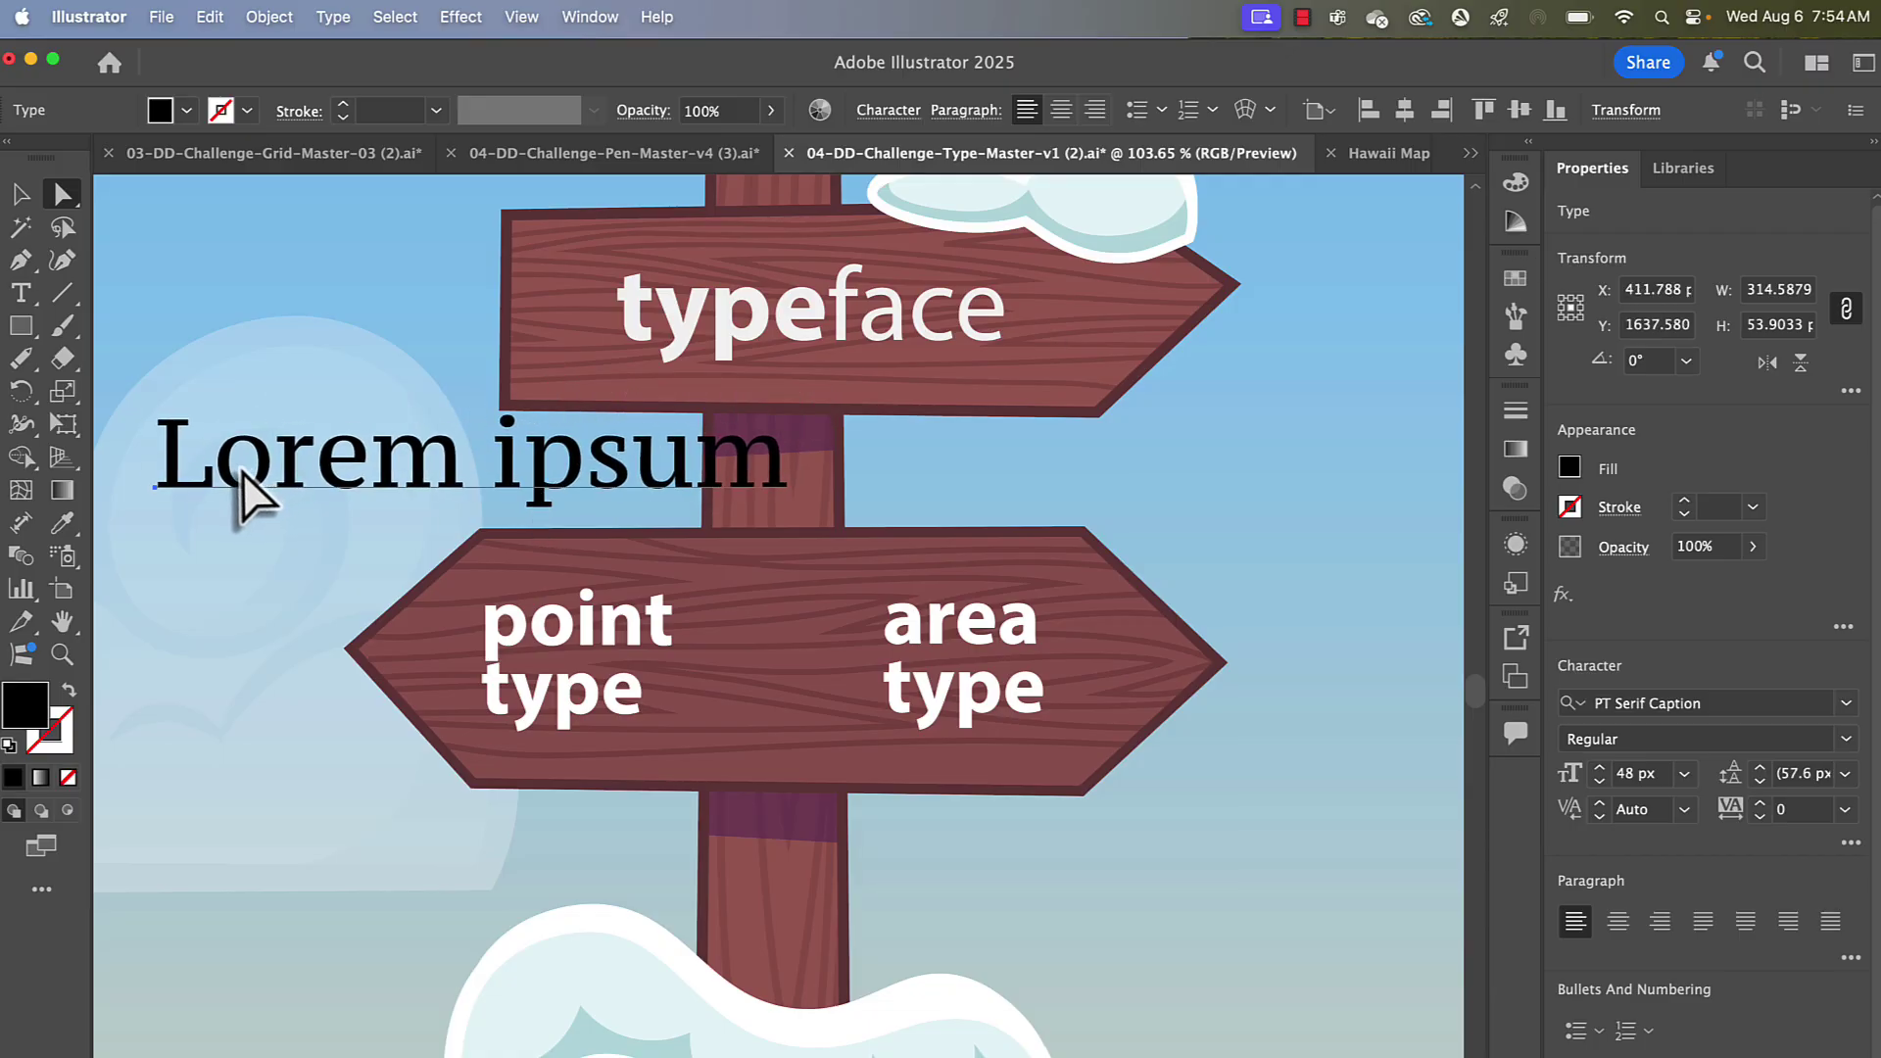
left_click_drag(235, 477, 282, 481)
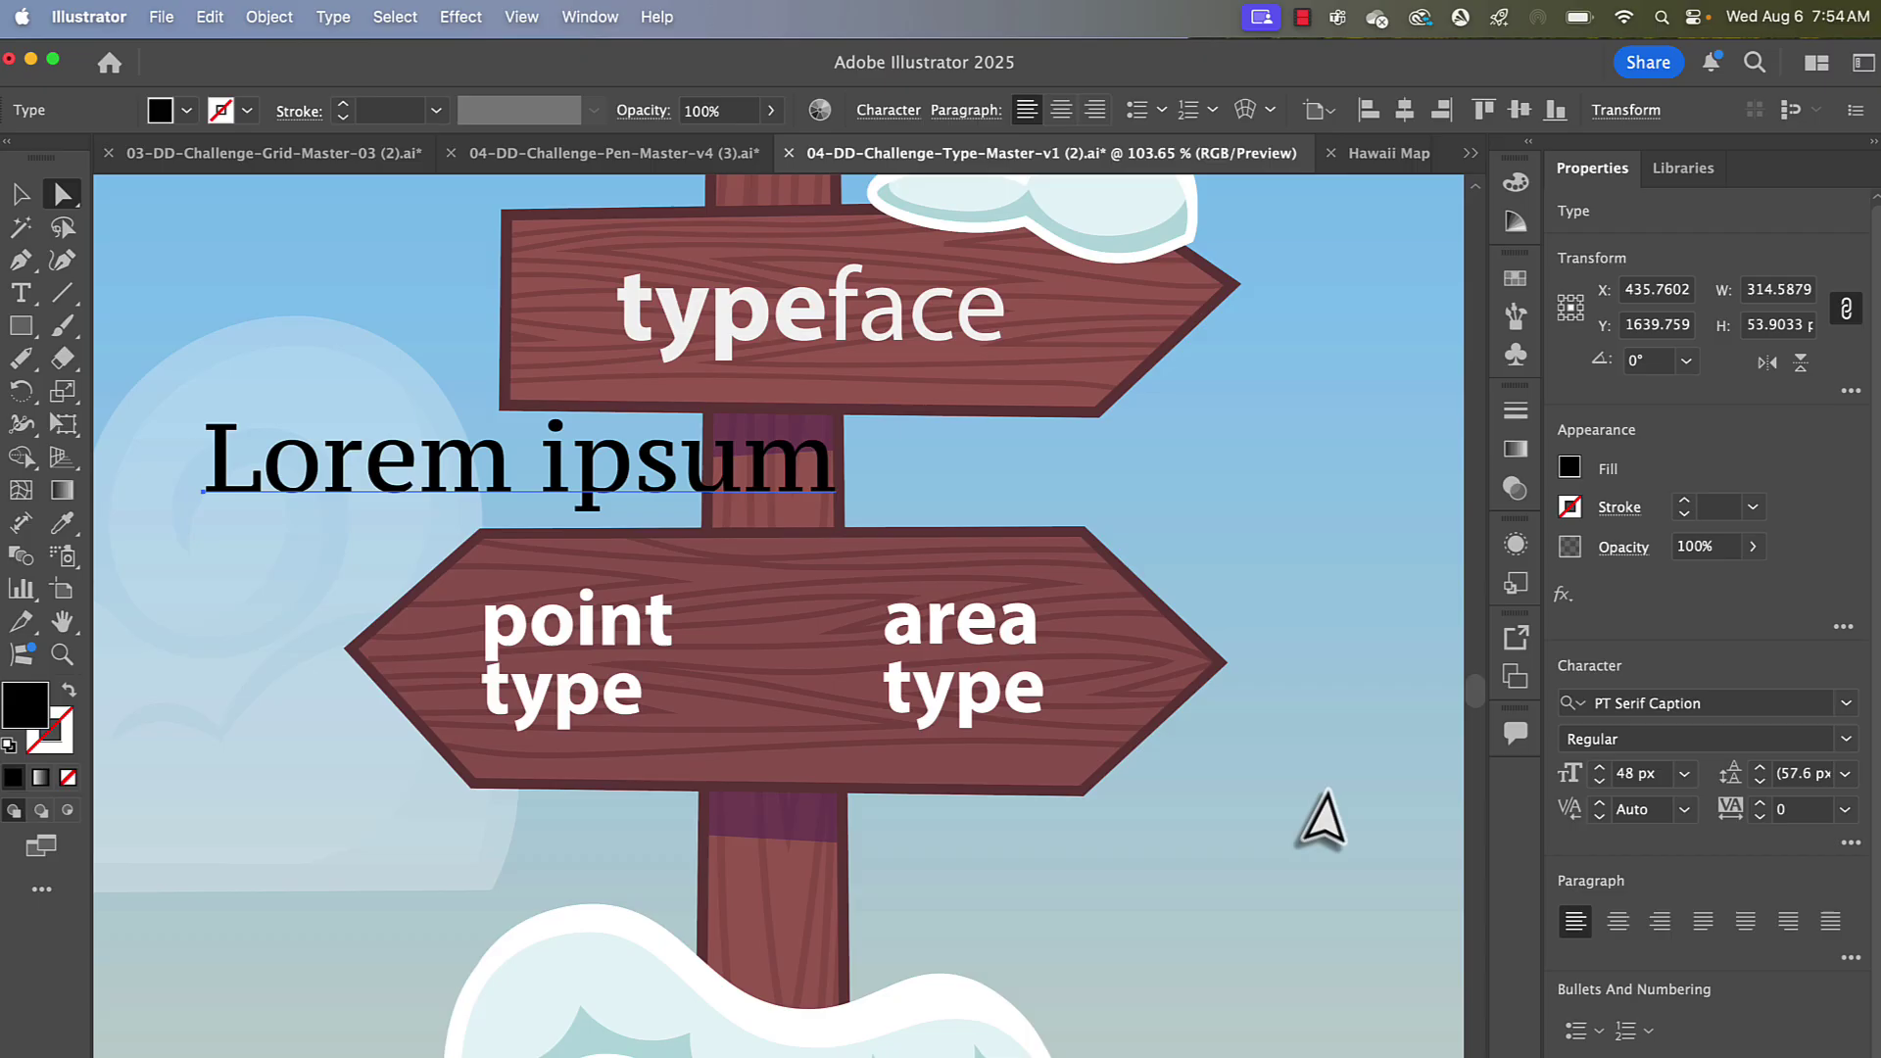
left_click(1620, 929)
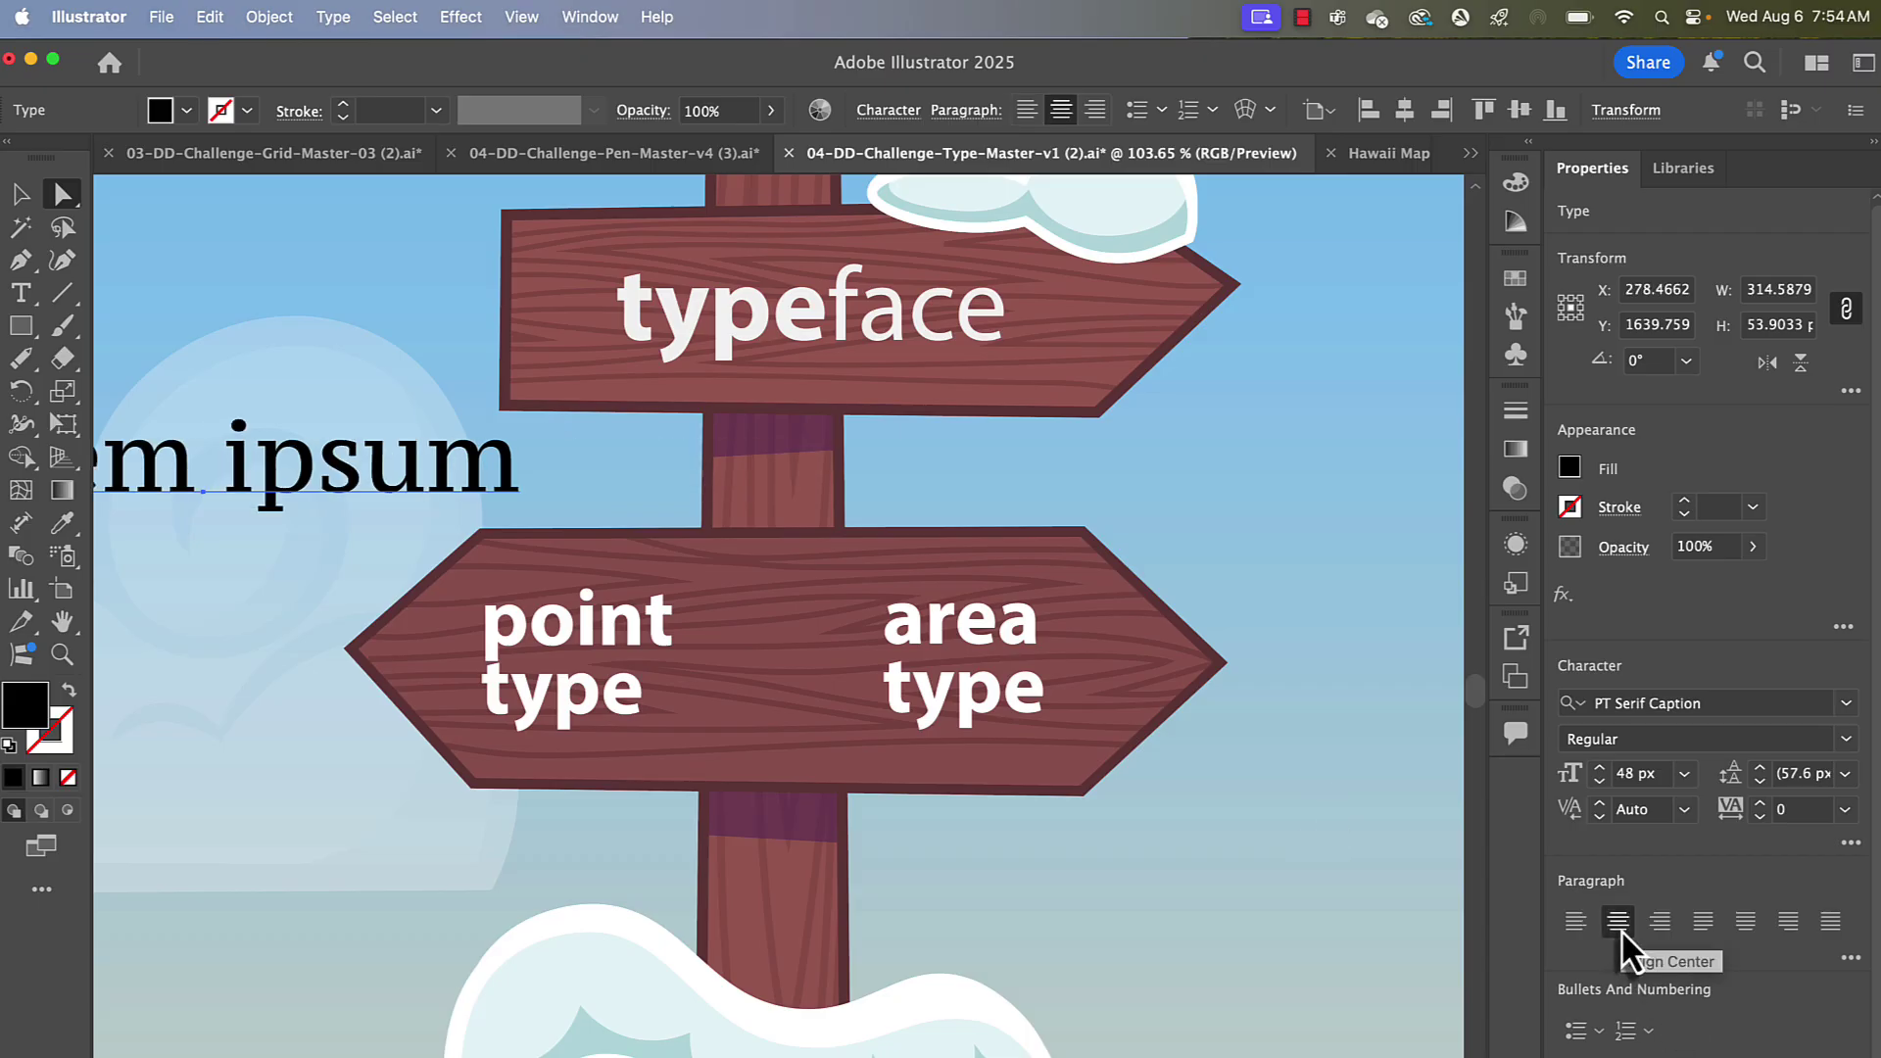
left_click(1660, 929)
left_click(1630, 933)
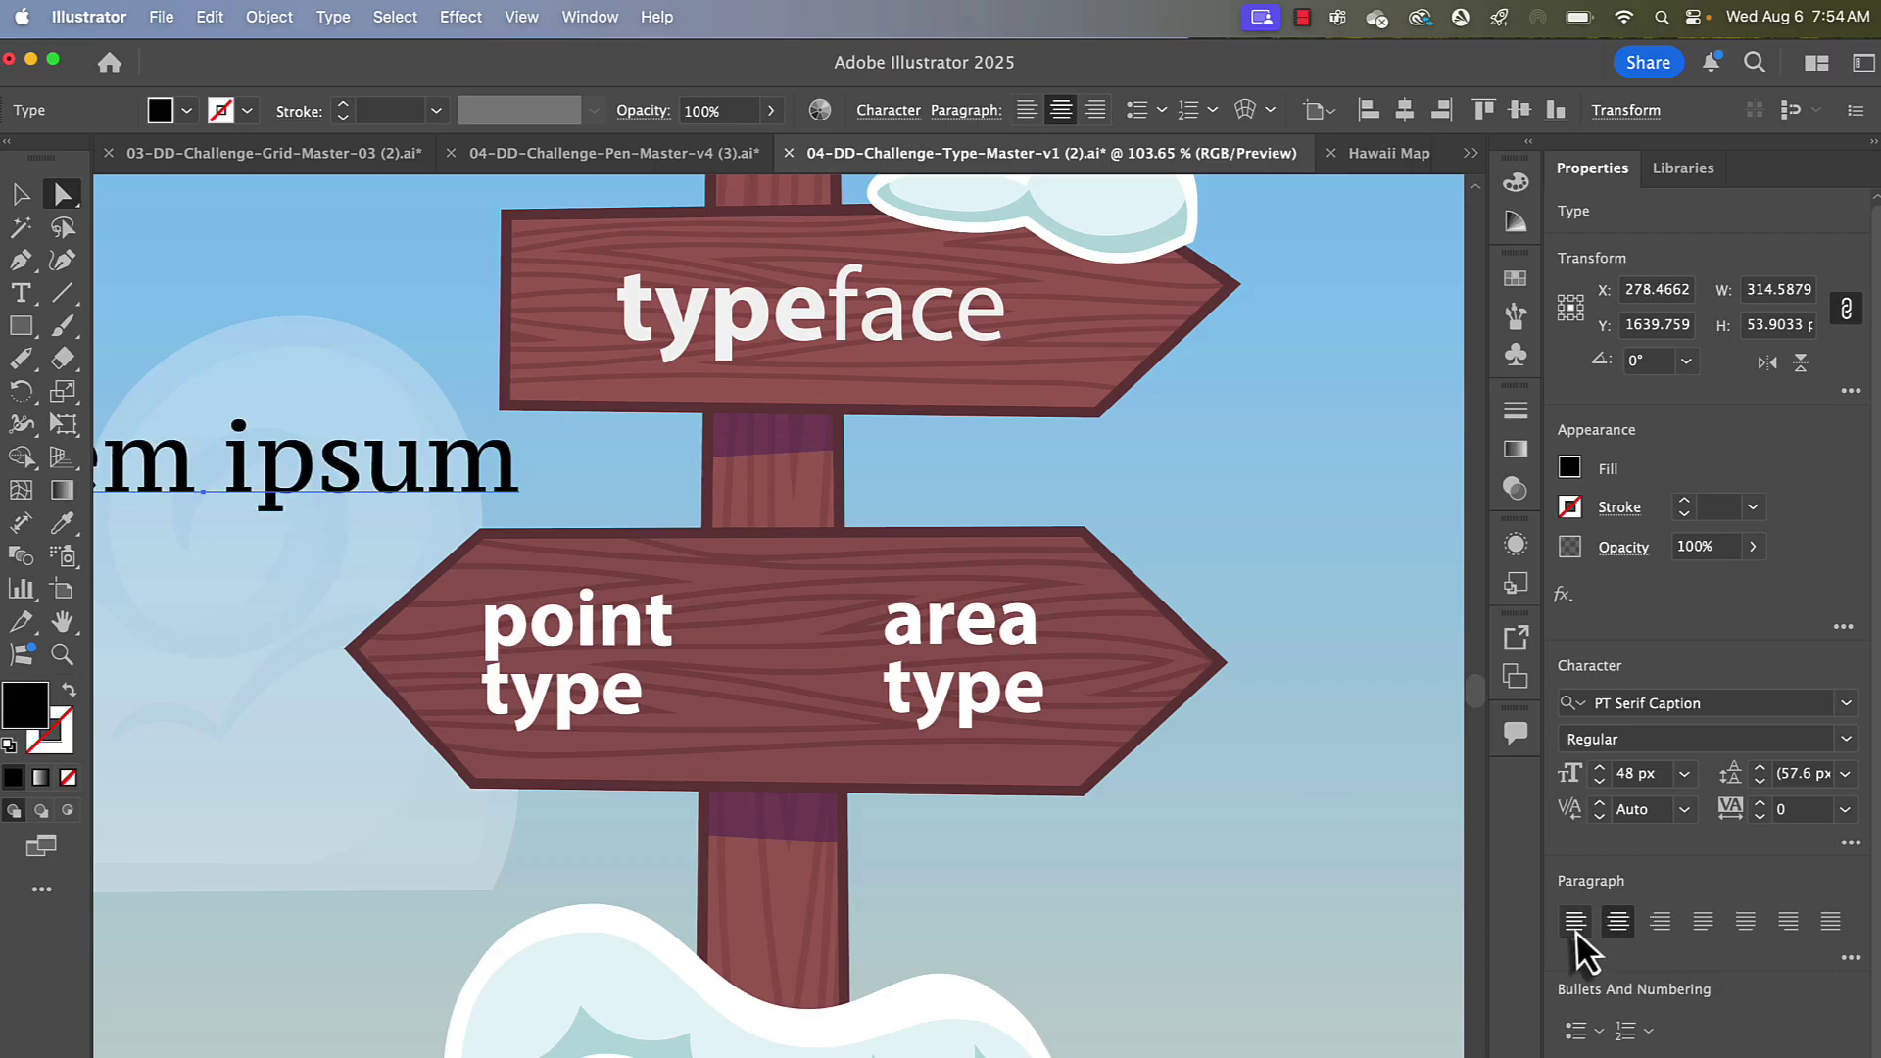
left_click(1573, 930)
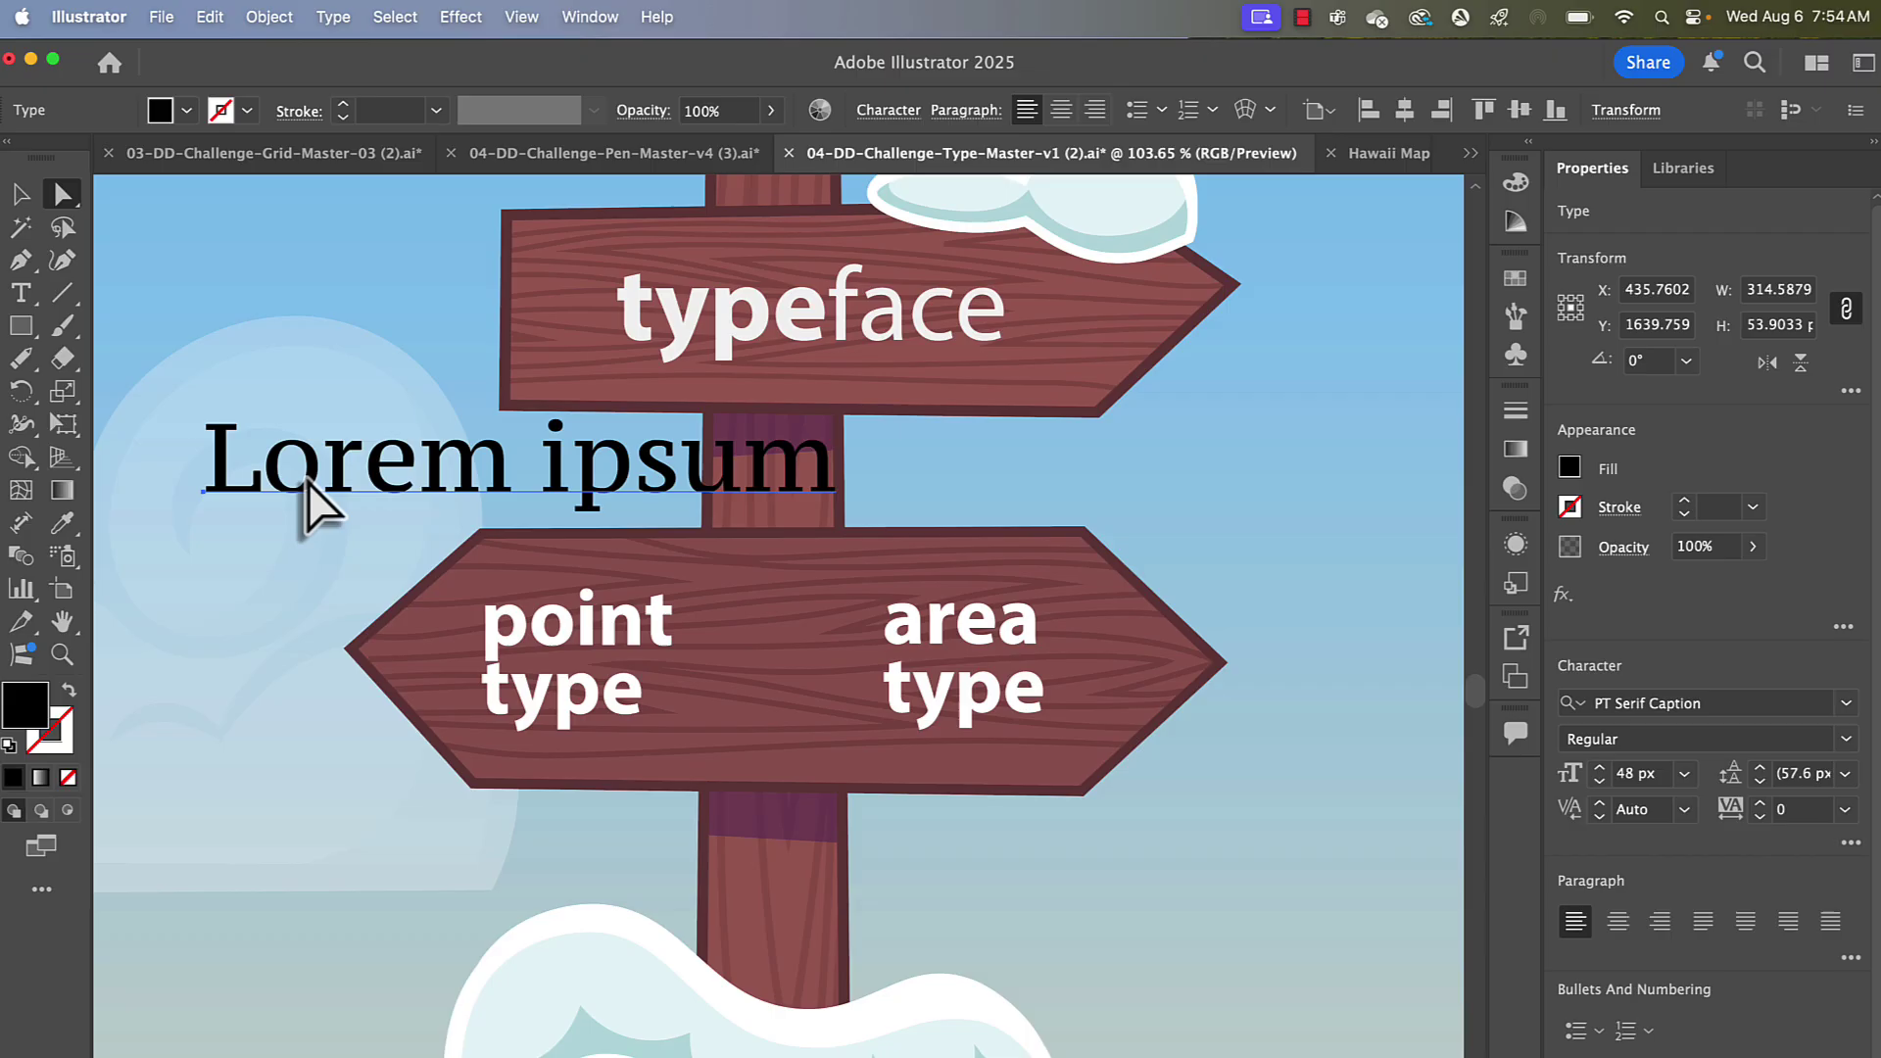
- Replace the point text with an area-type box filled with placeholder text
key("Delete")
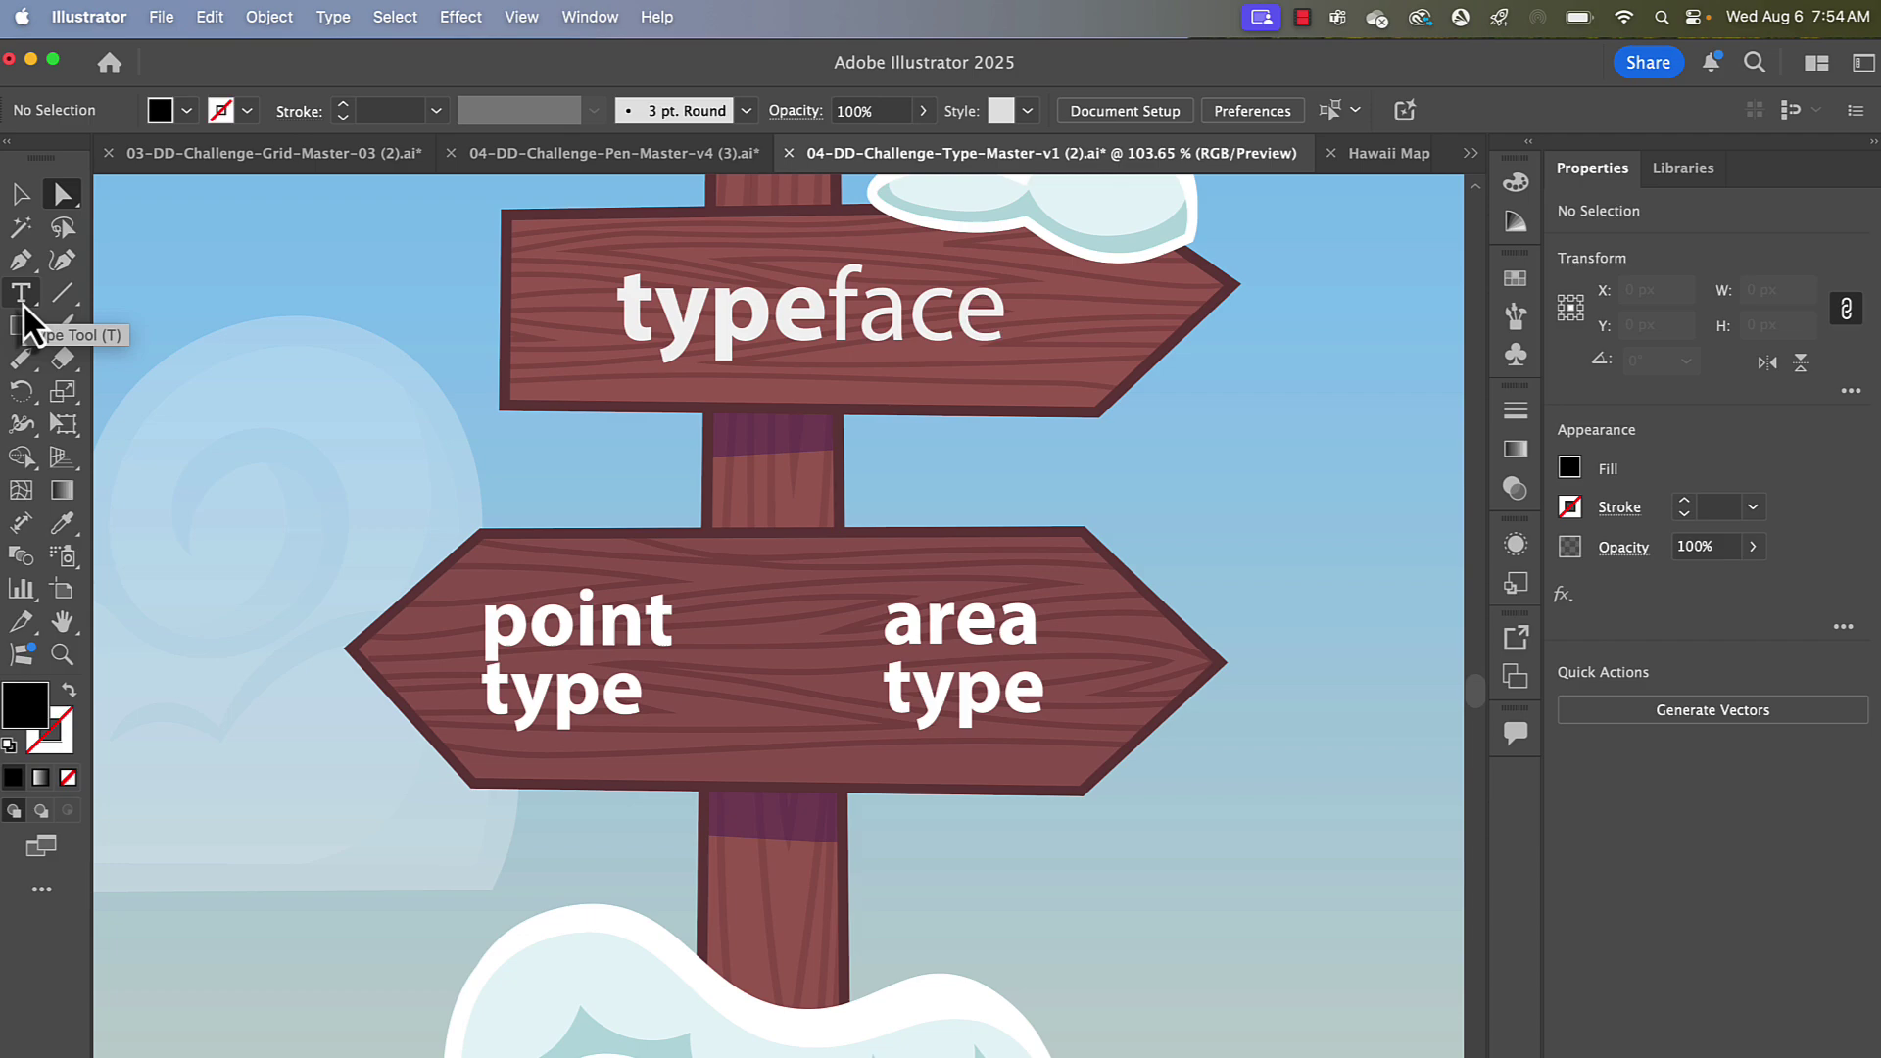
left_click(22, 294)
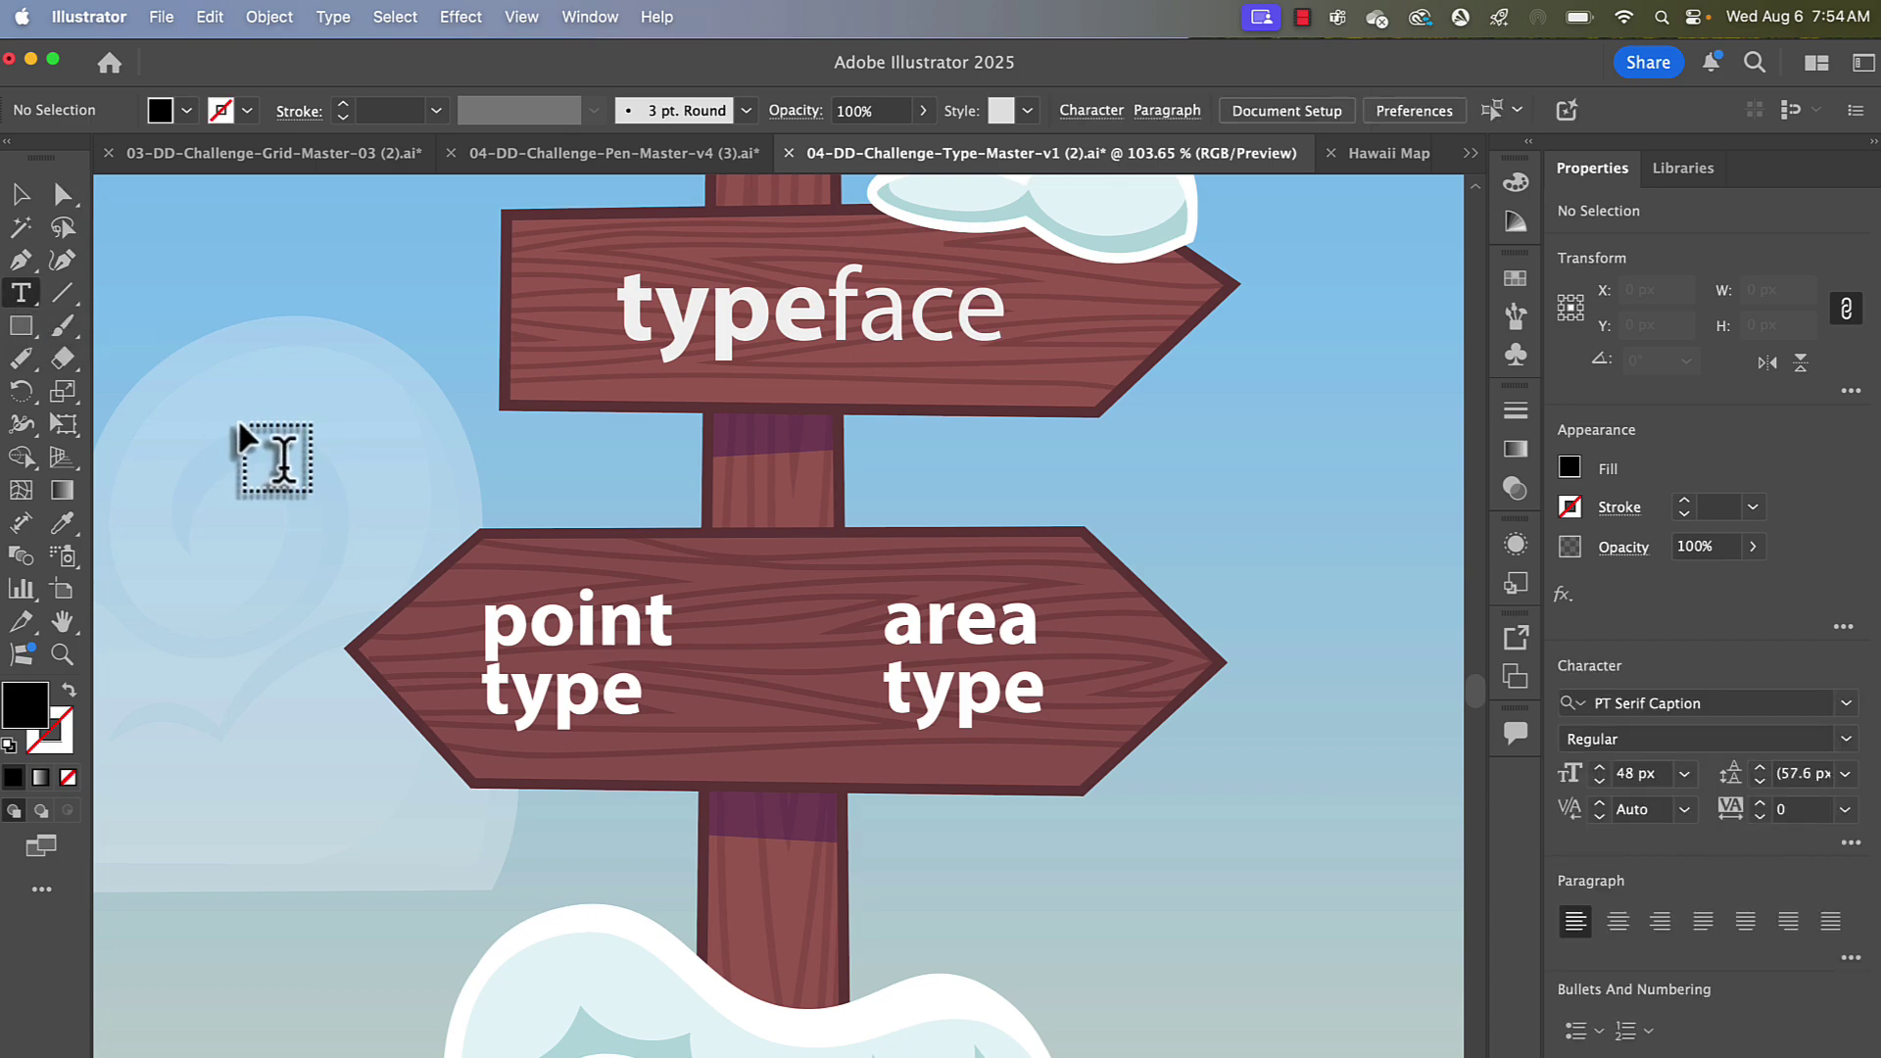
left_click_drag(161, 311, 737, 923)
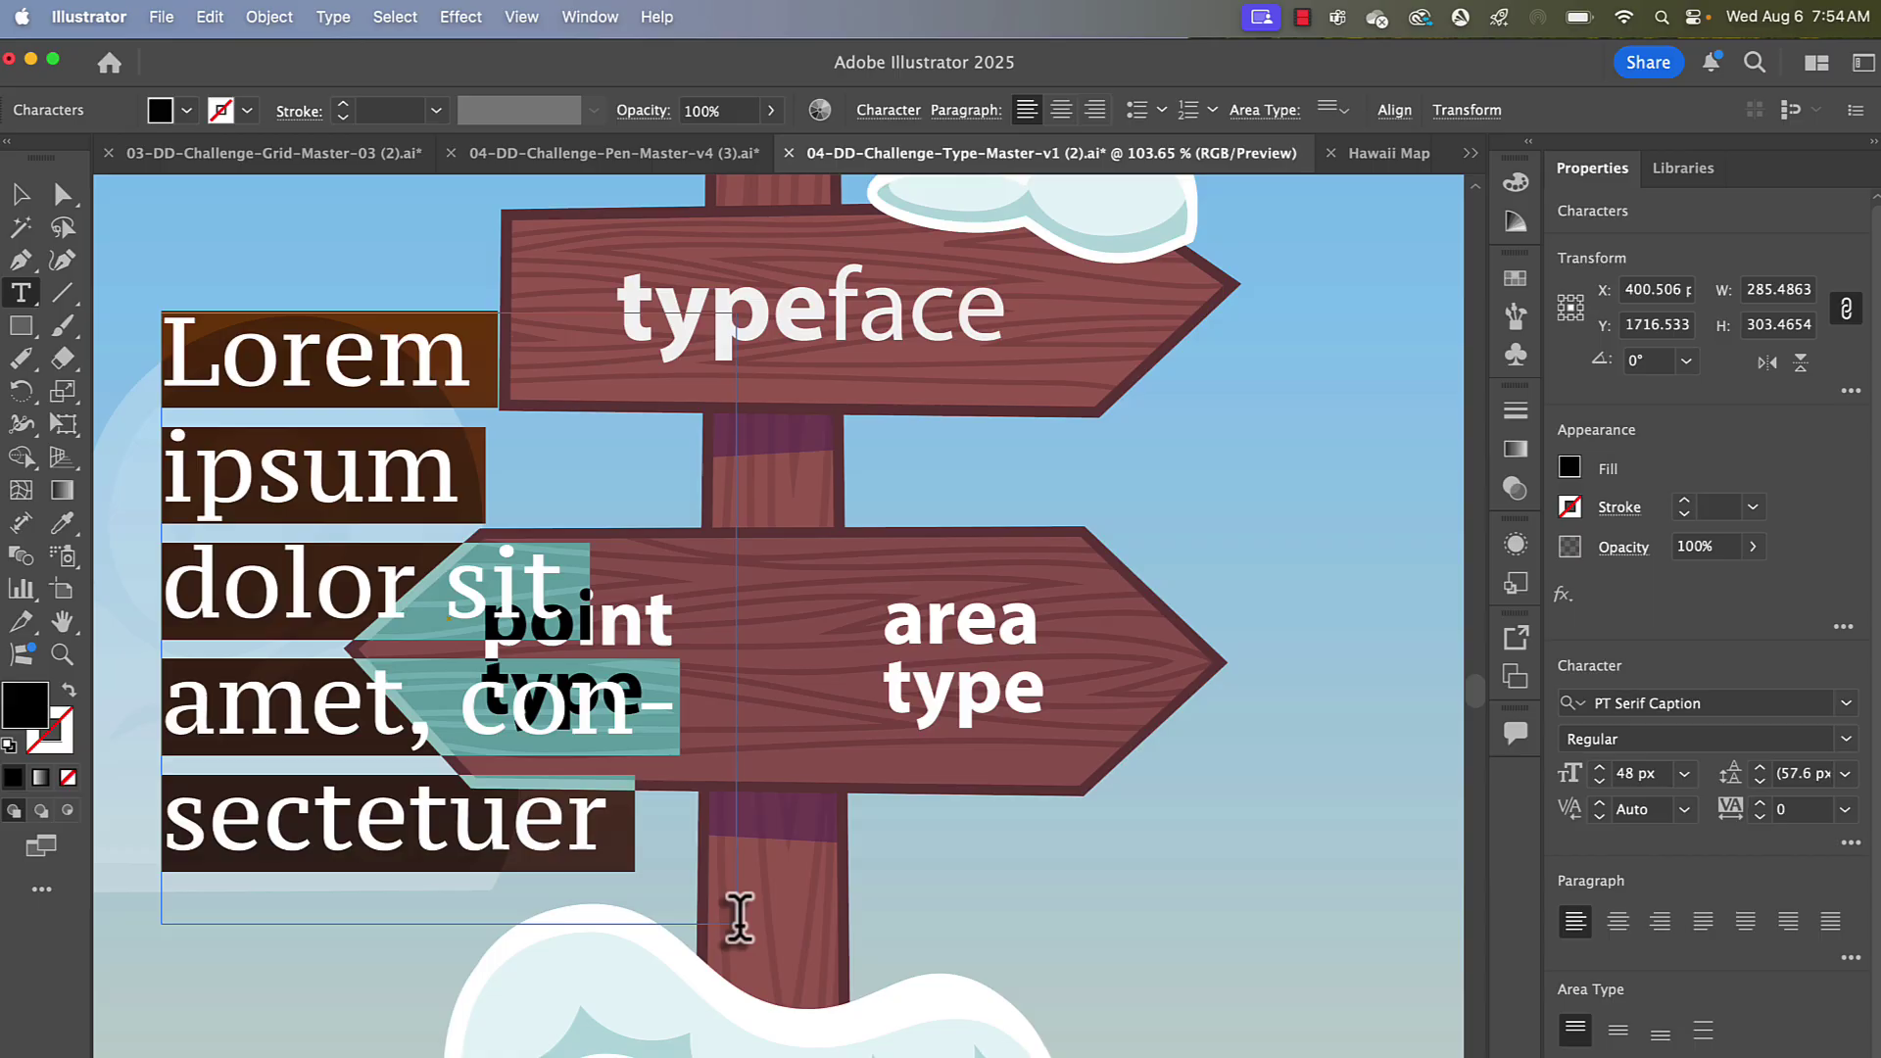
- Set the placeholder text's font size to 8, then step it up to 22 px
left_click(1631, 774)
type("8")
key("Return")
key("Up")
key("Up")
key("Up")
key("Up")
key("Up")
key("Up")
key("Up")
key("Up")
key("Up")
key("Up")
key("Up")
key("Up")
key("Up")
key("Up")
key("Up")
key("Up")
key("Up")
key("Up")
key("Up")
key("Up")
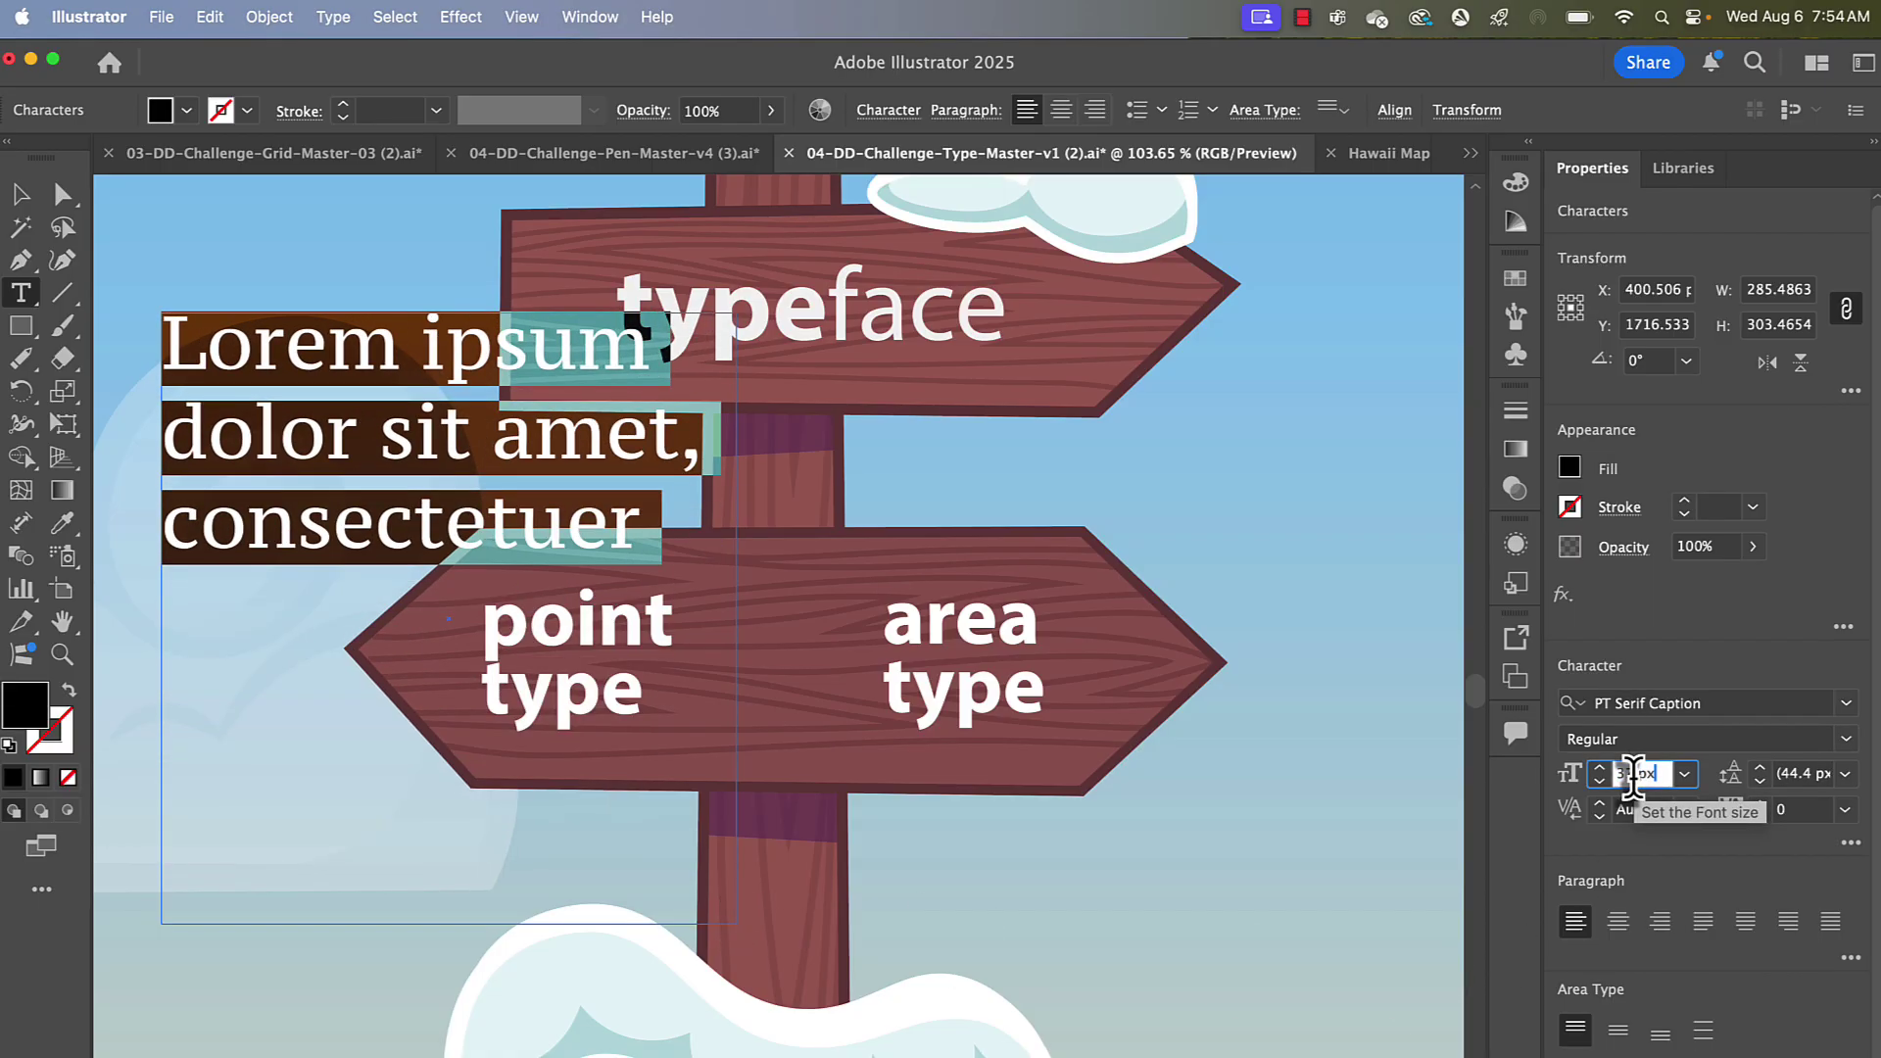
key("Up")
key("Up")
key("Up")
key("Up")
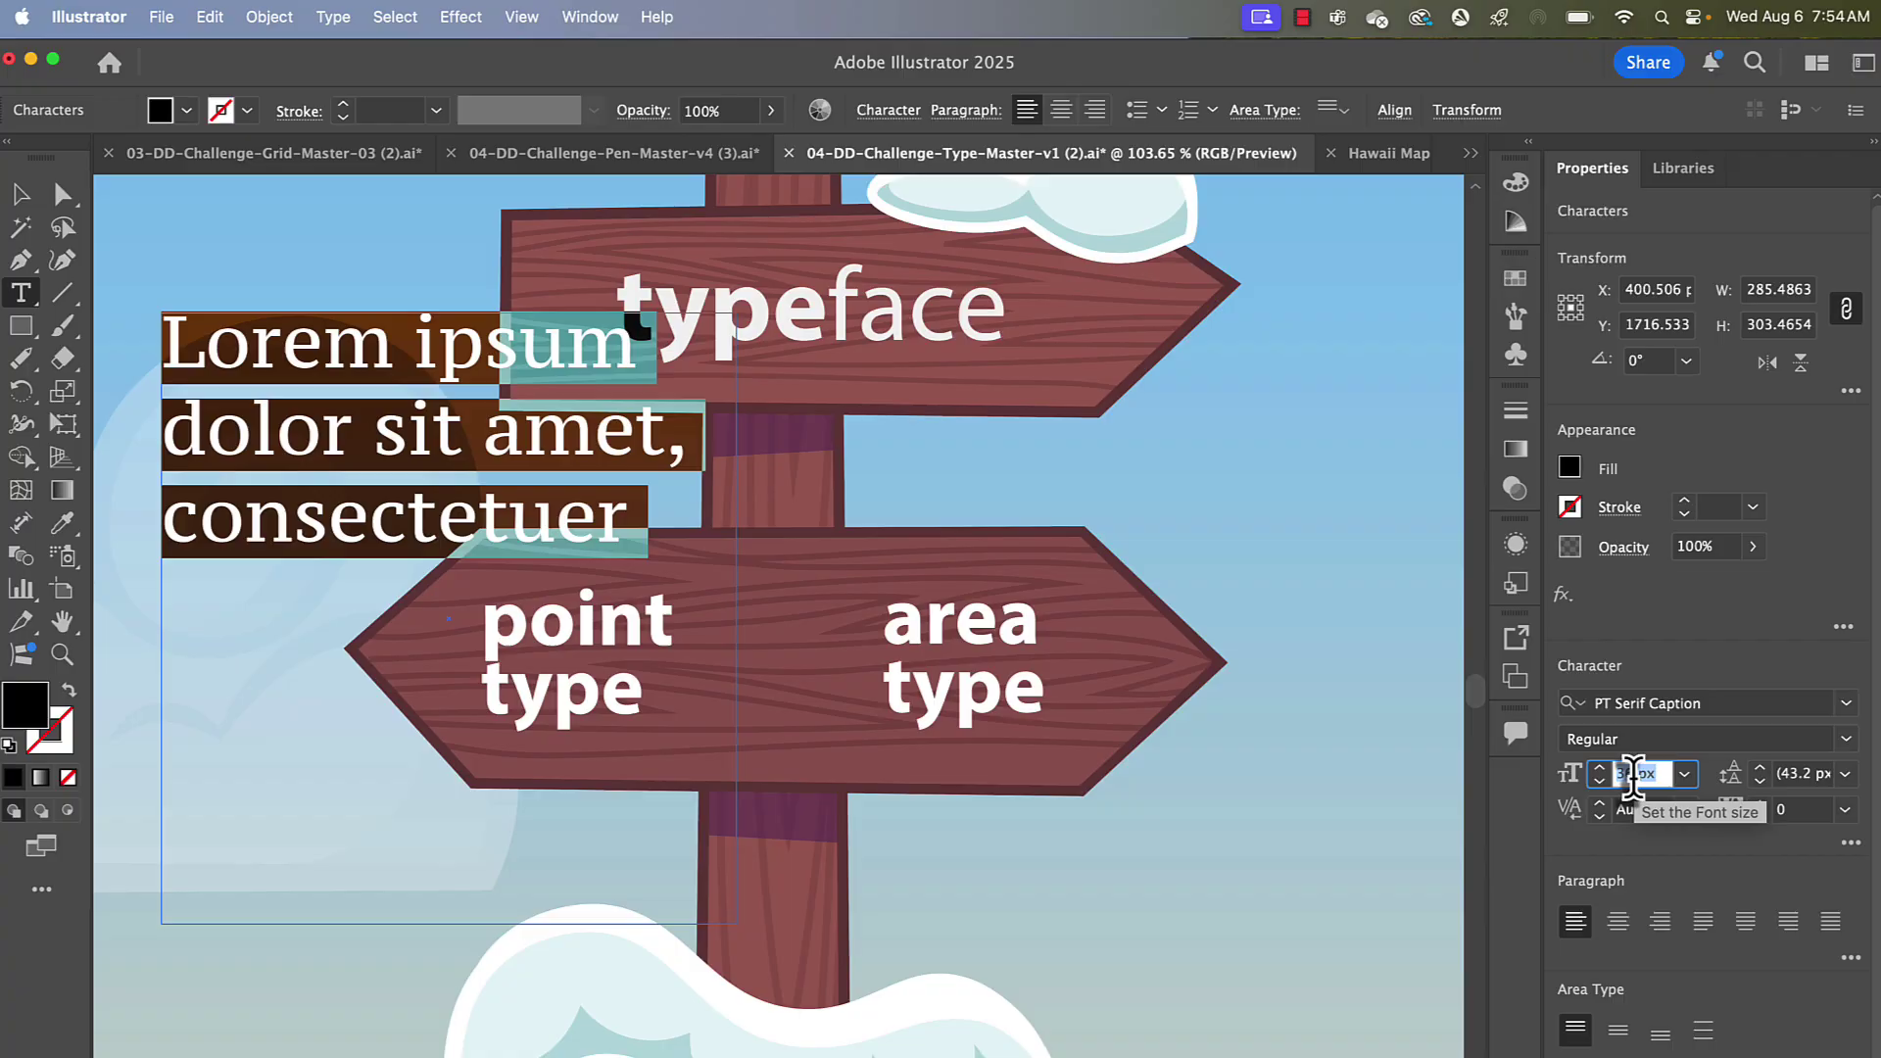
key("Down")
key("Down")
key("Down")
key("Down")
key("Down")
key("Down")
key("Down")
key("Down")
key("Down")
key("Down")
key("Down")
key("Down")
key("Down")
key("Down")
key("Down")
key("Down")
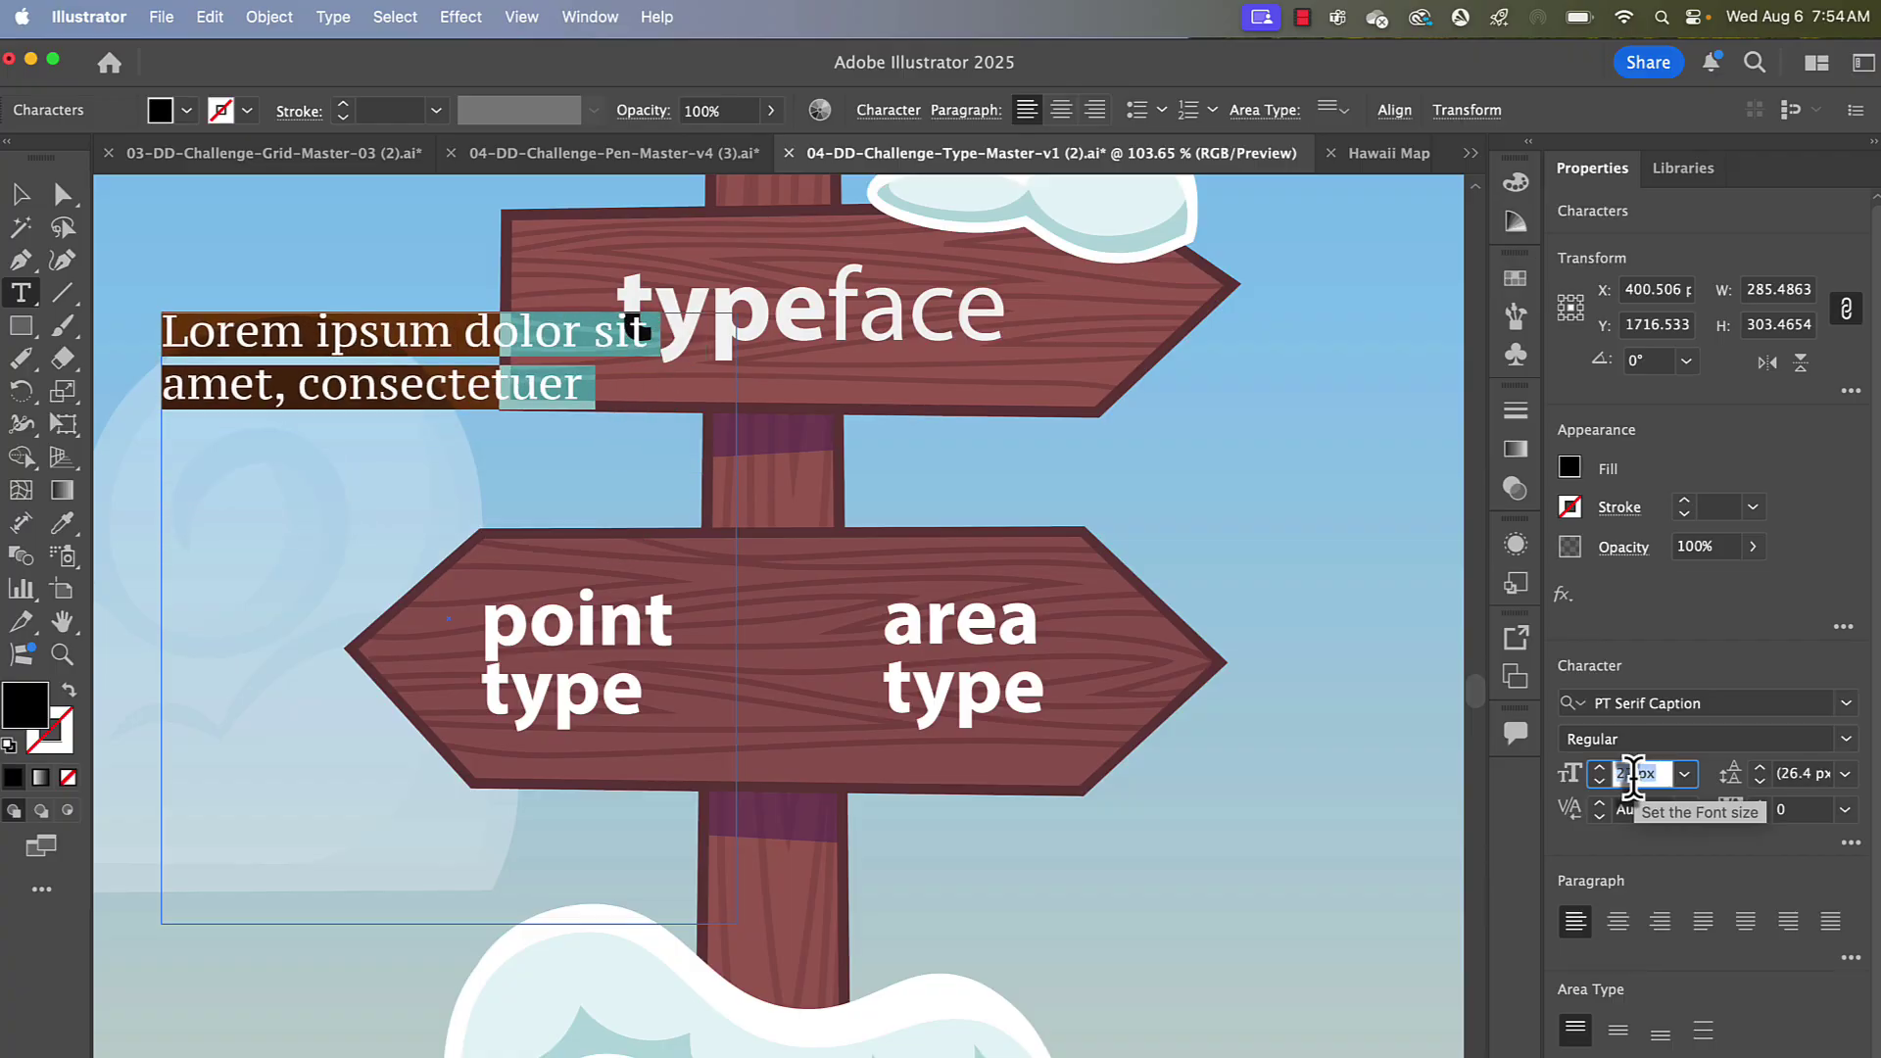
- Delete the Lorem ipsum area-type box and zoom toward the typeface sign
left_click(22, 196)
key("Delete")
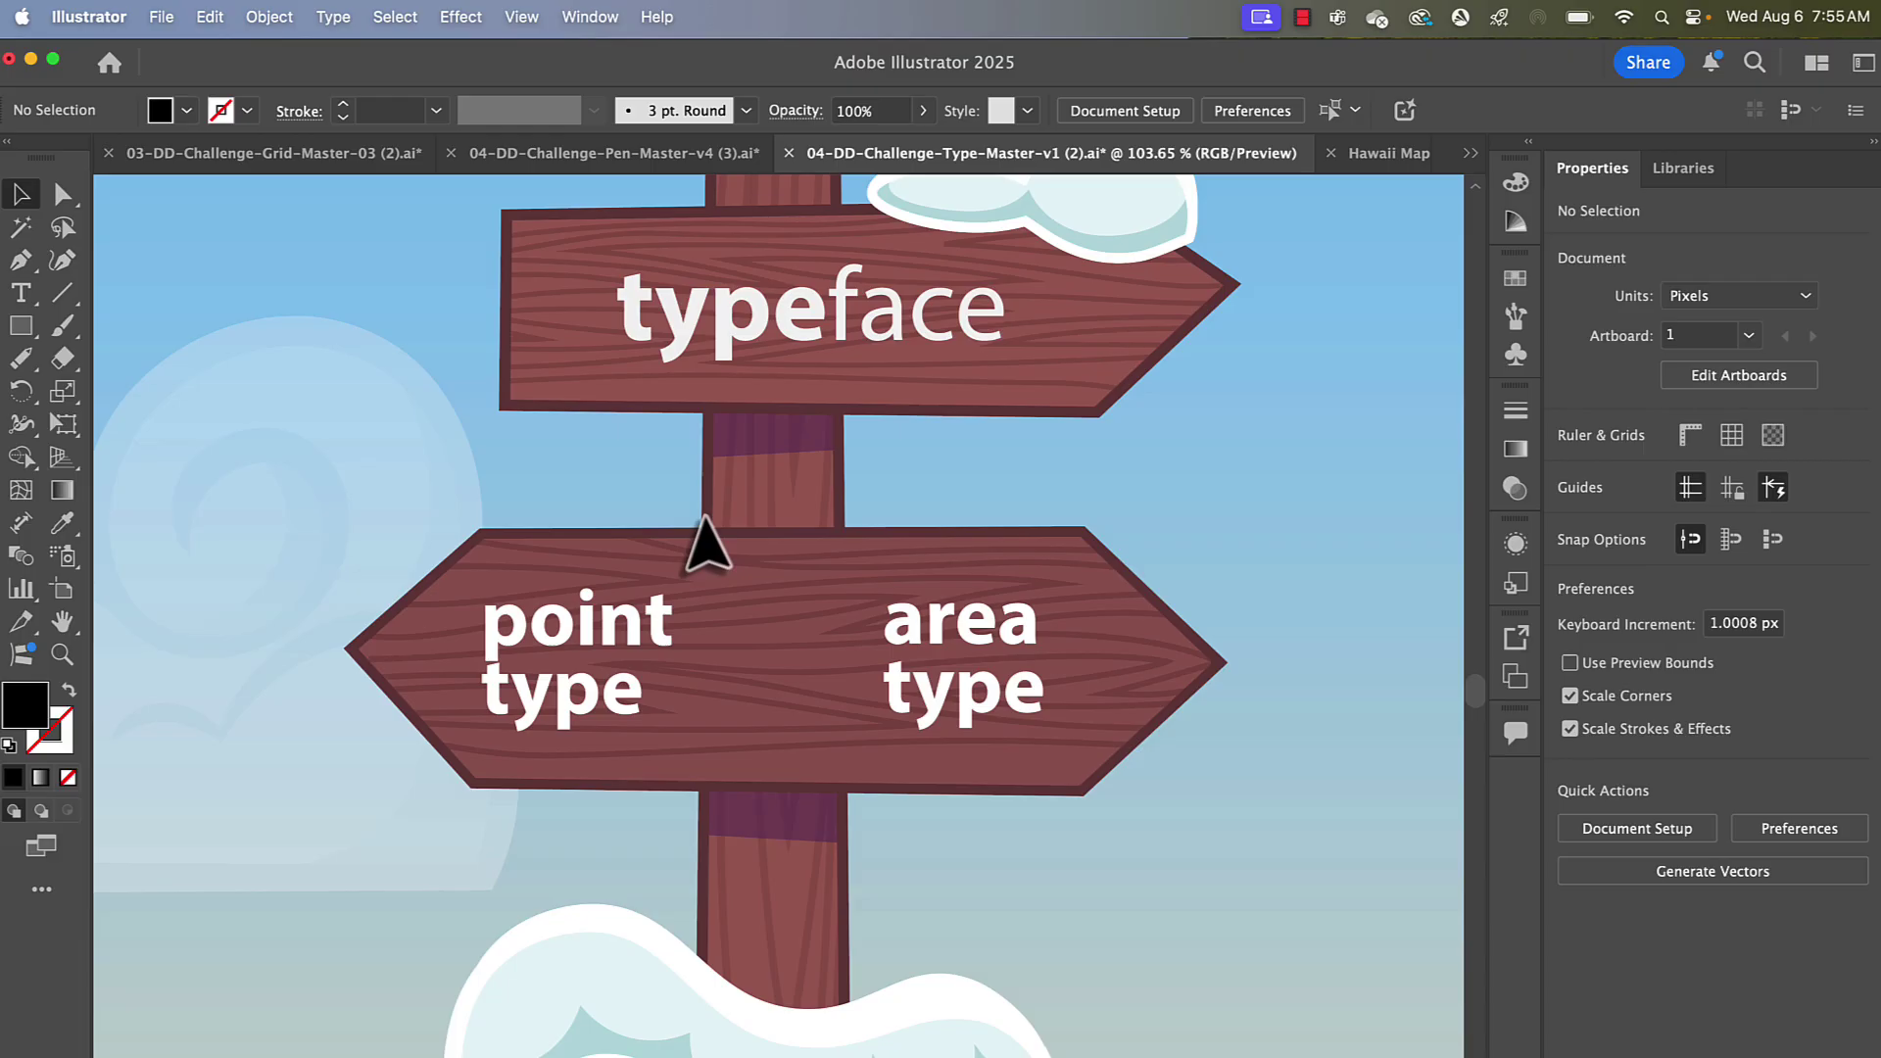
scroll(720, 548, "up", 3)
scroll(689, 390, "up", 5)
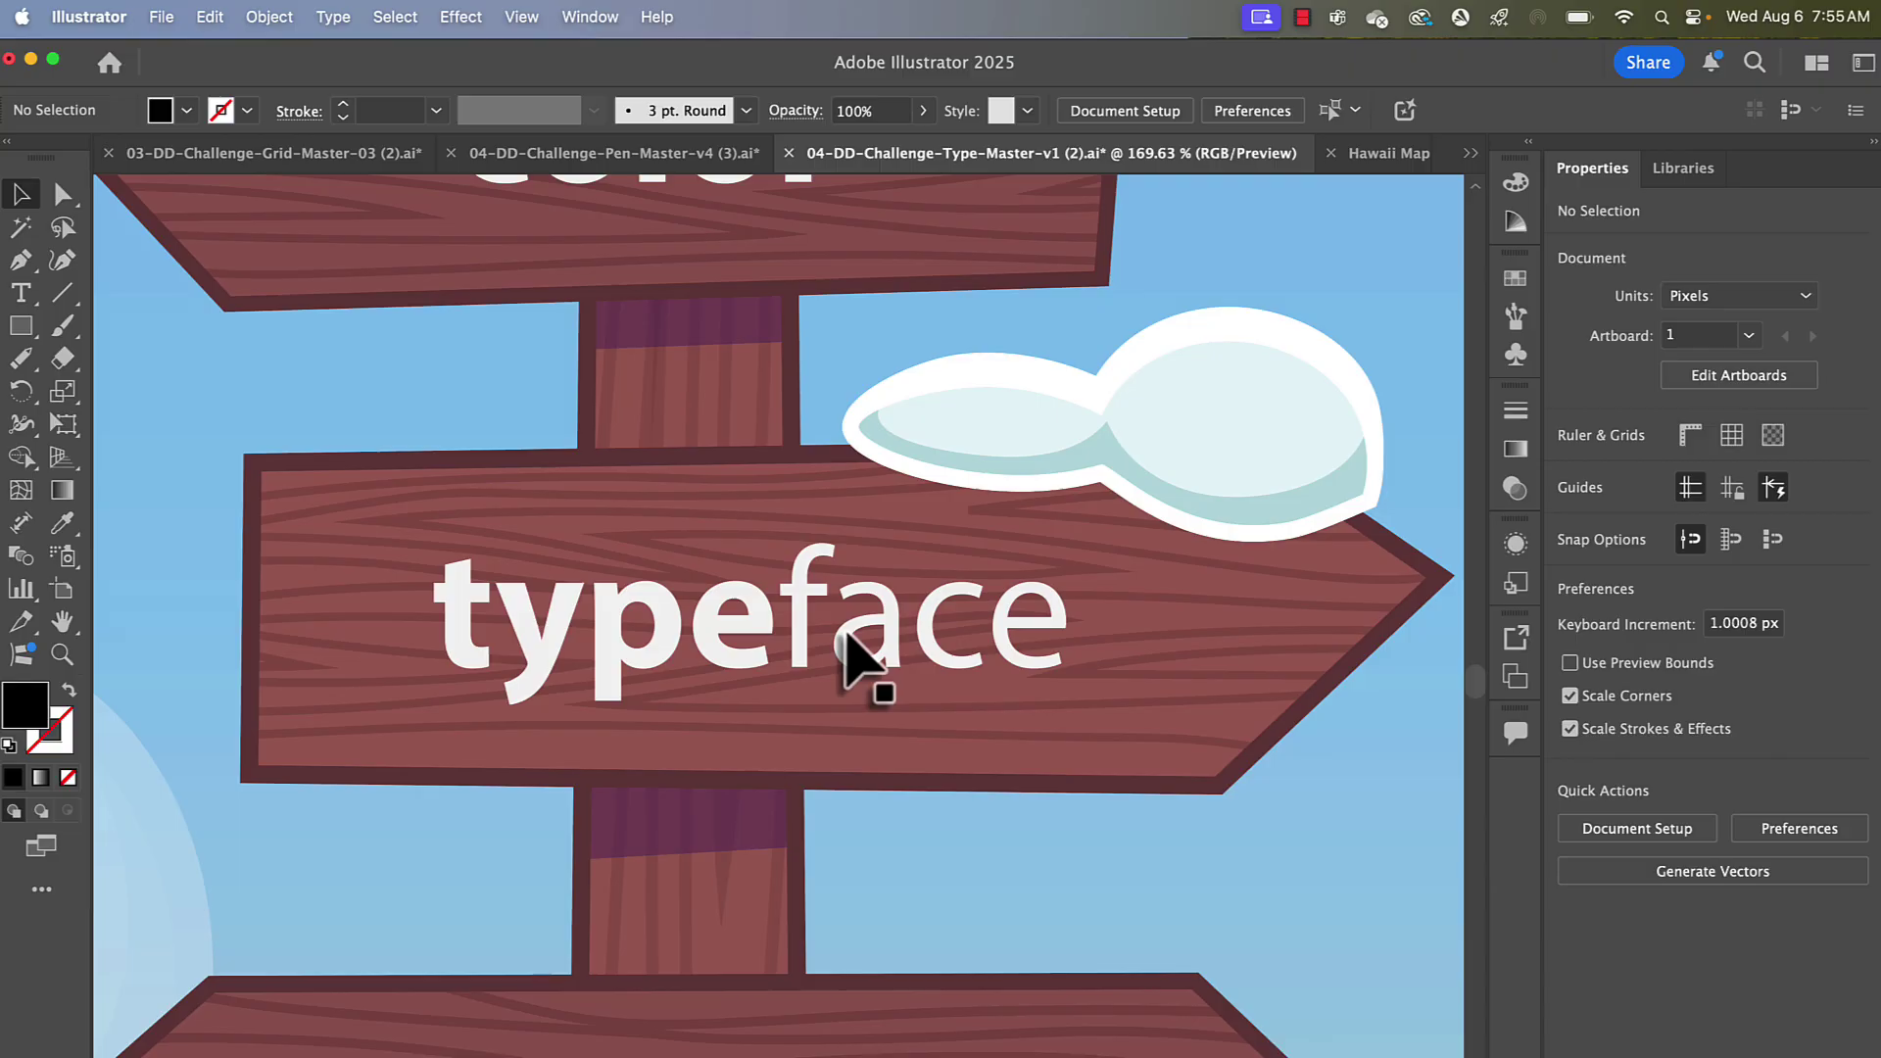
- Select the 'typeface' text object and frame it at about 169% zoom
left_click(704, 638)
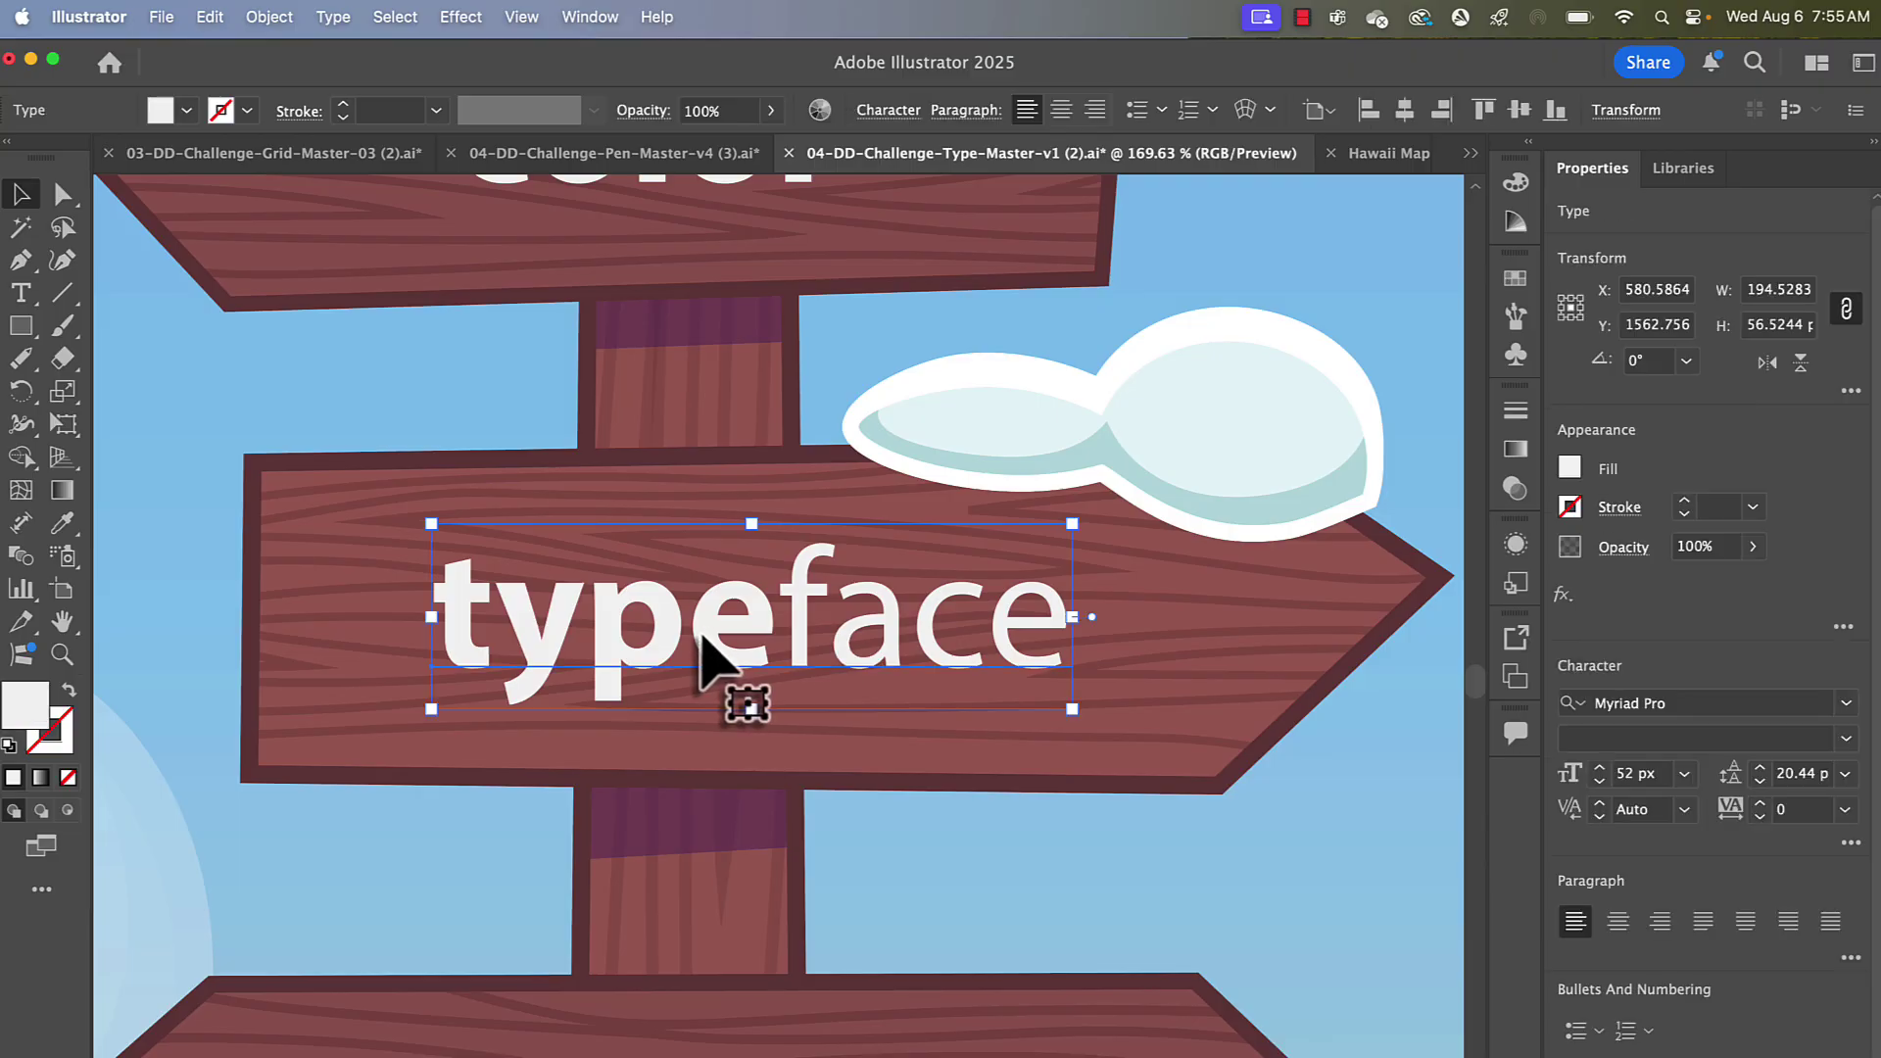
scroll(703, 638, "up", 2)
scroll(703, 638, "right", 2)
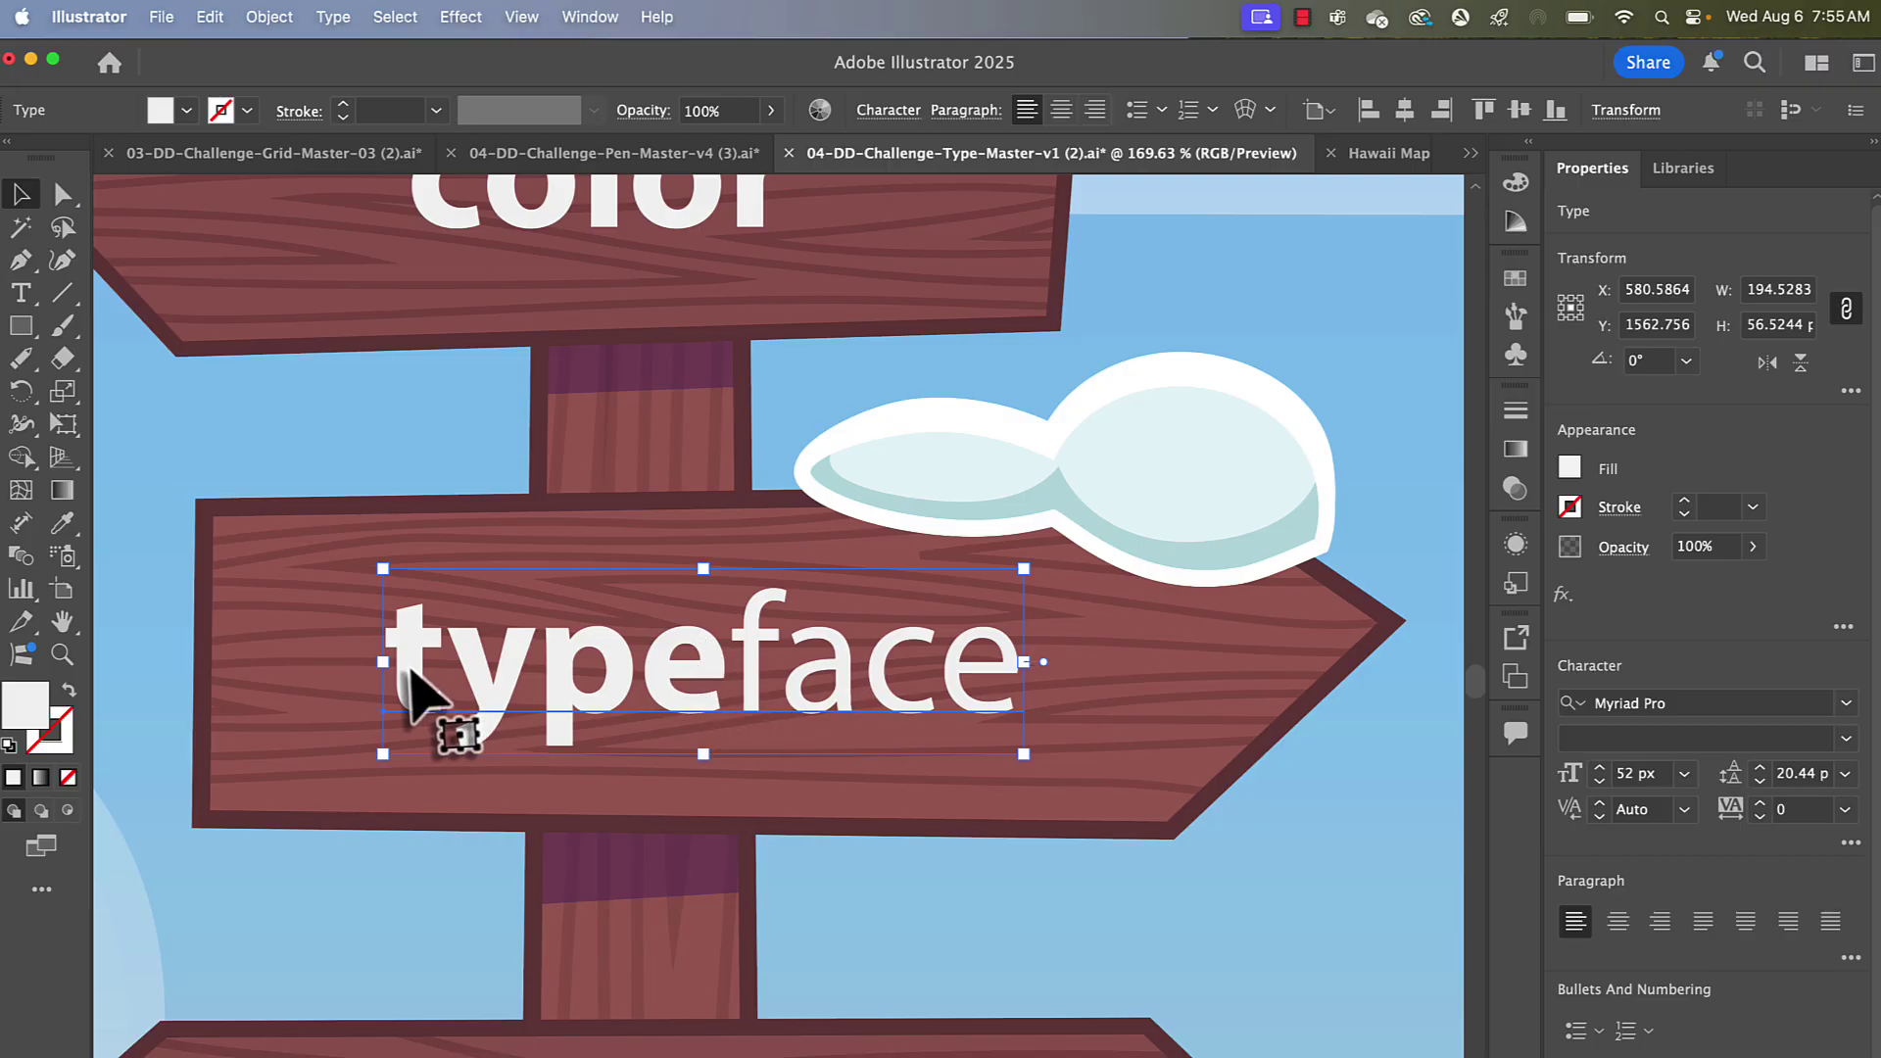
left_click(21, 294)
left_click_drag(403, 643, 747, 638)
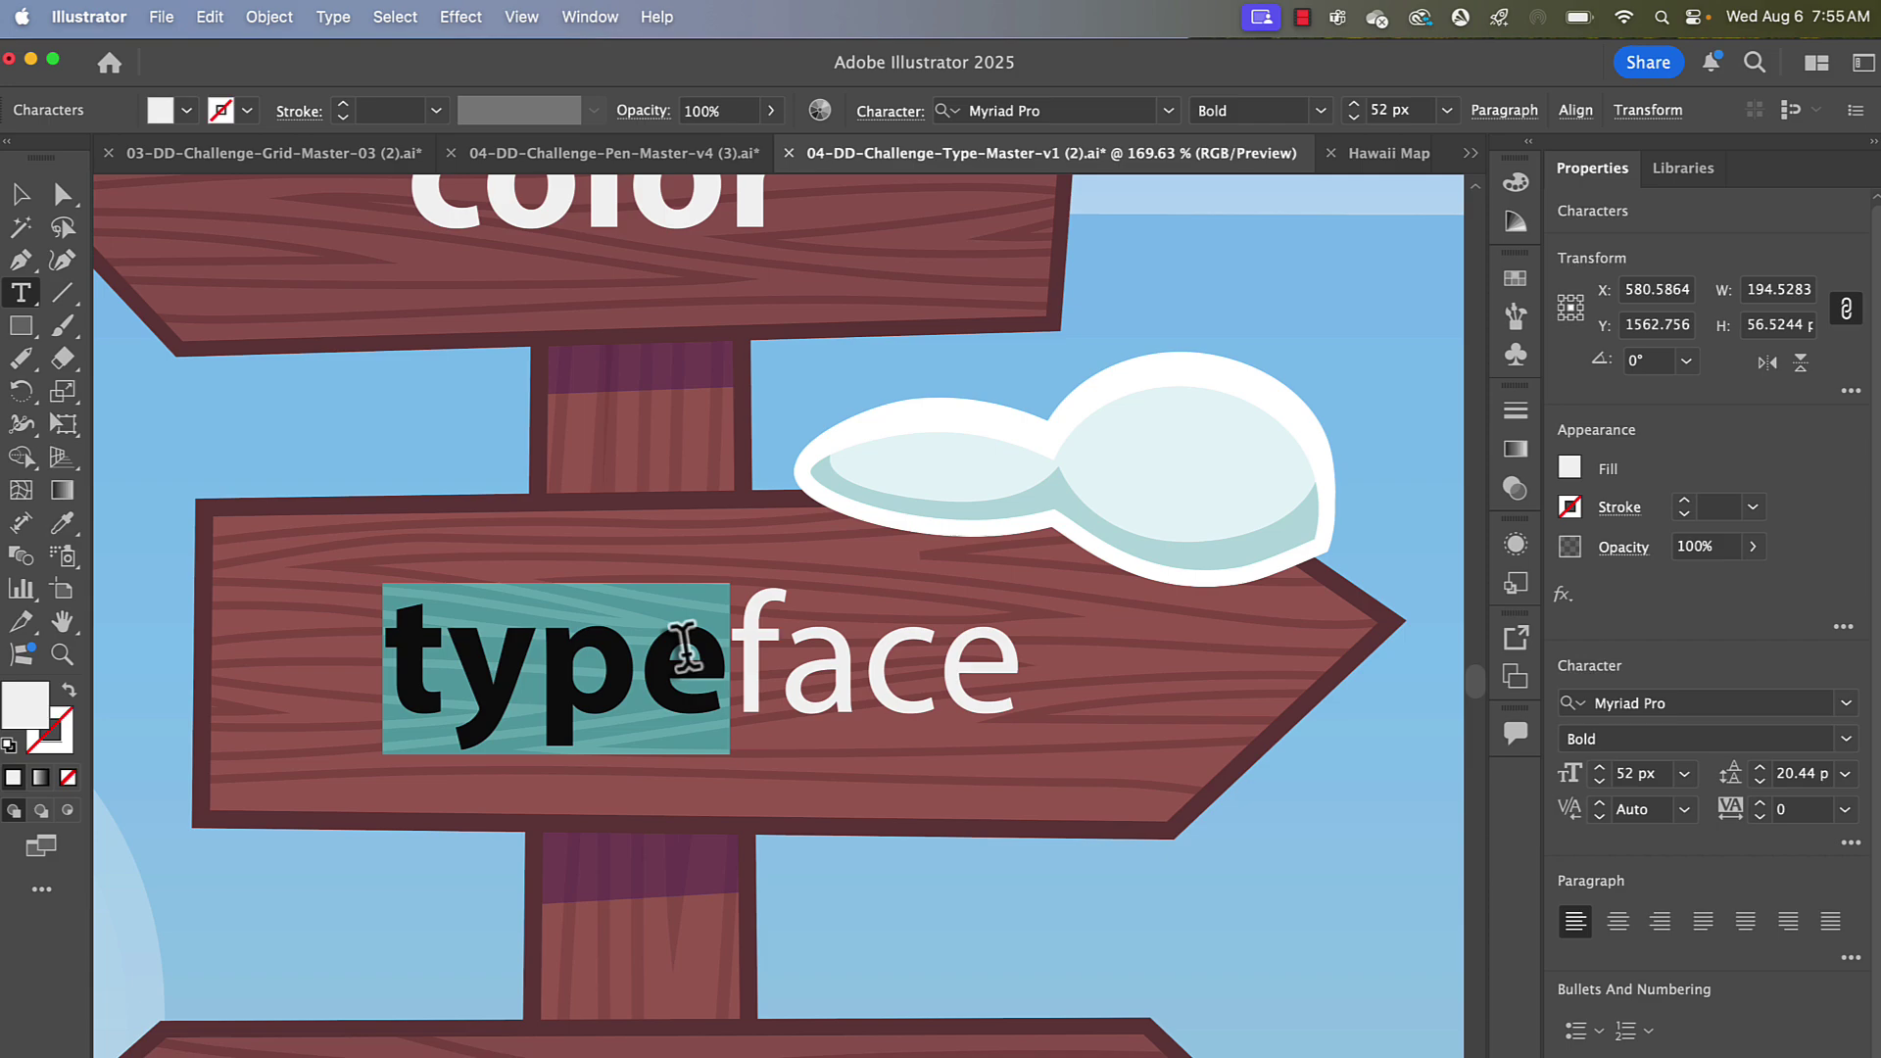
right_click(665, 671)
mouse_move(684, 684)
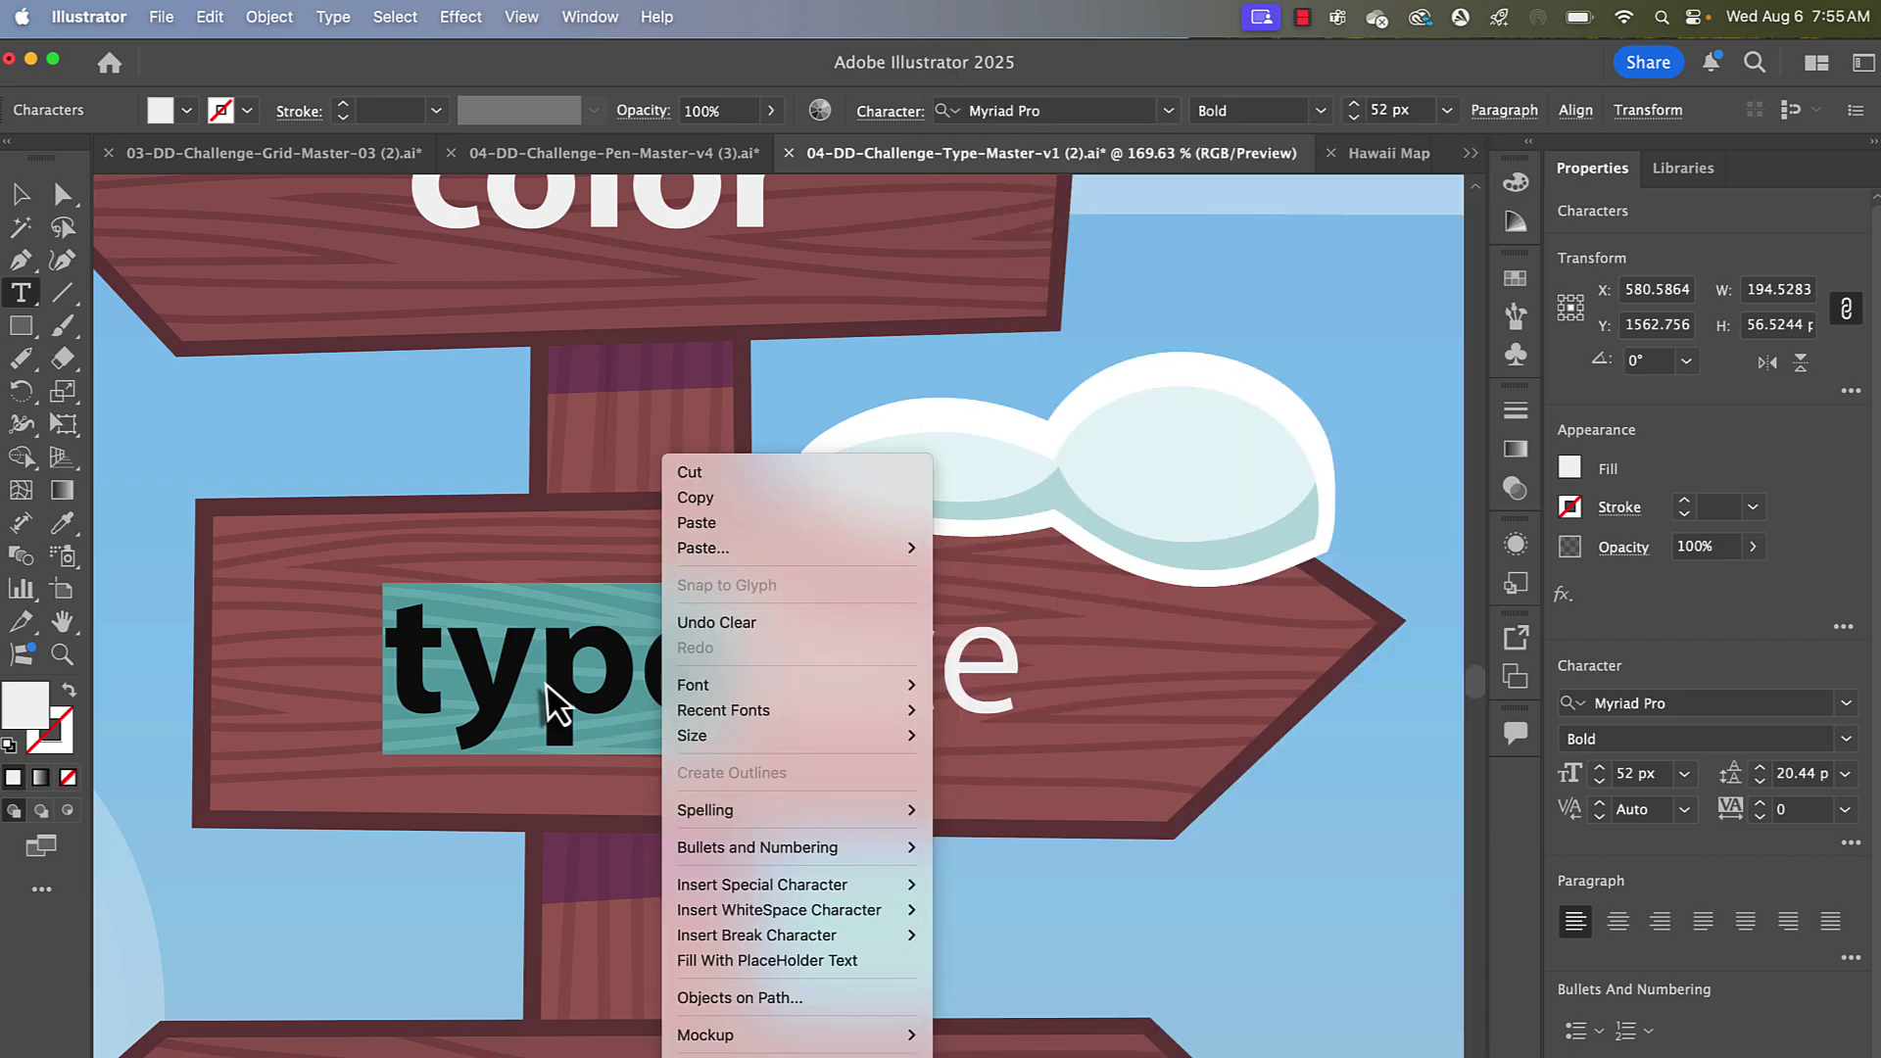
left_click(546, 676)
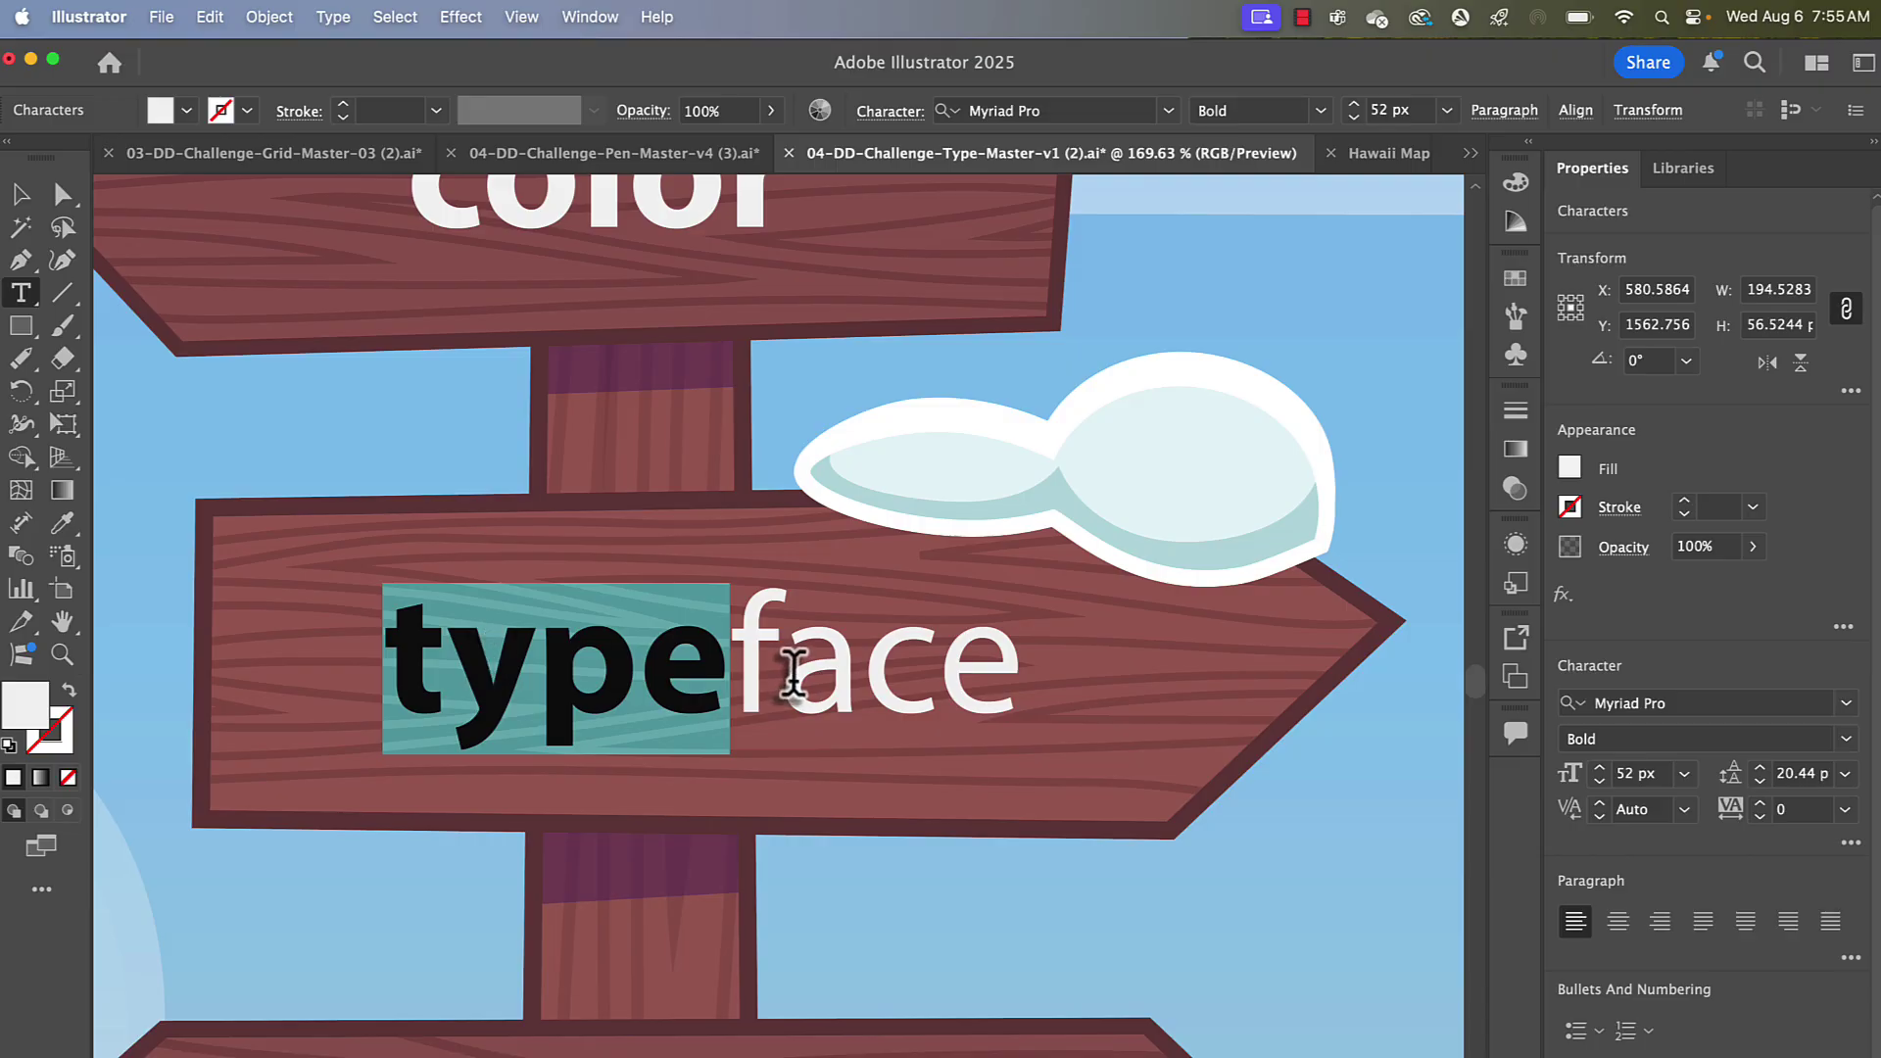
left_click(1846, 704)
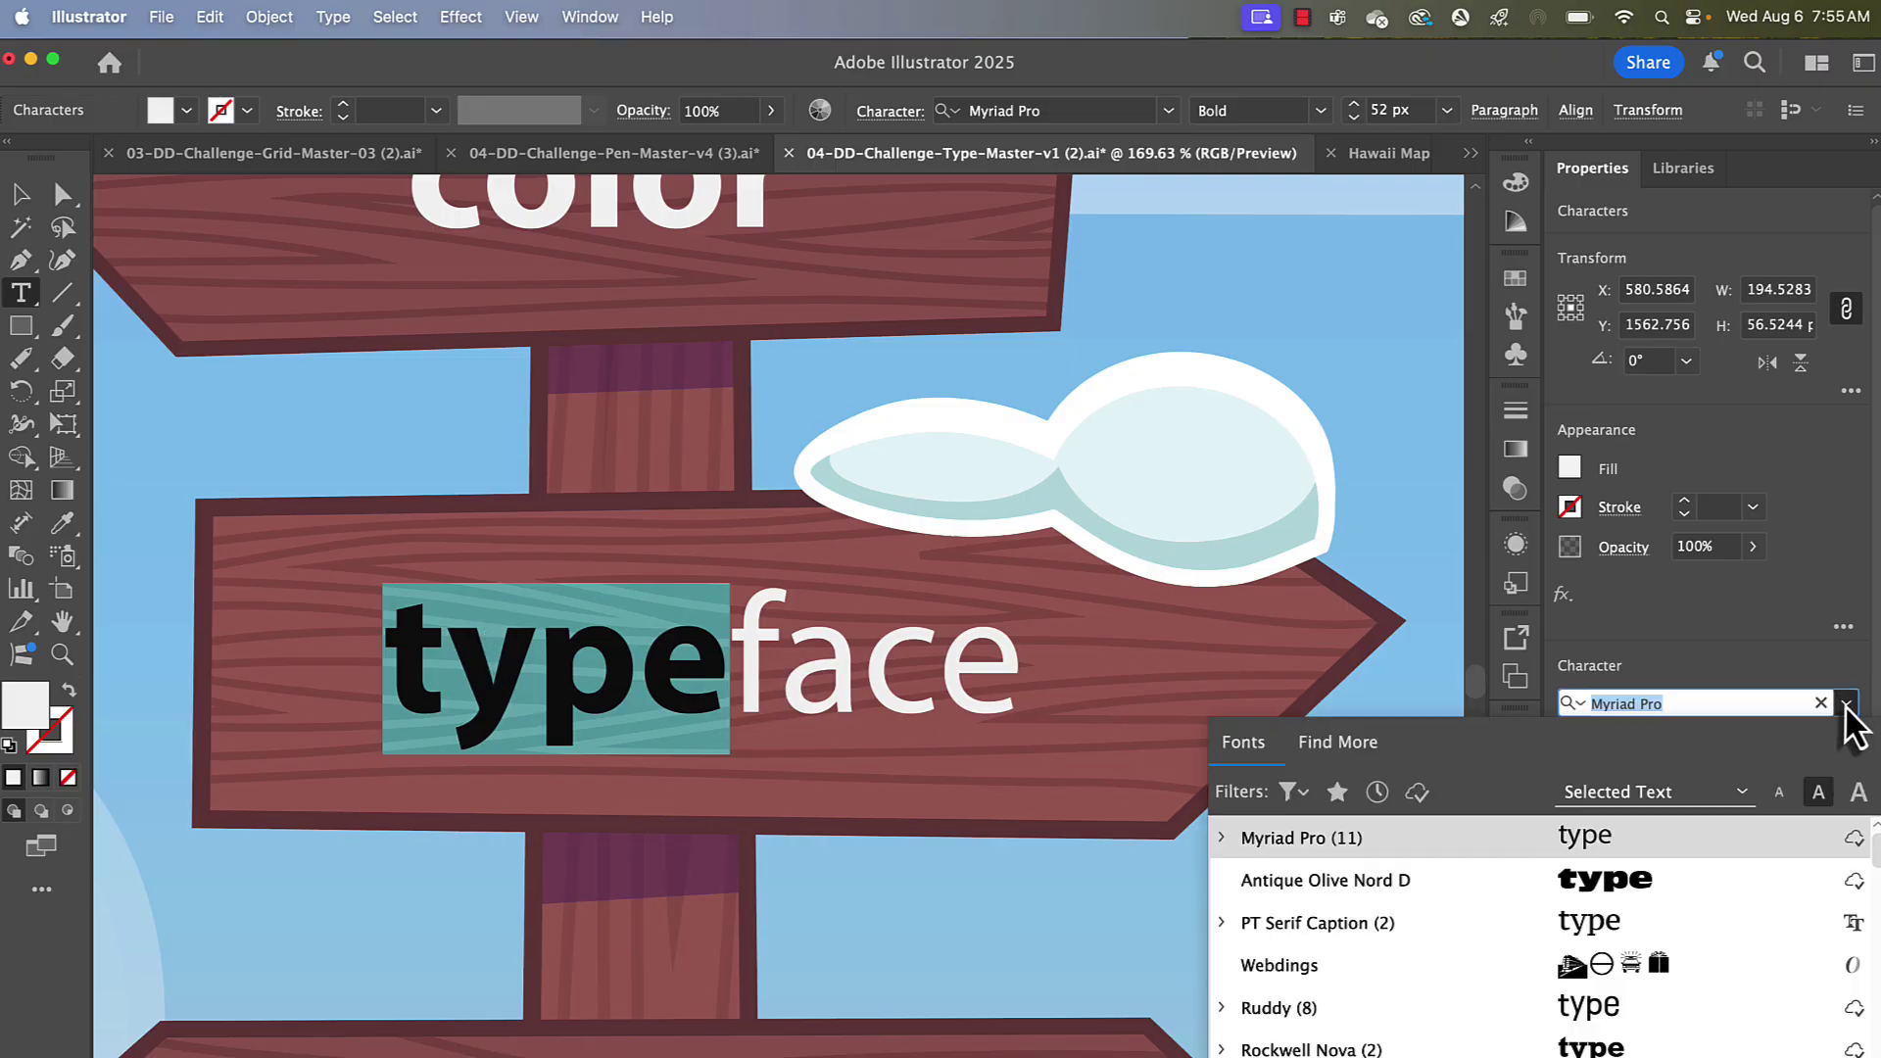
scroll(1617, 970, "down", 3)
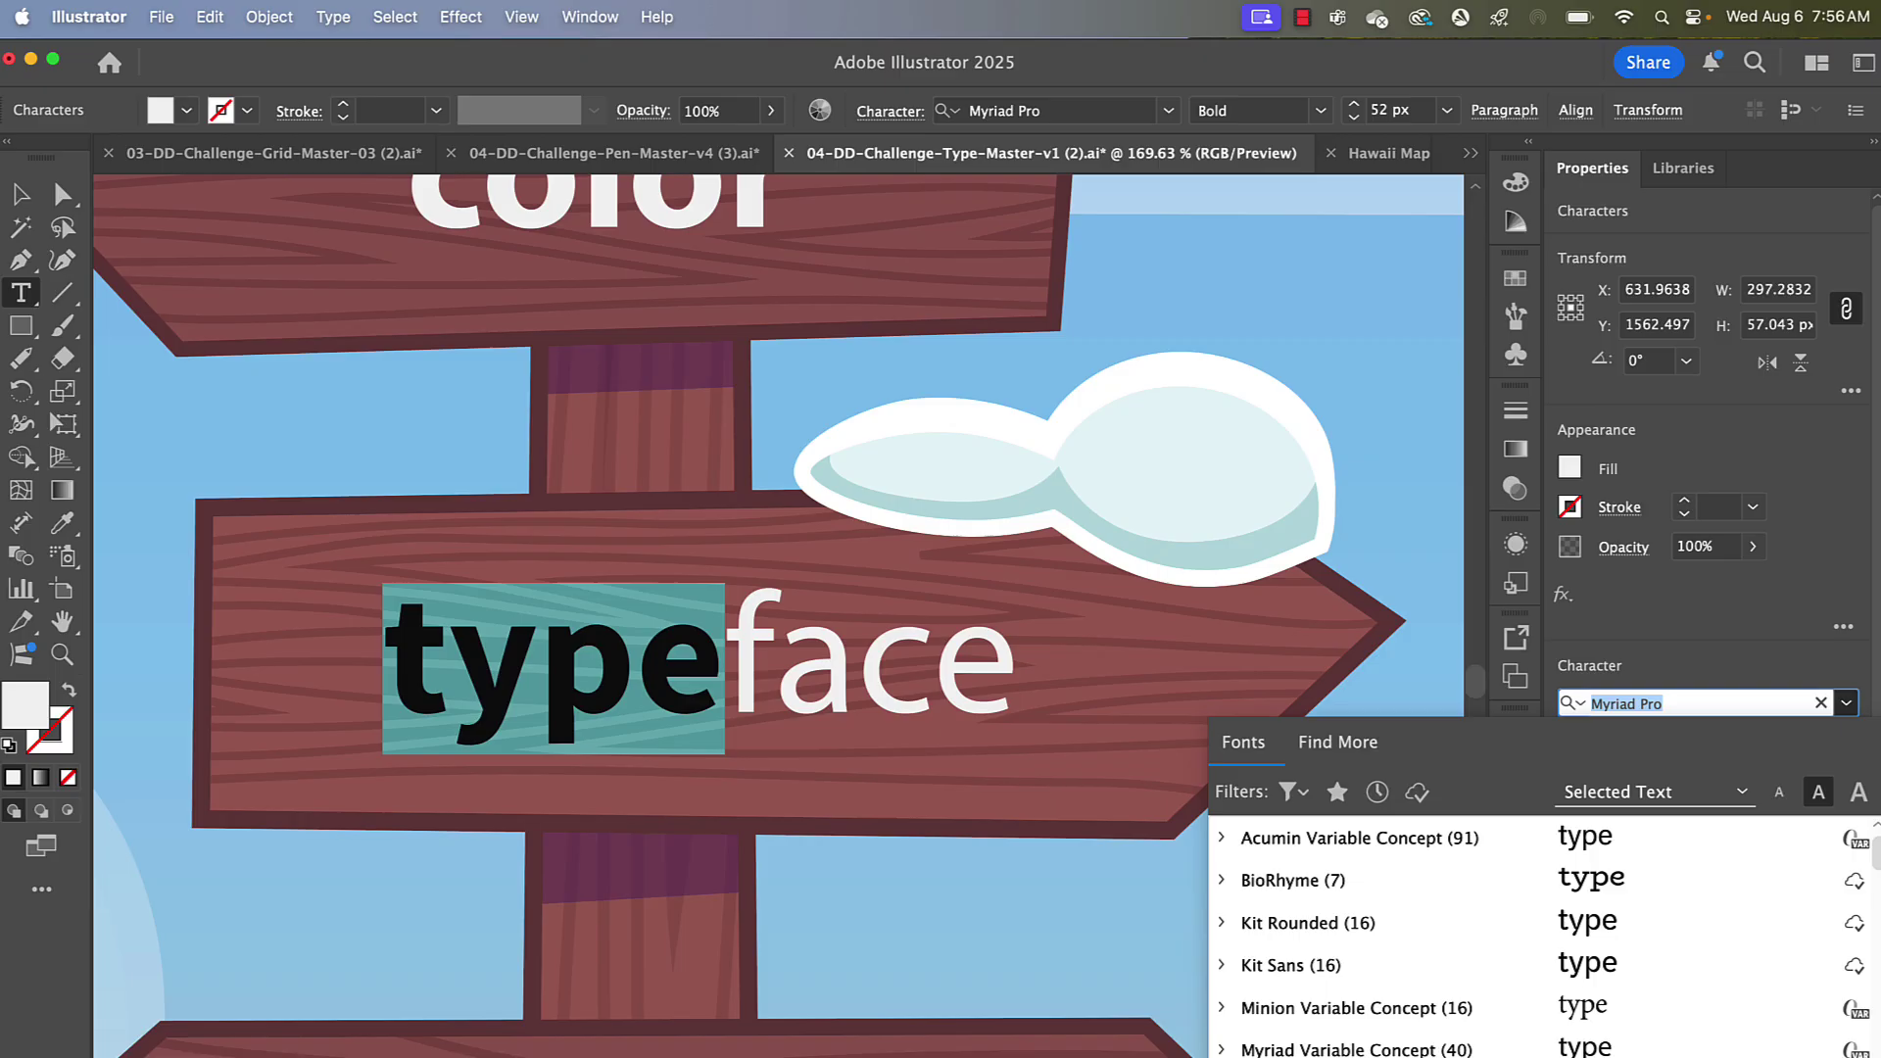
key("Escape")
- Select the letters 'face' in typeface and set them to Myriad Pro Light
left_click(748, 621)
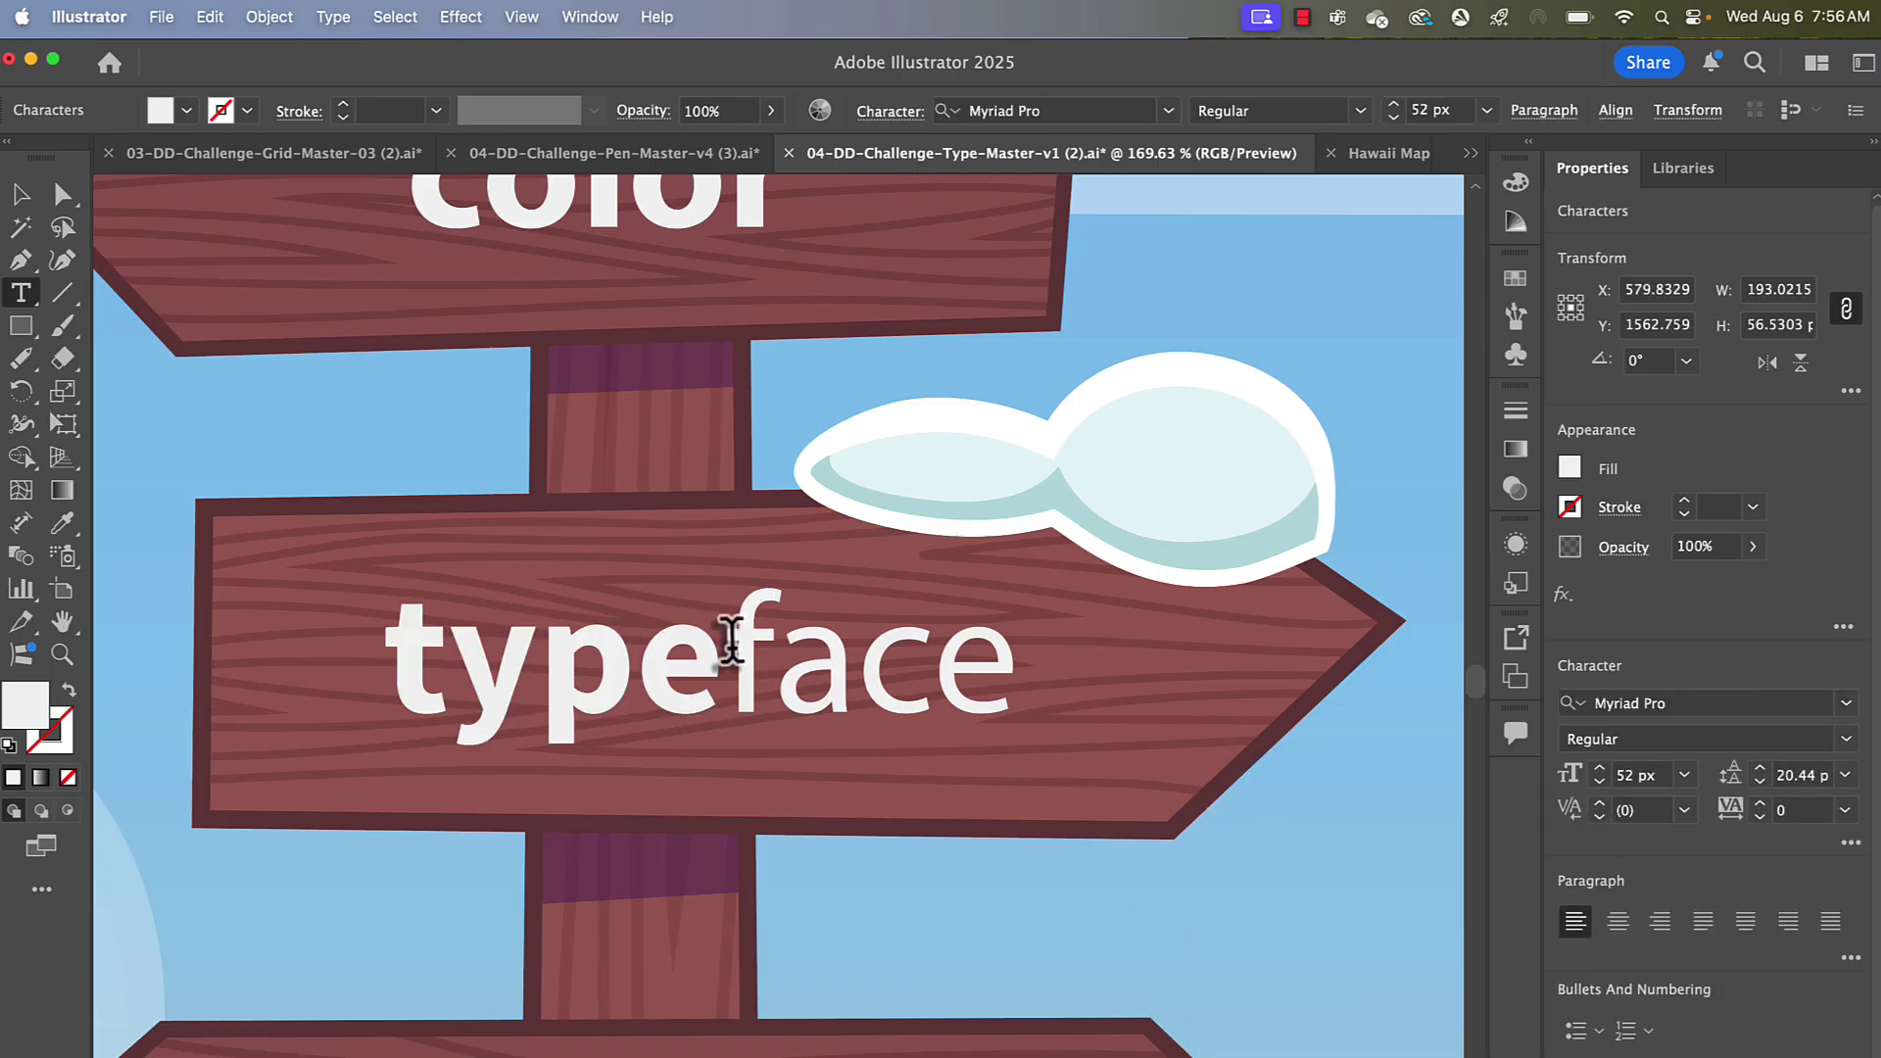
left_click_drag(731, 637, 1066, 645)
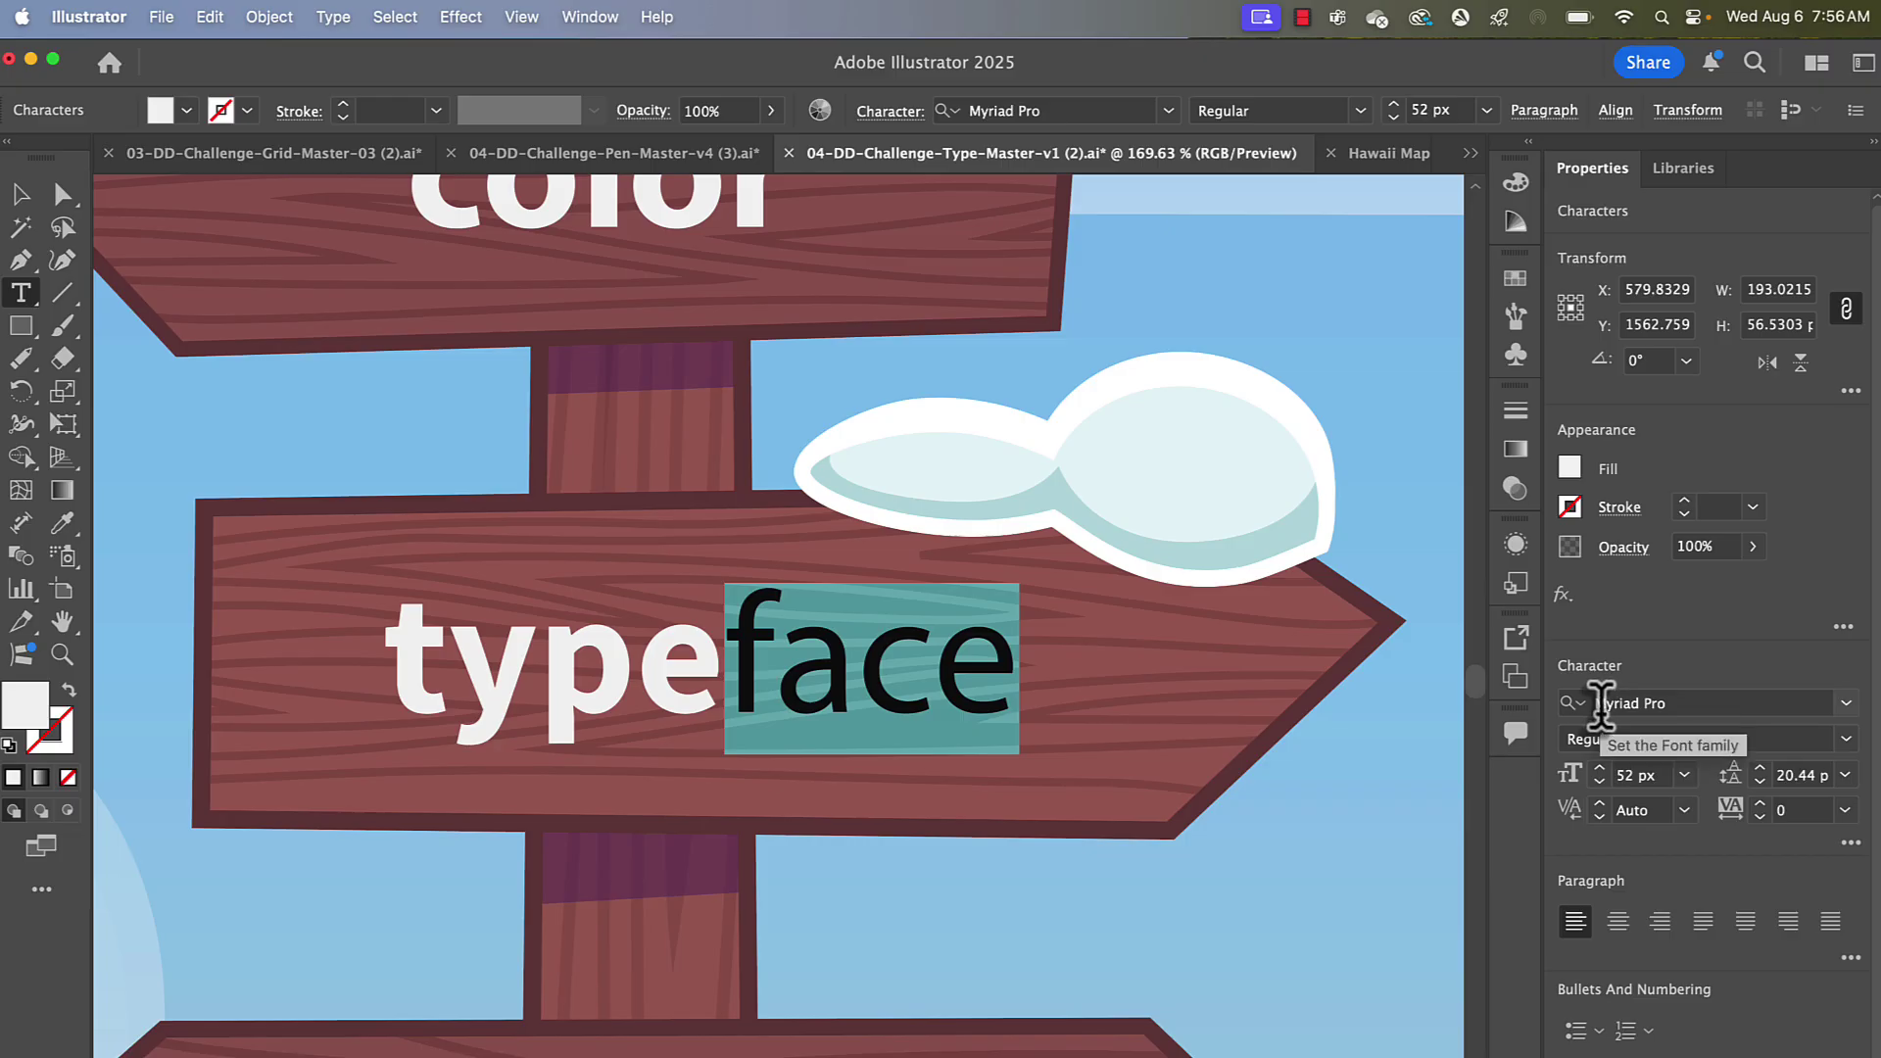
left_click(1846, 742)
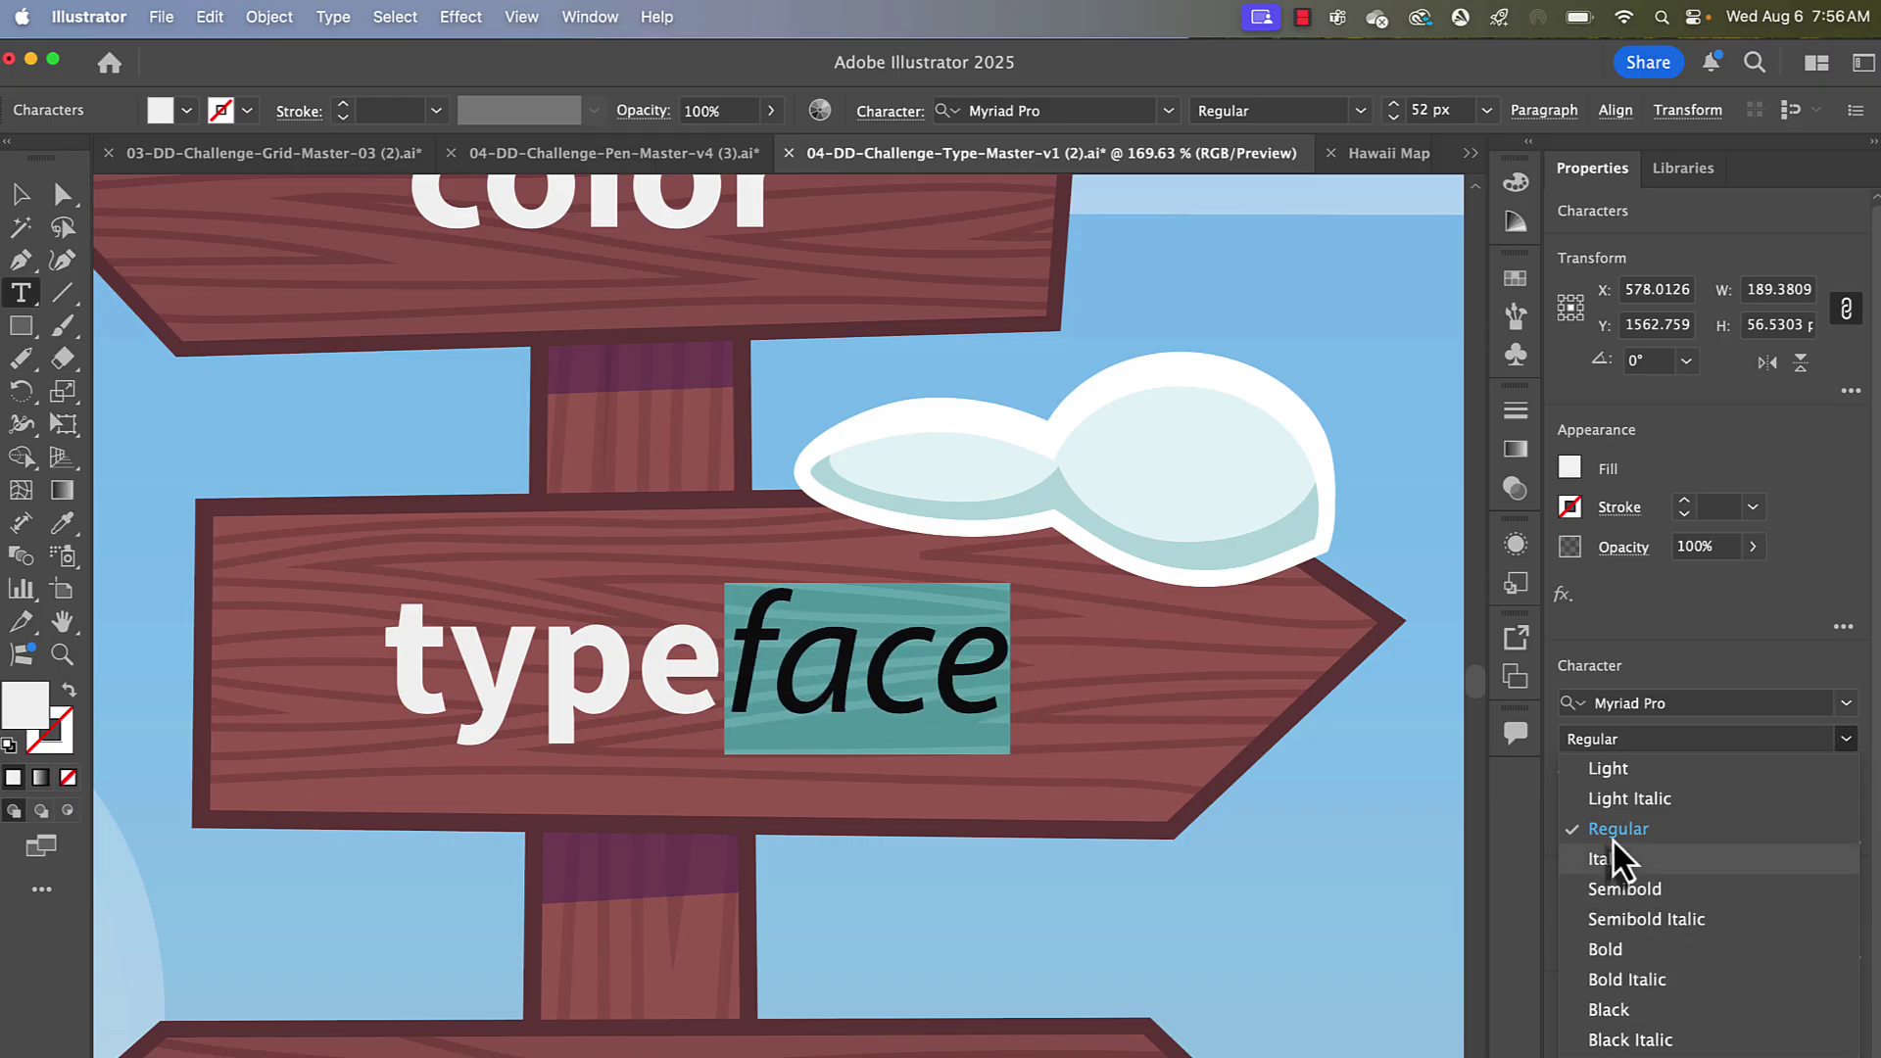
left_click(1613, 778)
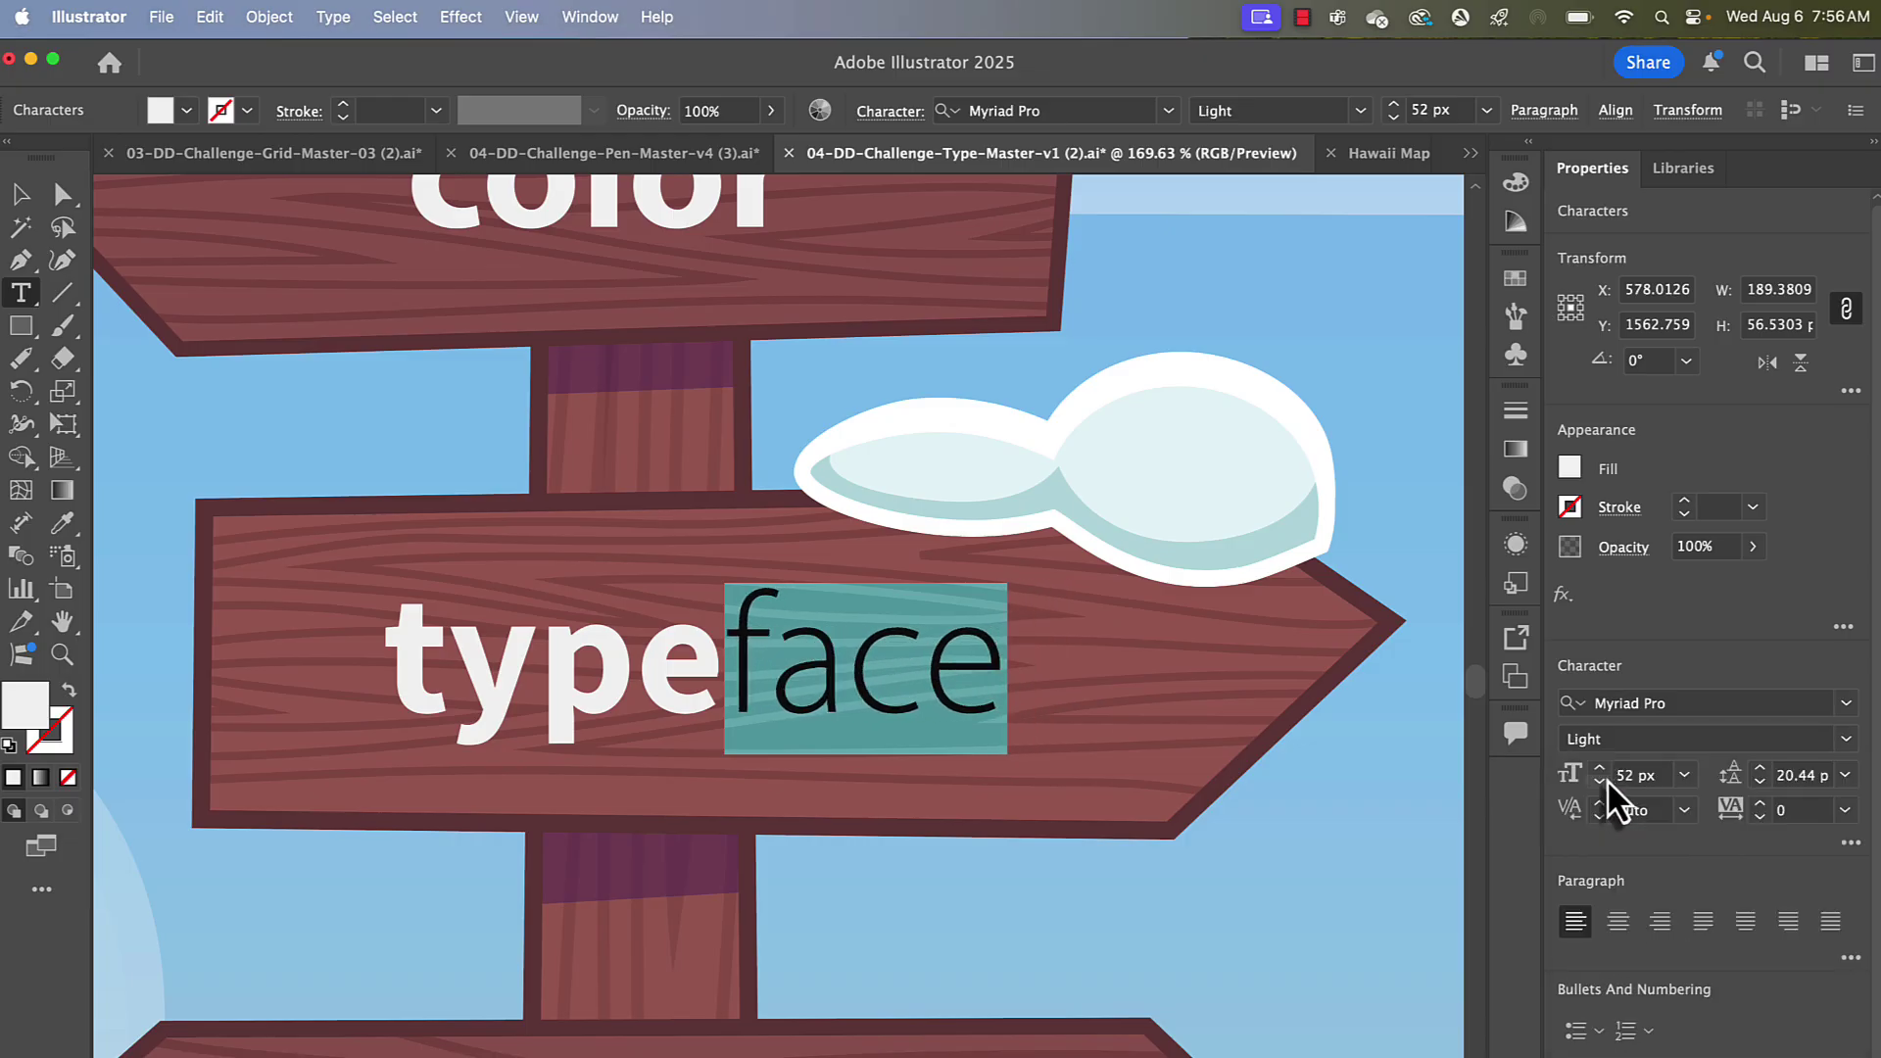
left_click(789, 659)
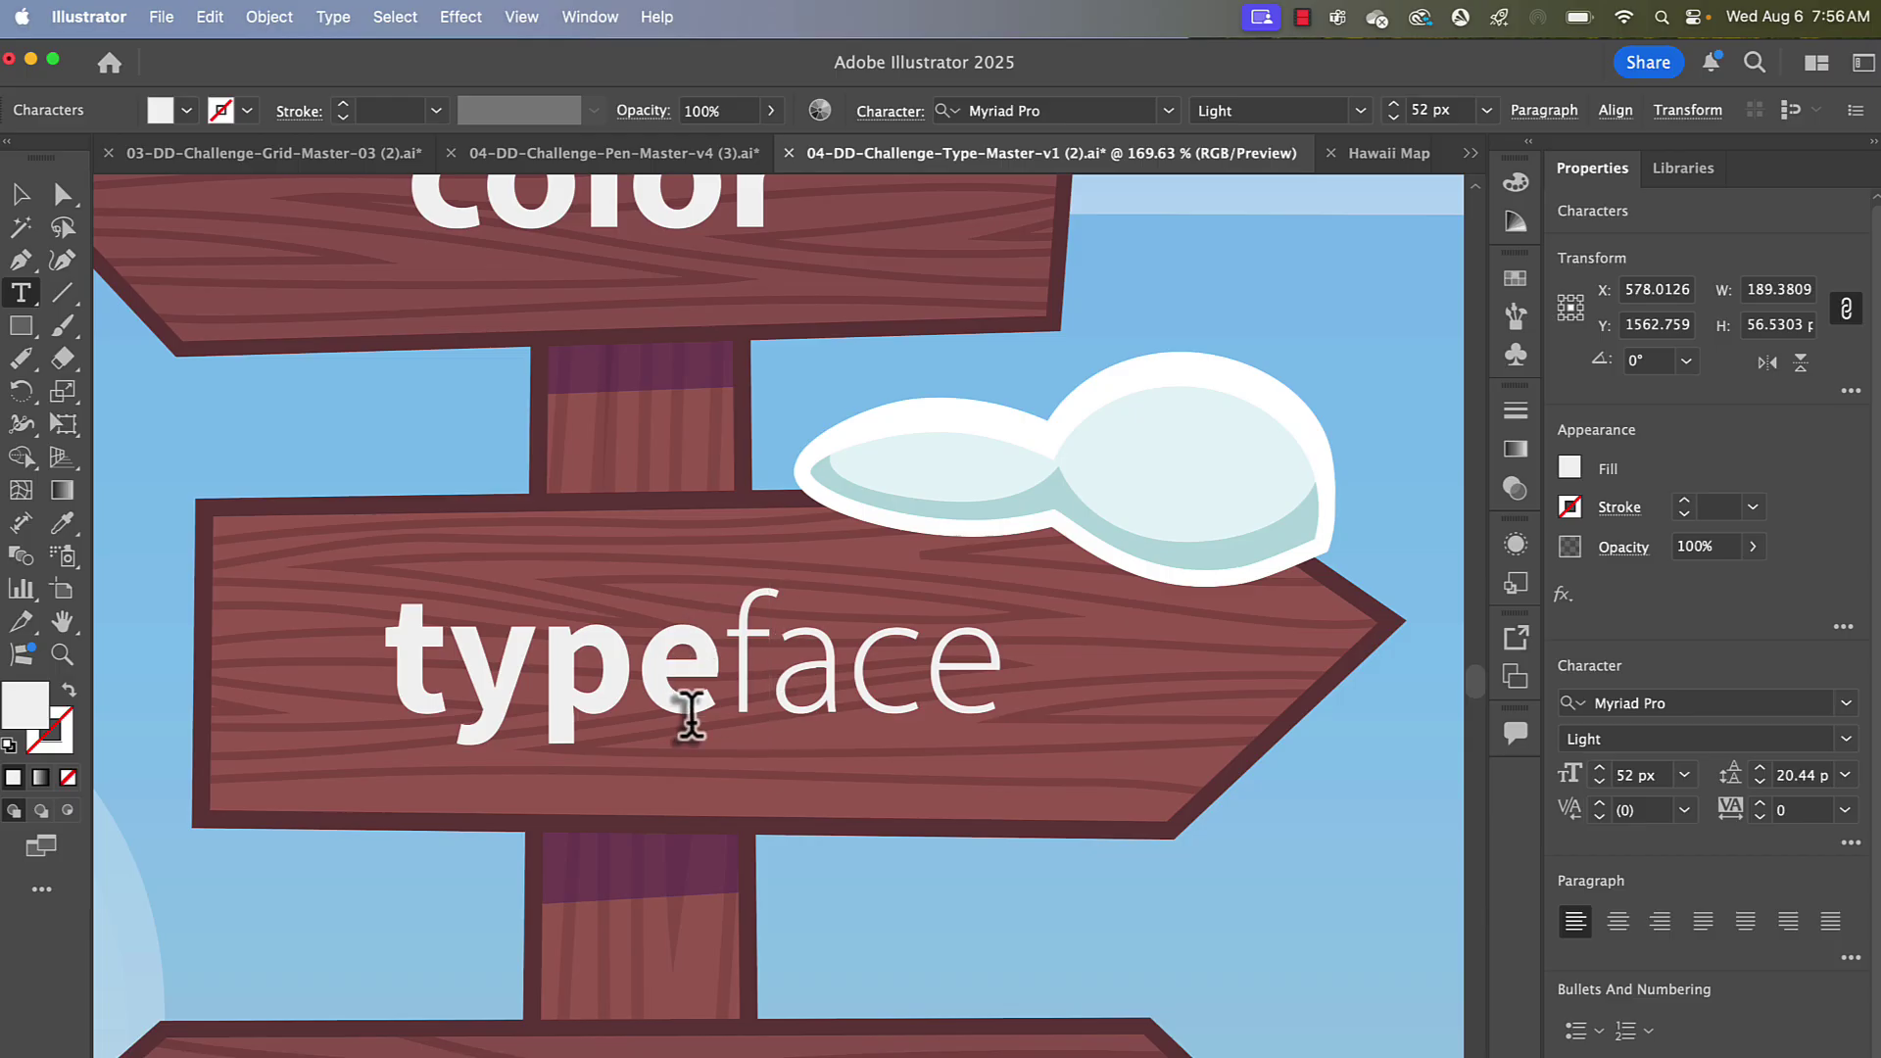
scroll(691, 715, "up", 8)
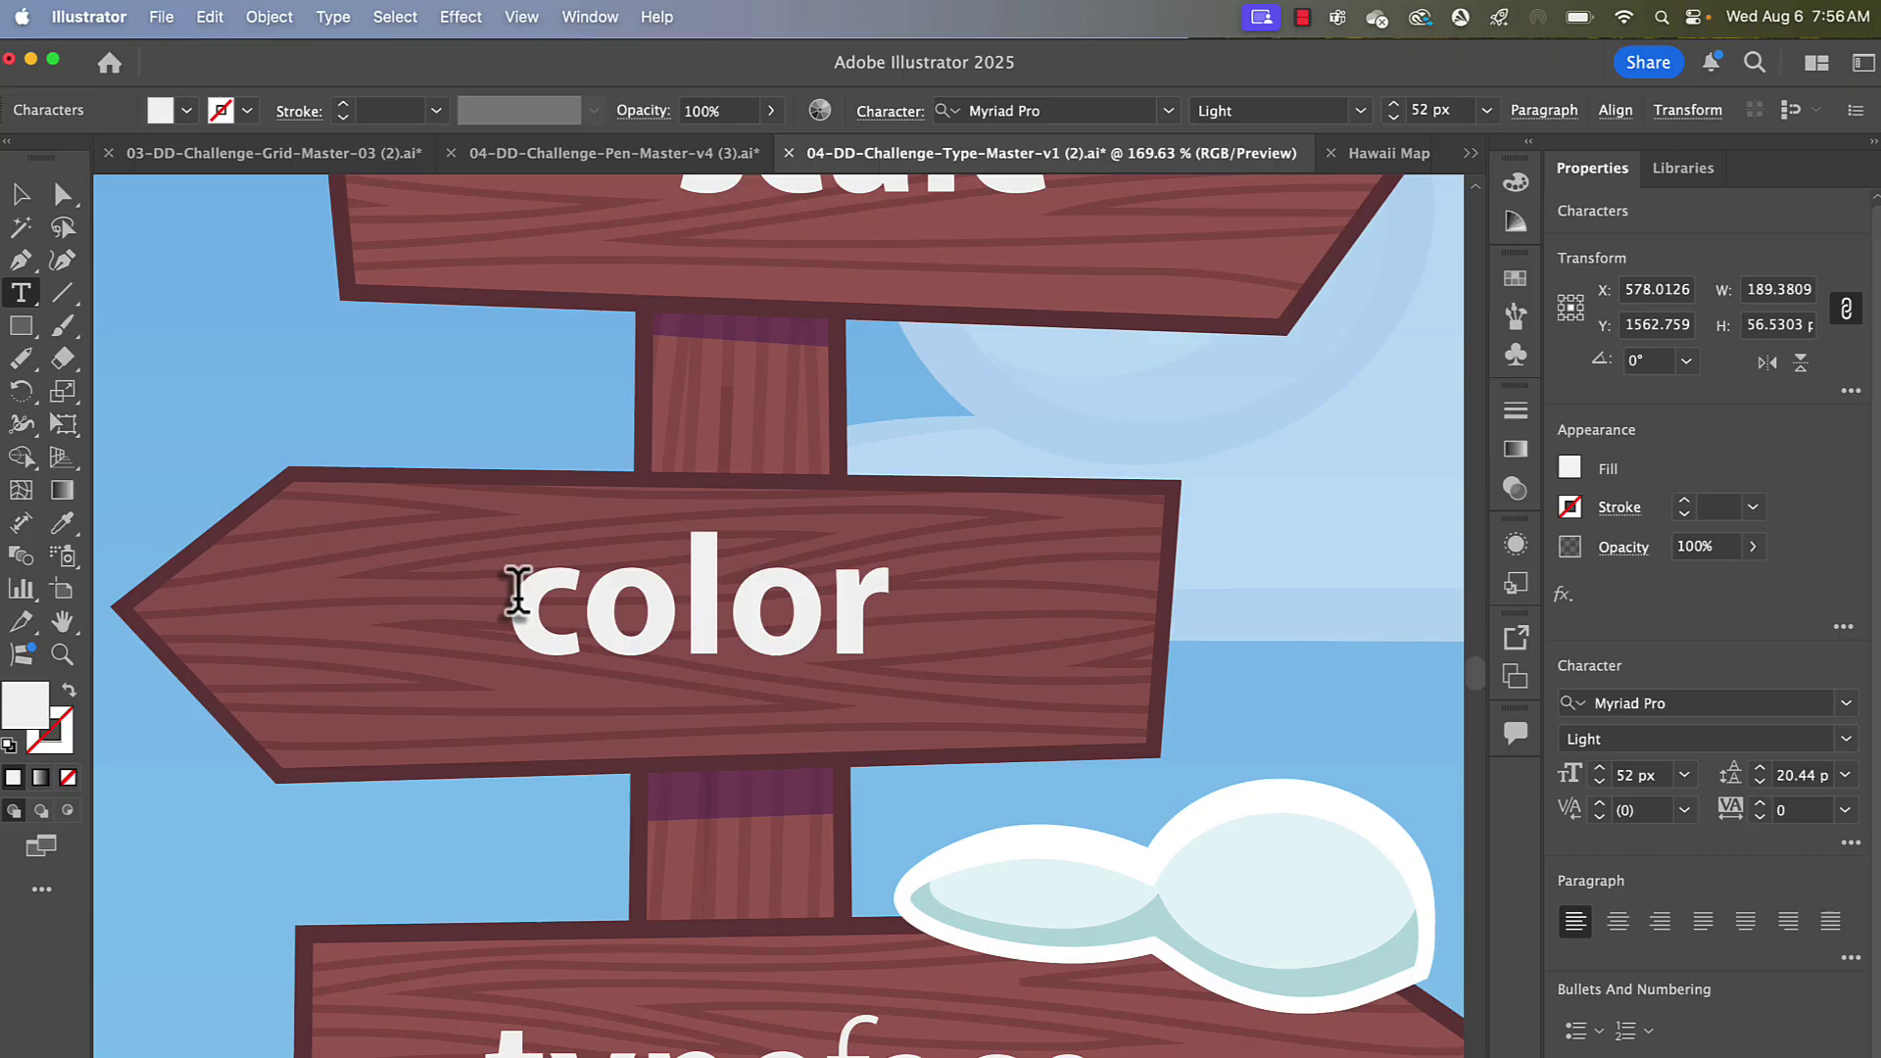
- Select the word 'color' and fill it with light orange
left_click(21, 194)
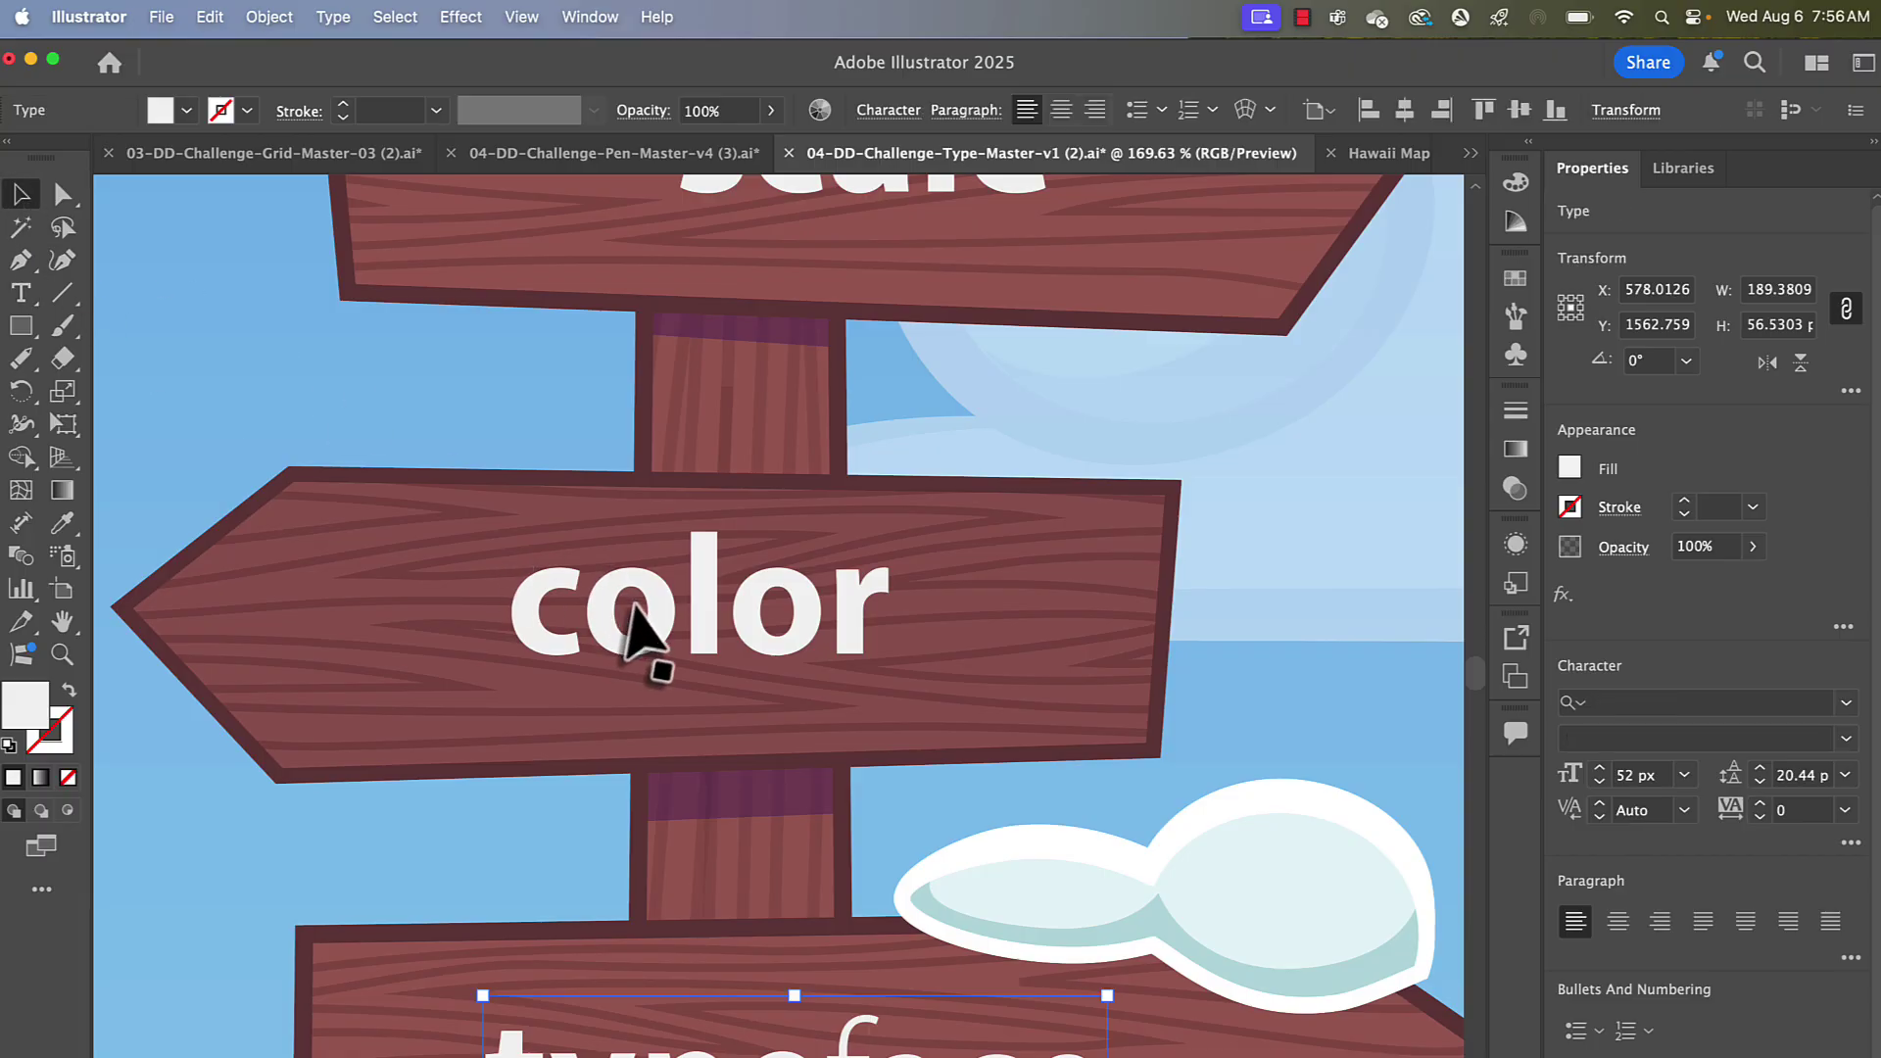
left_click(592, 605)
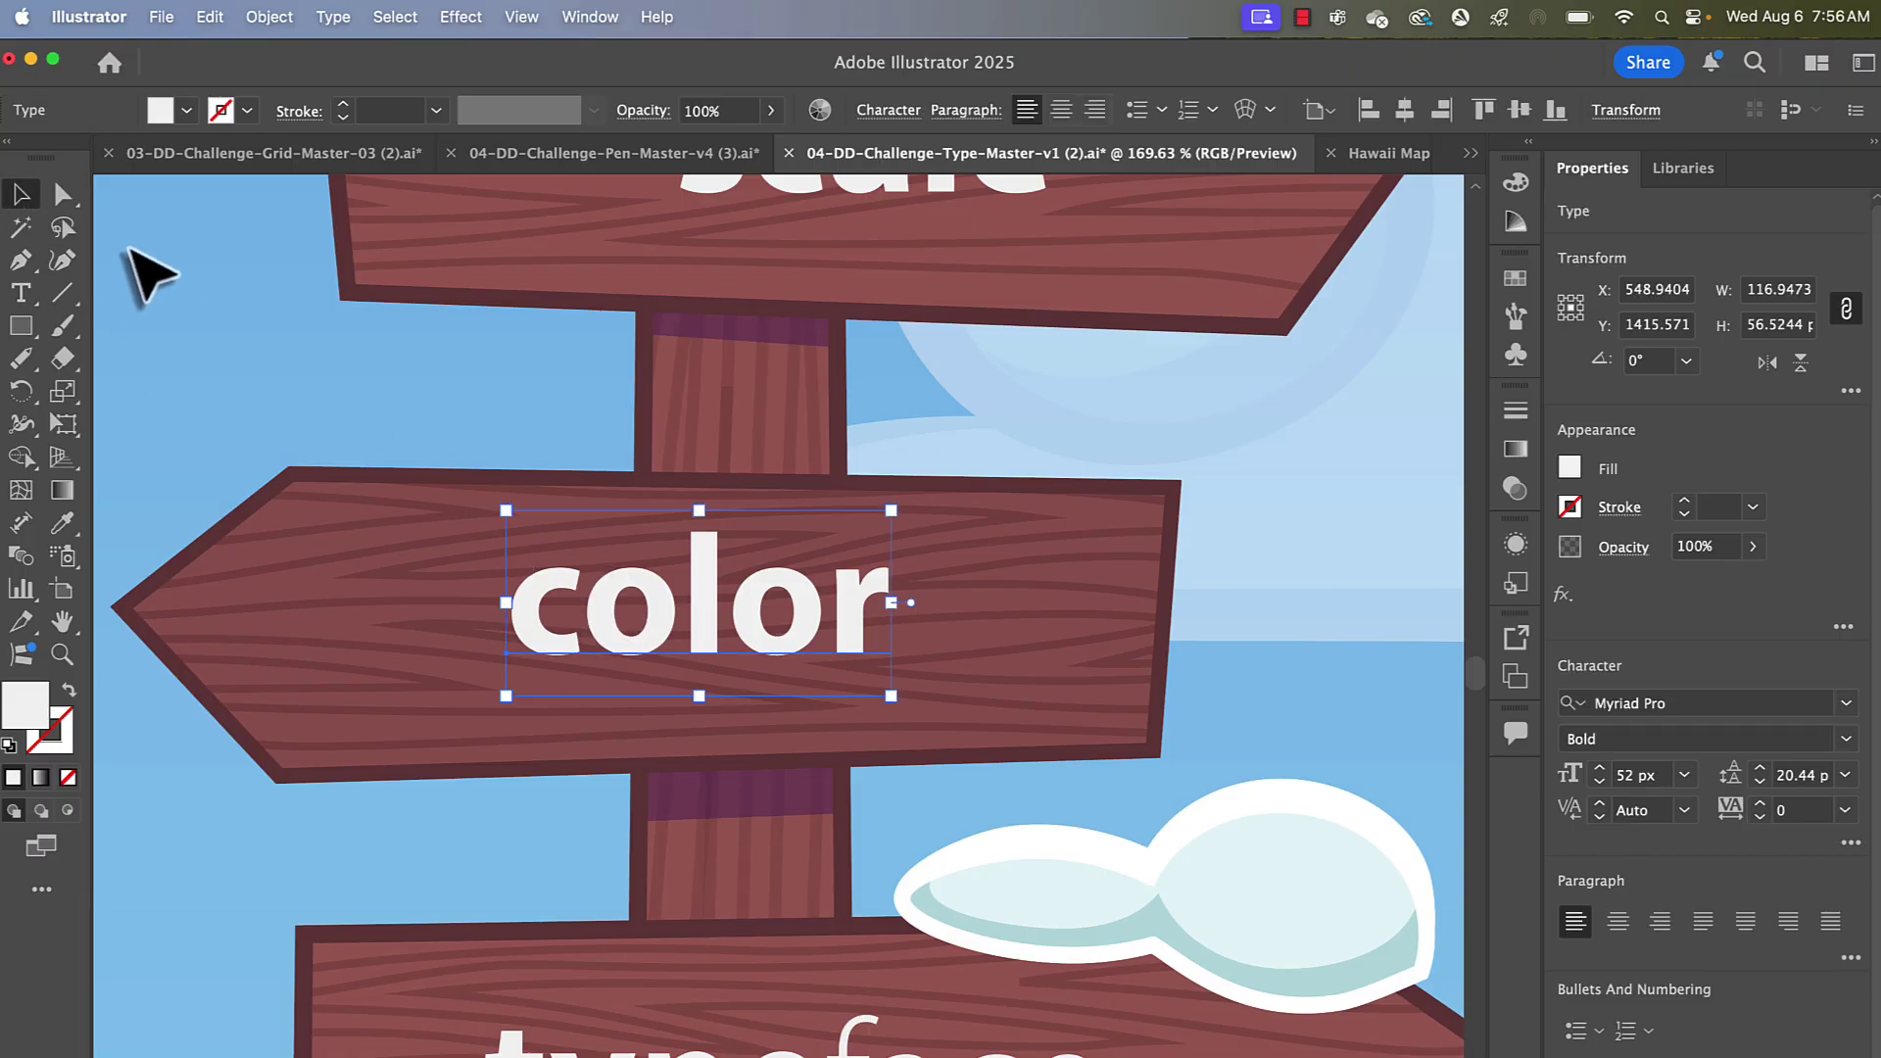
left_click(186, 111)
left_click(223, 212)
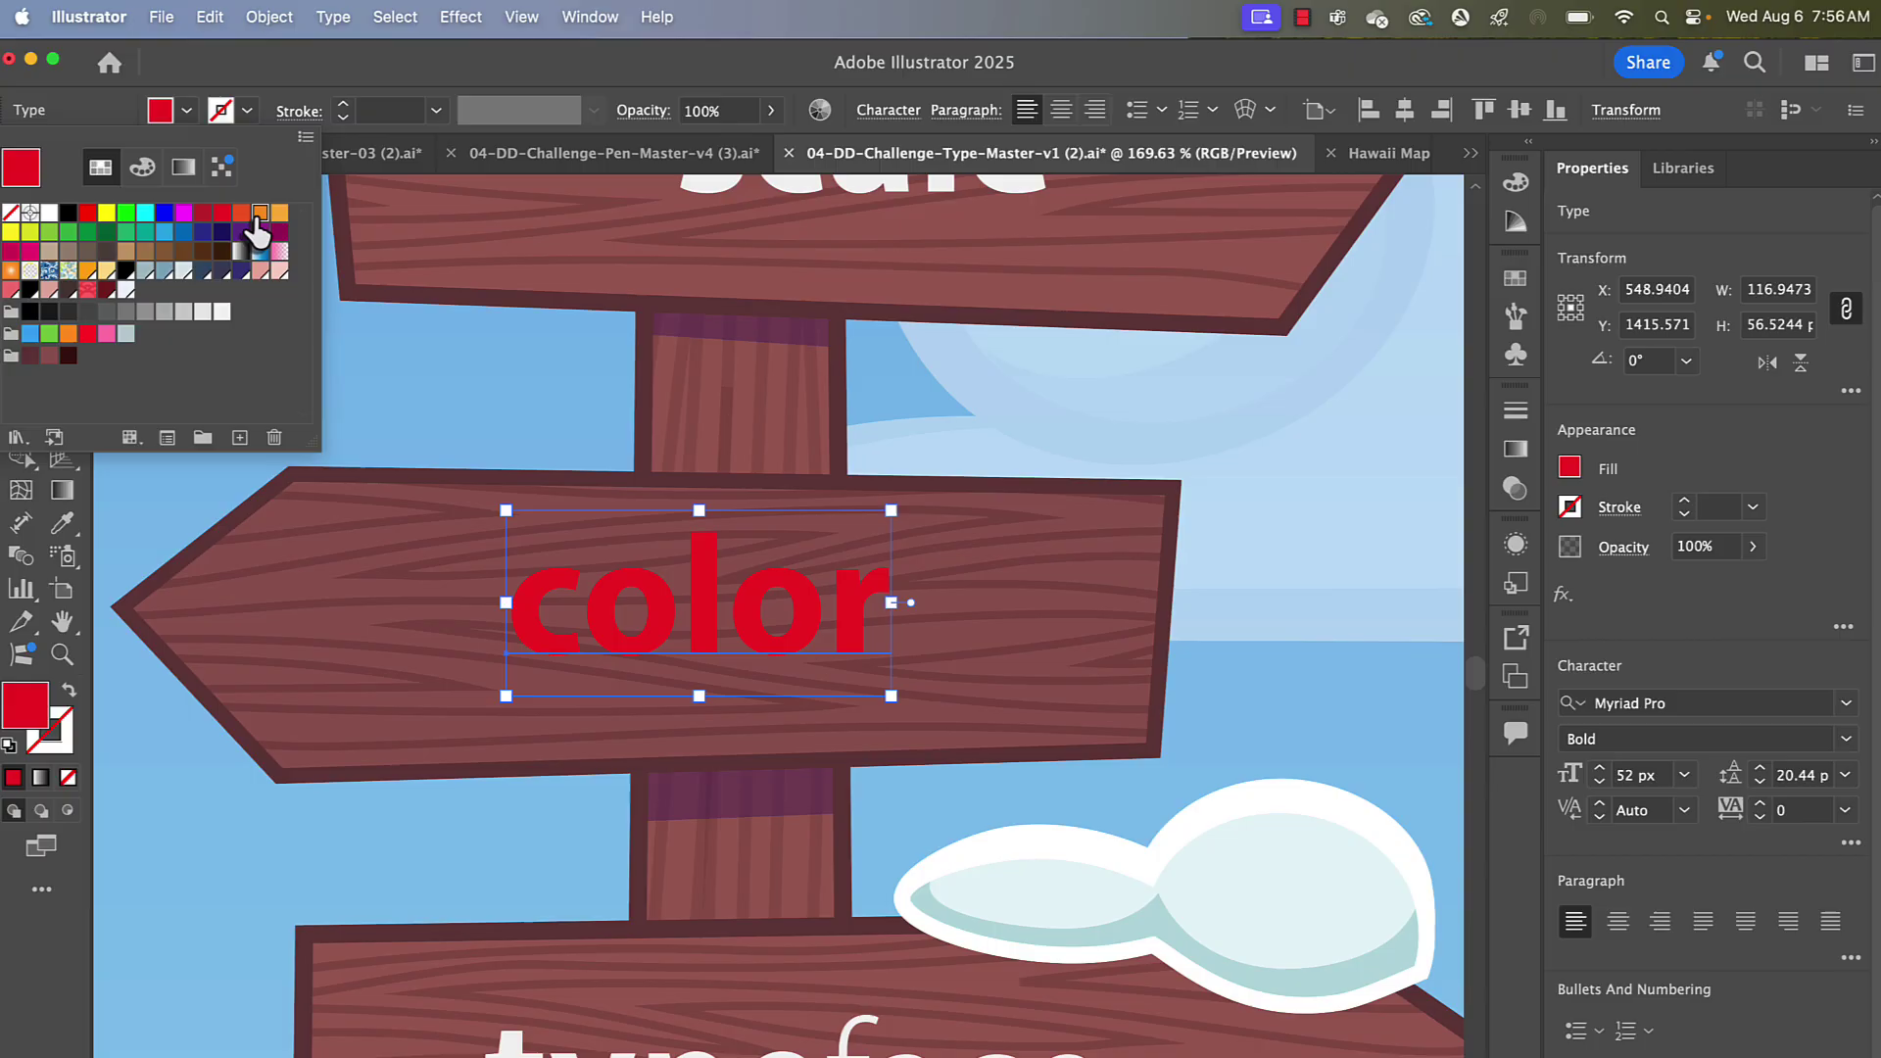
left_click(260, 213)
left_click(278, 213)
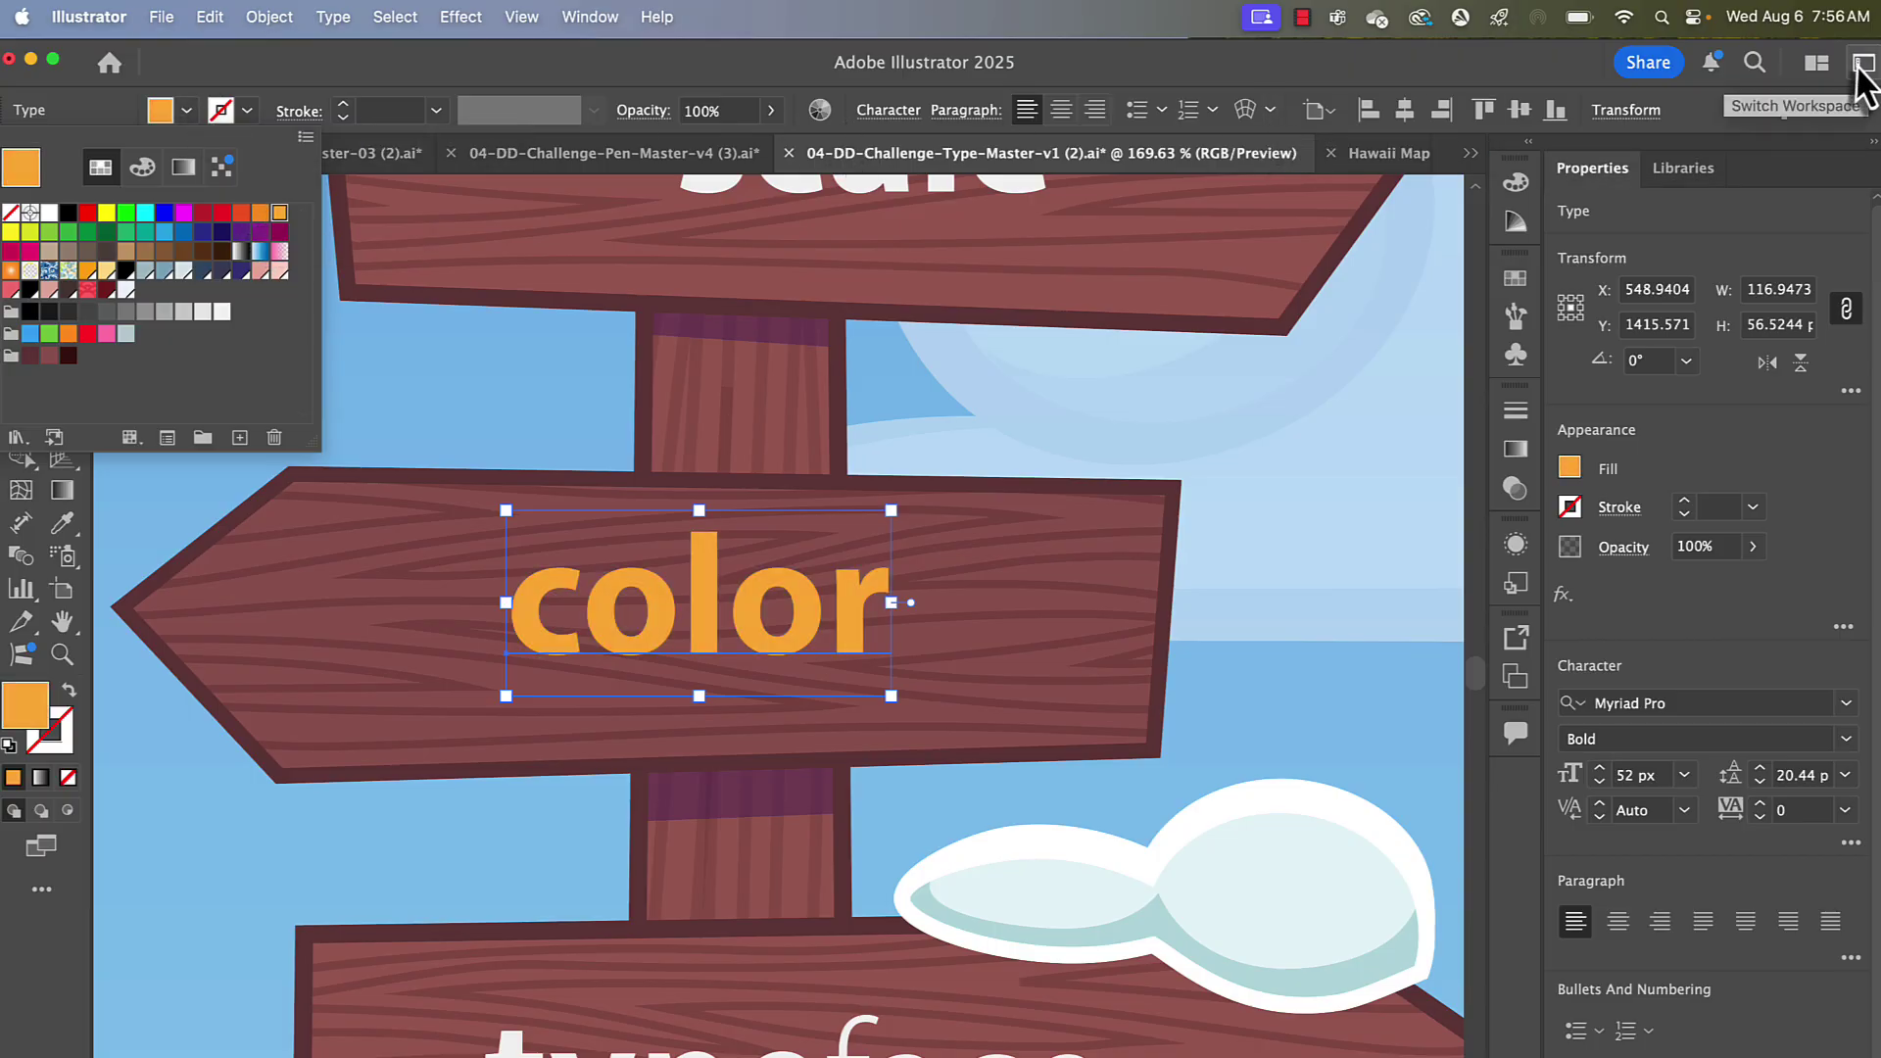
left_click(1855, 73)
- Keep the orange fill on 'color' and give it a black outline
left_click(1825, 65)
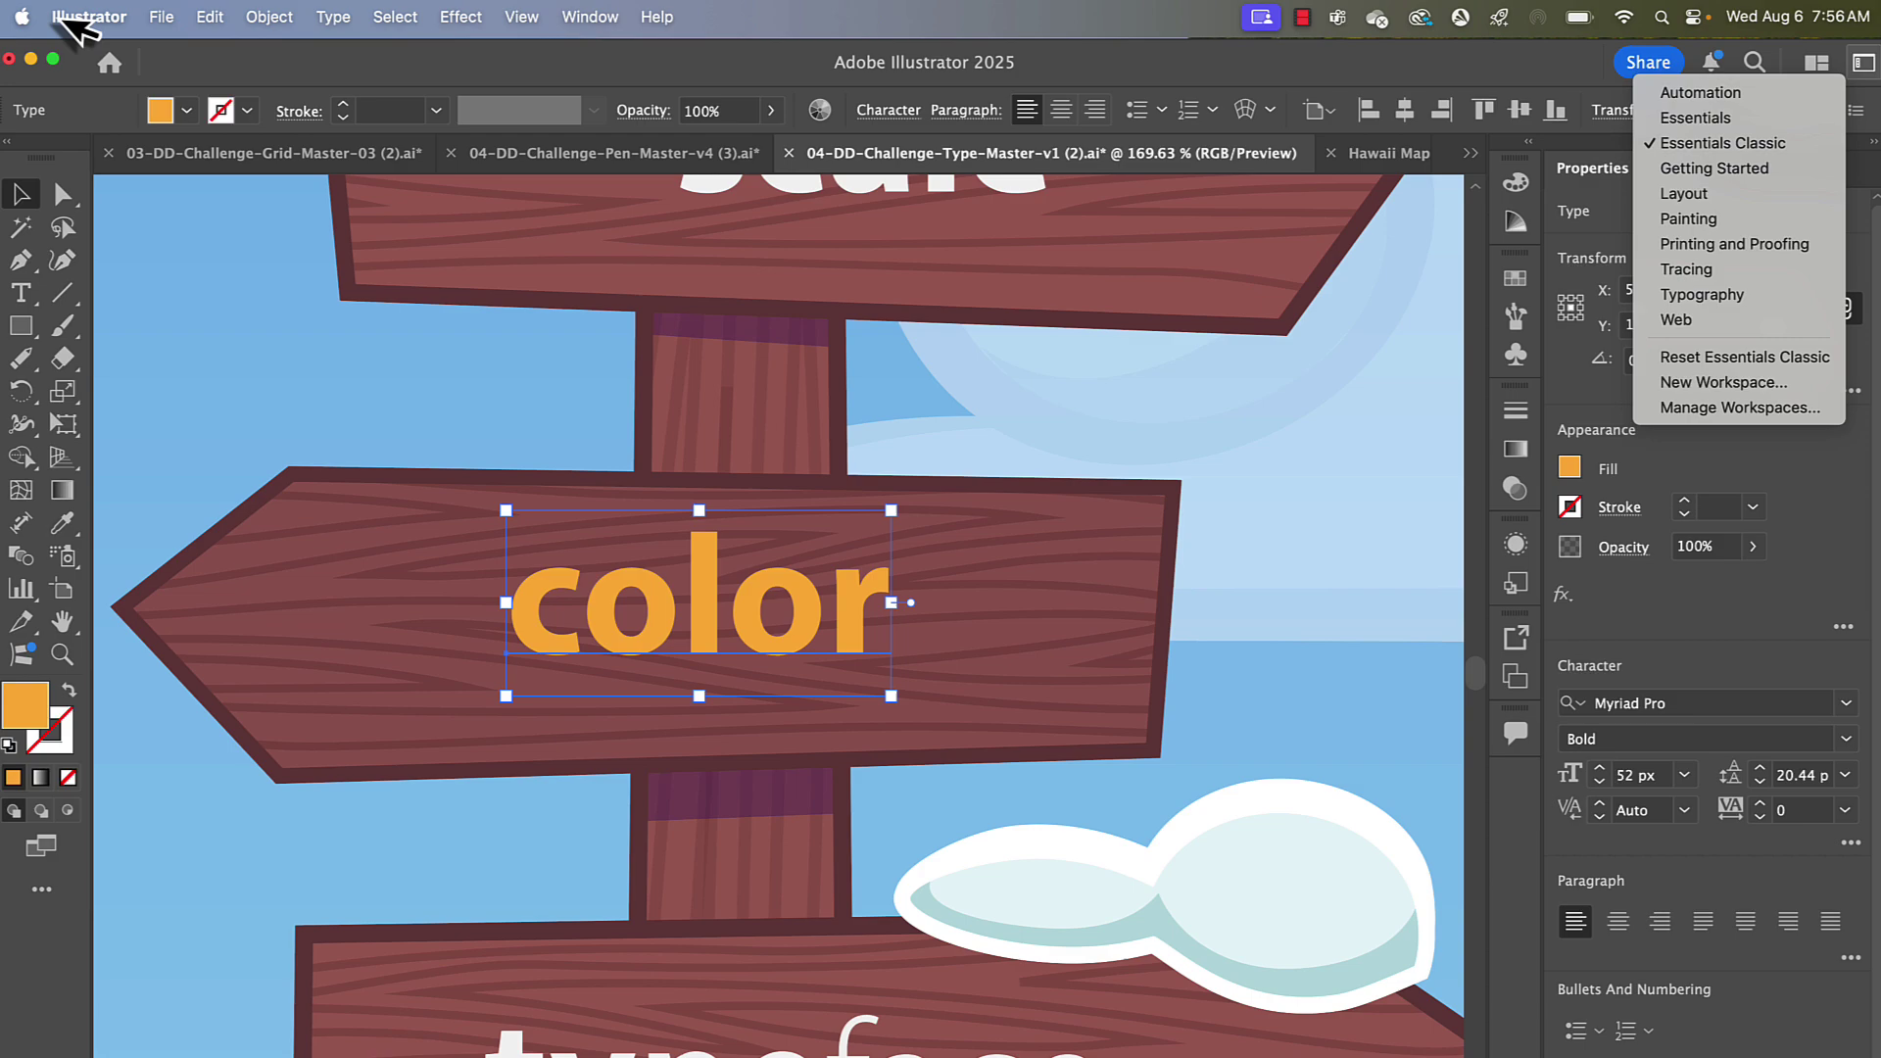
left_click(1646, 480)
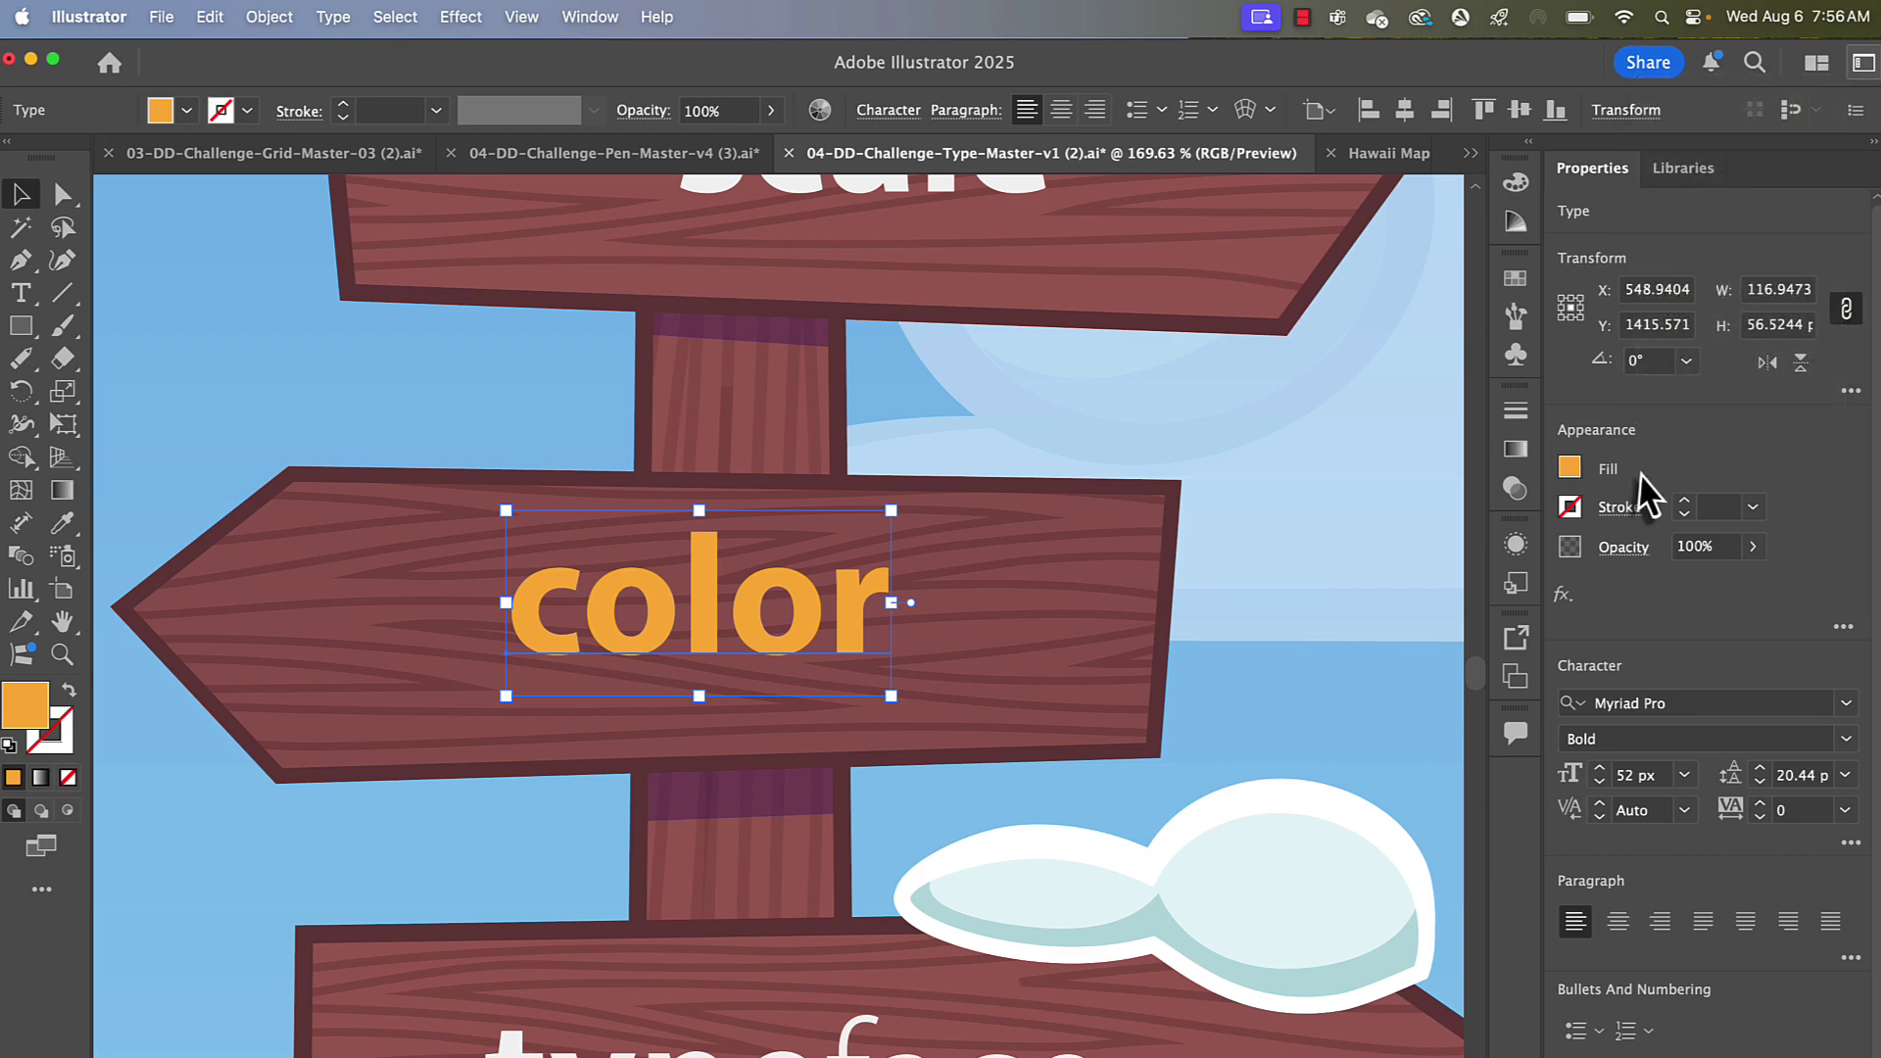
left_click(1570, 468)
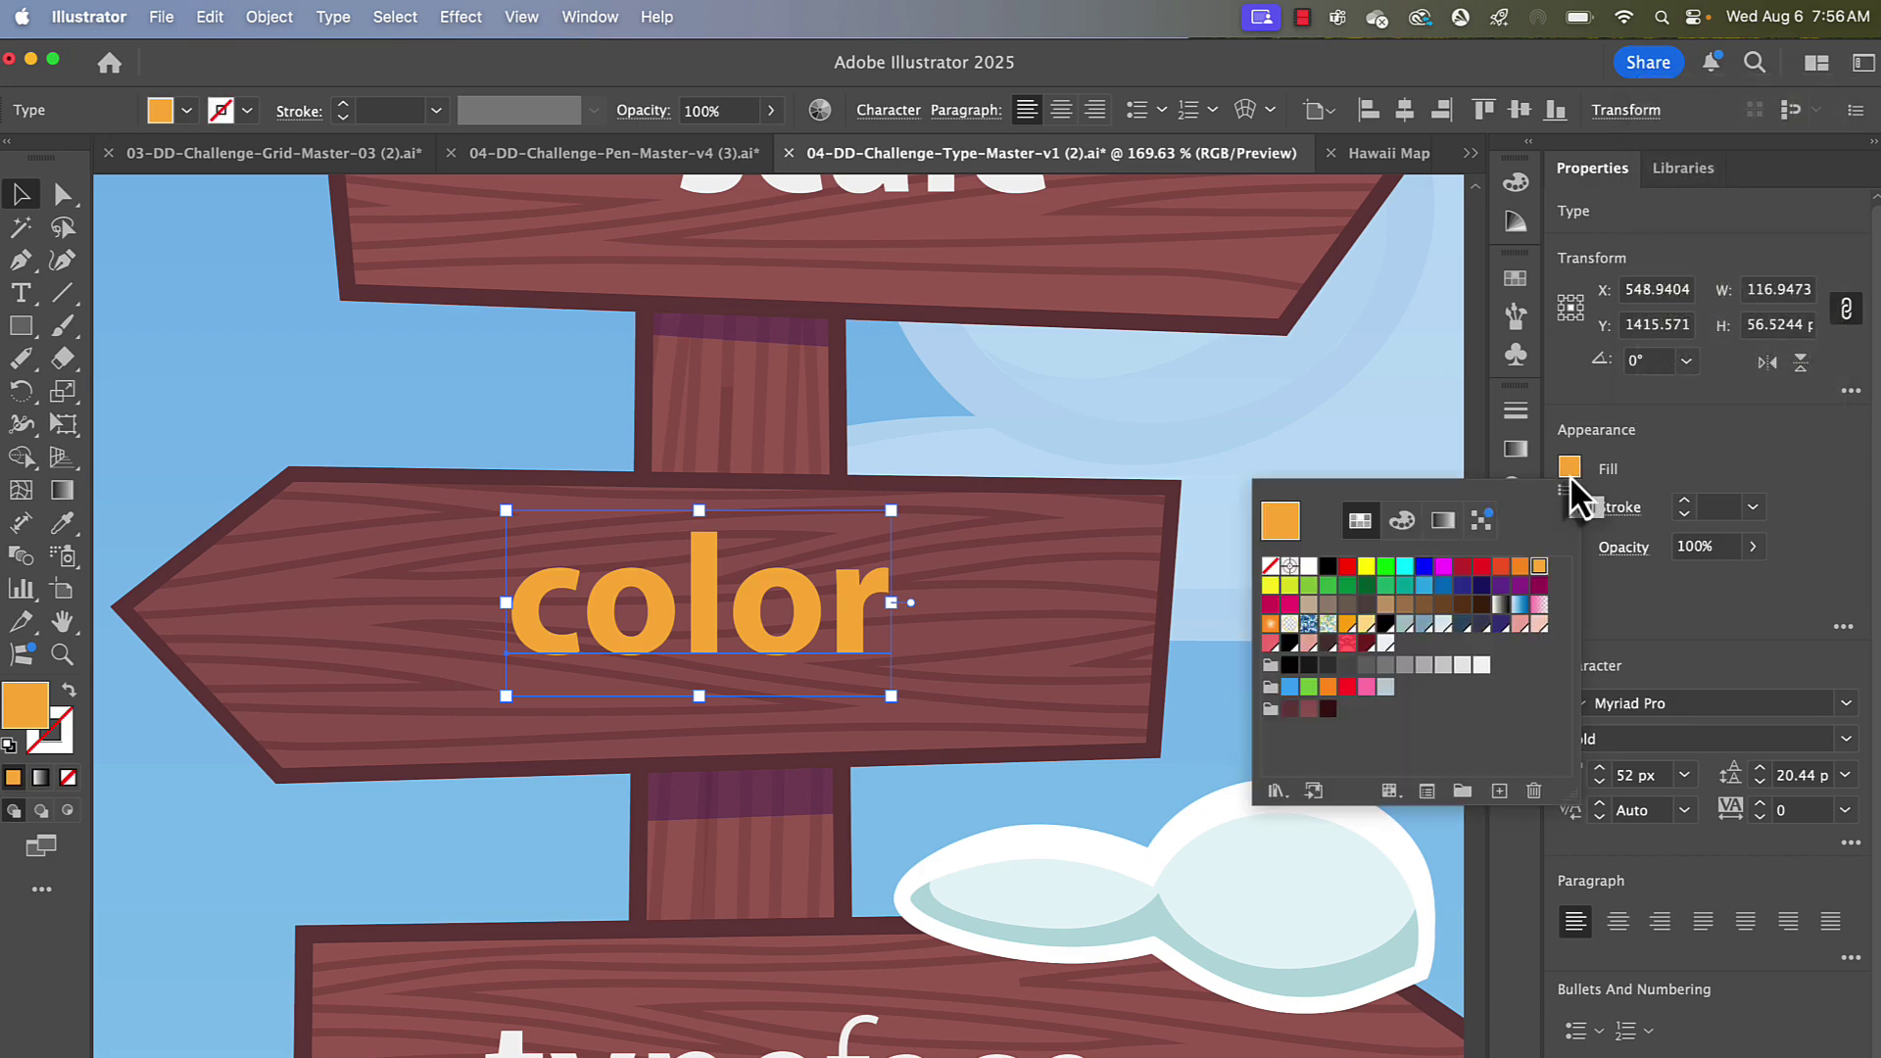
left_click(1502, 566)
left_click(1481, 566)
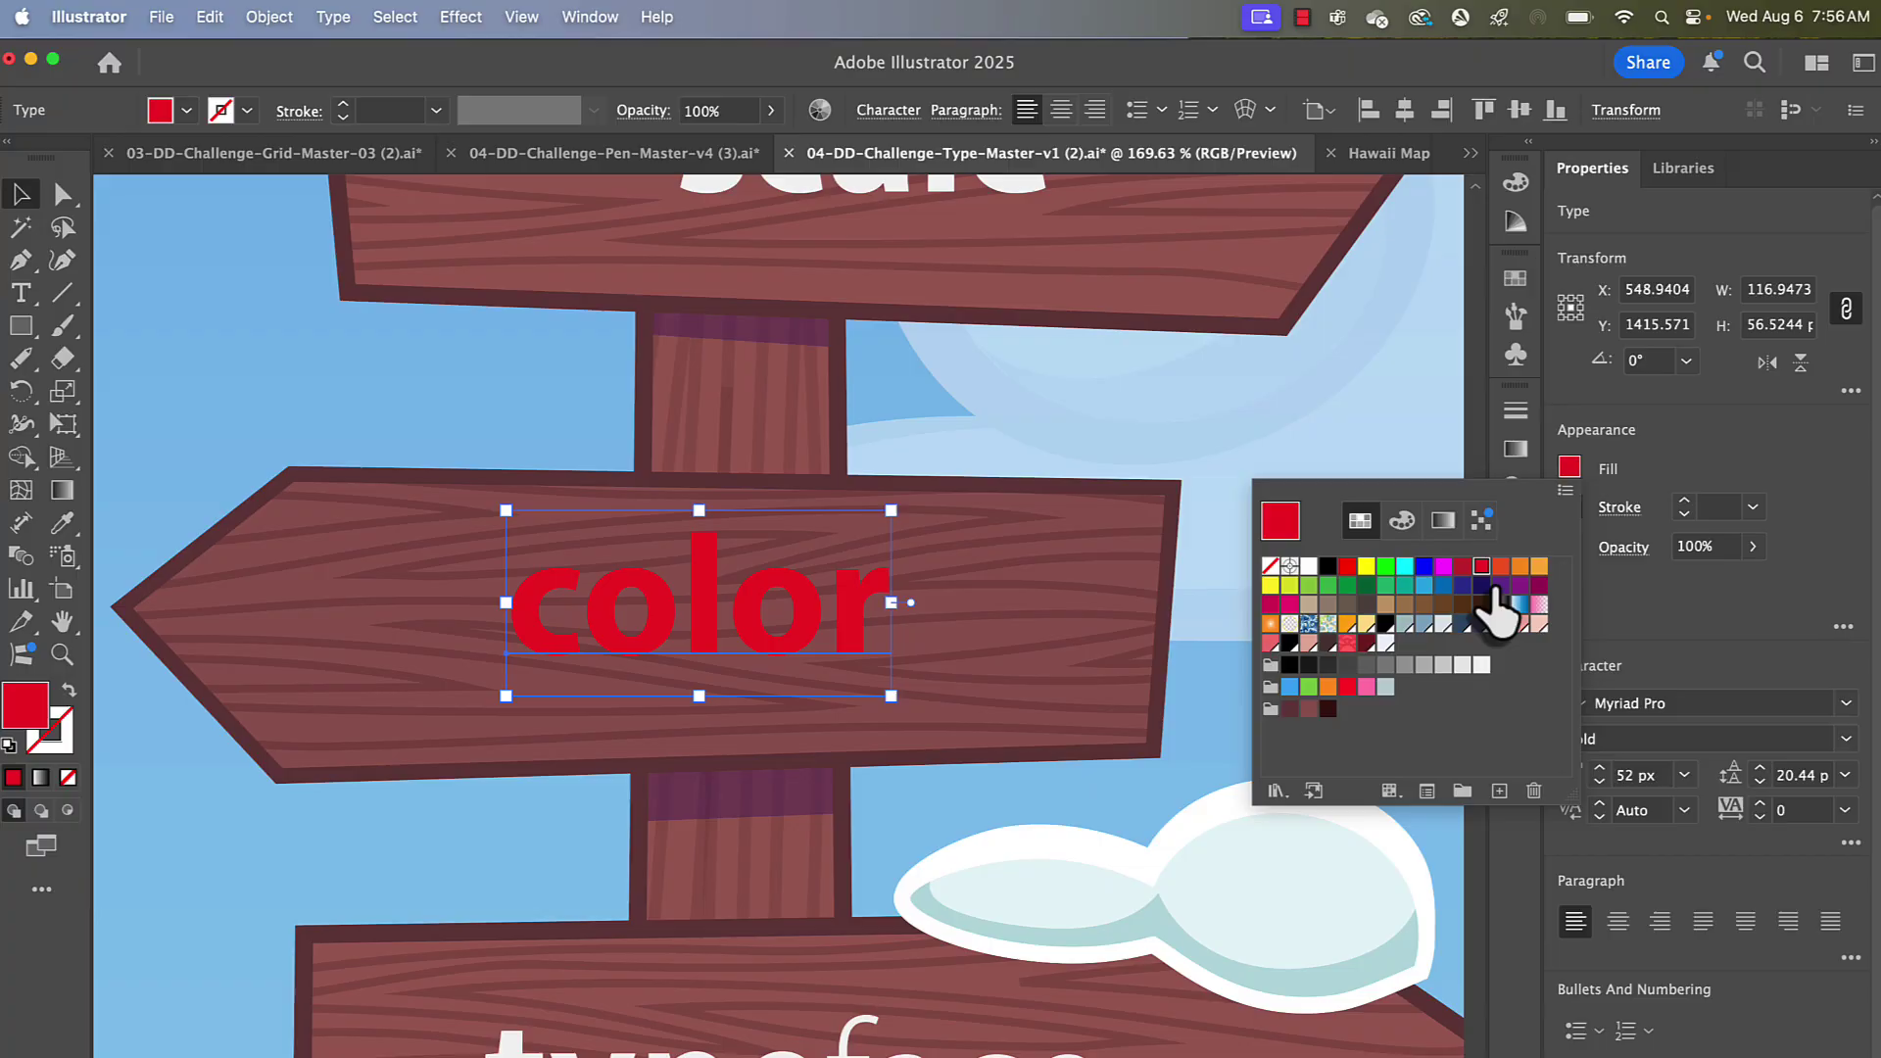
left_click(1539, 566)
left_click(1687, 440)
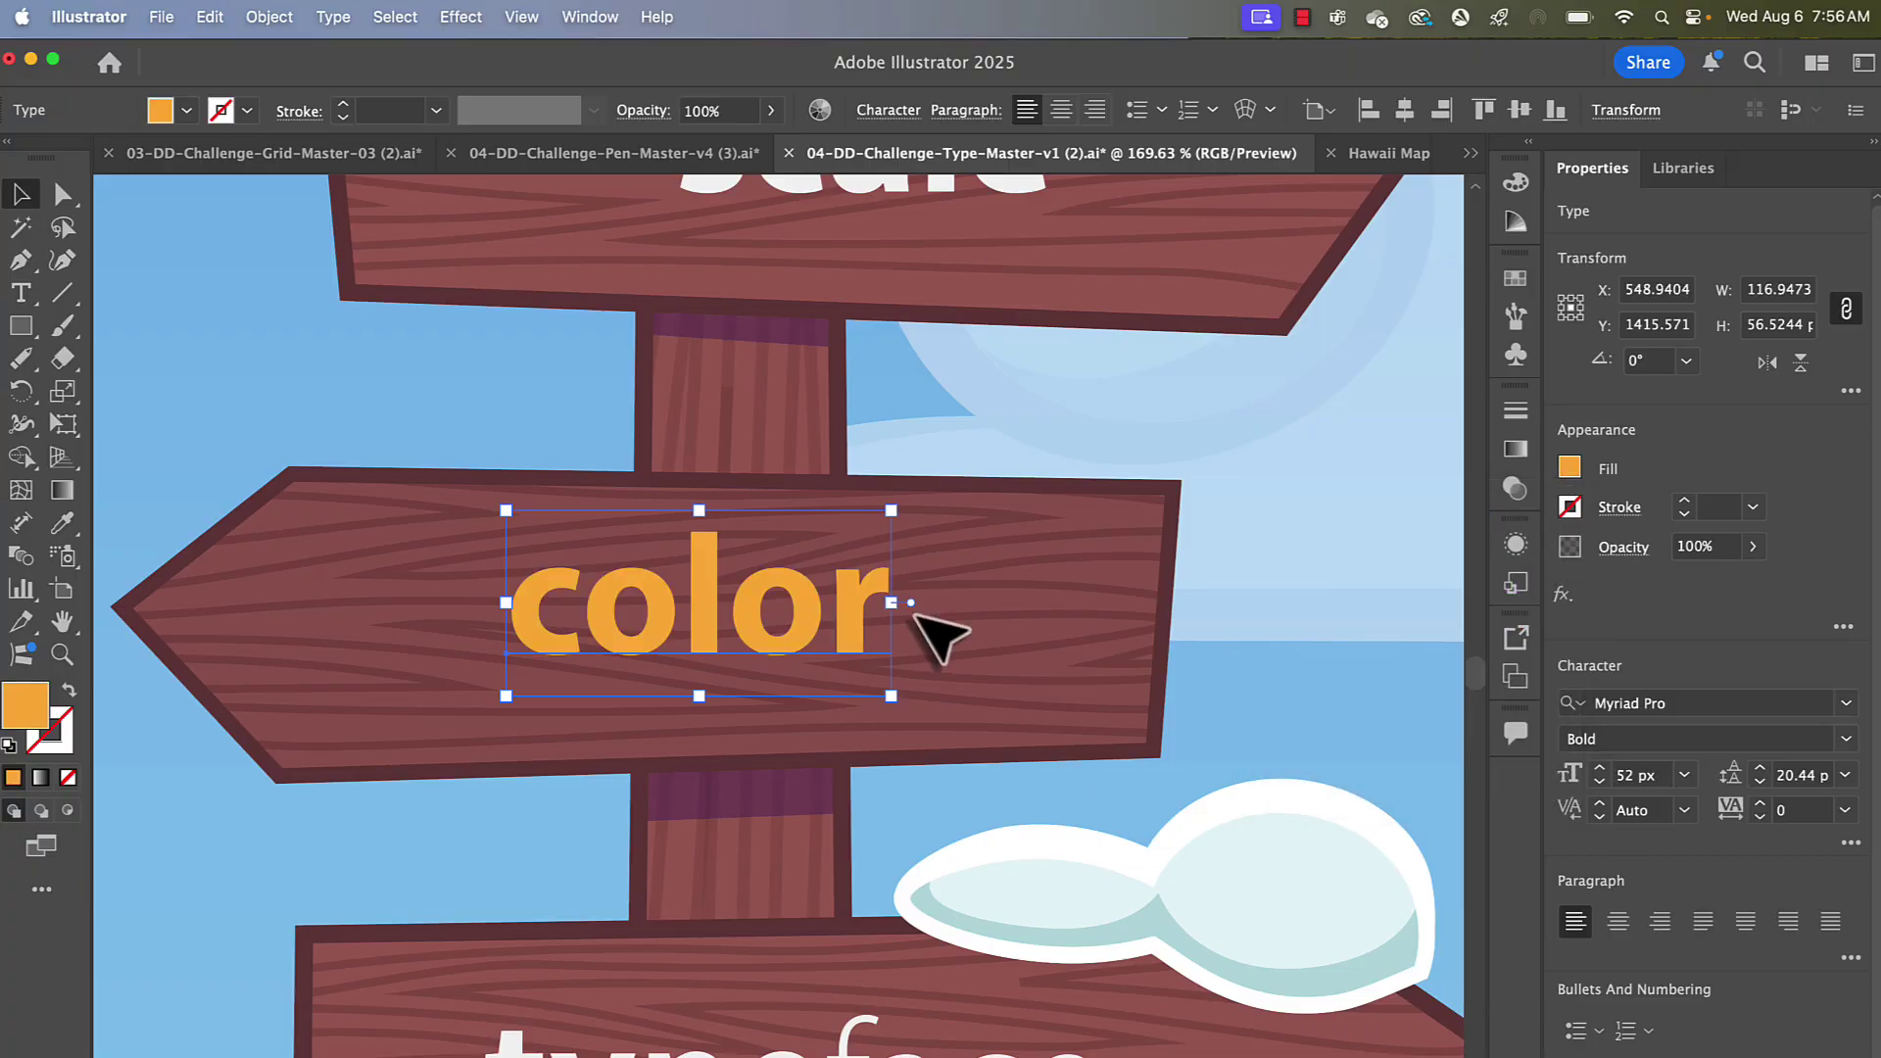
left_click(1575, 516)
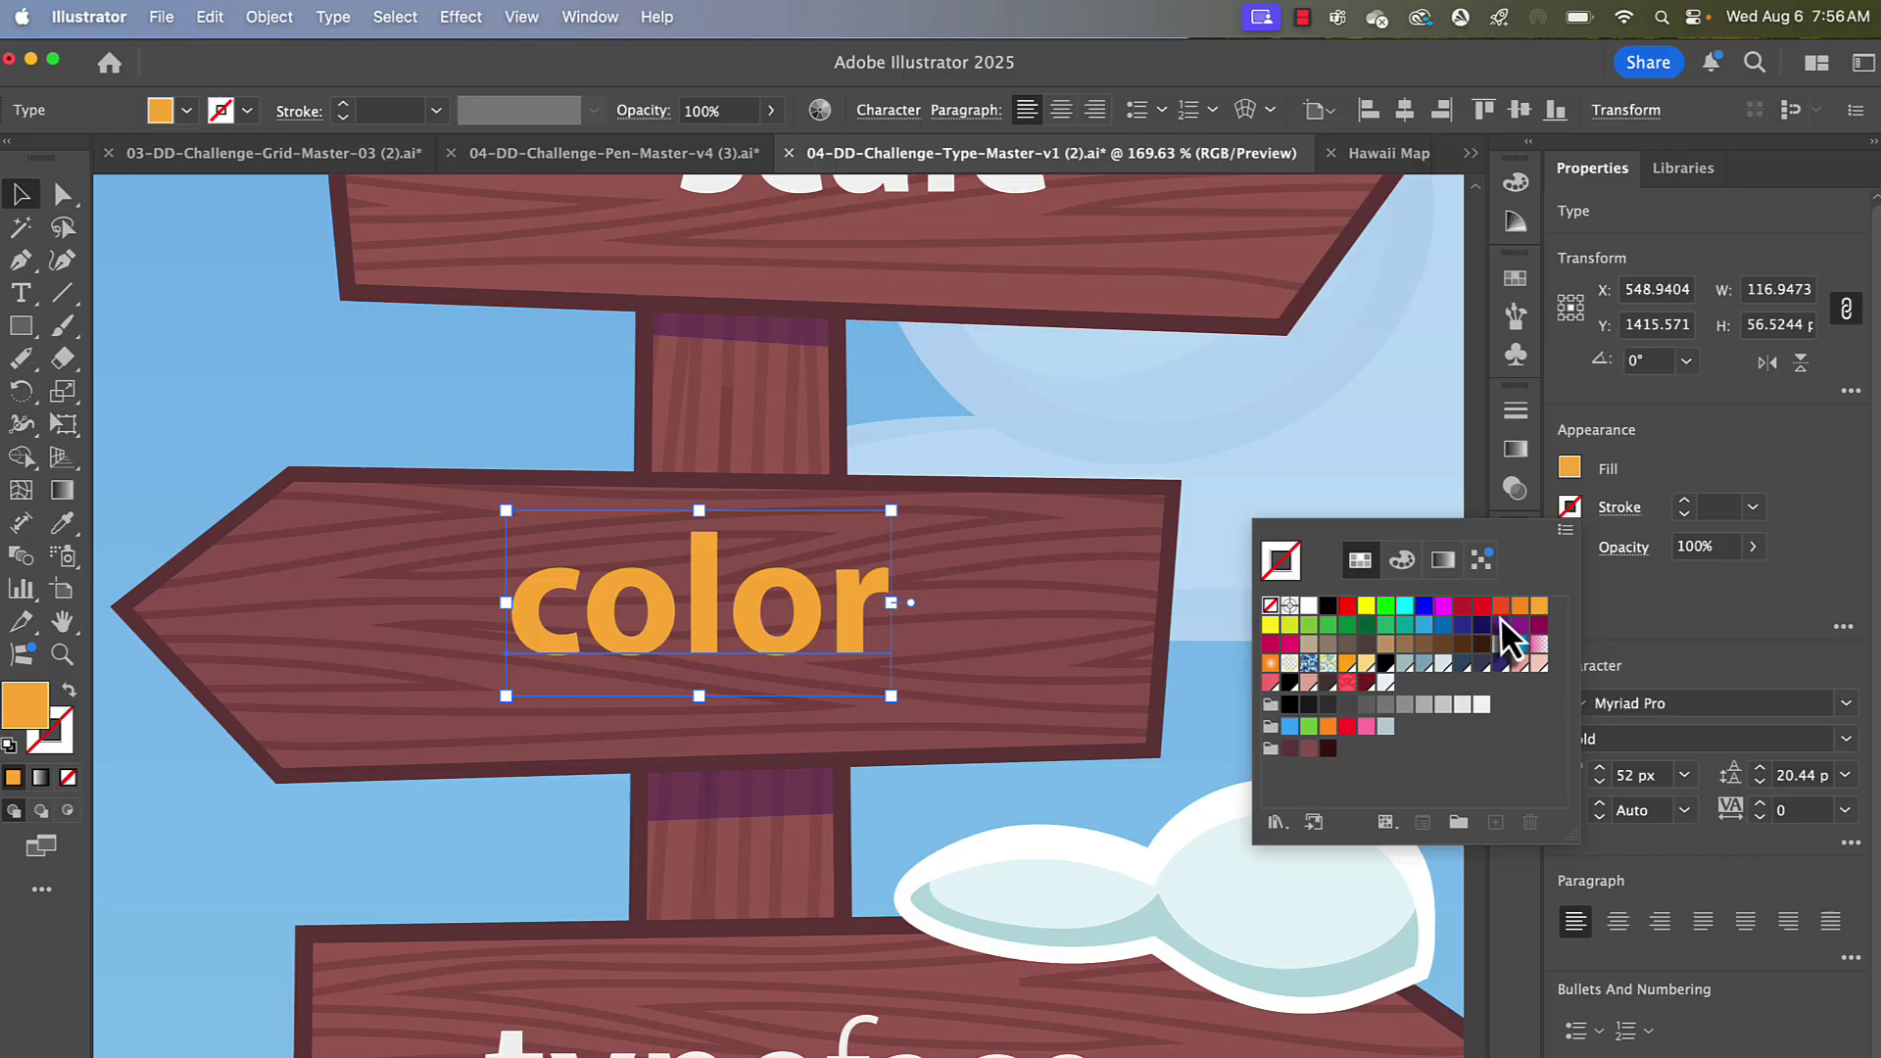
left_click(1327, 606)
left_click(1703, 490)
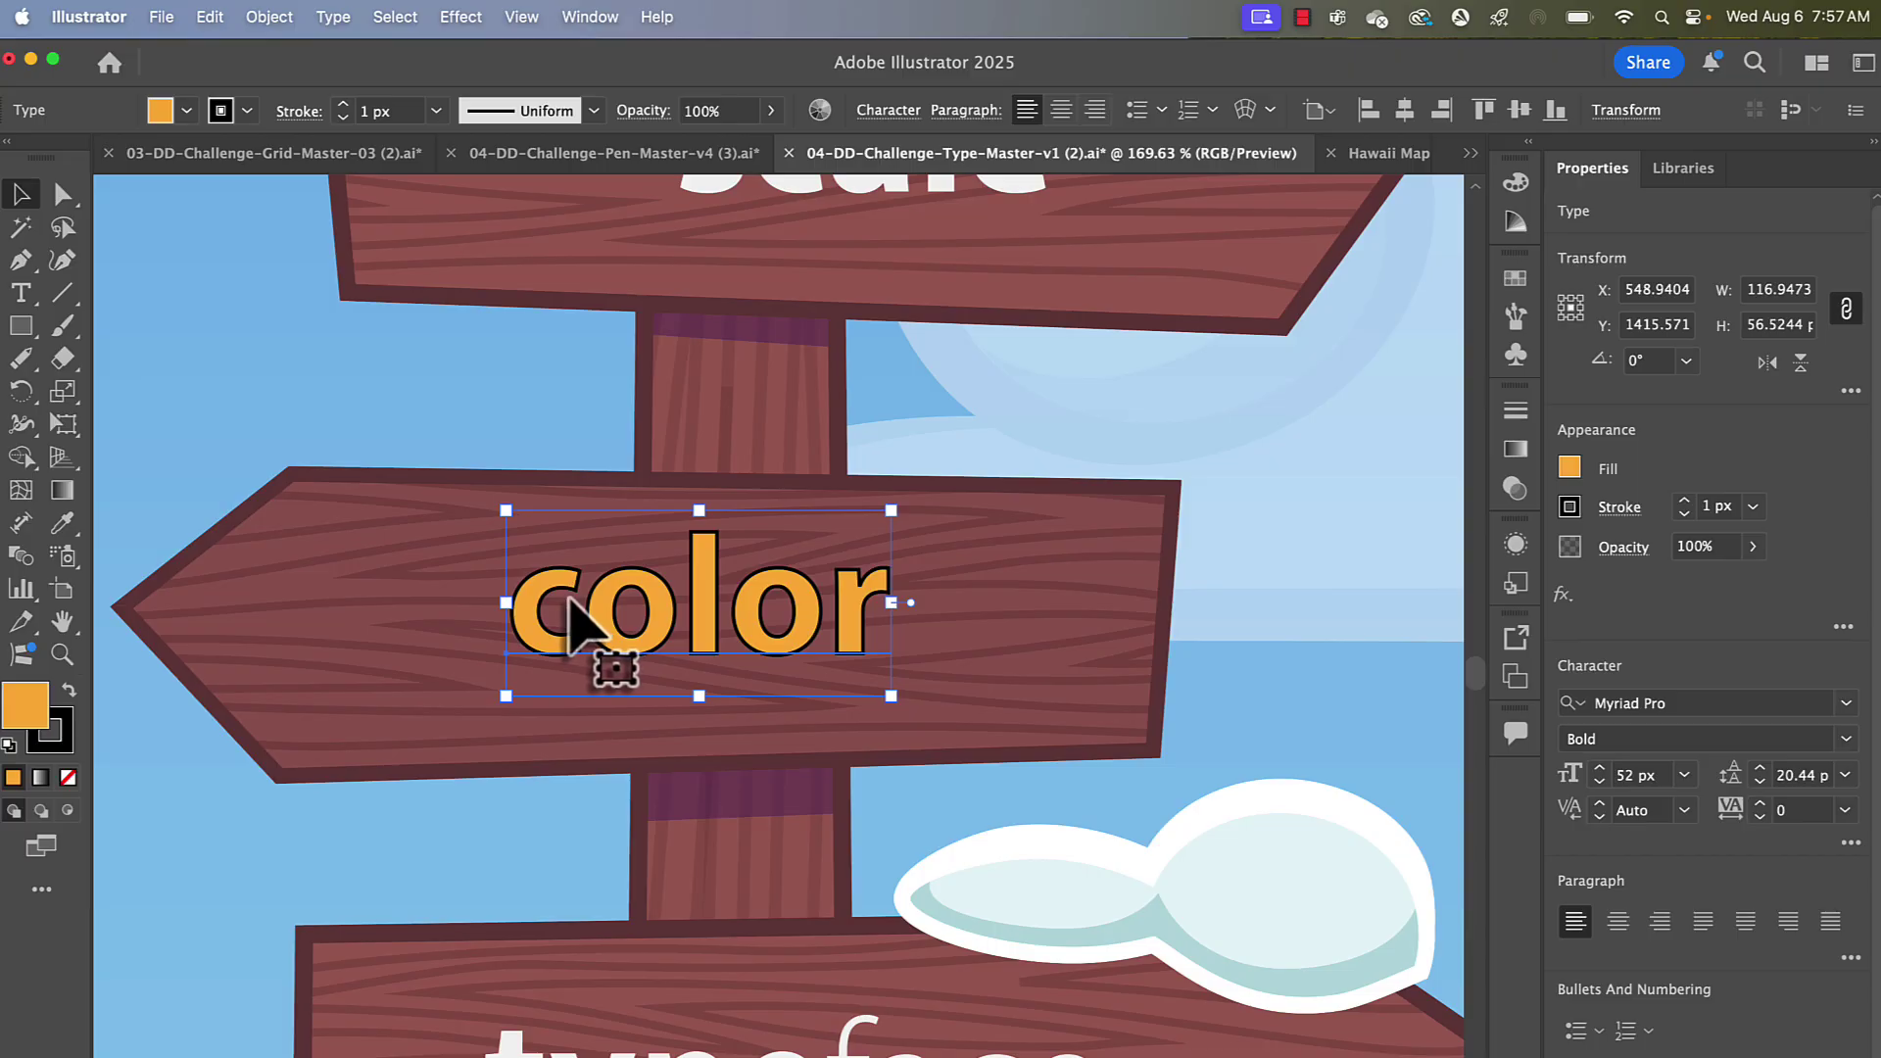
- Select the first letter 'c' of color and fill it red
left_click(19, 292)
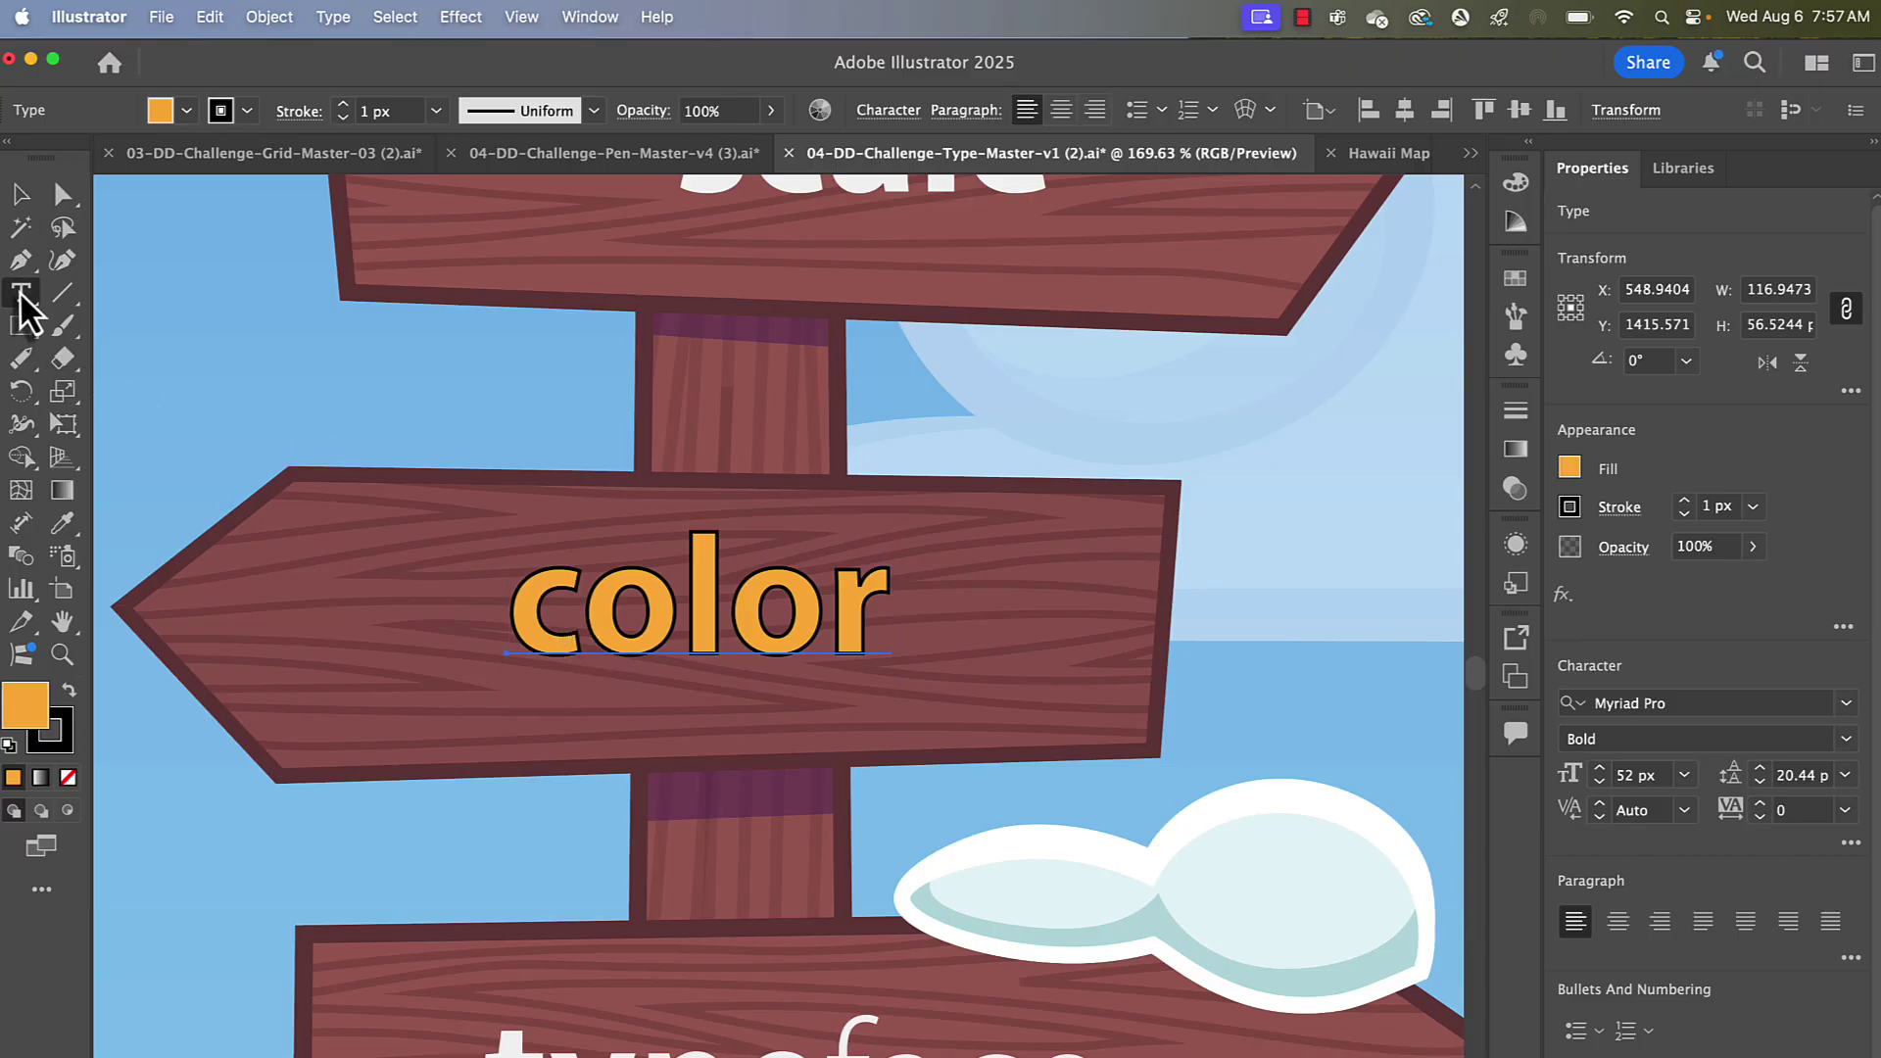
left_click(521, 591)
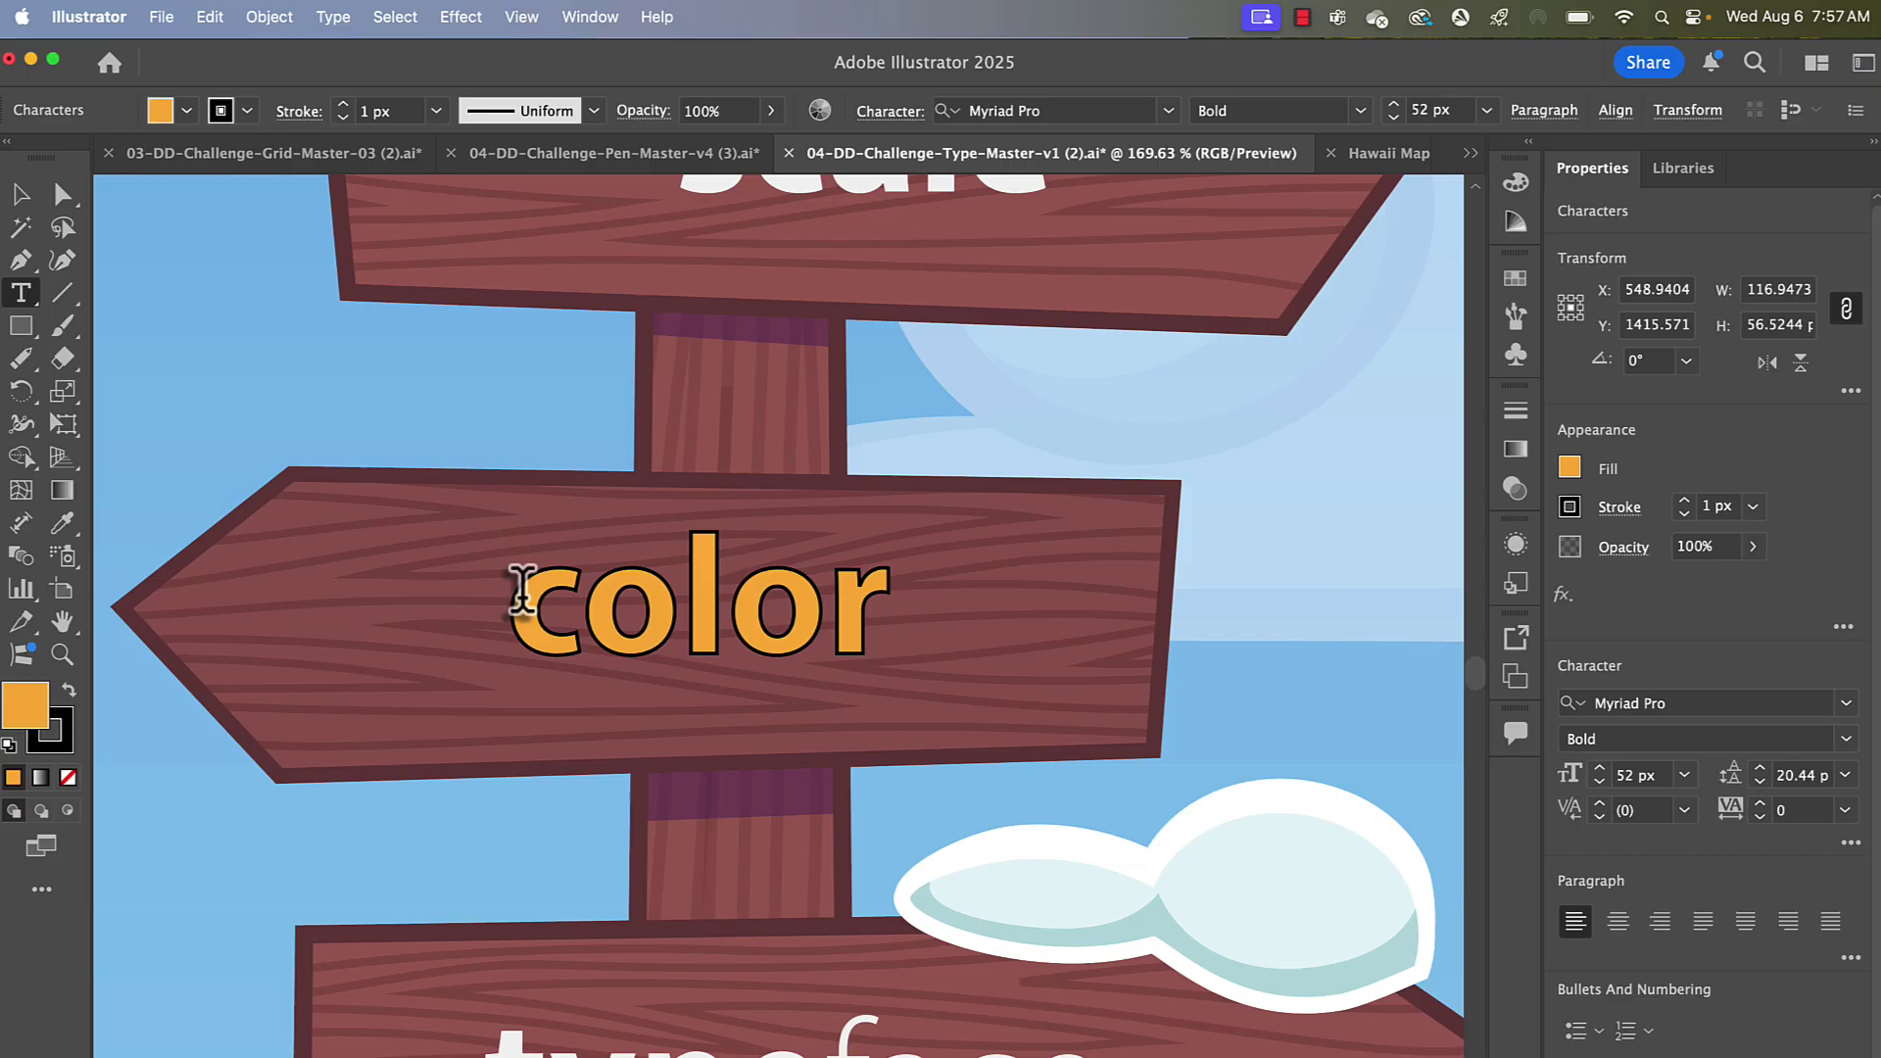
left_click_drag(514, 591, 580, 594)
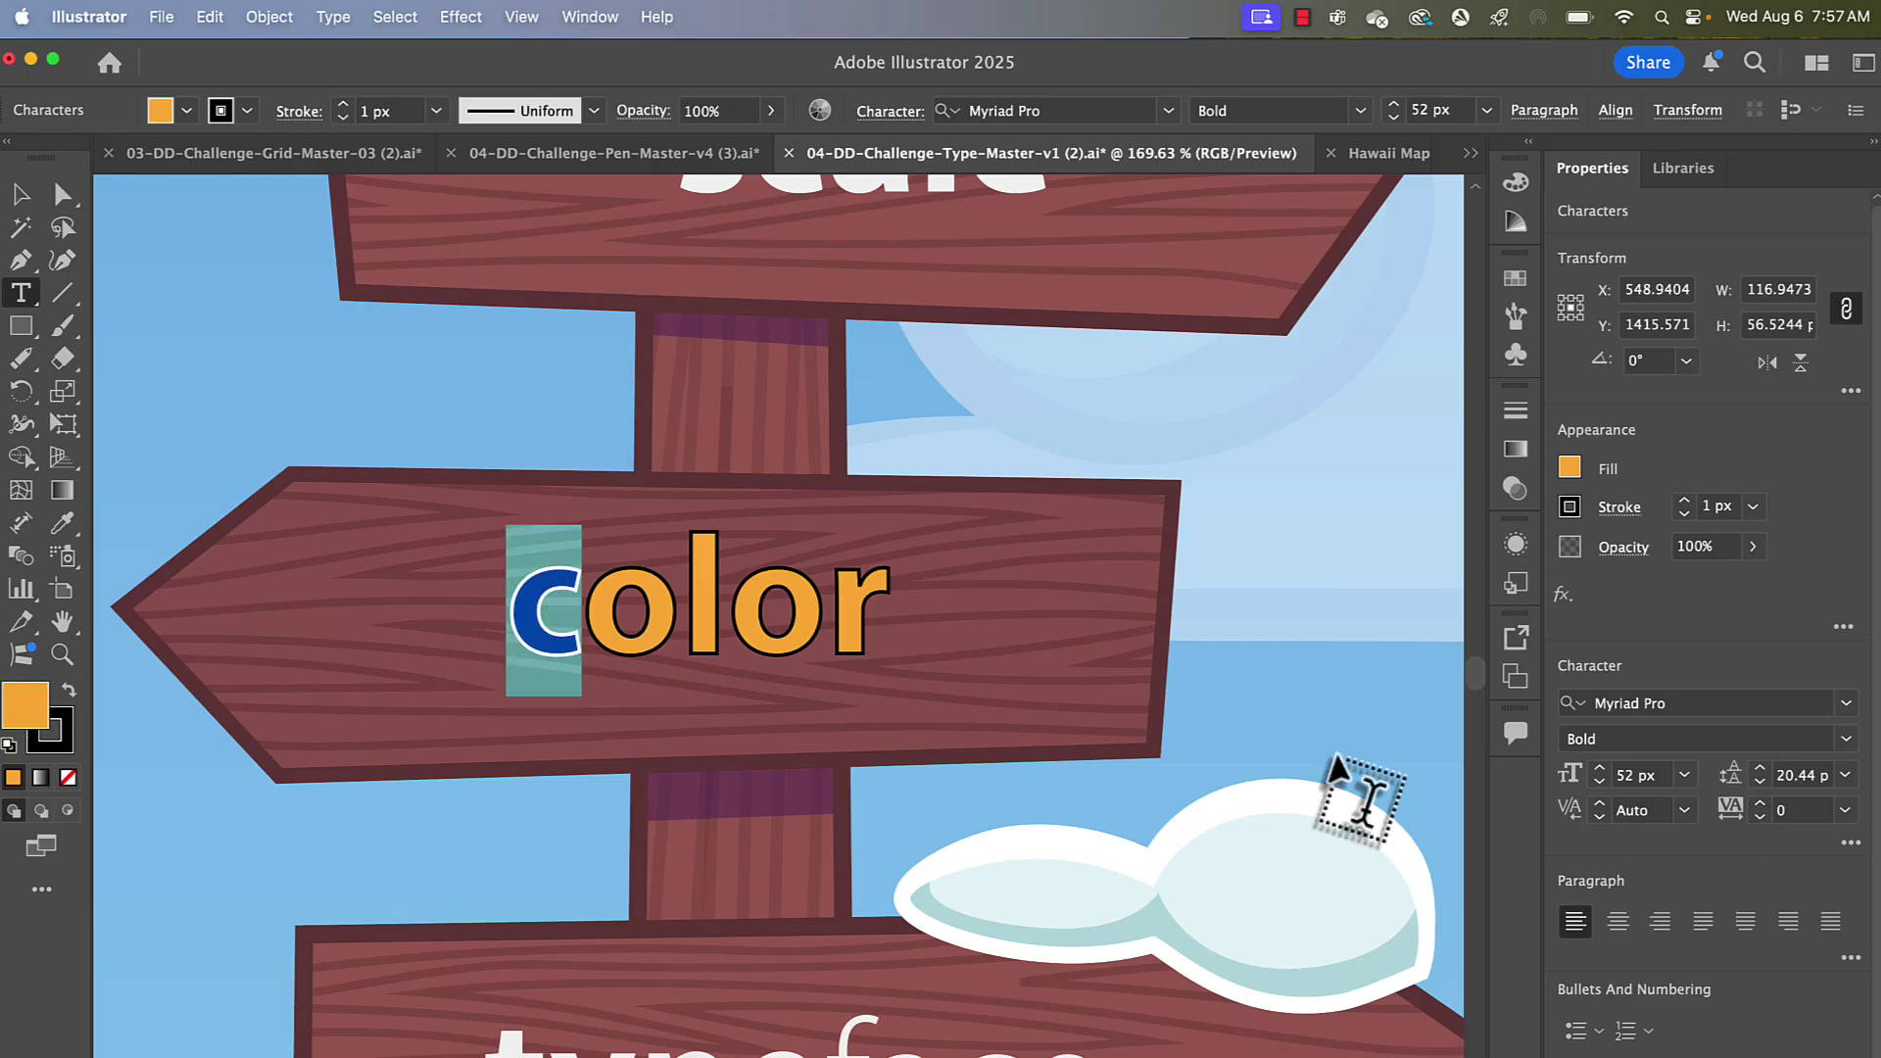
left_click(1566, 470)
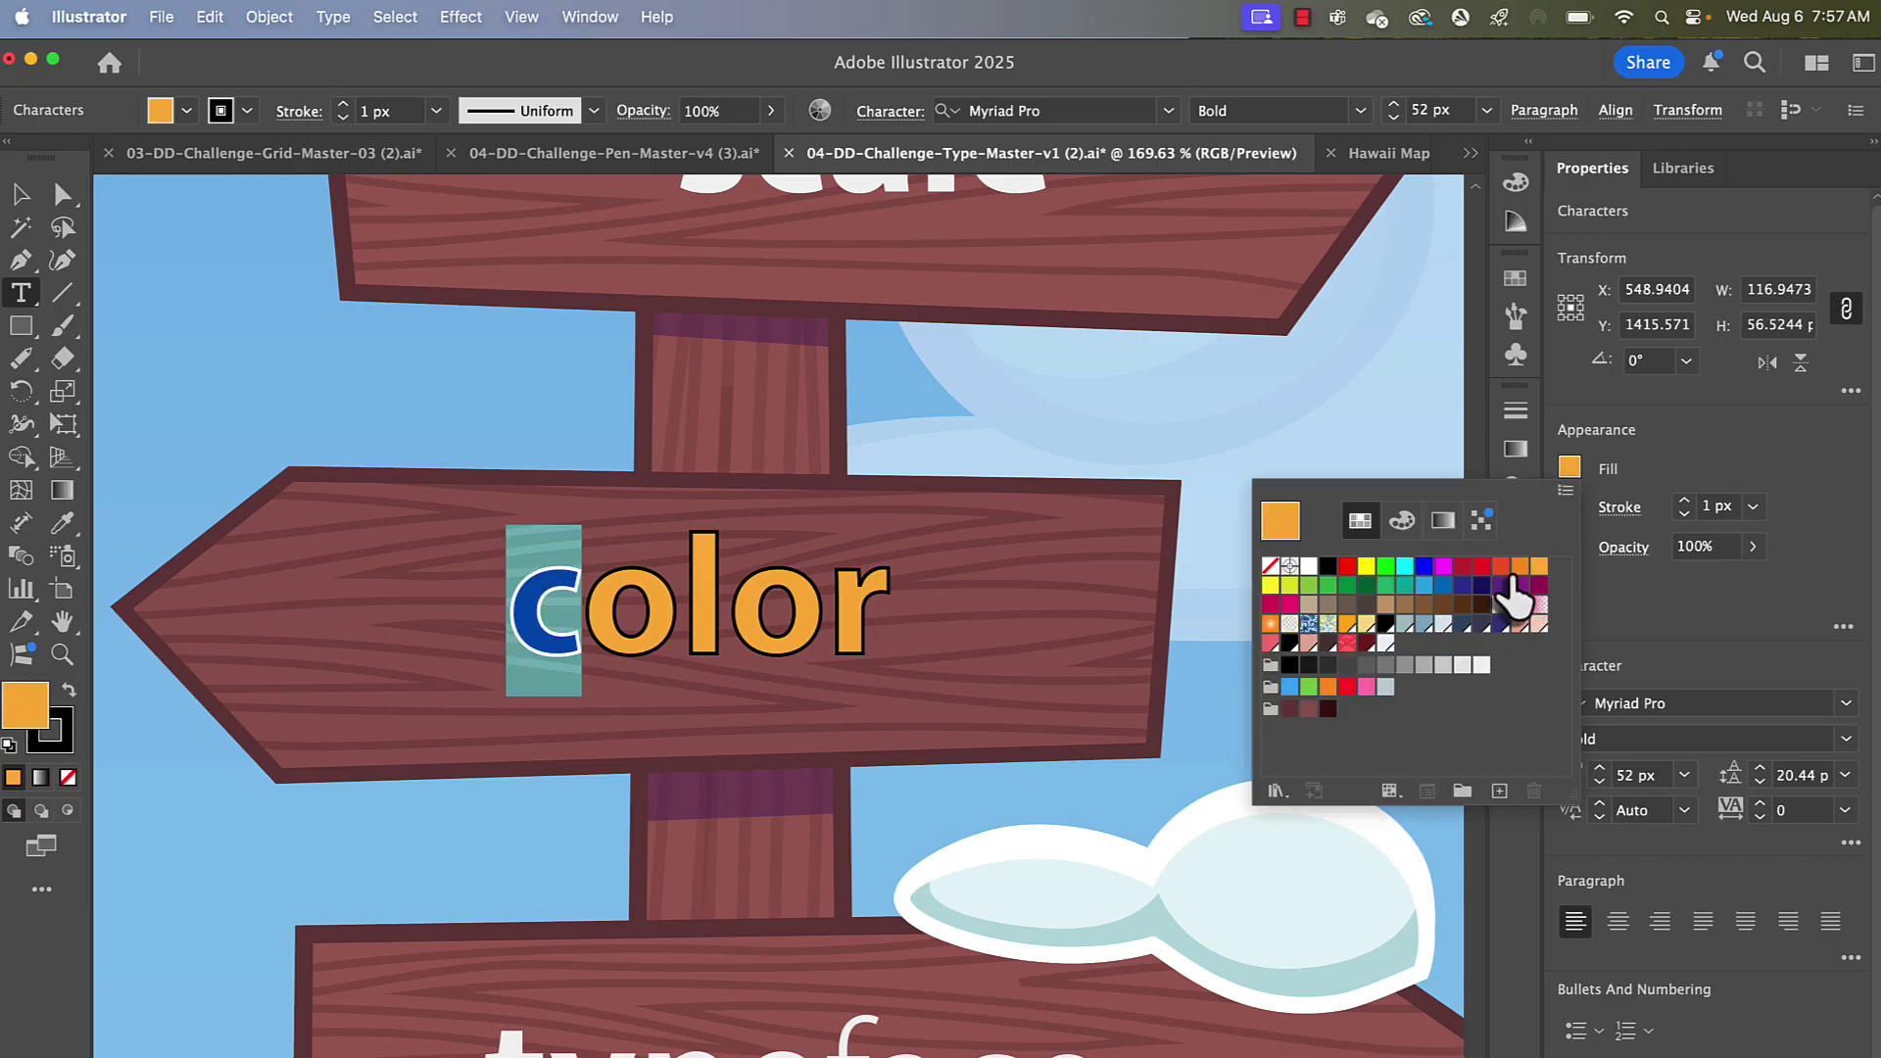
left_click(1462, 566)
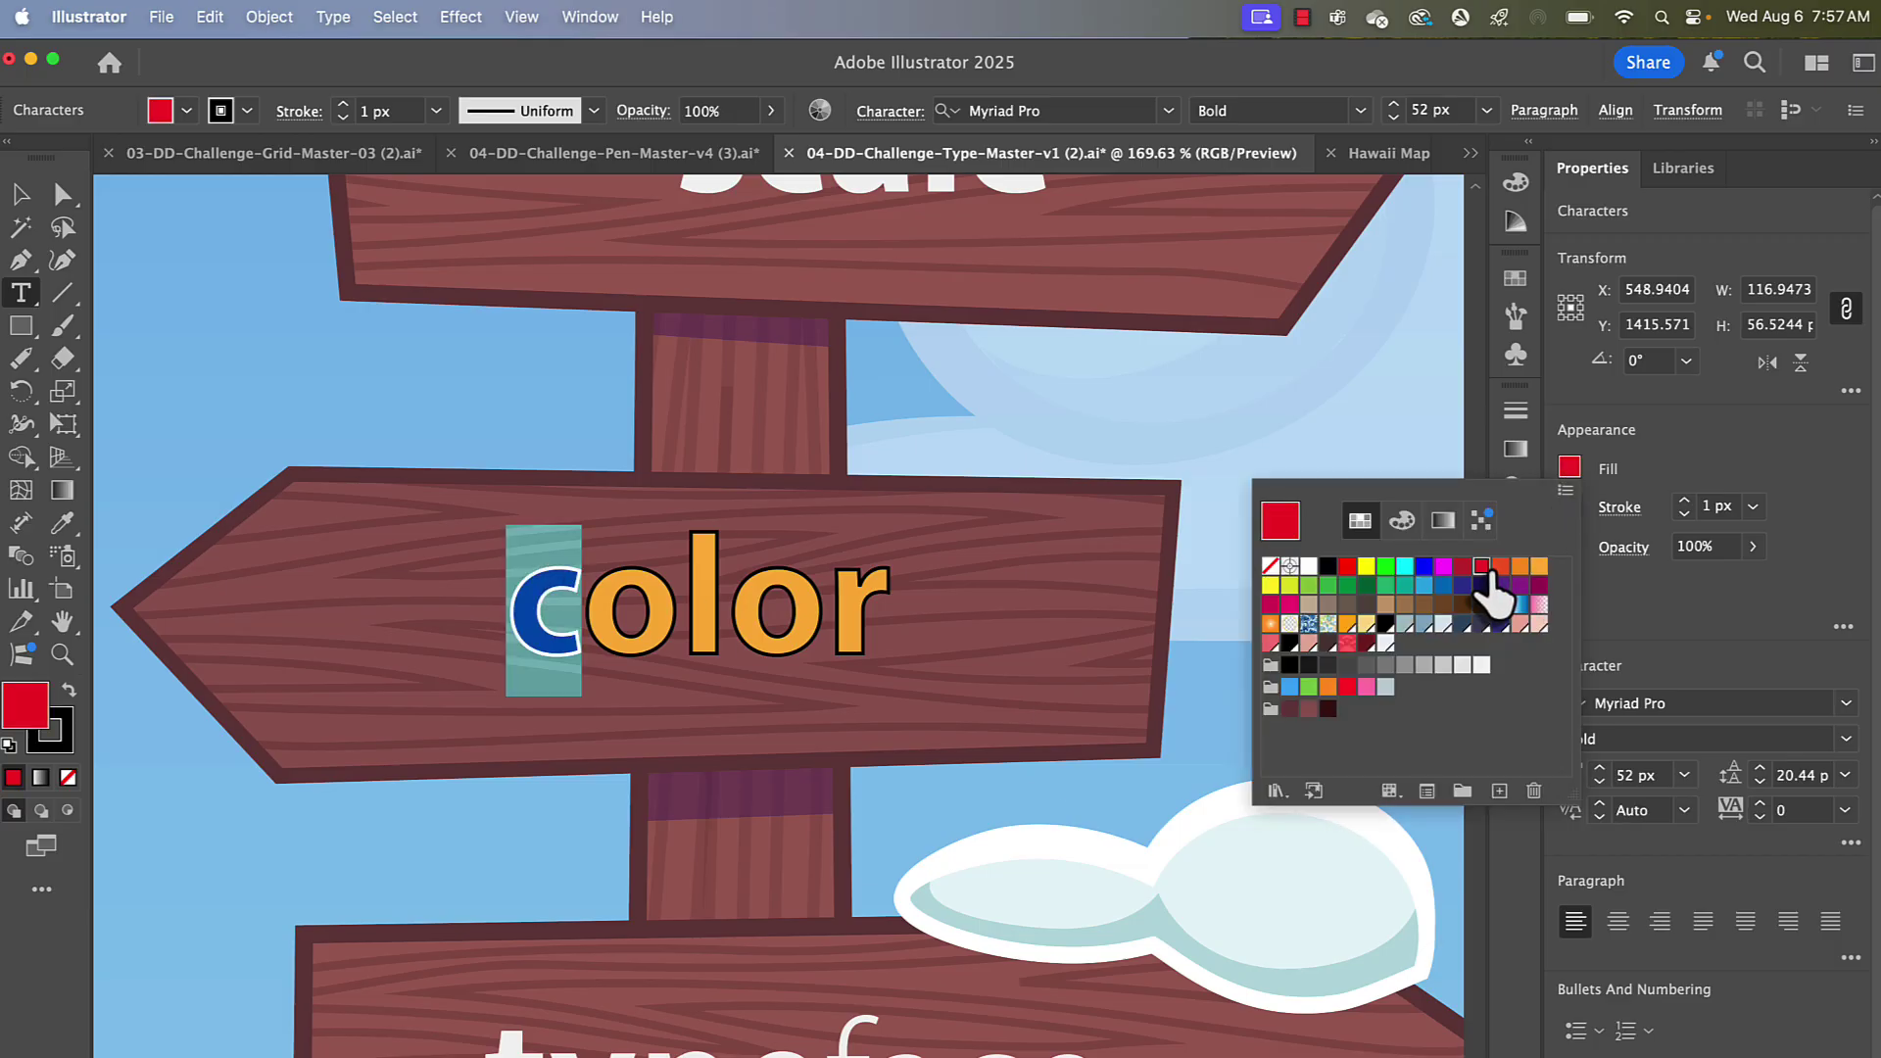
left_click(1426, 568)
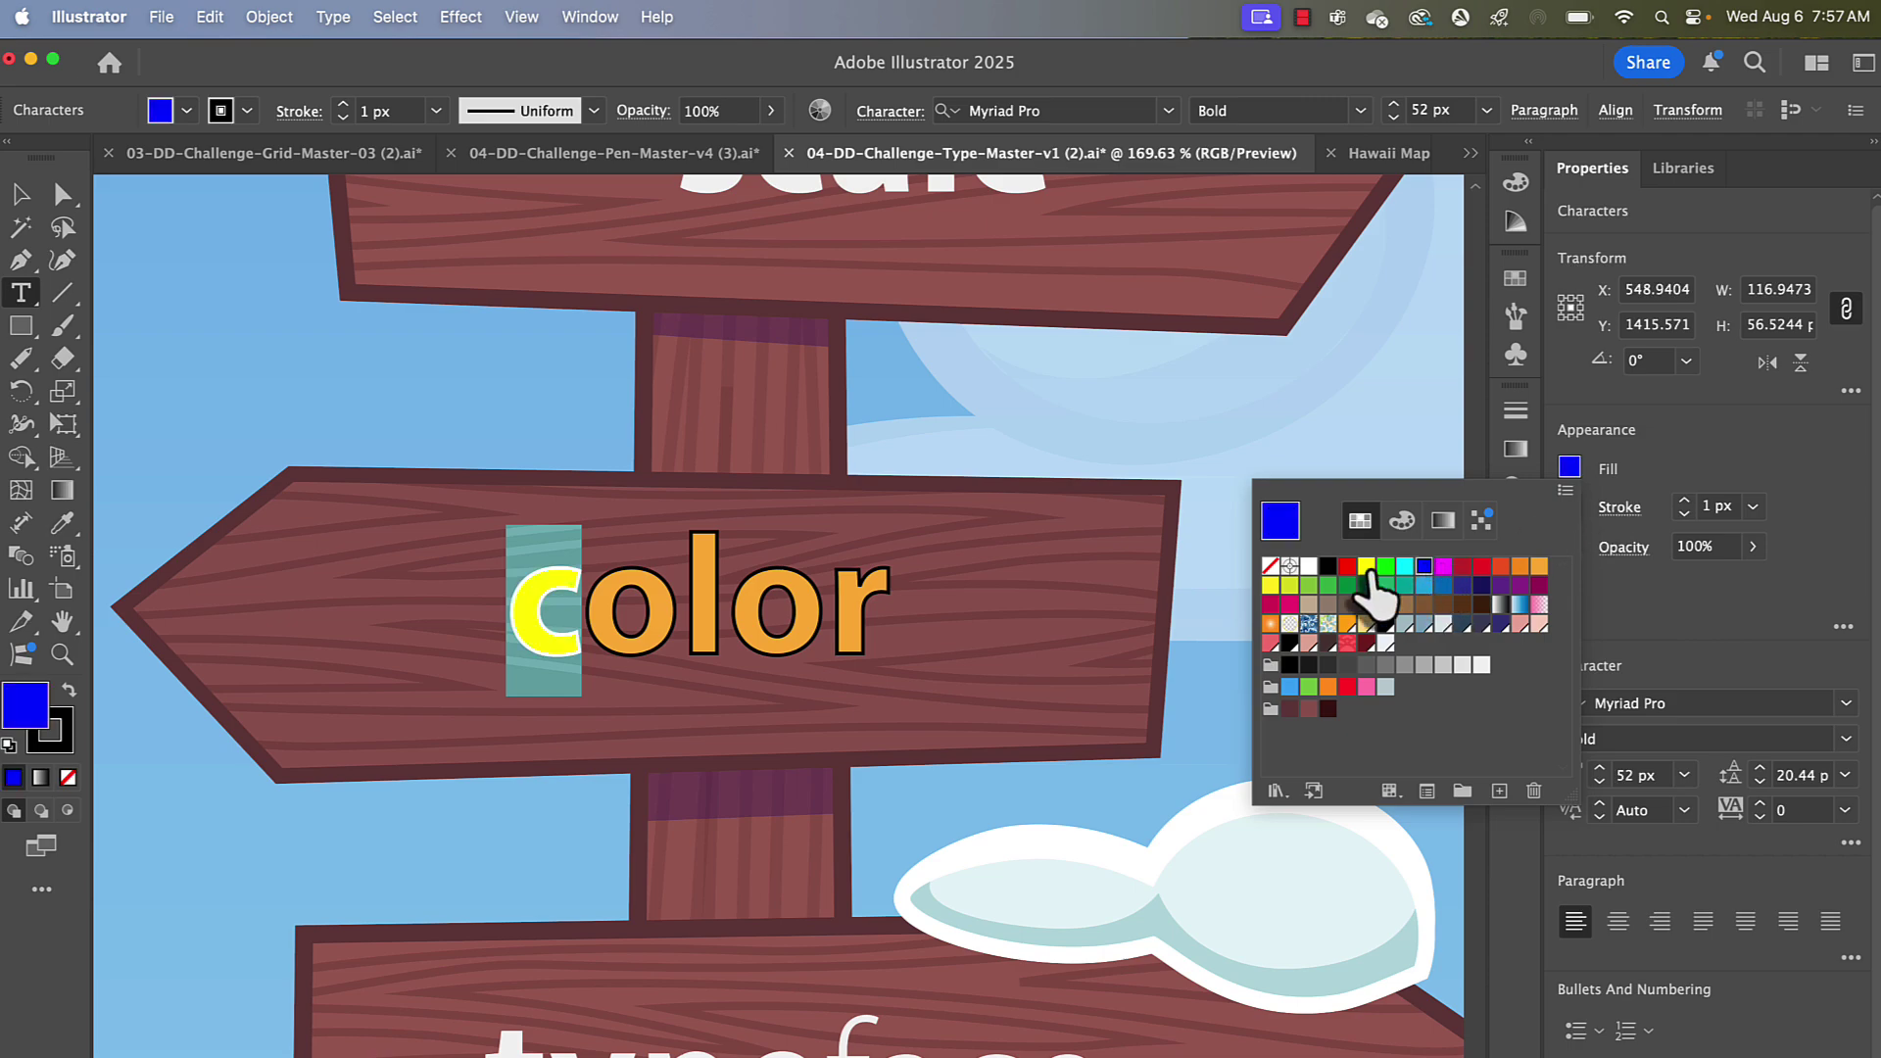
left_click(1348, 567)
- Set the stroke of the letter 'c' to None
left_click(1570, 507)
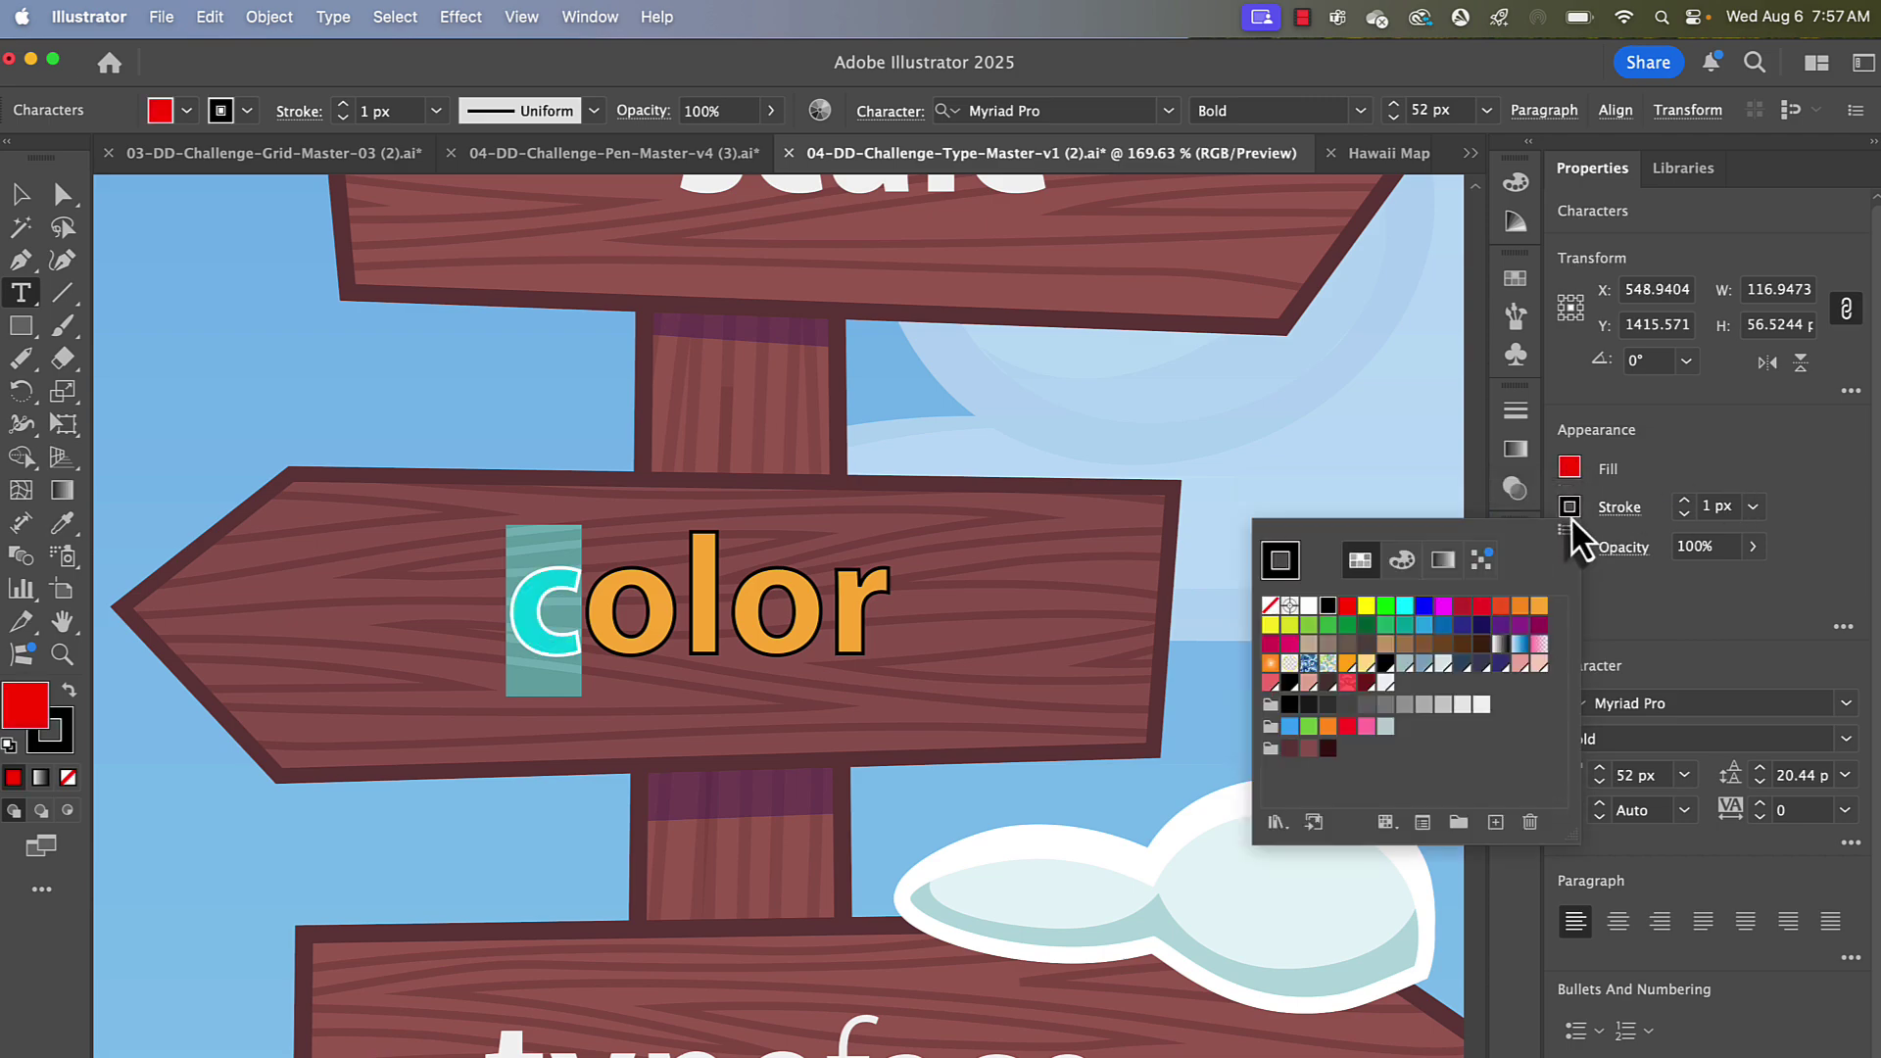
left_click(1539, 625)
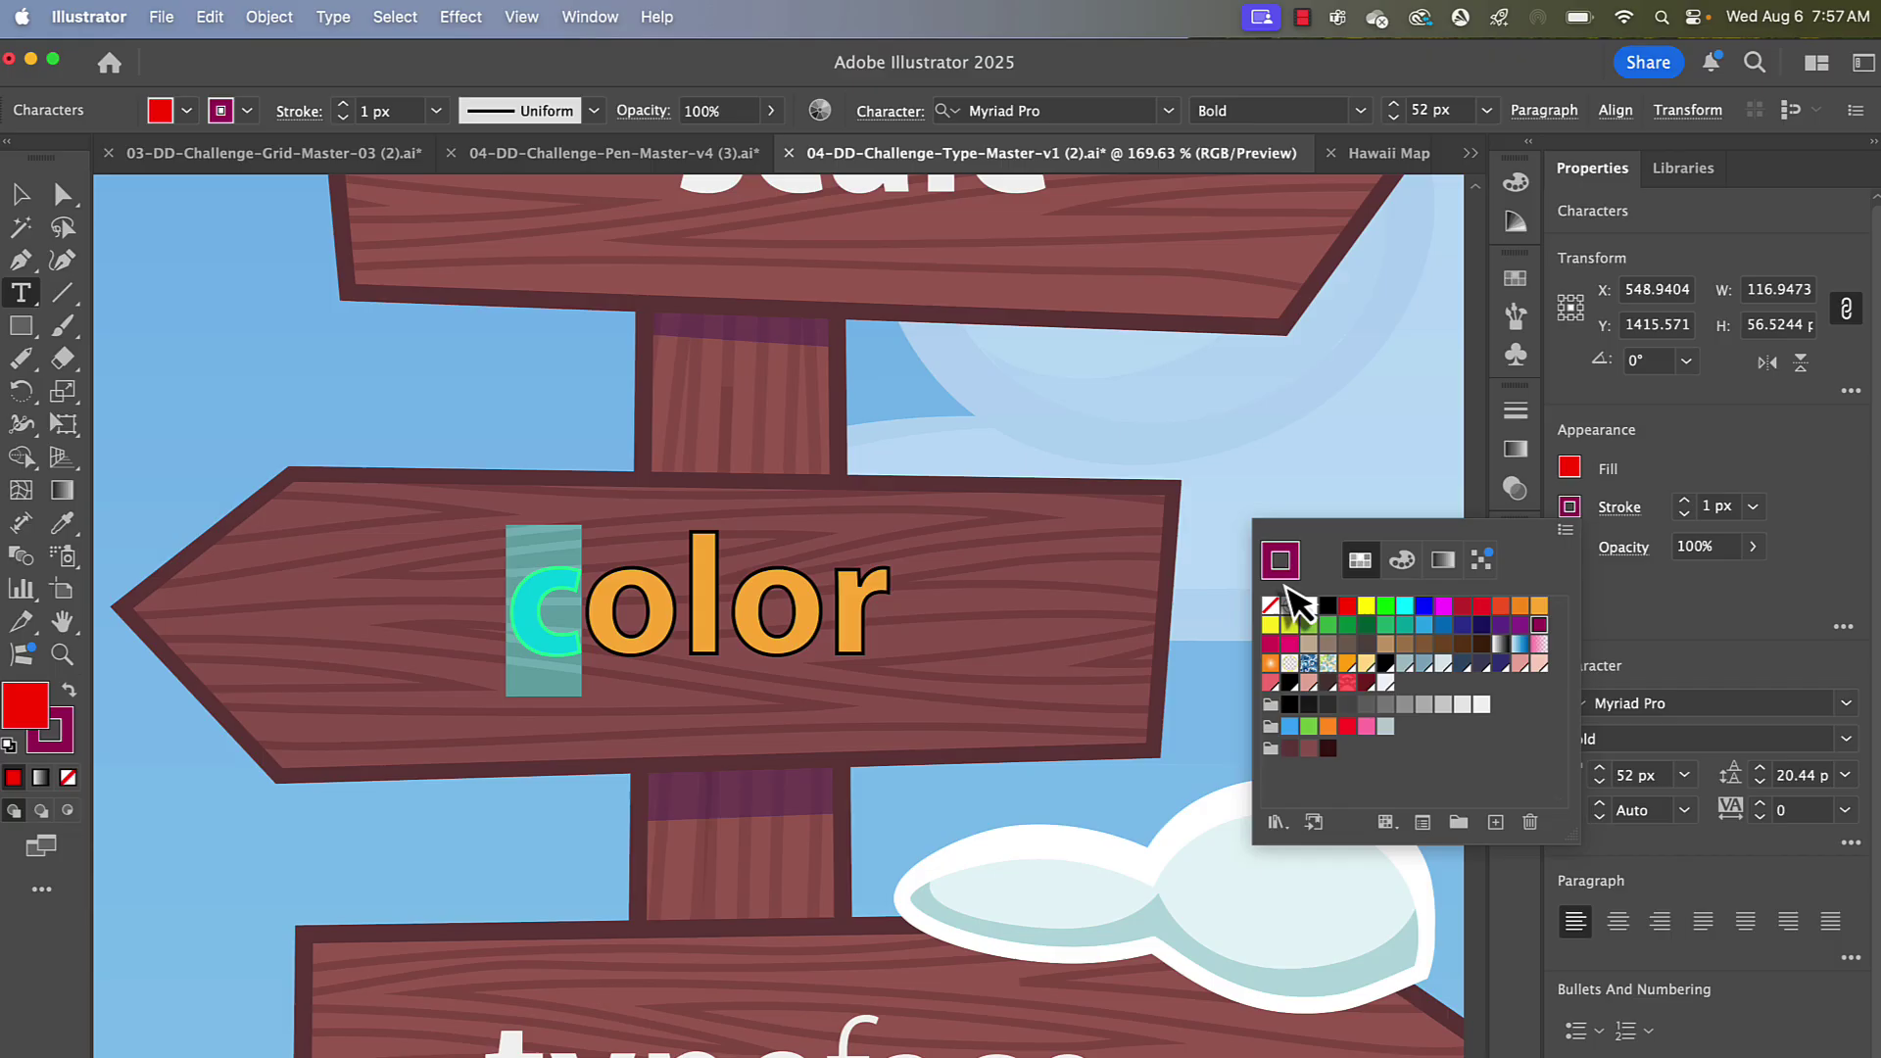
left_click(1271, 607)
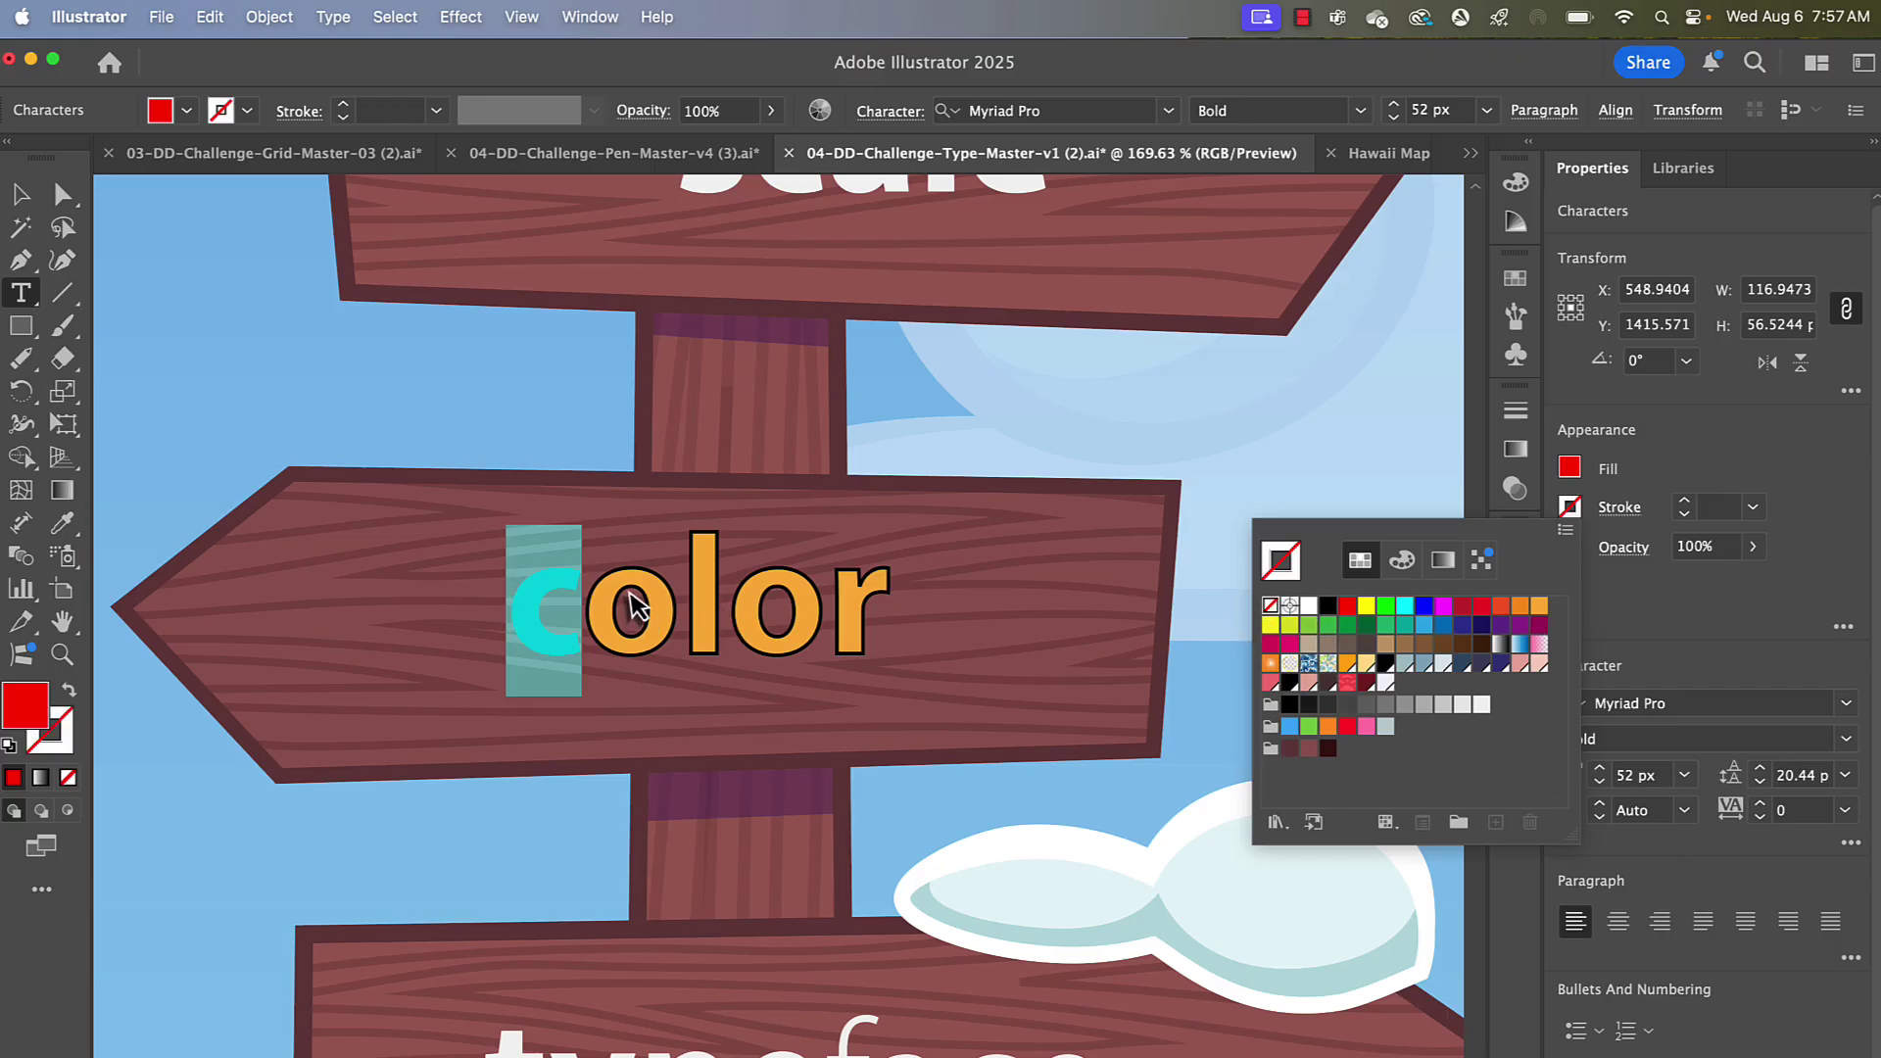
left_click(592, 586)
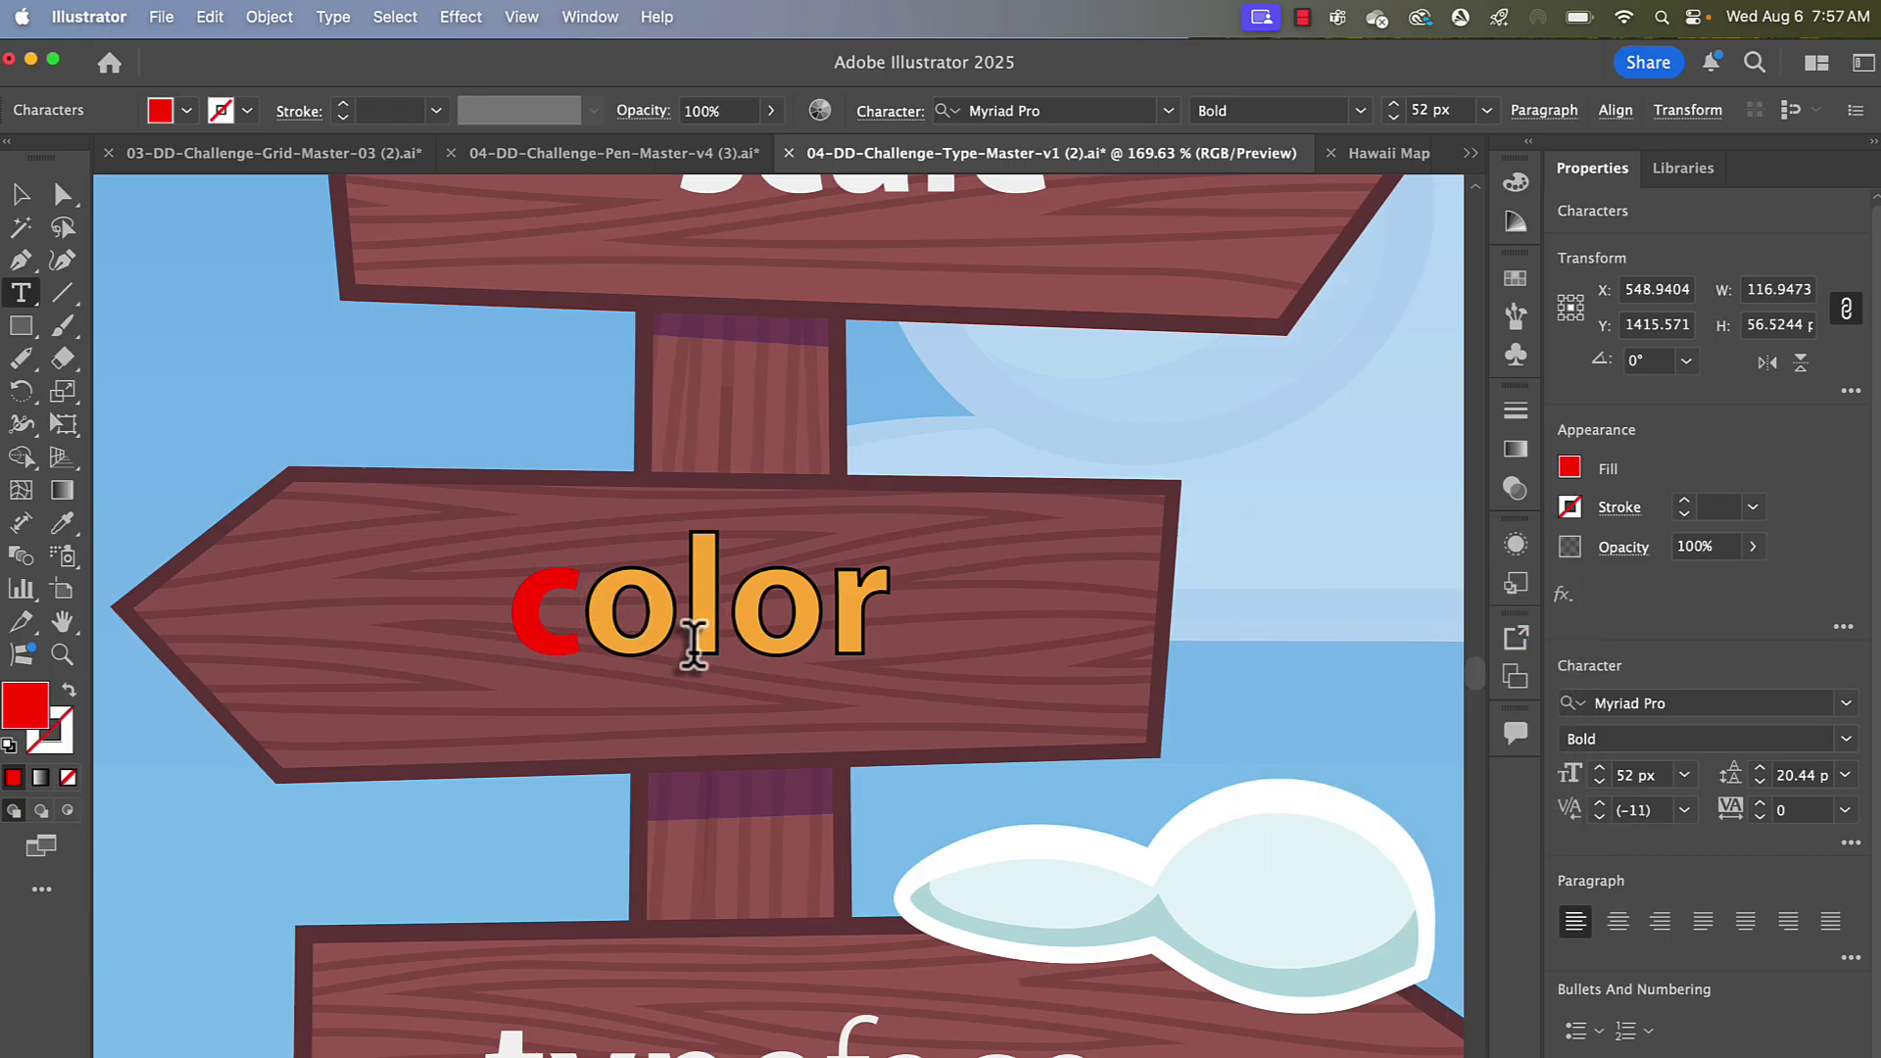
- Drag a corner of 'scale' to enlarge it proportionally to about 63 px, undoing the distorted attempt
scroll(694, 642, "up", 10)
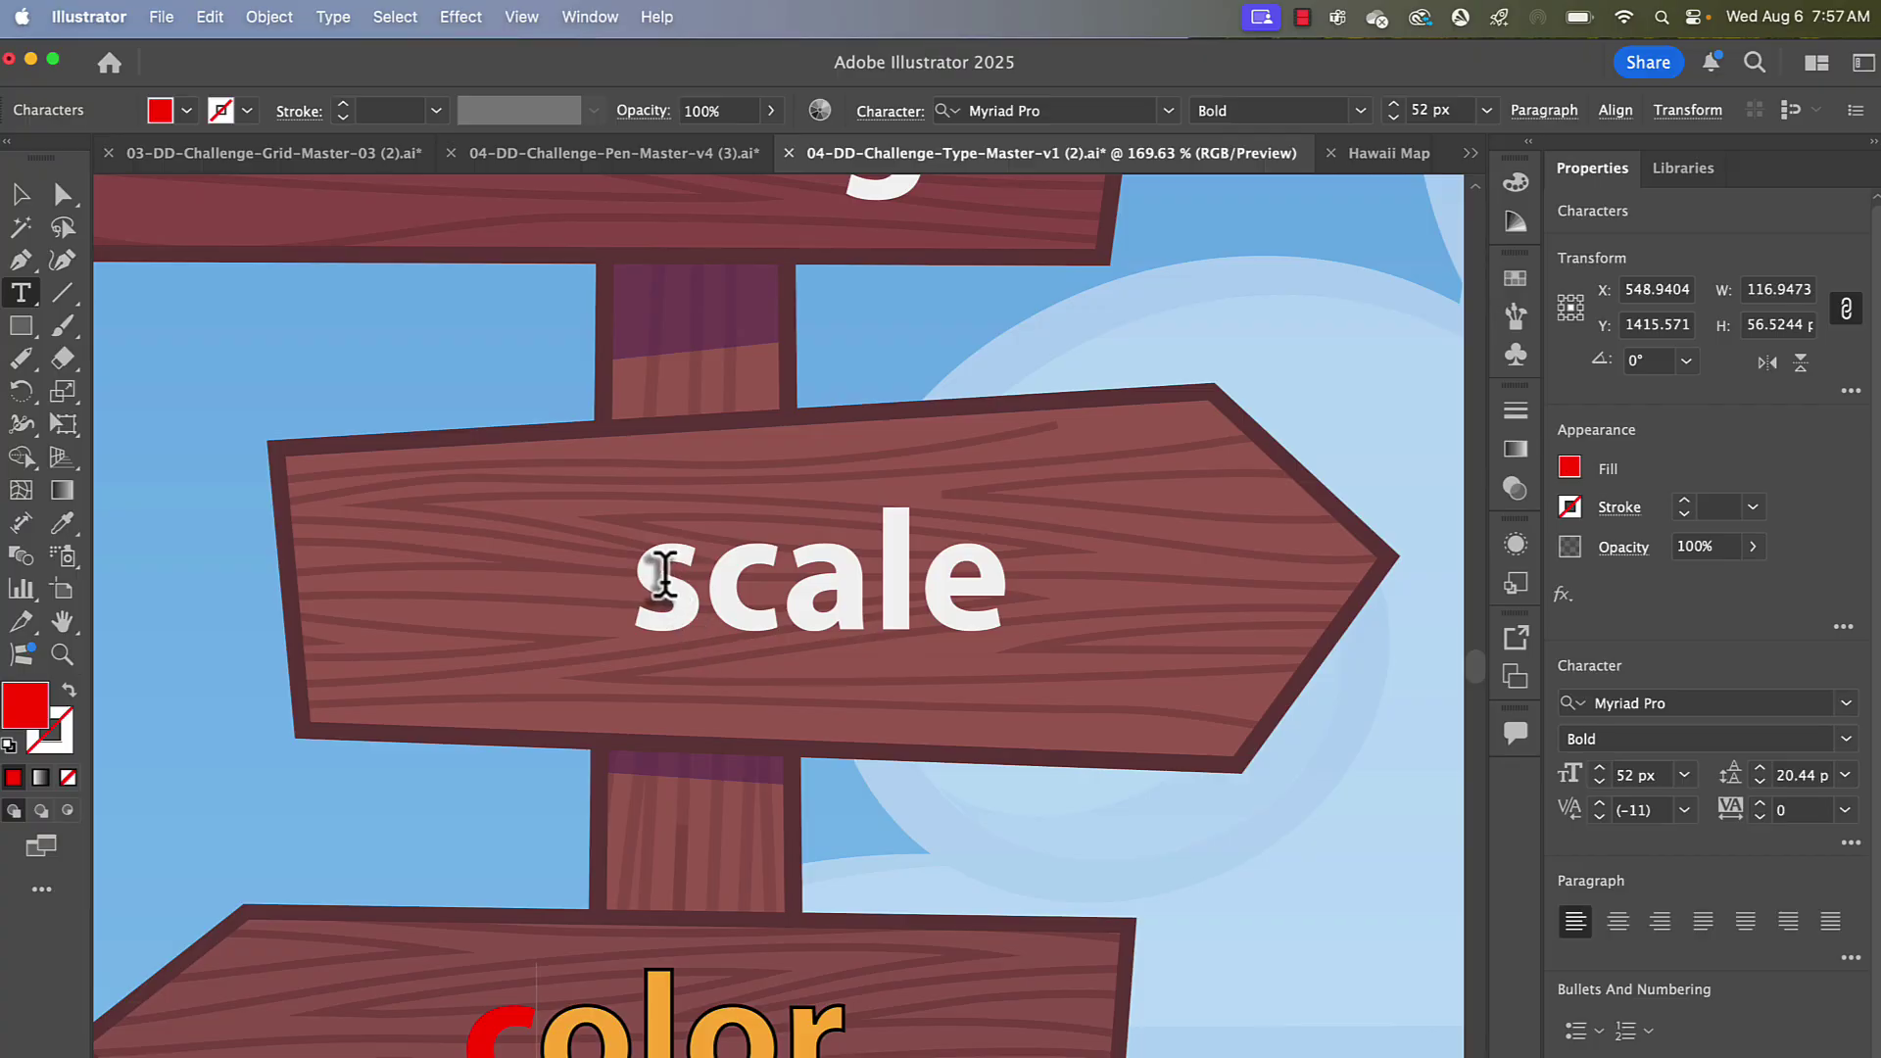
left_click_drag(649, 573, 1084, 587)
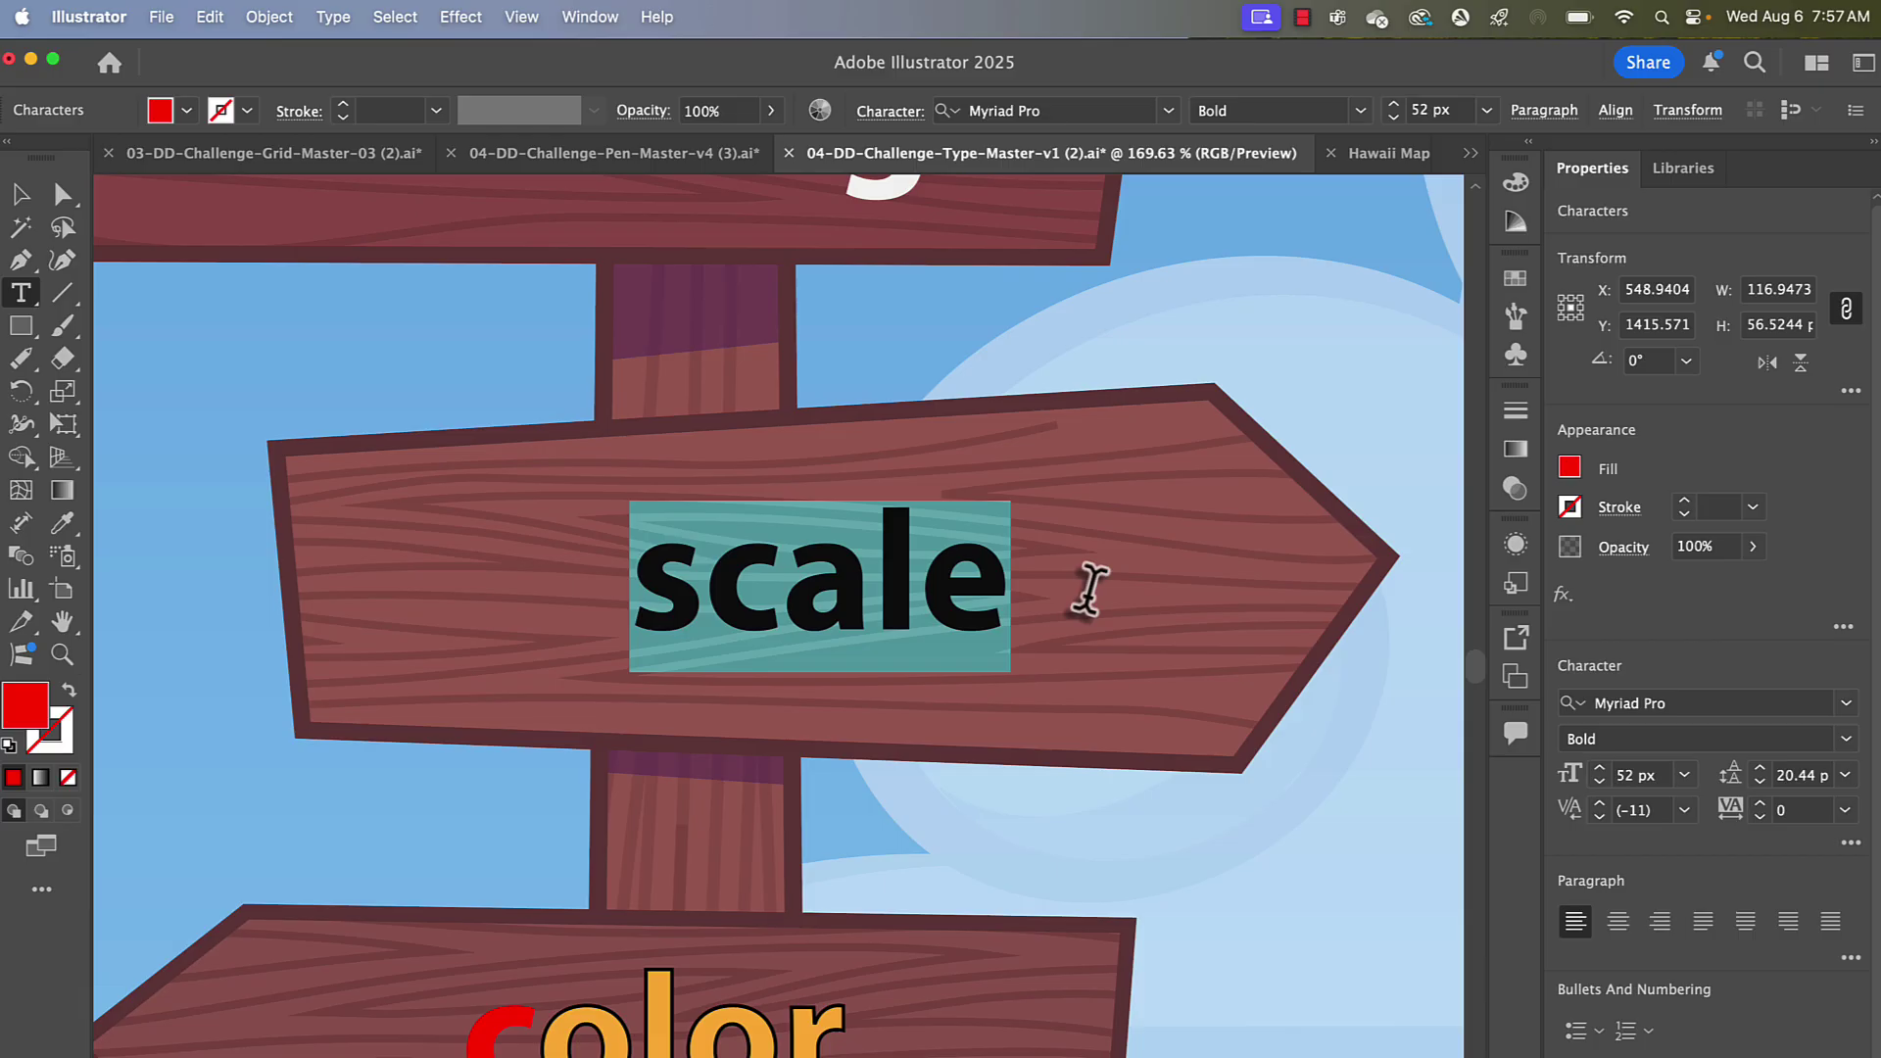
left_click(19, 194)
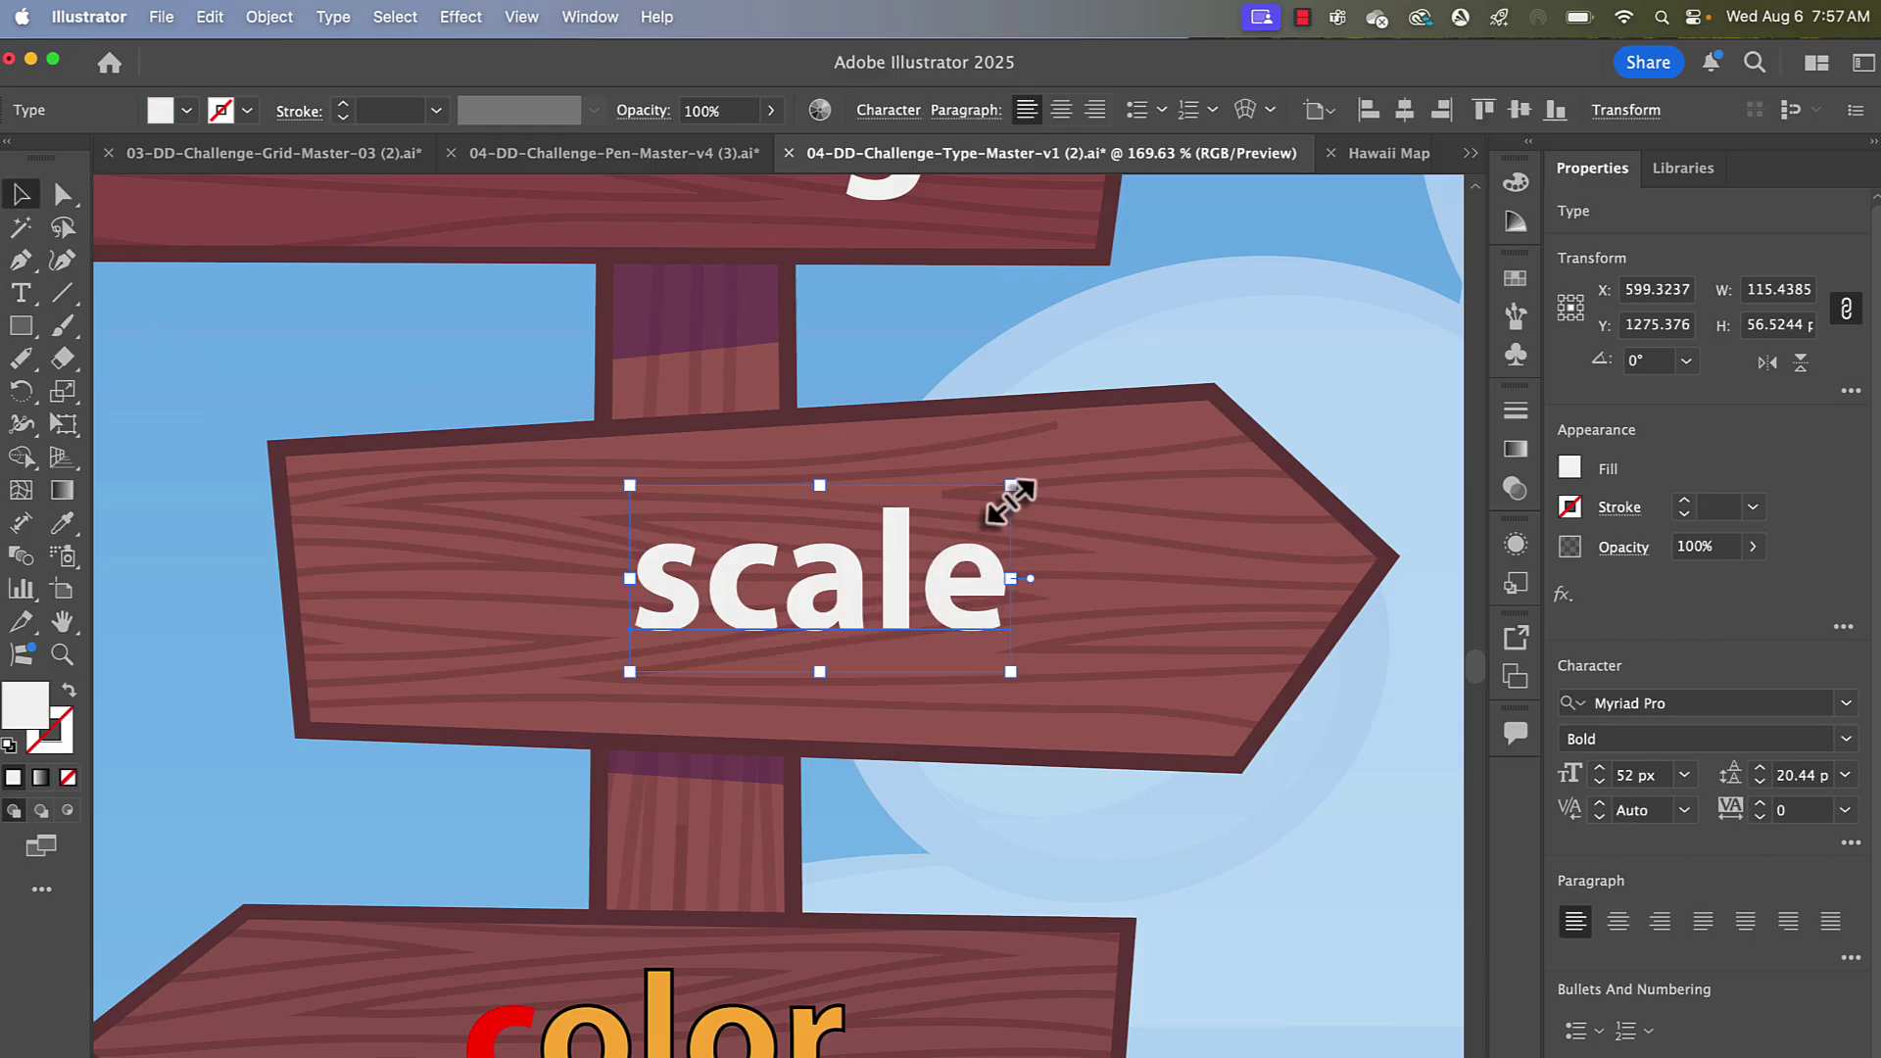
left_click_drag(1011, 486, 1047, 341)
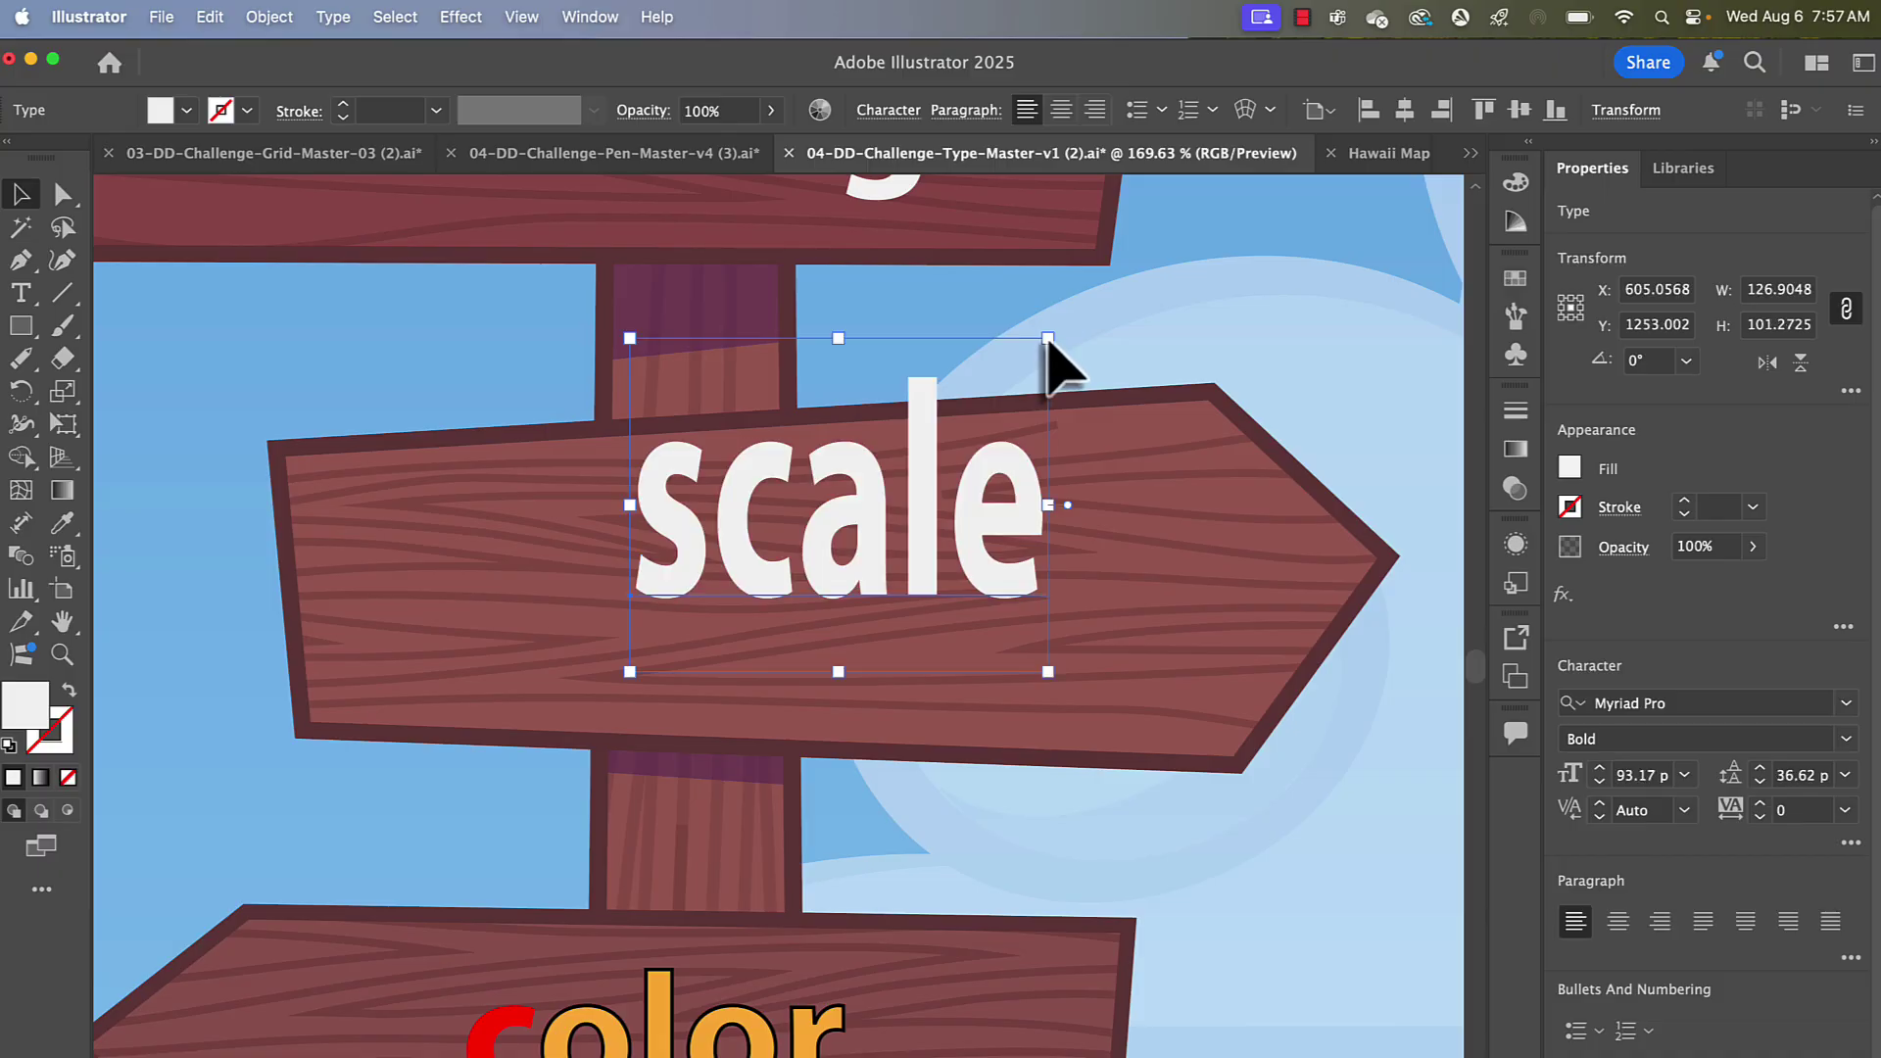
left_click_drag(1048, 341, 1115, 596)
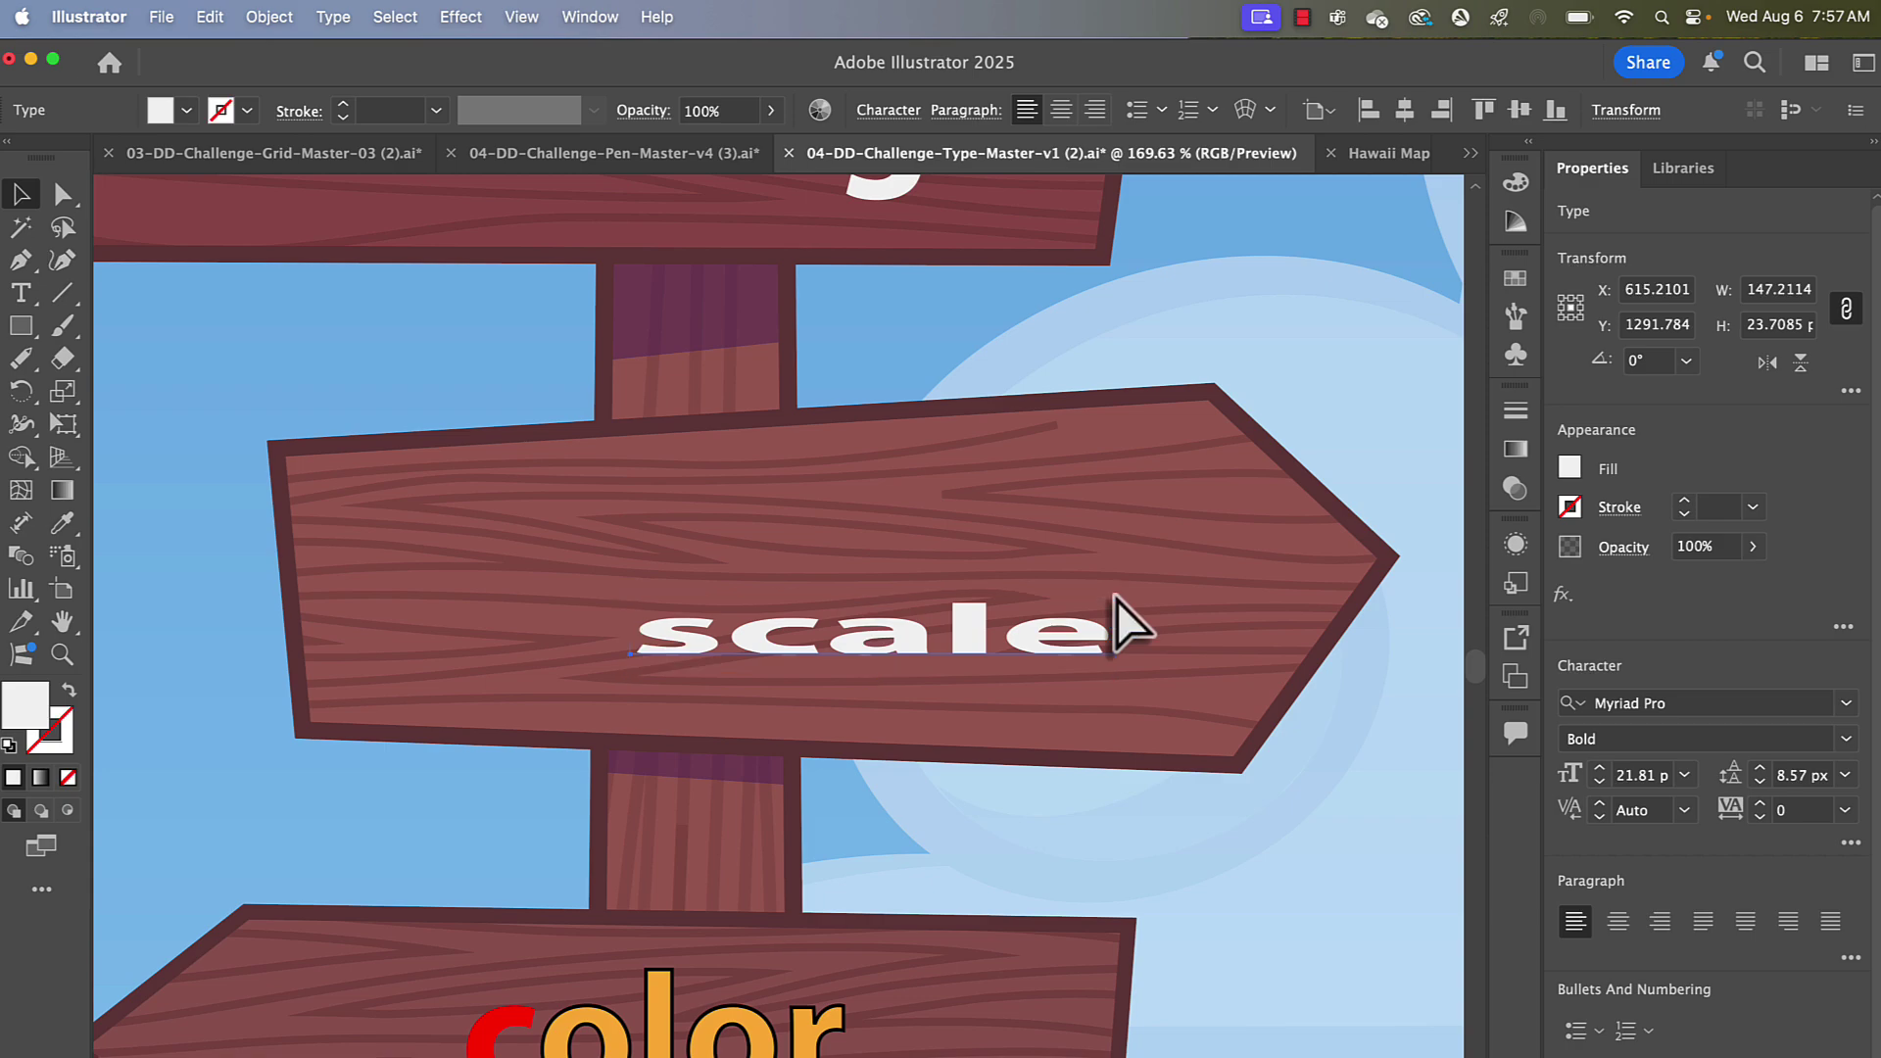
key("super+z")
key("super+z")
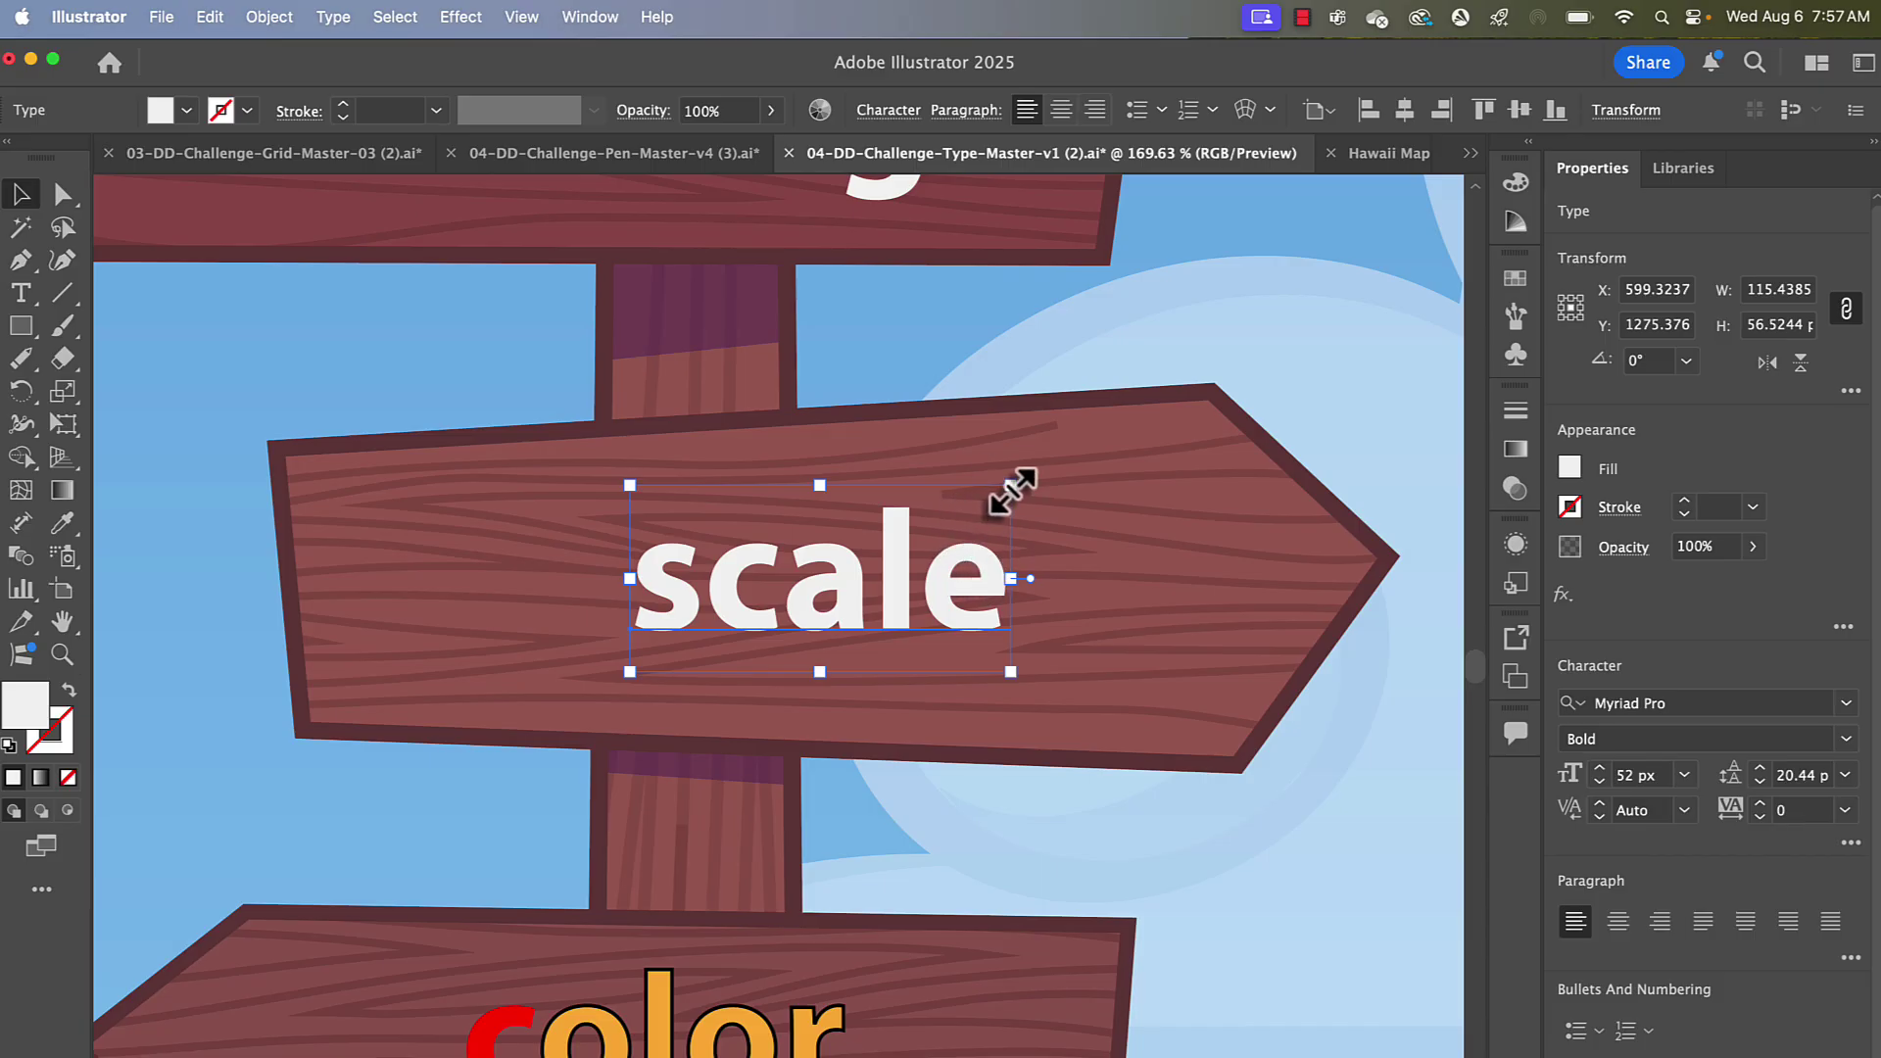
left_click_drag(1013, 490, 1095, 420)
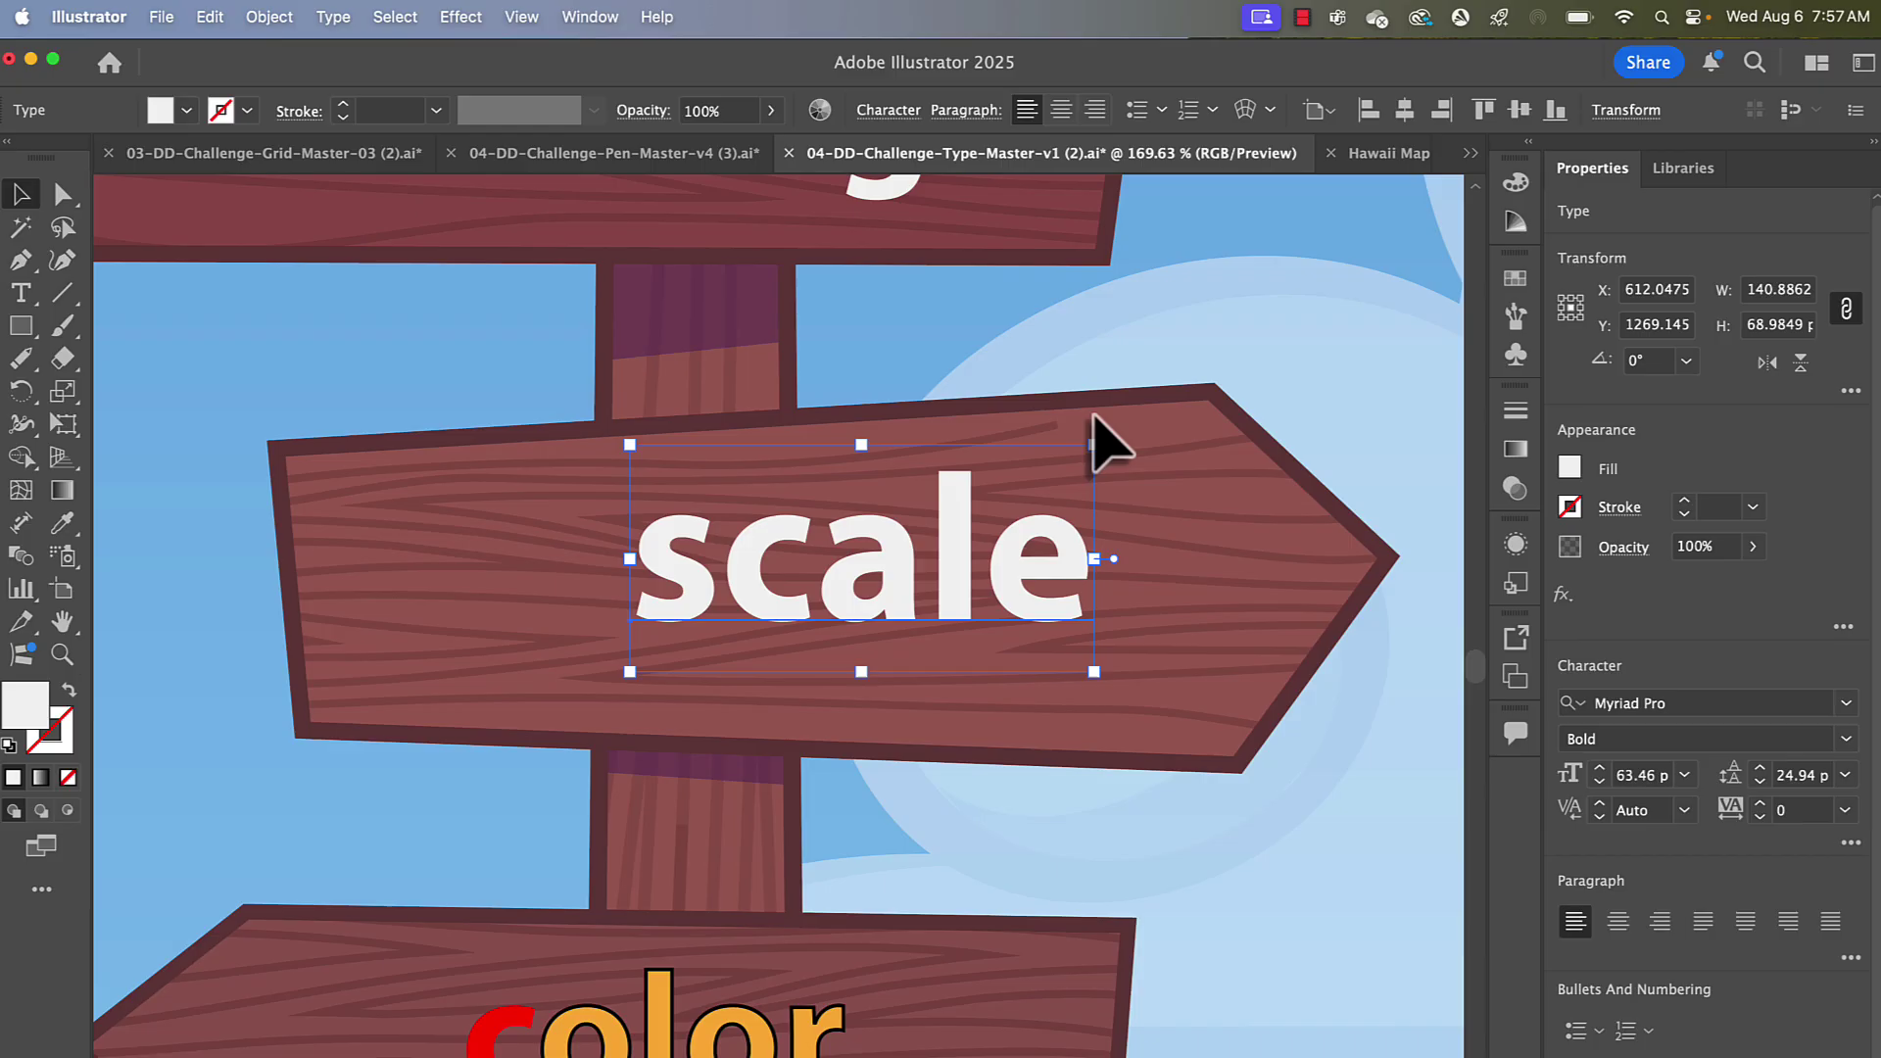
- Step the 'scale' font size down with the size spinner until it reads 55 px
left_click(1601, 770)
left_click(1601, 770)
left_click(1601, 770)
left_click(1601, 771)
left_click(1601, 770)
left_click(1601, 770)
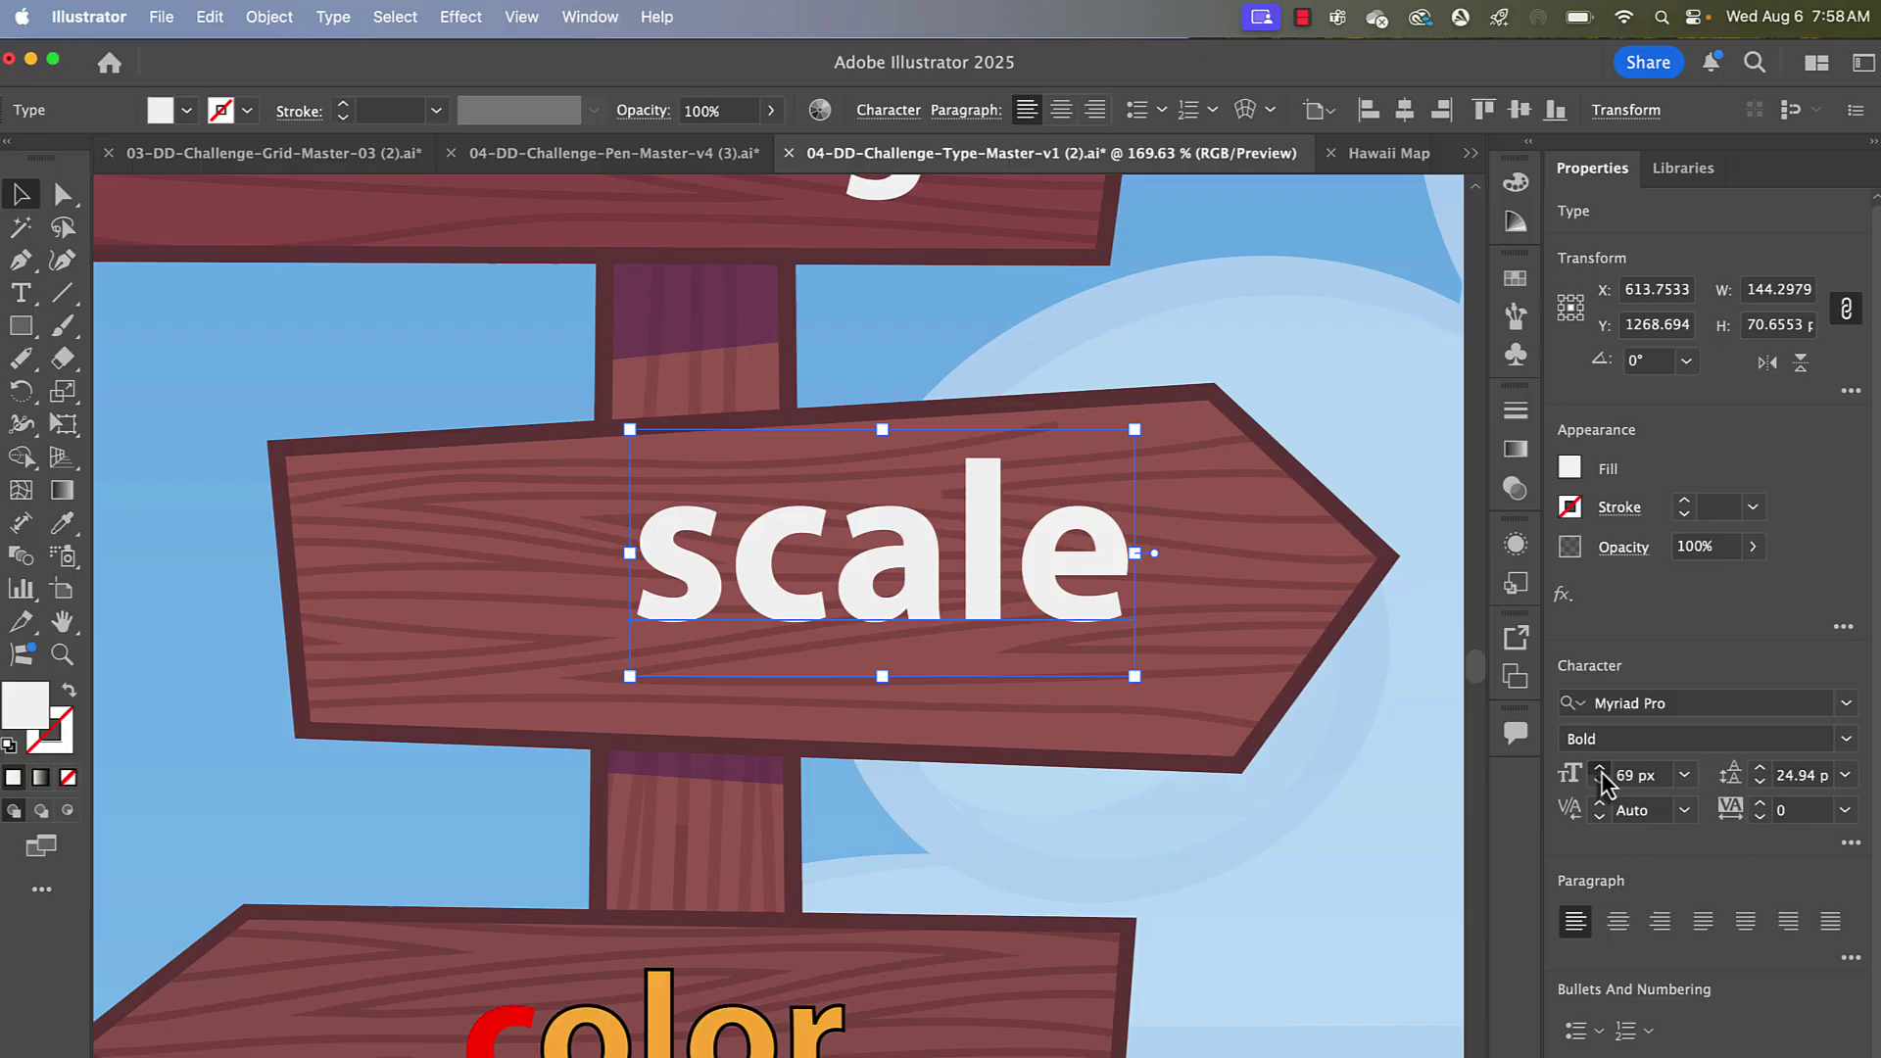
left_click(1601, 771)
left_click(1601, 782)
left_click(1601, 782)
left_click(1601, 782)
left_click(1601, 782)
left_click(1601, 782)
left_click(1601, 781)
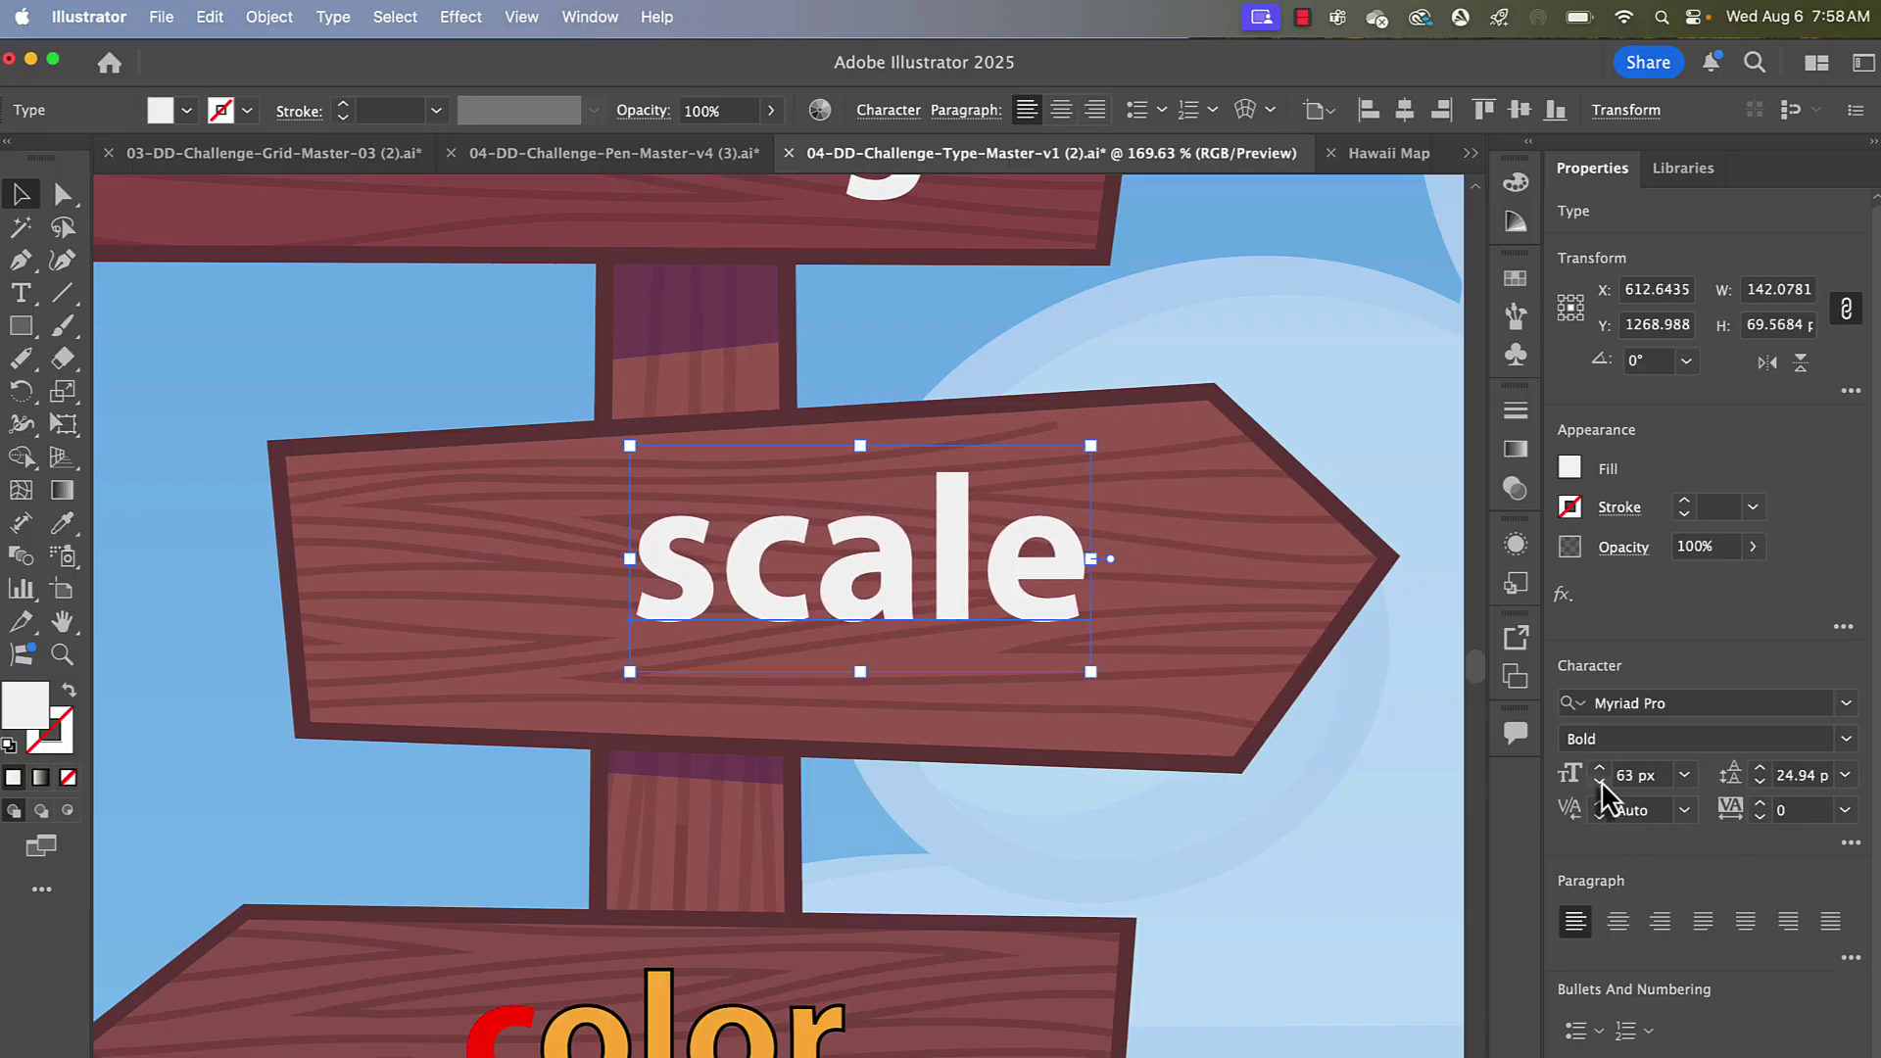
left_click(1601, 782)
left_click(1601, 782)
left_click(1601, 782)
left_click(1601, 783)
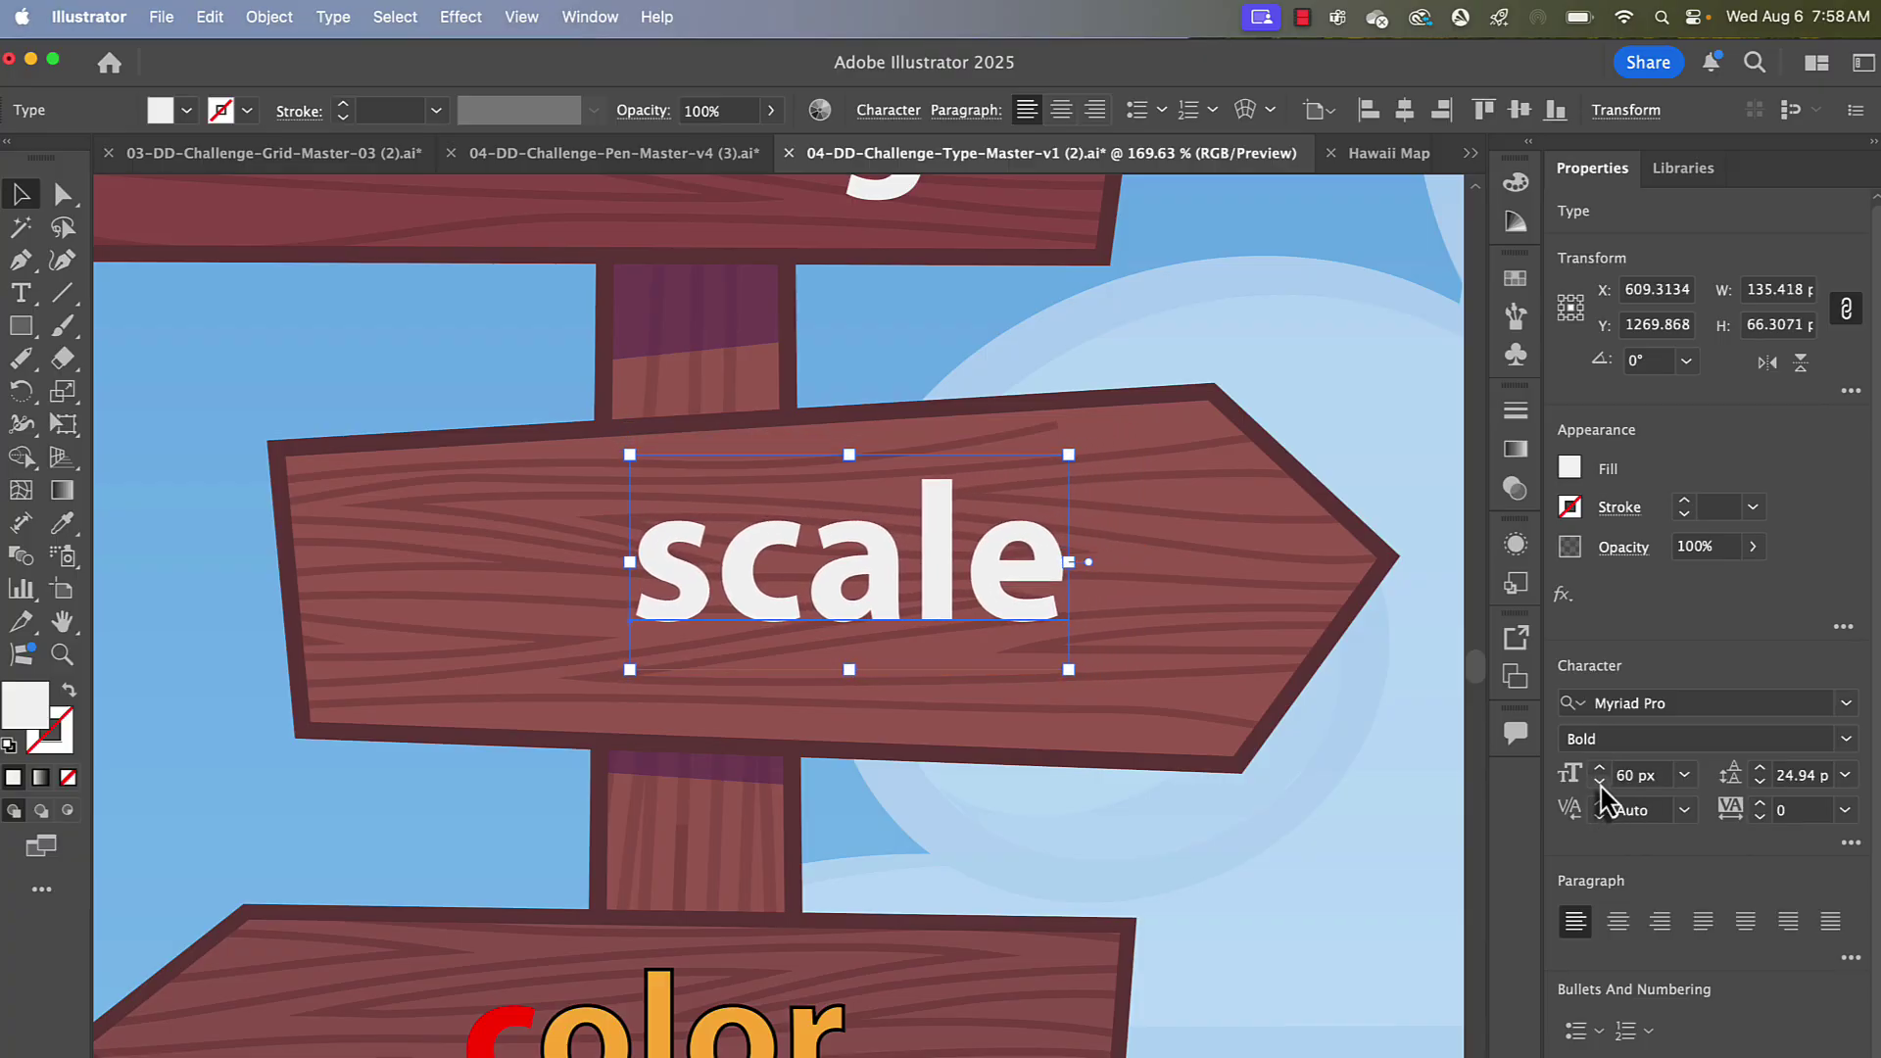
left_click(1601, 783)
left_click(1601, 782)
left_click(1601, 782)
left_click(1601, 783)
left_click(1601, 783)
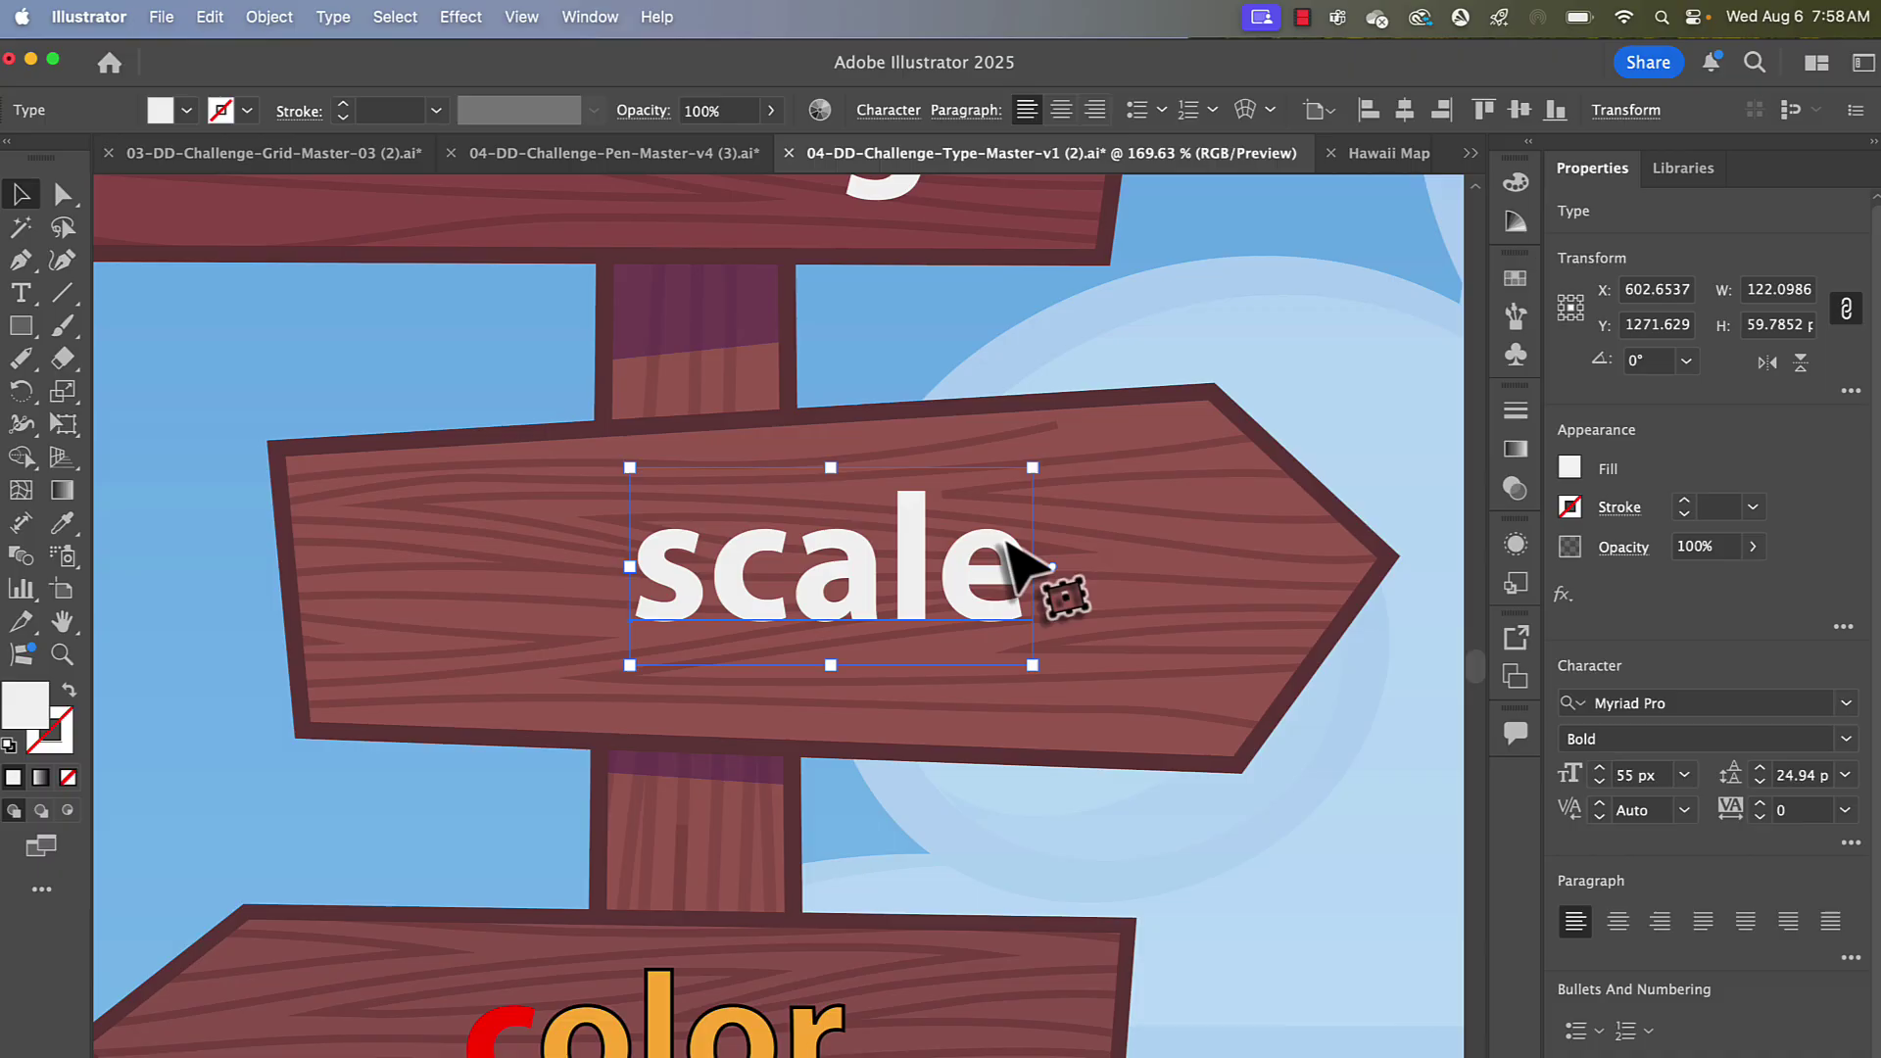
scroll(1010, 563, "up", 10)
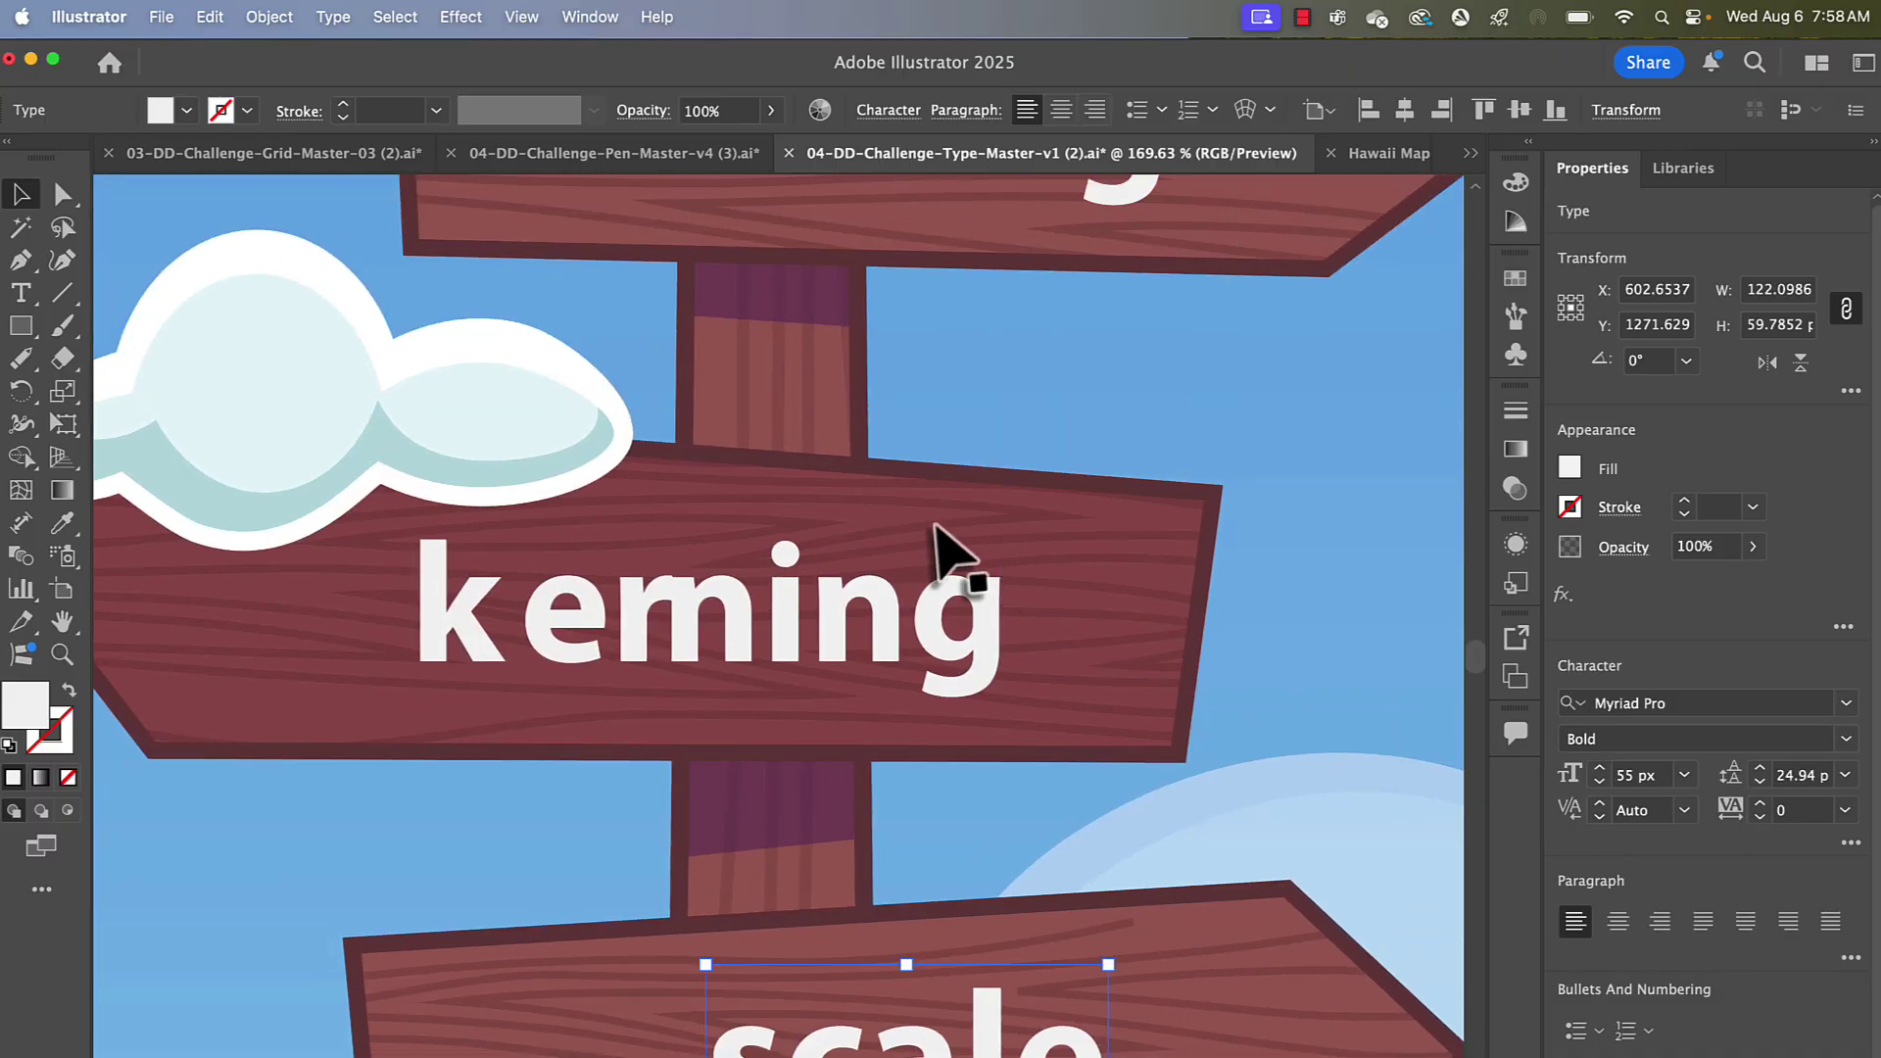
- Set the kerning between e and m in 'keming' to -100
scroll(712, 547, "left", 2)
scroll(686, 559, "up", 2)
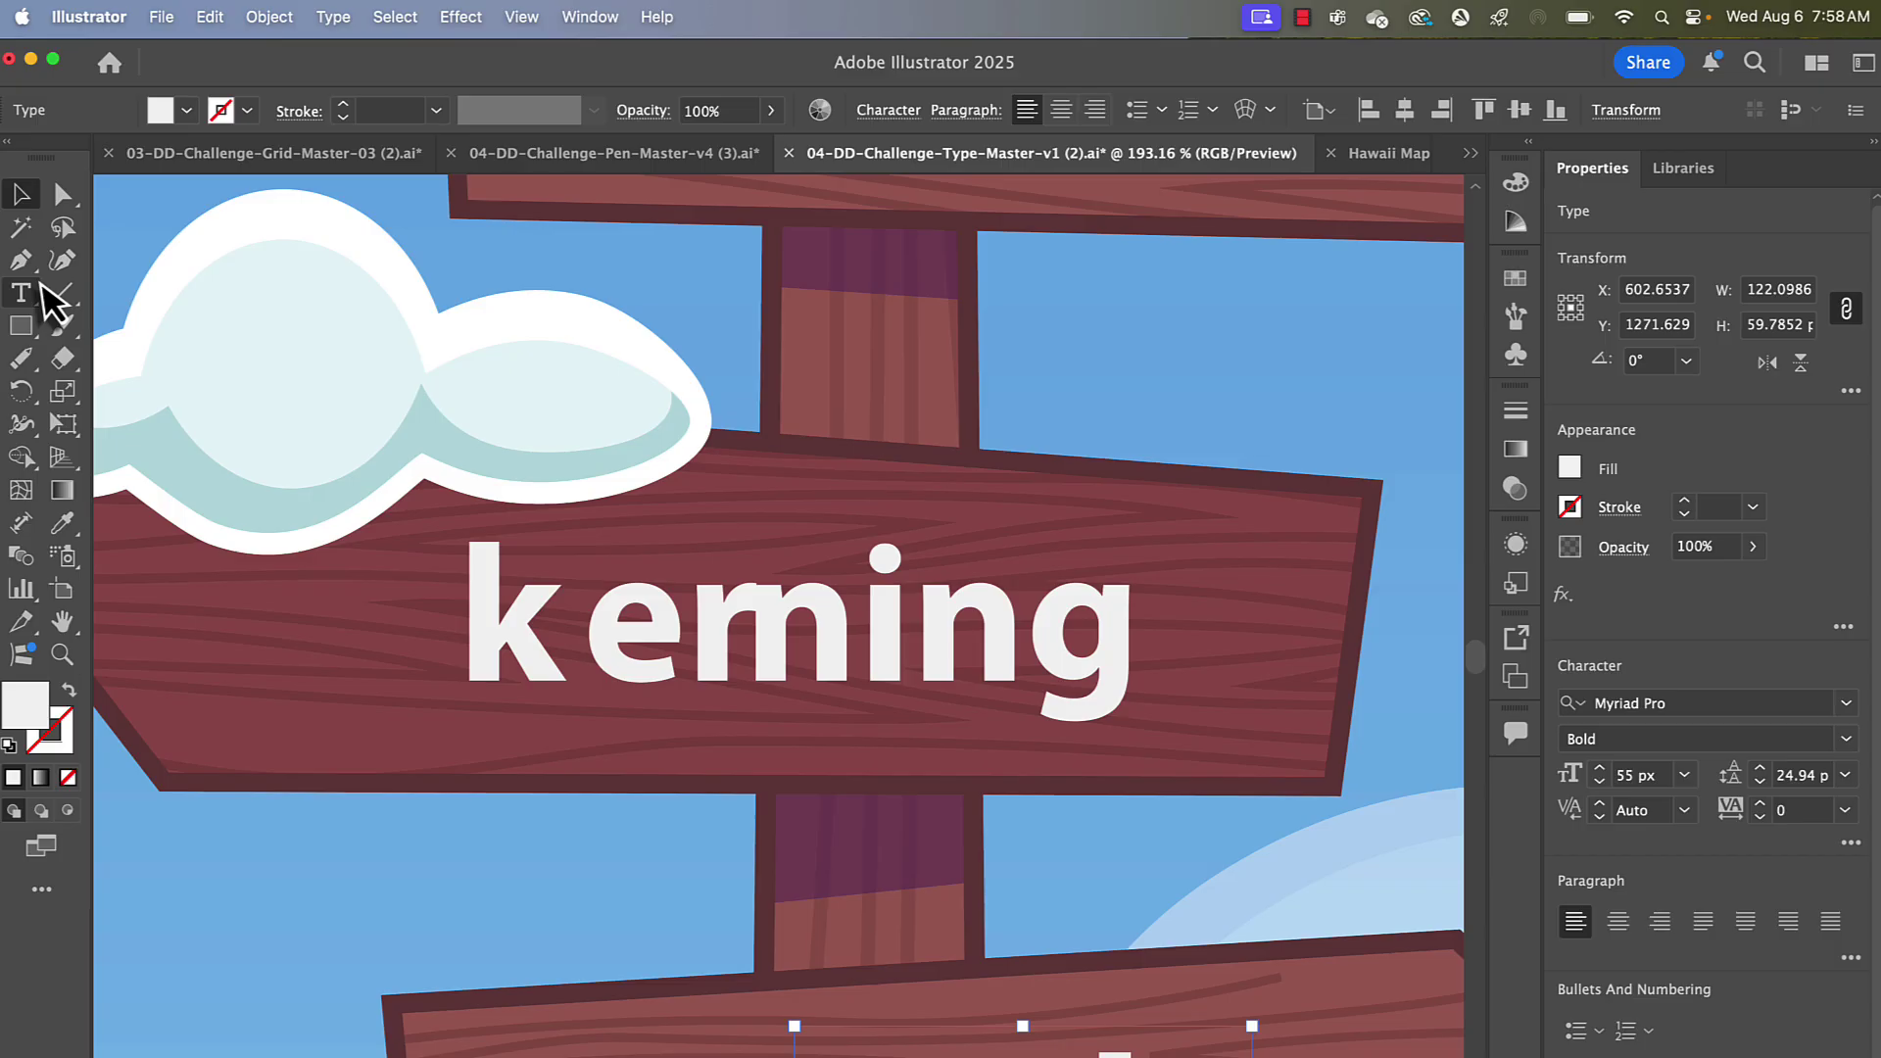
left_click(21, 293)
left_click(748, 601)
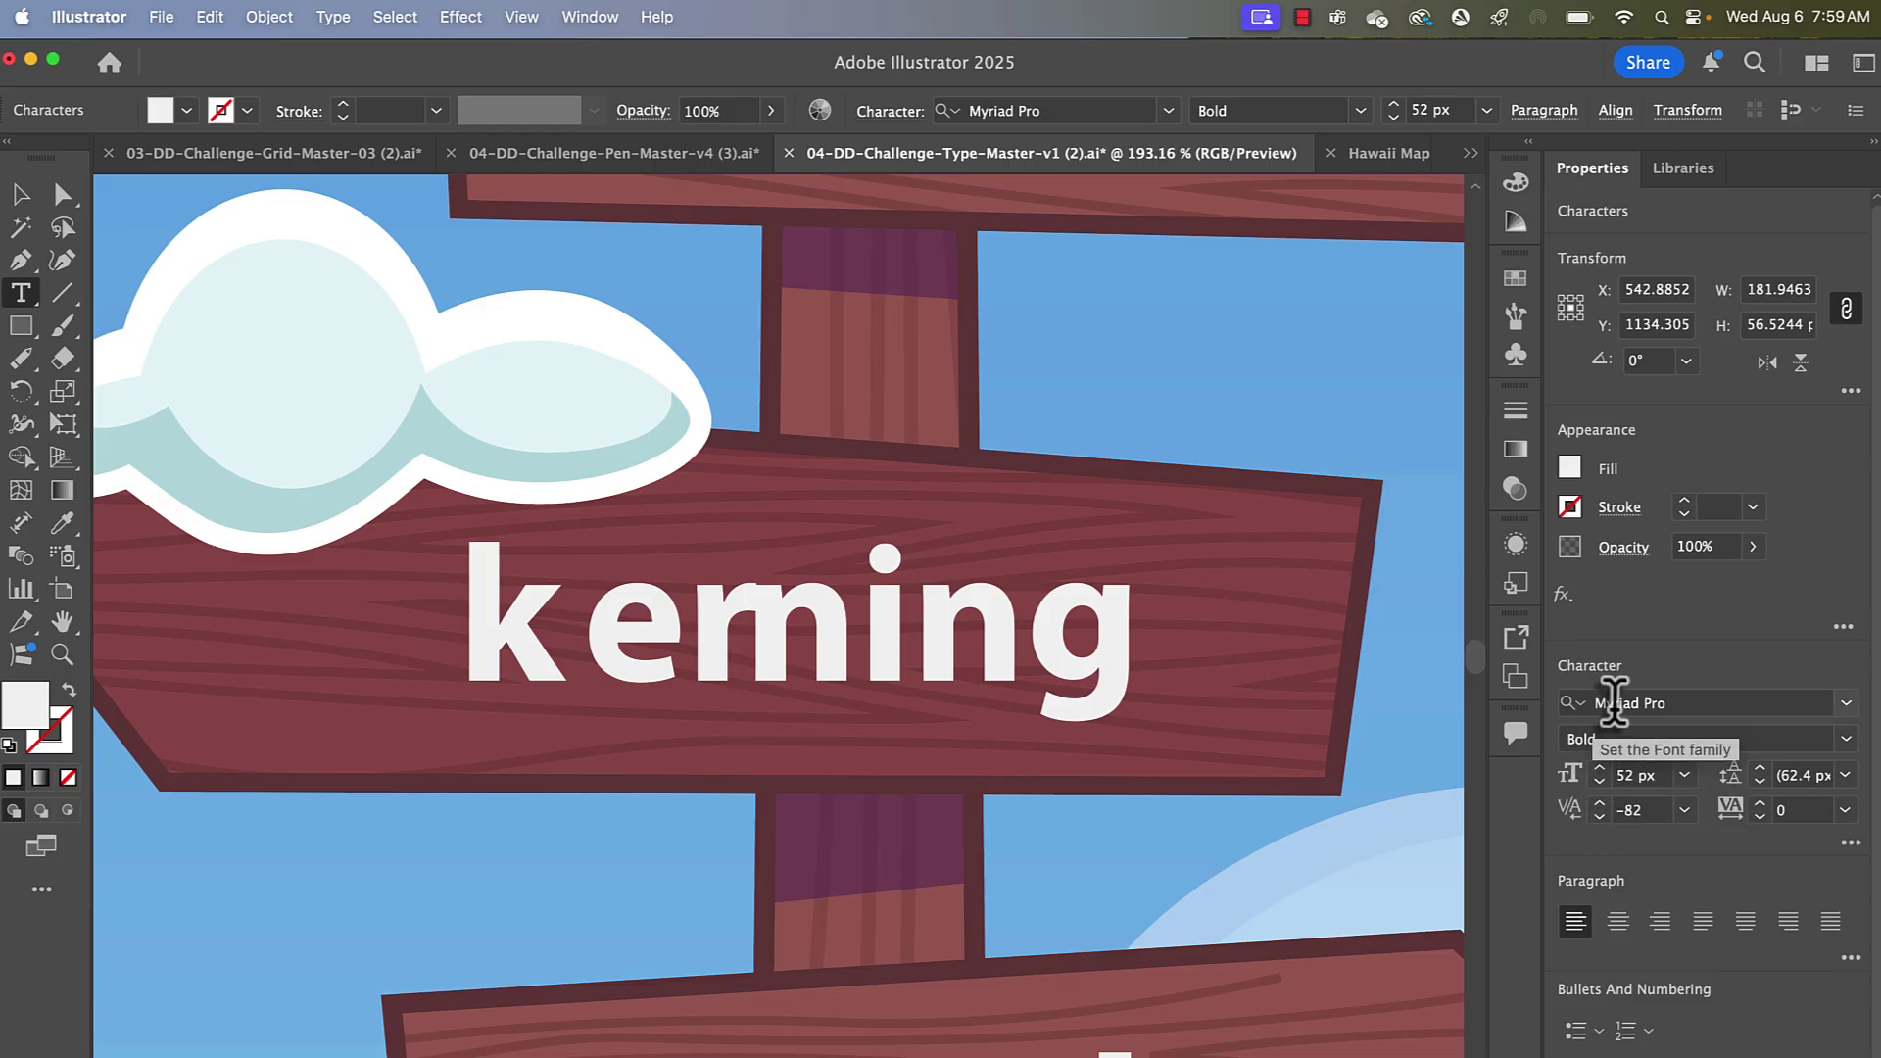
left_click(1599, 818)
left_click(1599, 817)
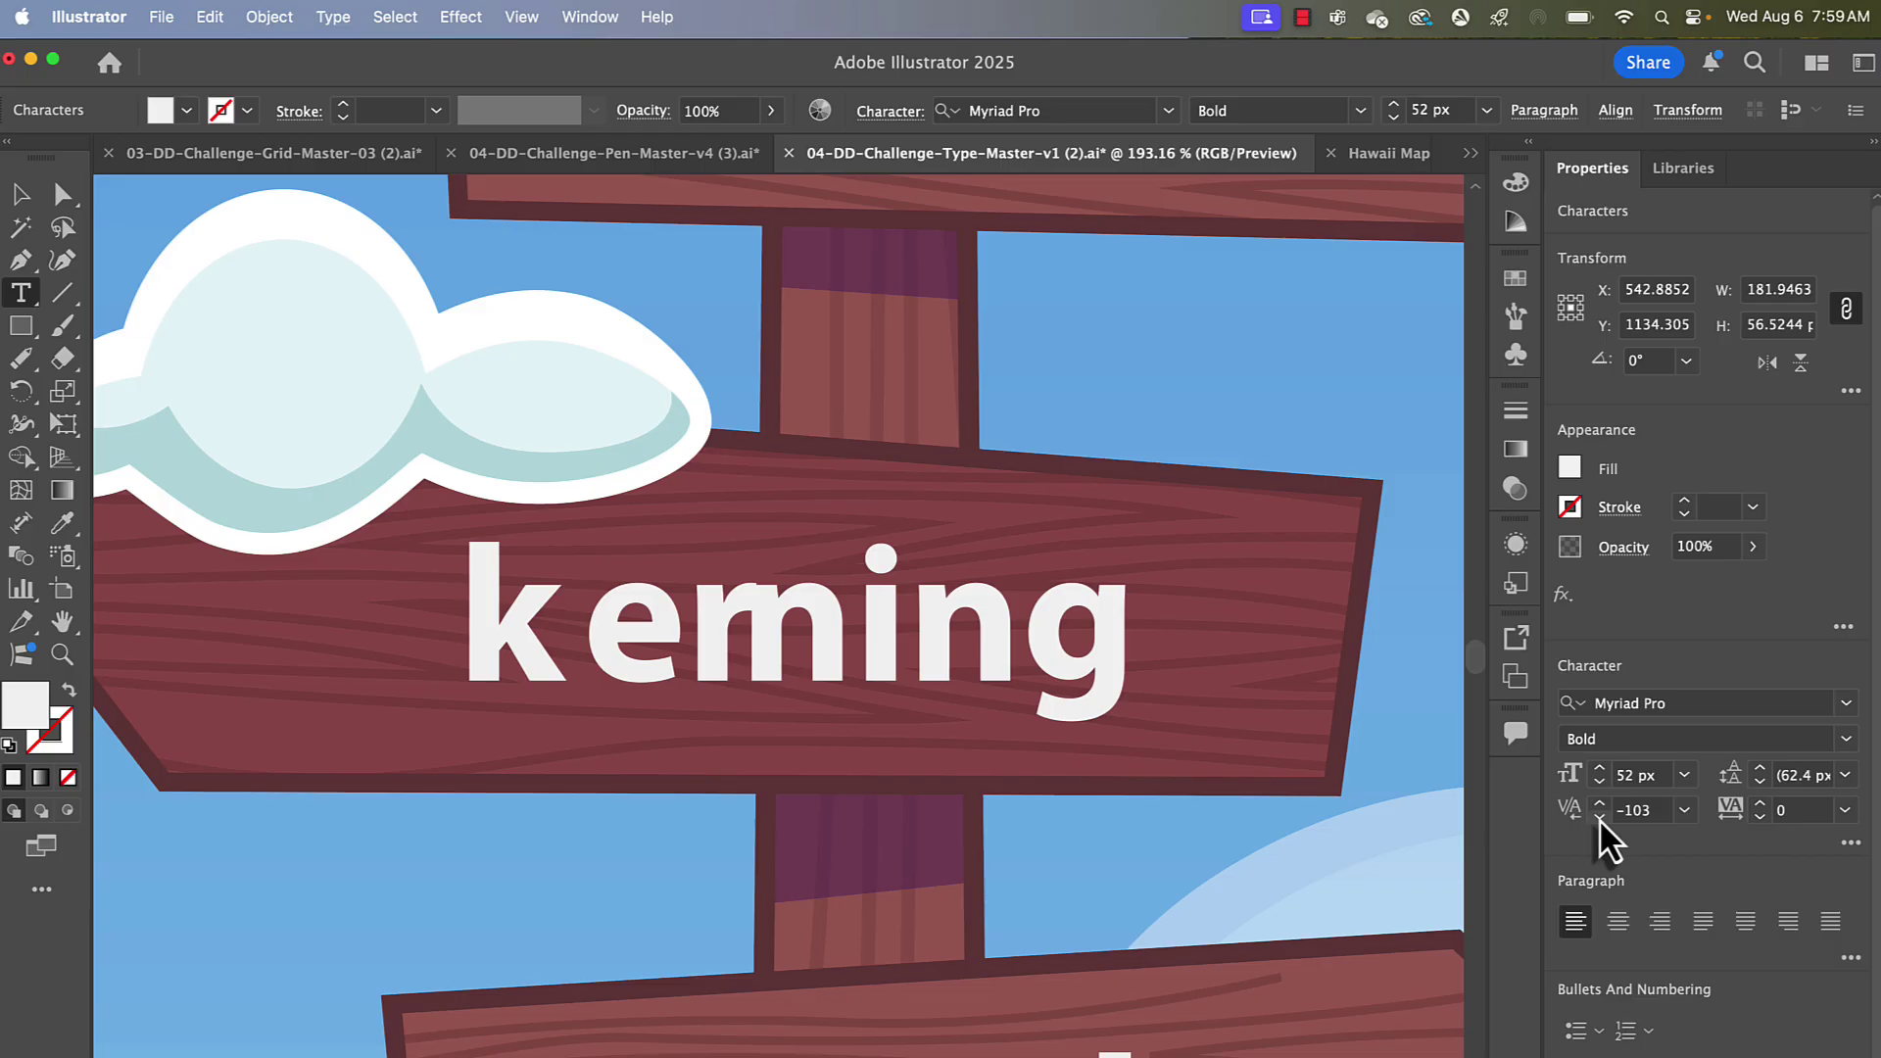
left_click(1599, 805)
left_click(1599, 805)
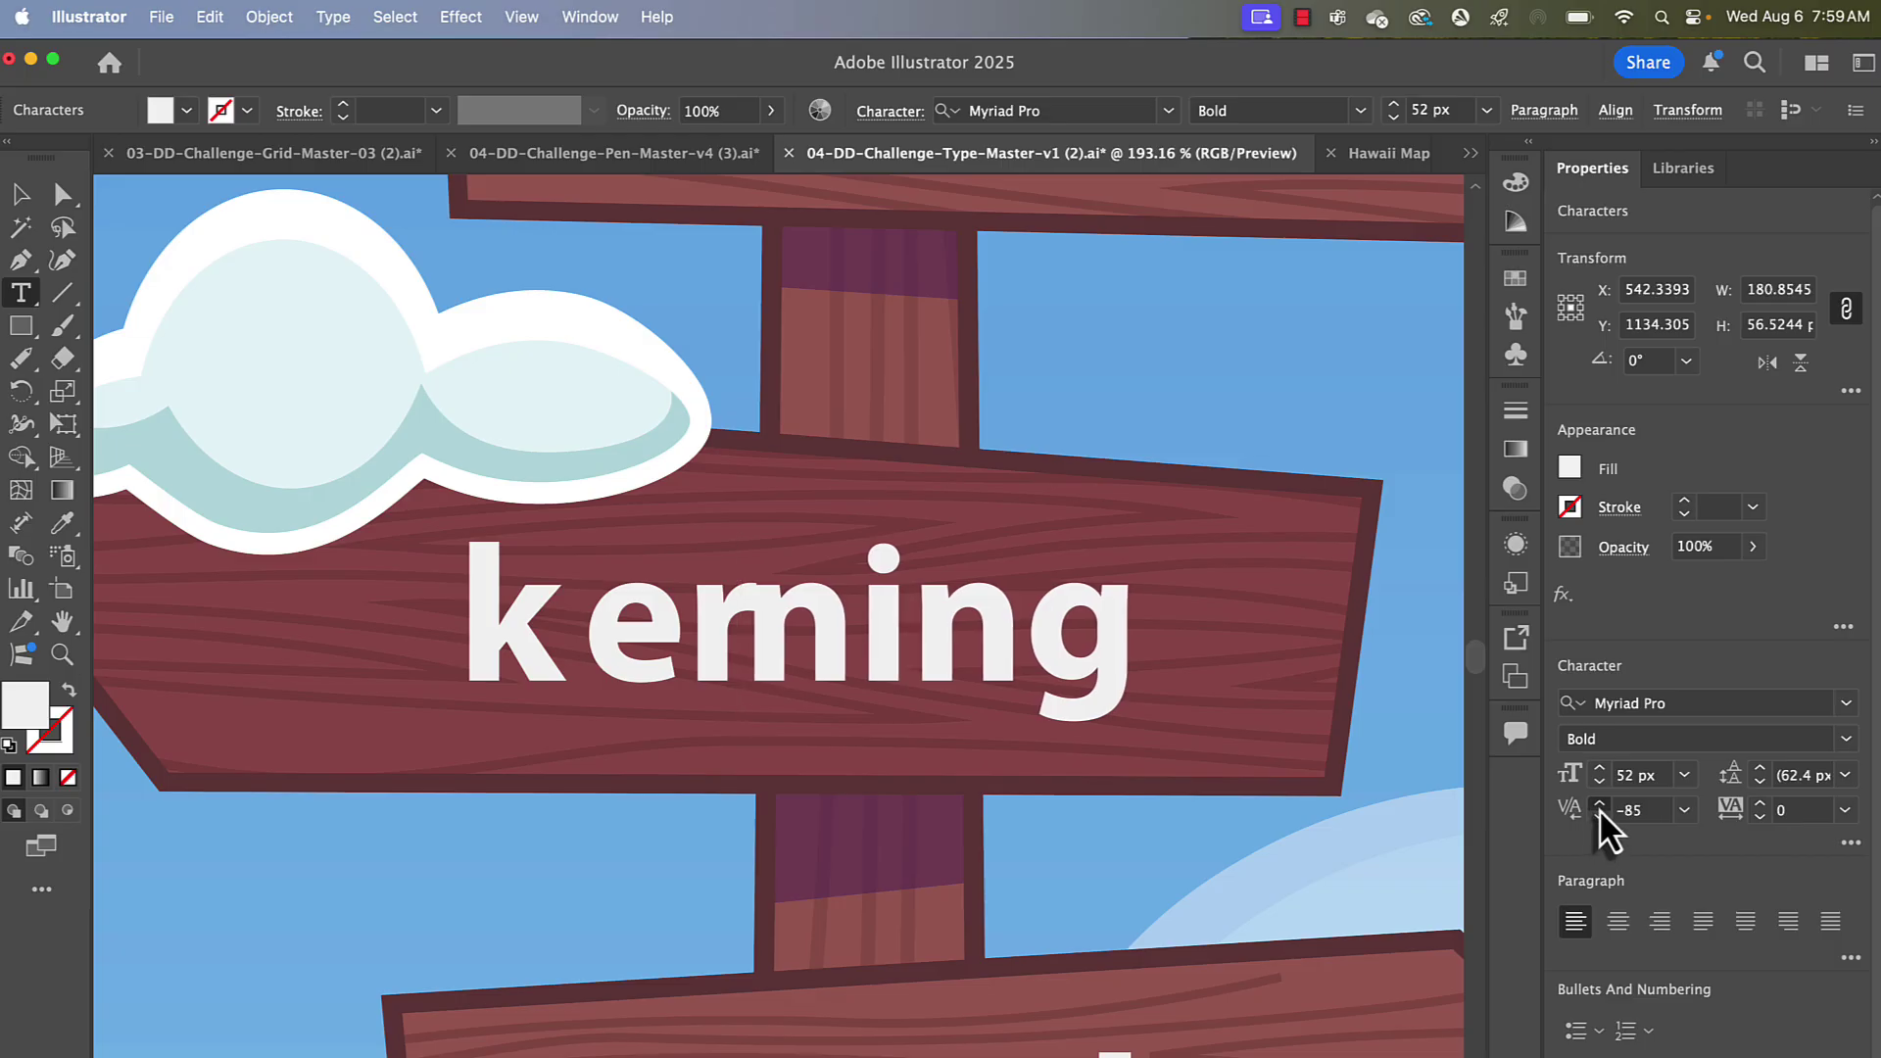
left_click(1599, 806)
left_click(1599, 805)
double_click(1634, 811)
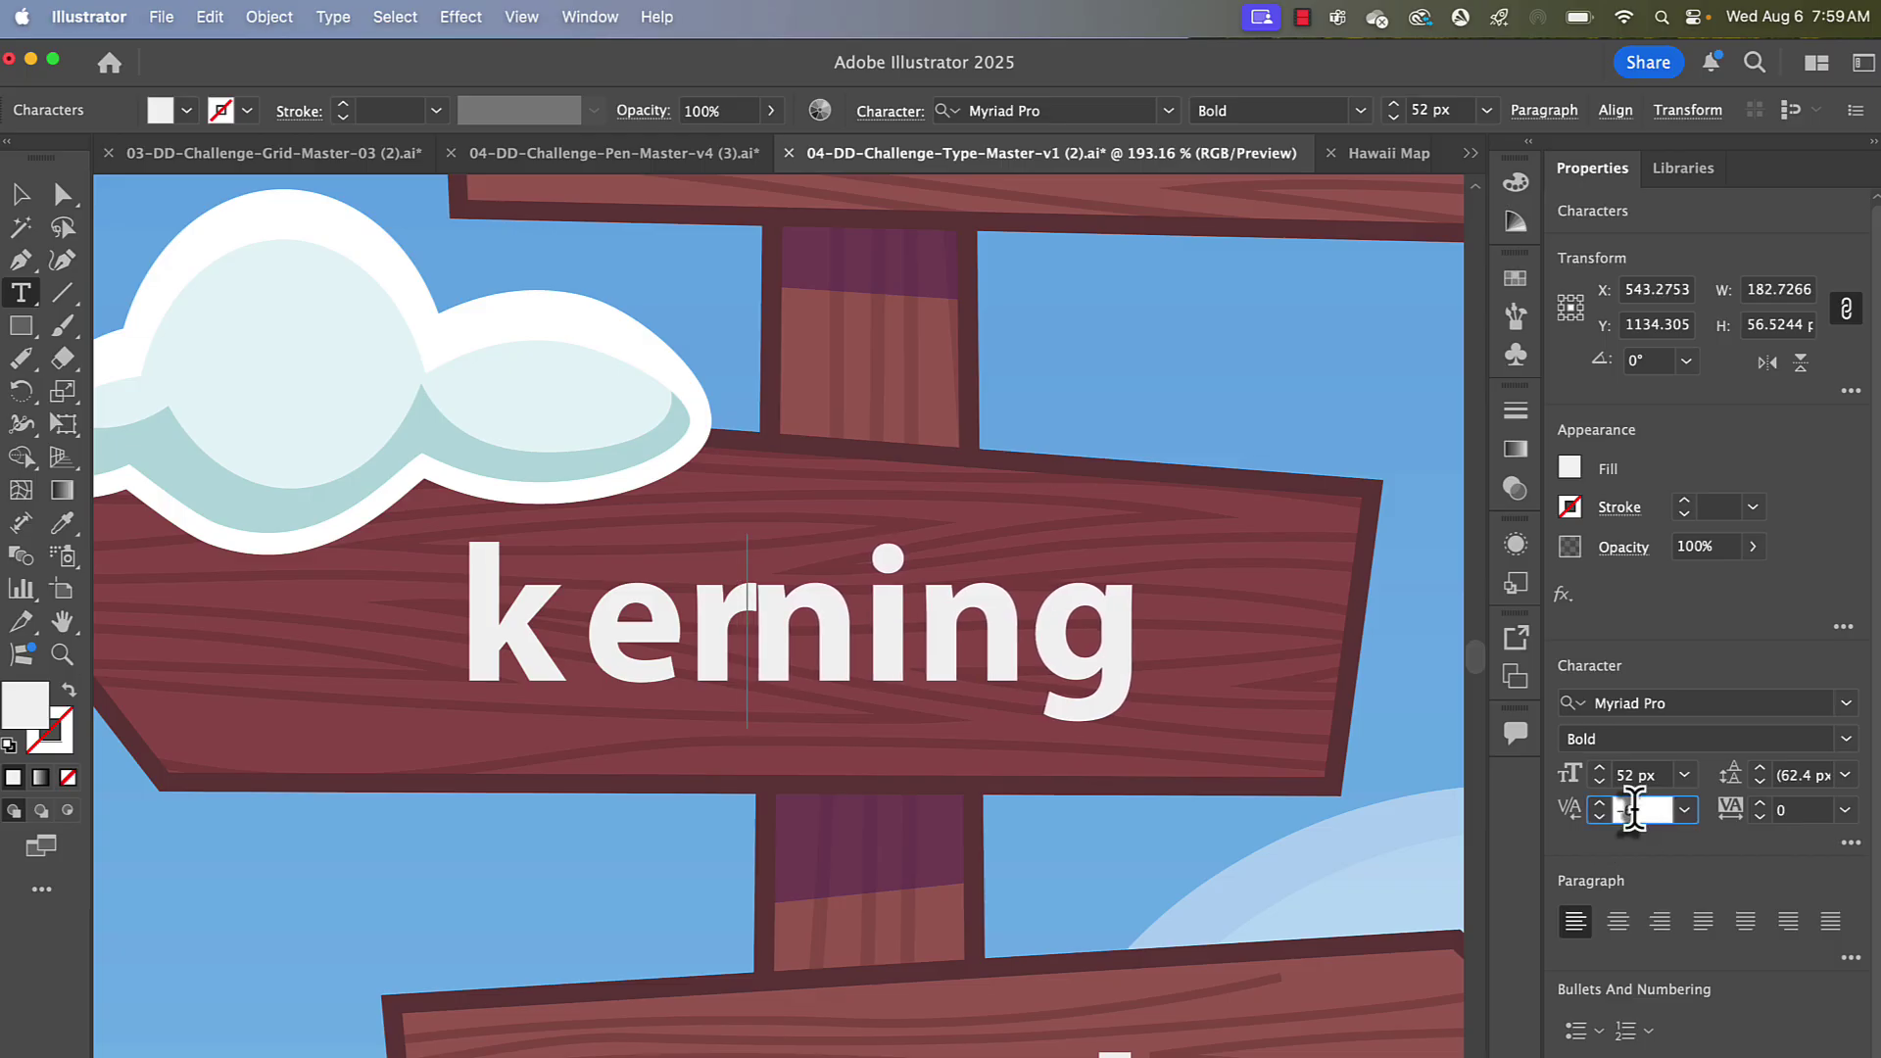
type("-100")
key("Return")
- Fine-tune the e–rn kerning with arrow keys so the word reads 'kerning'
key("Up")
key("Up")
key("Up")
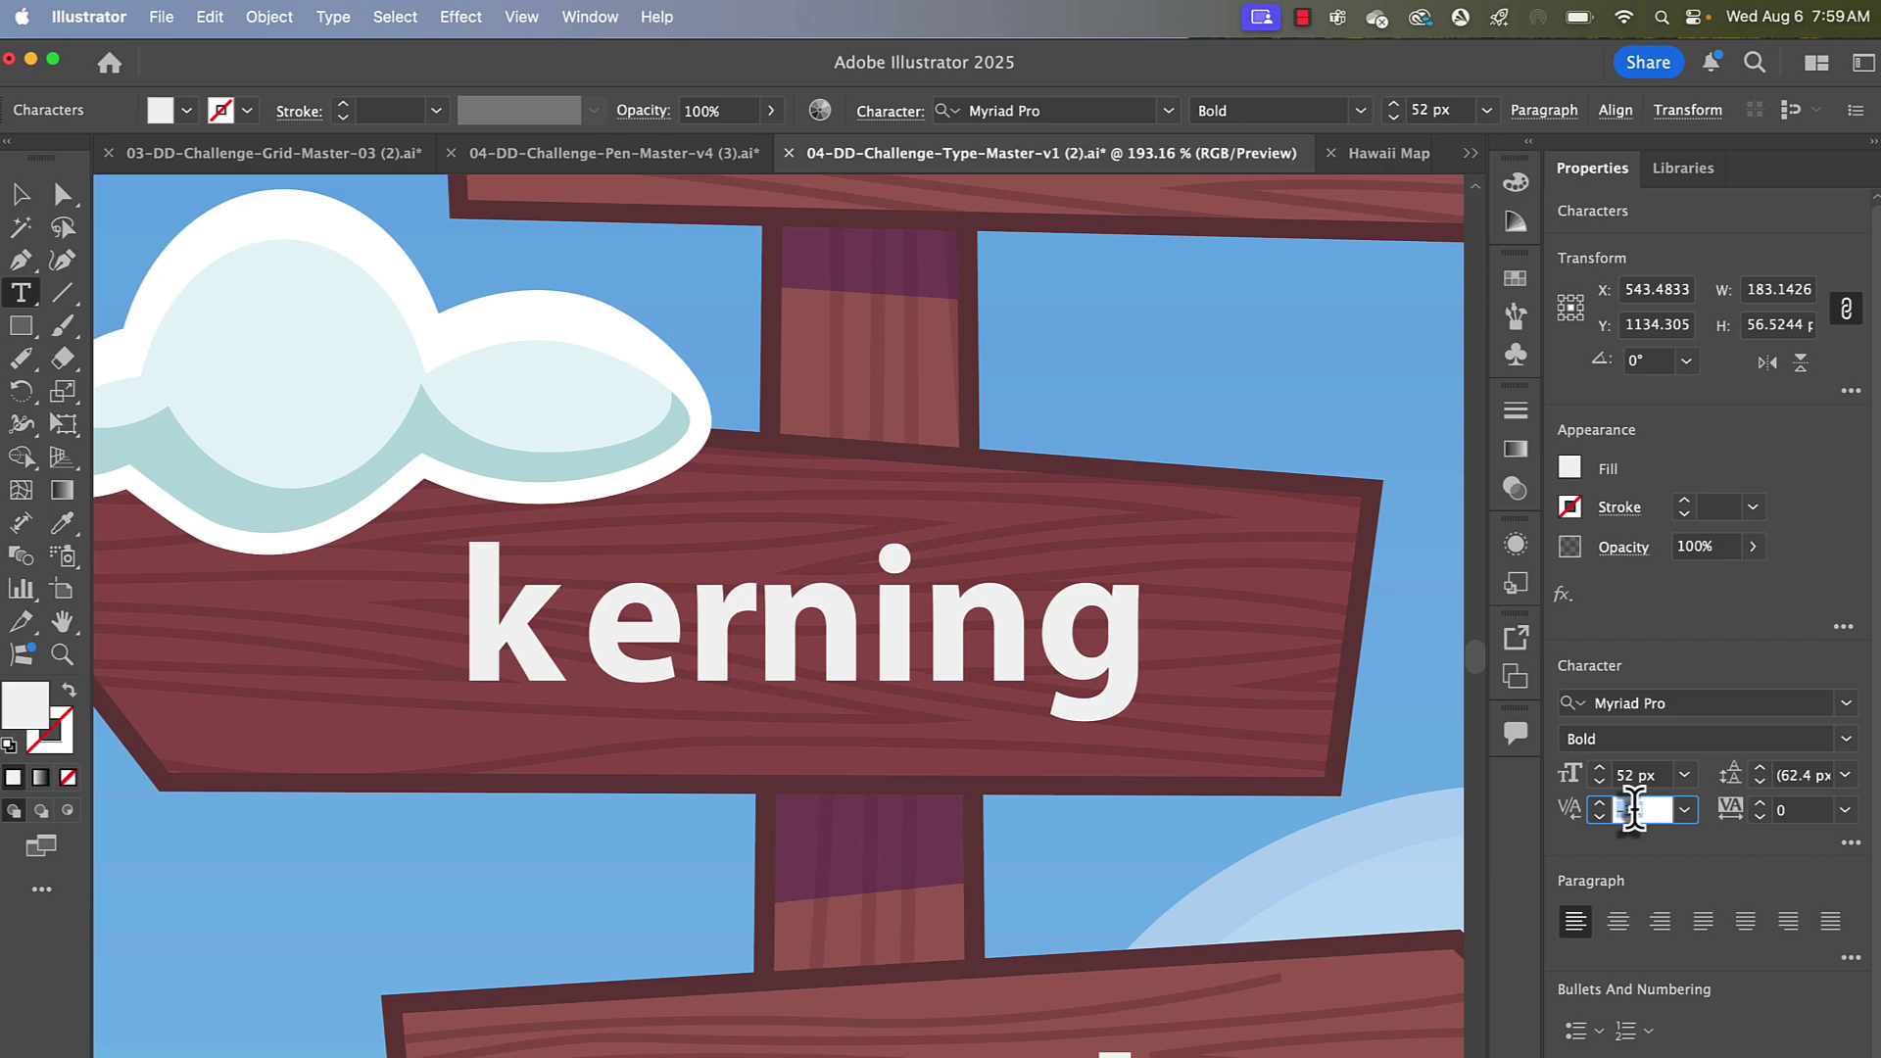
key("Up")
key("Up")
key("Up")
key("Up")
key("Up")
key("Up")
key("Up")
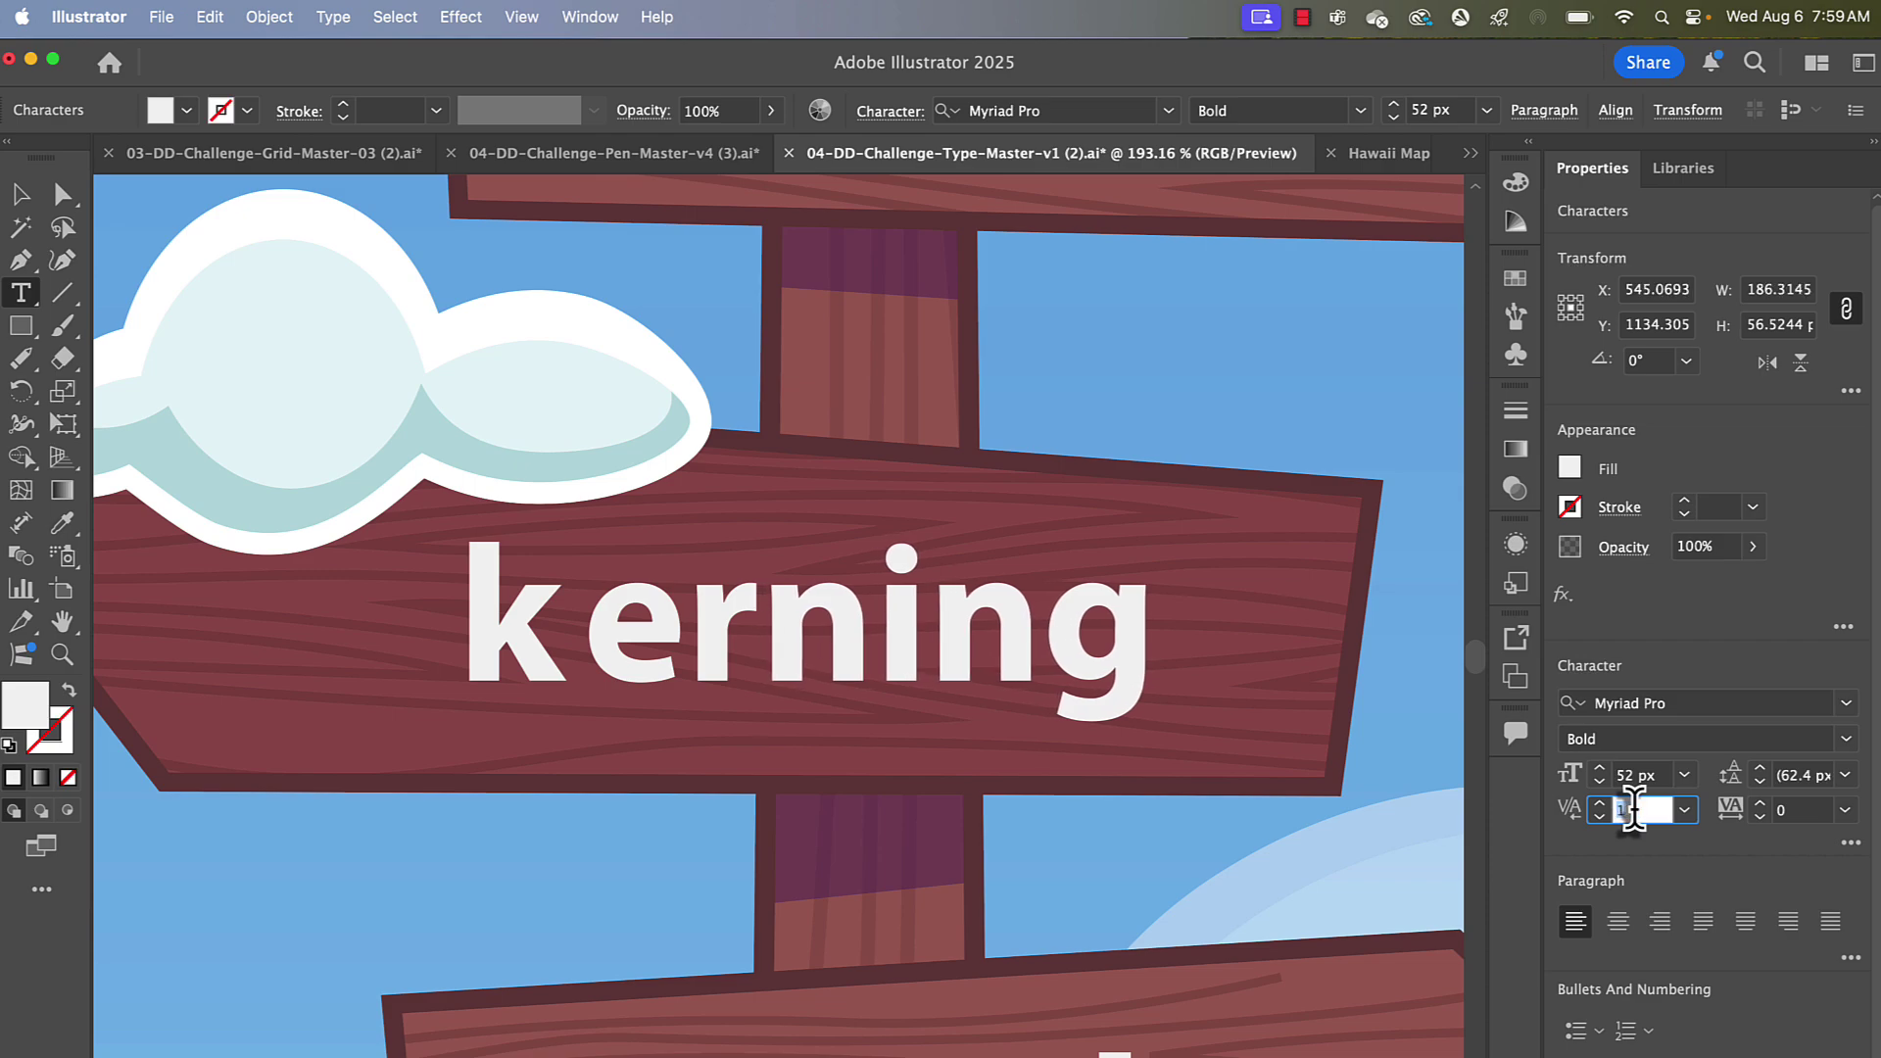
key("Down")
key("Down")
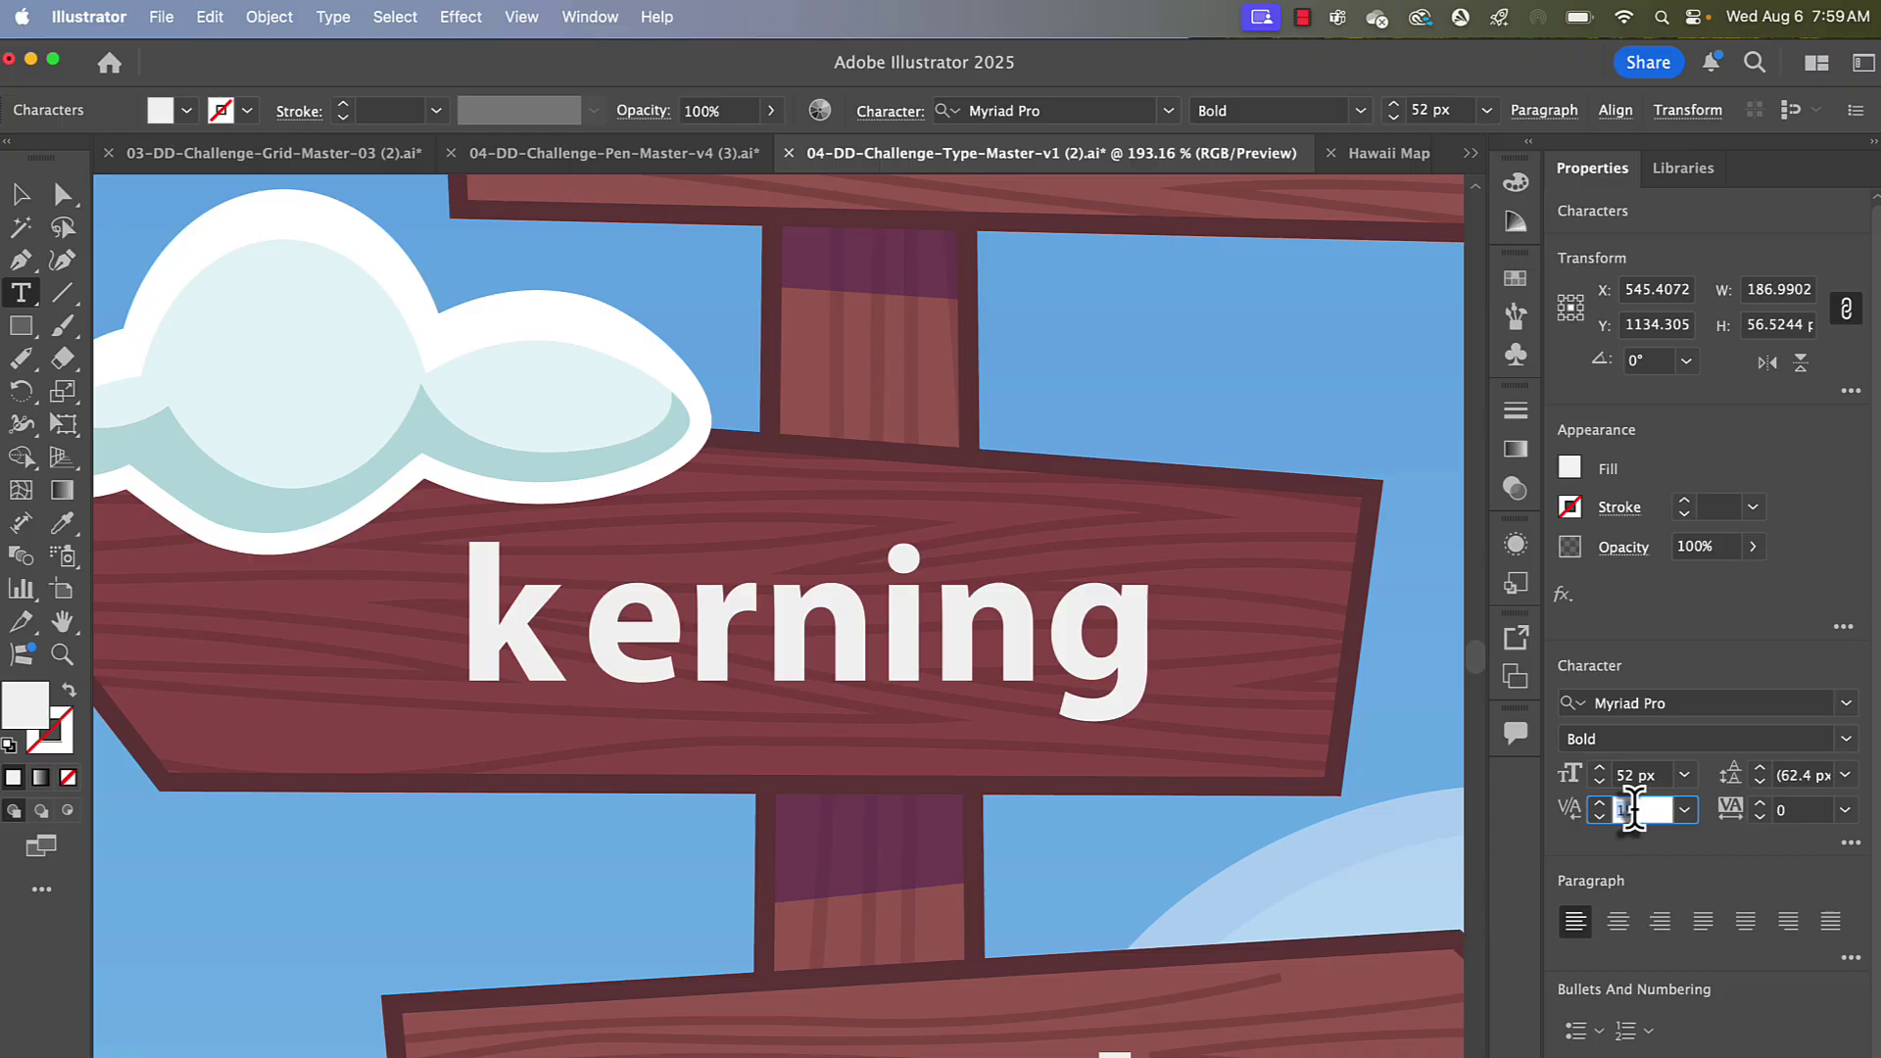
key("Down")
key("Down")
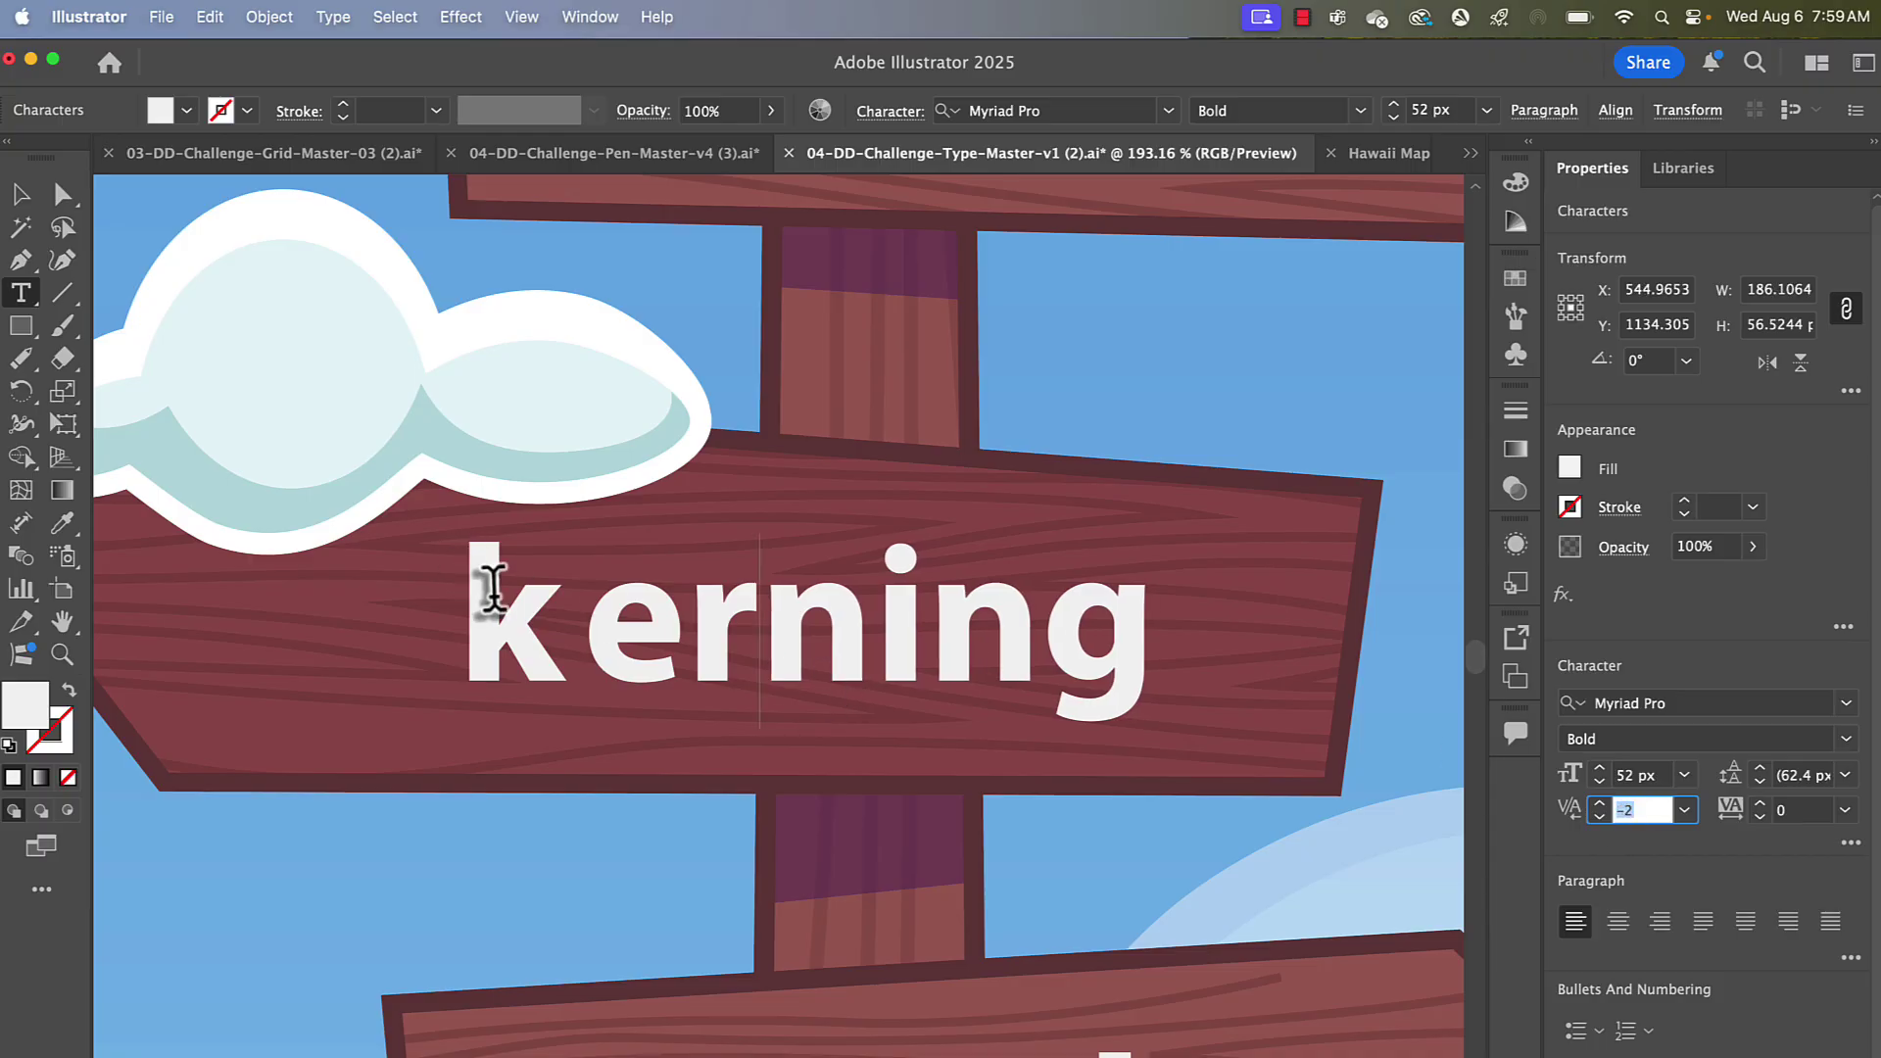
- Set the kerning between k and e to -5, after trying -15
left_click(586, 615)
key("Down")
key("Down")
key("Down")
key("Down")
key("Down")
key("Down")
key("Down")
key("Down")
key("Down")
key("Down")
key("Down")
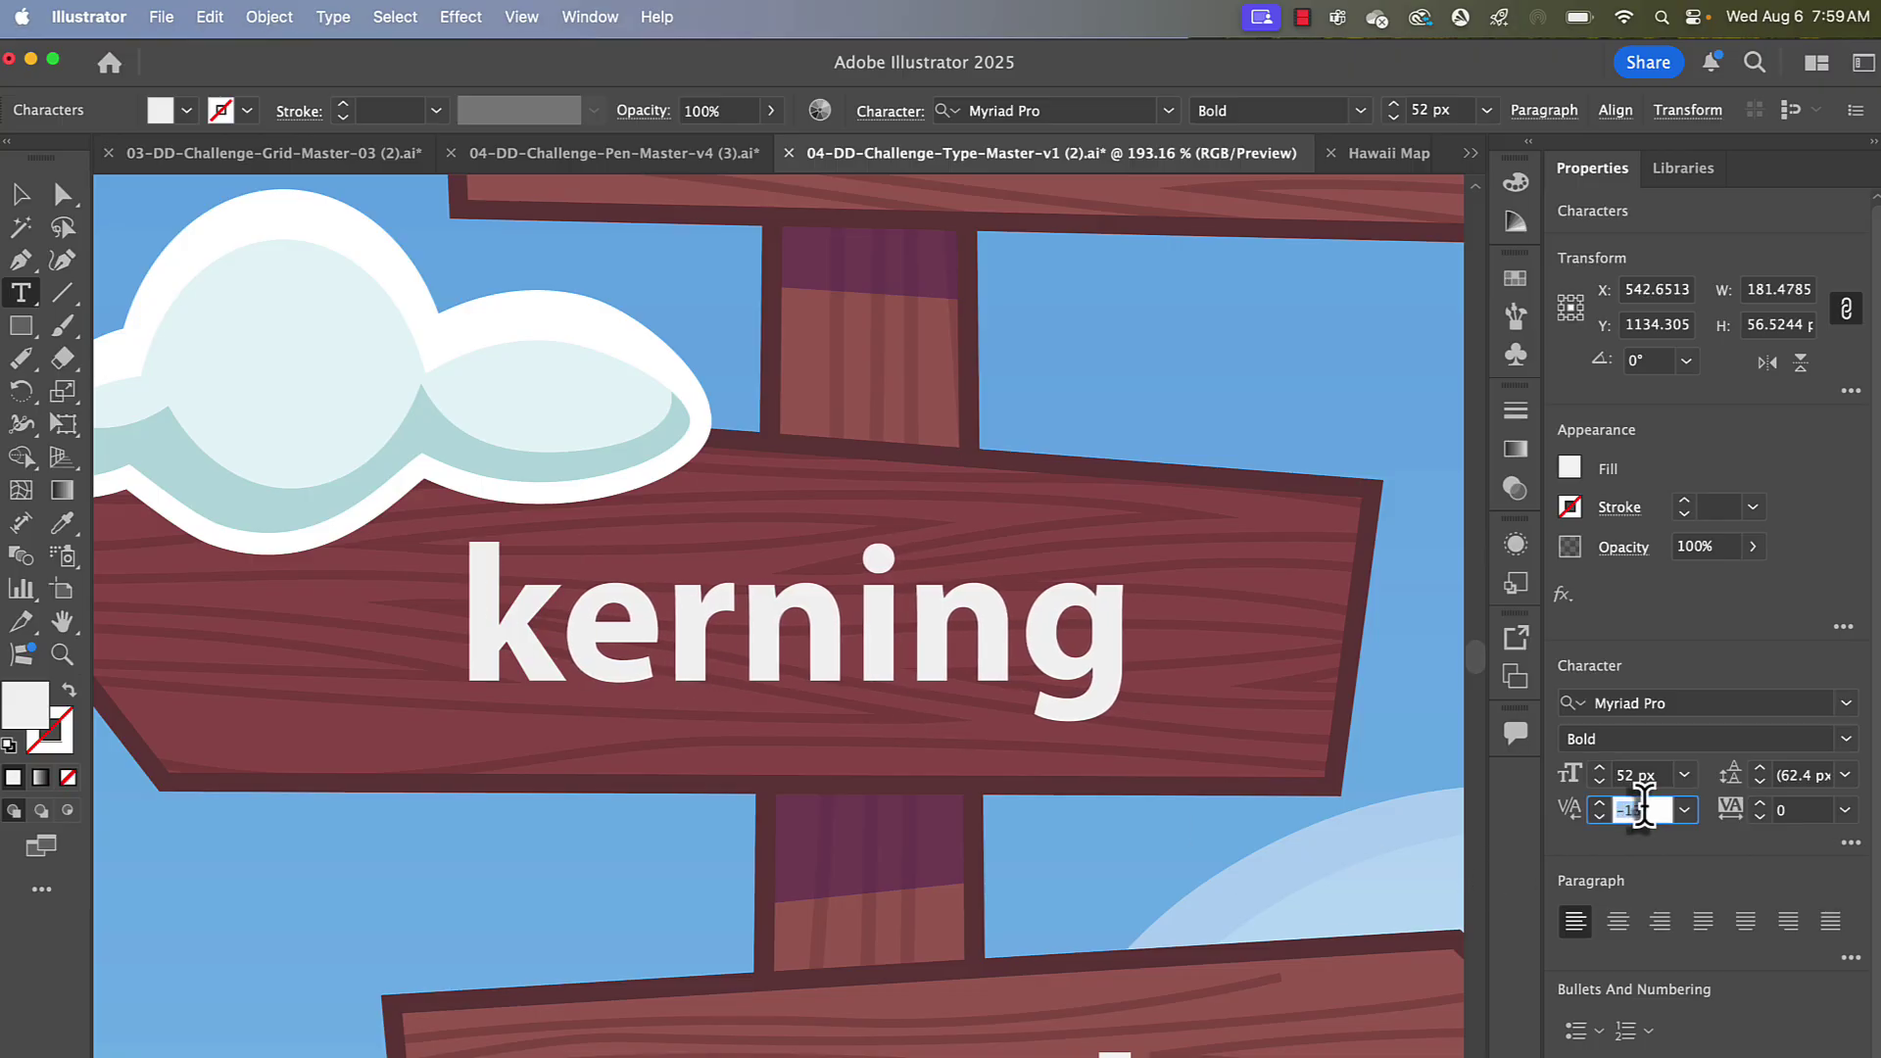
key("Down")
type("-15")
key("Return")
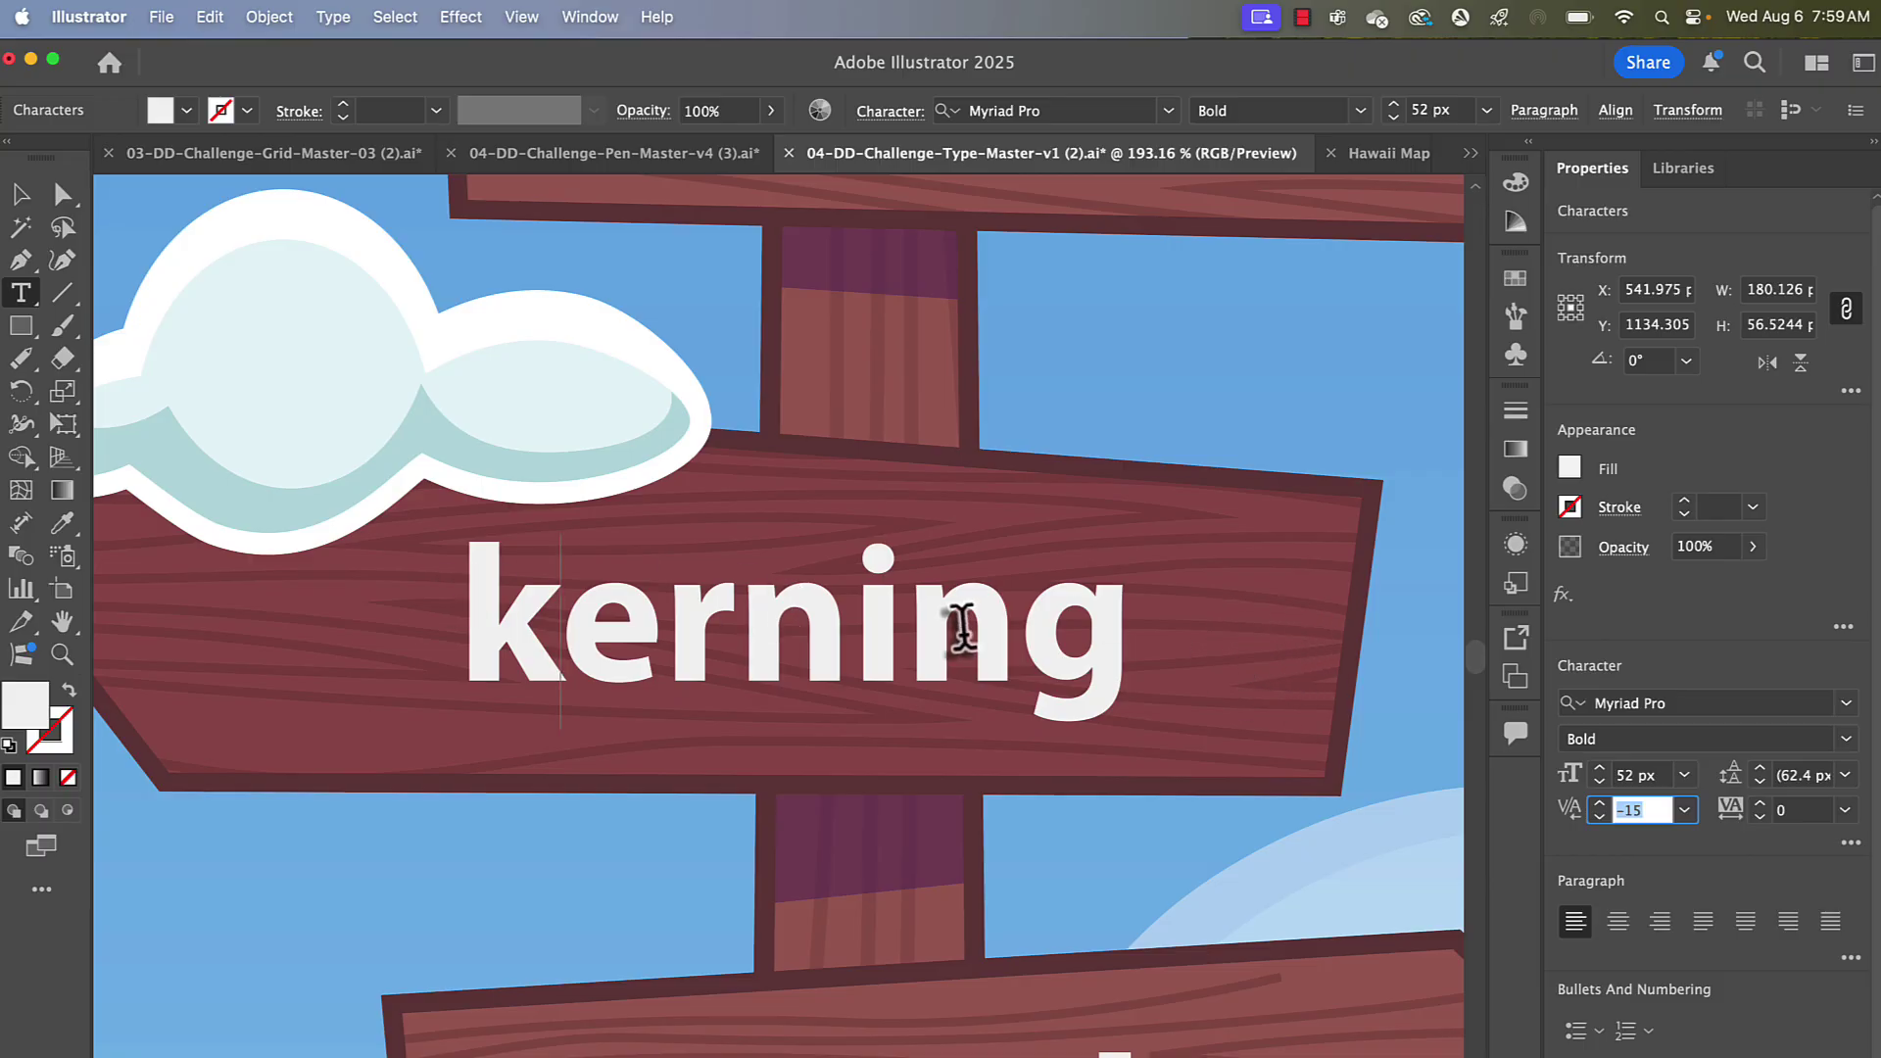
key("BackSpace")
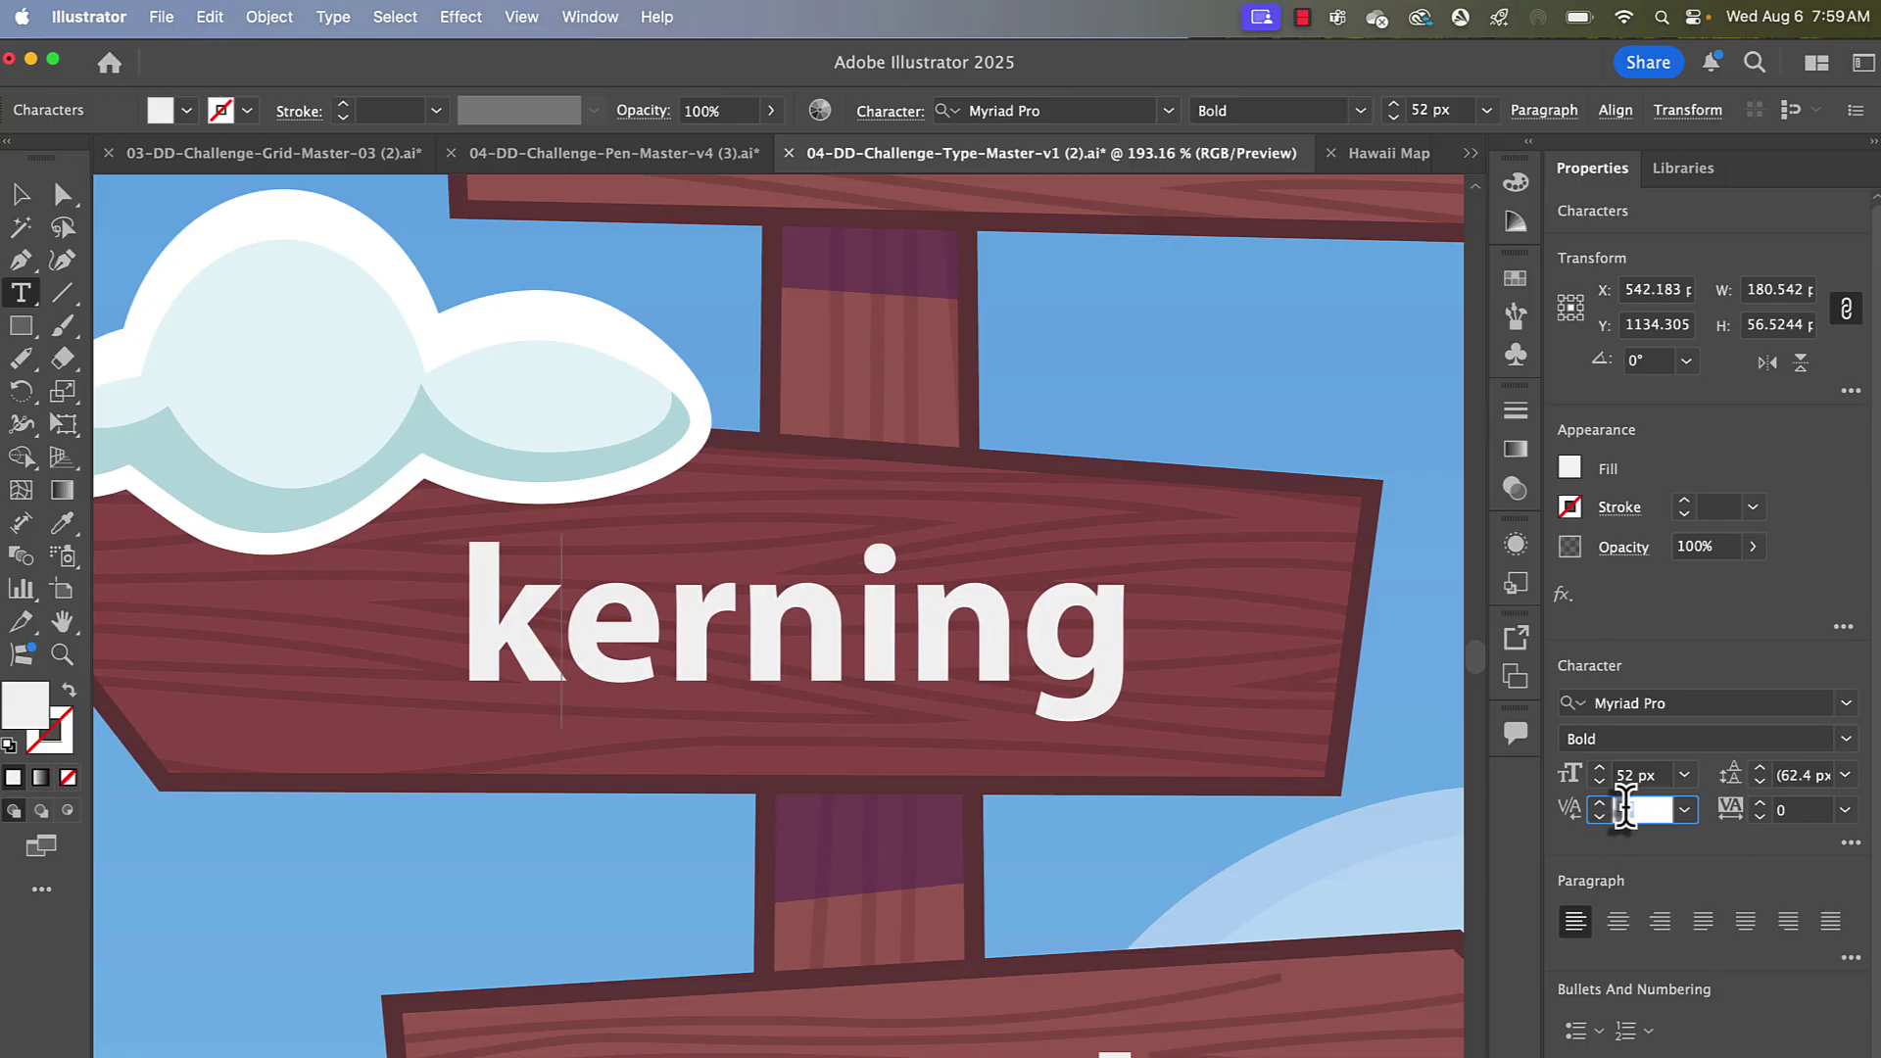
type("-5")
key("Return")
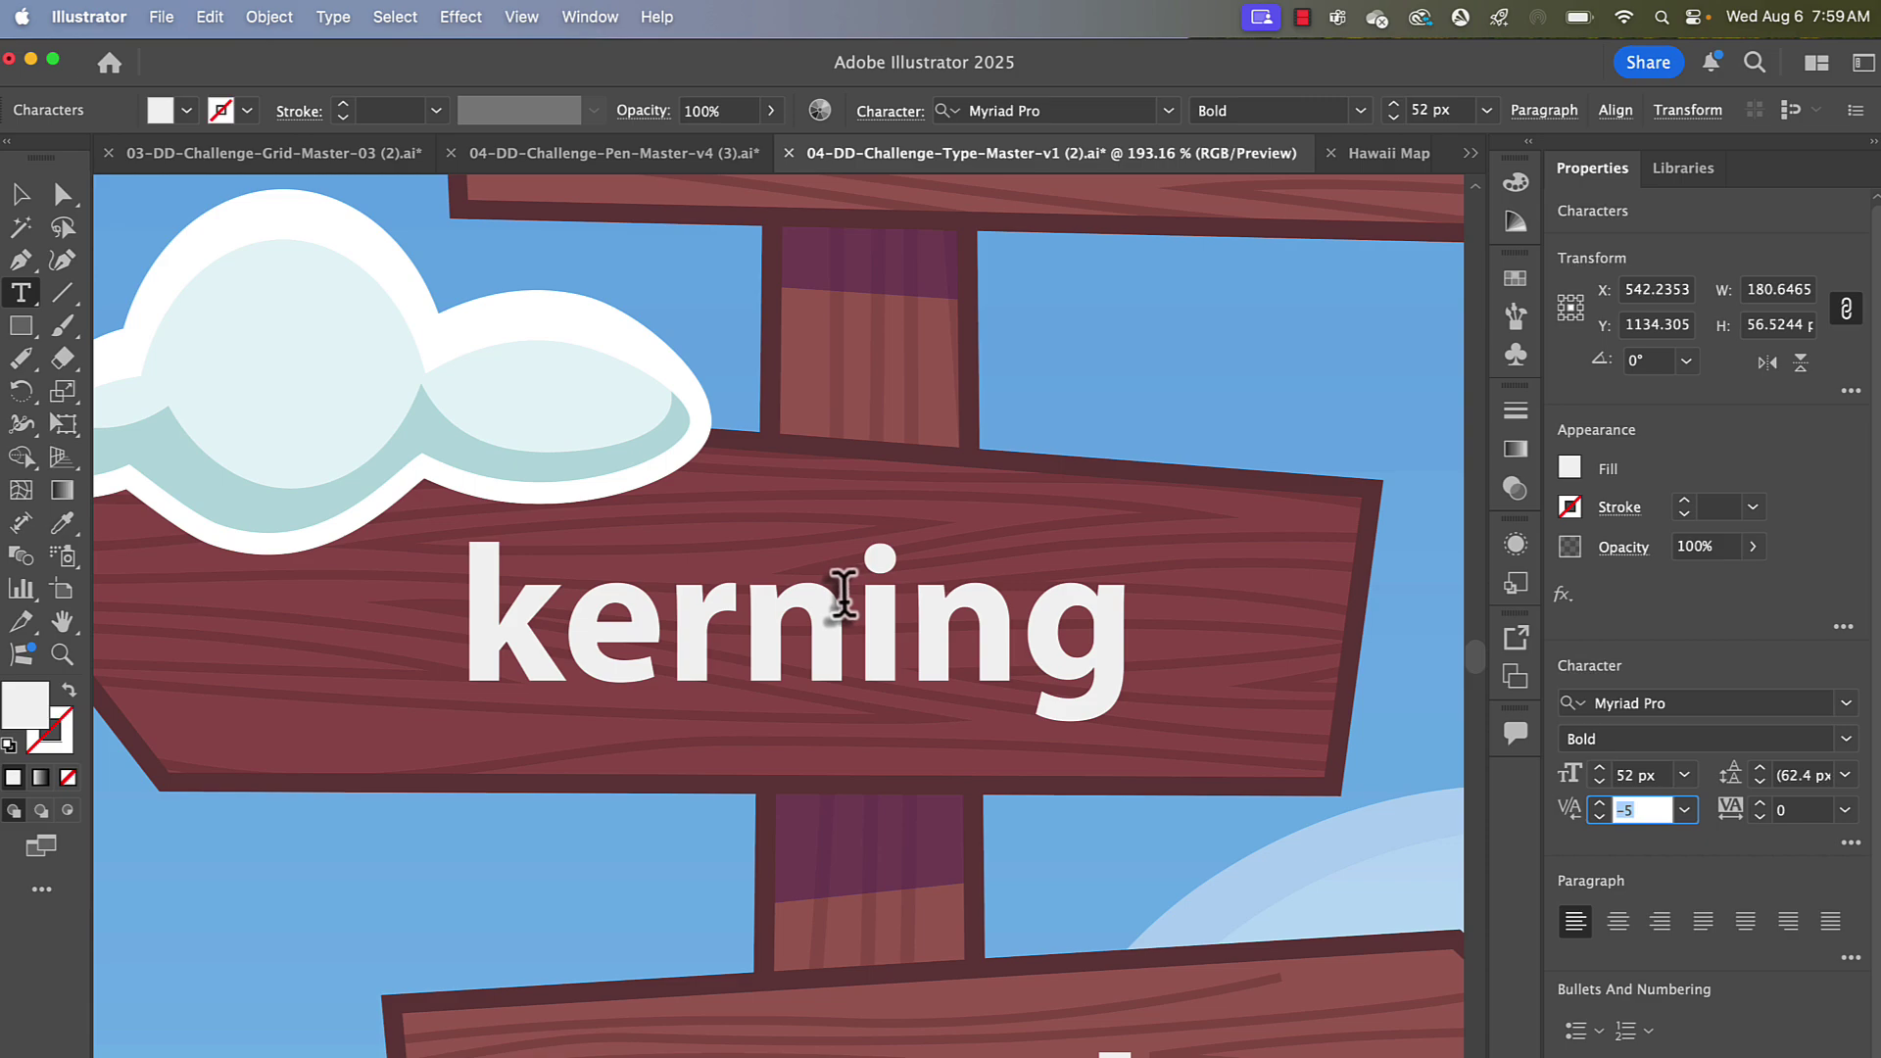
- Select all letters of 'tracking', reset tracking to 0 from the presets, then step it to -1
left_click(20, 195)
scroll(438, 402, "up", 10)
scroll(441, 391, "right", 5)
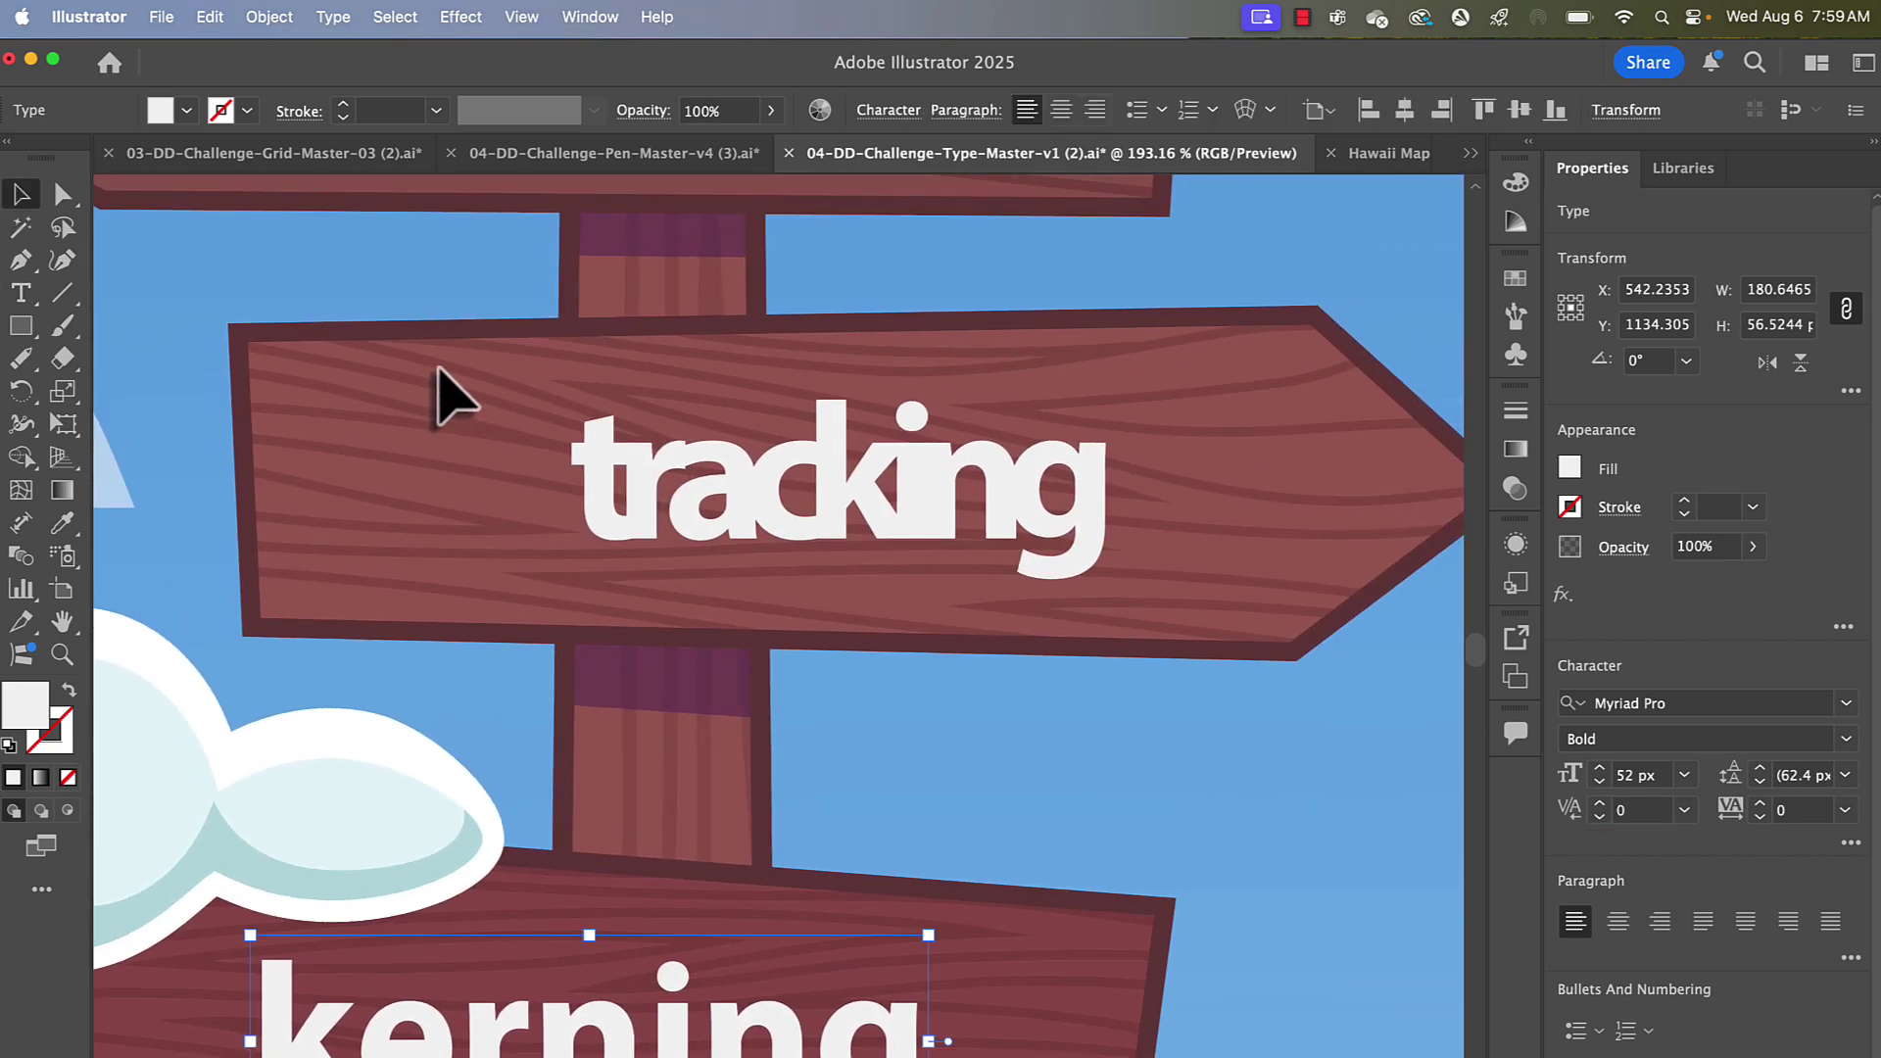
scroll(742, 560, "up", 3)
double_click(697, 594)
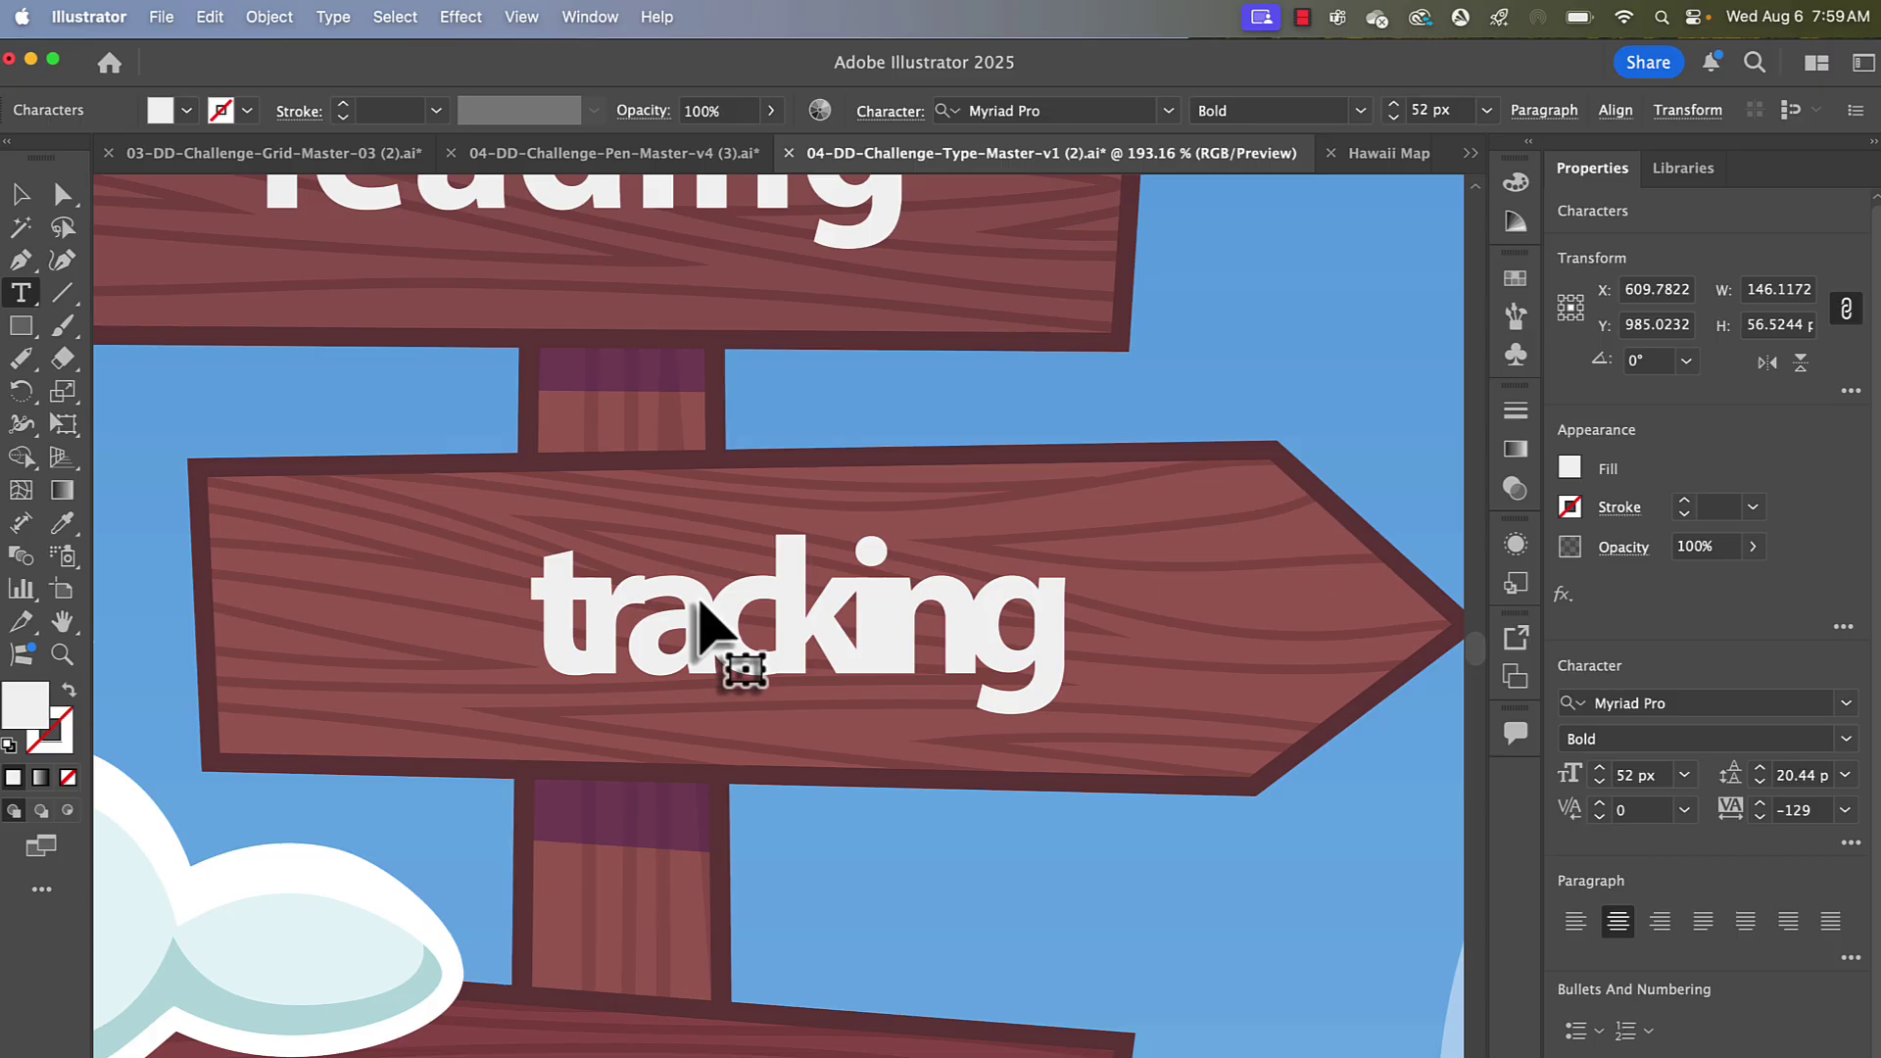
key("super+a")
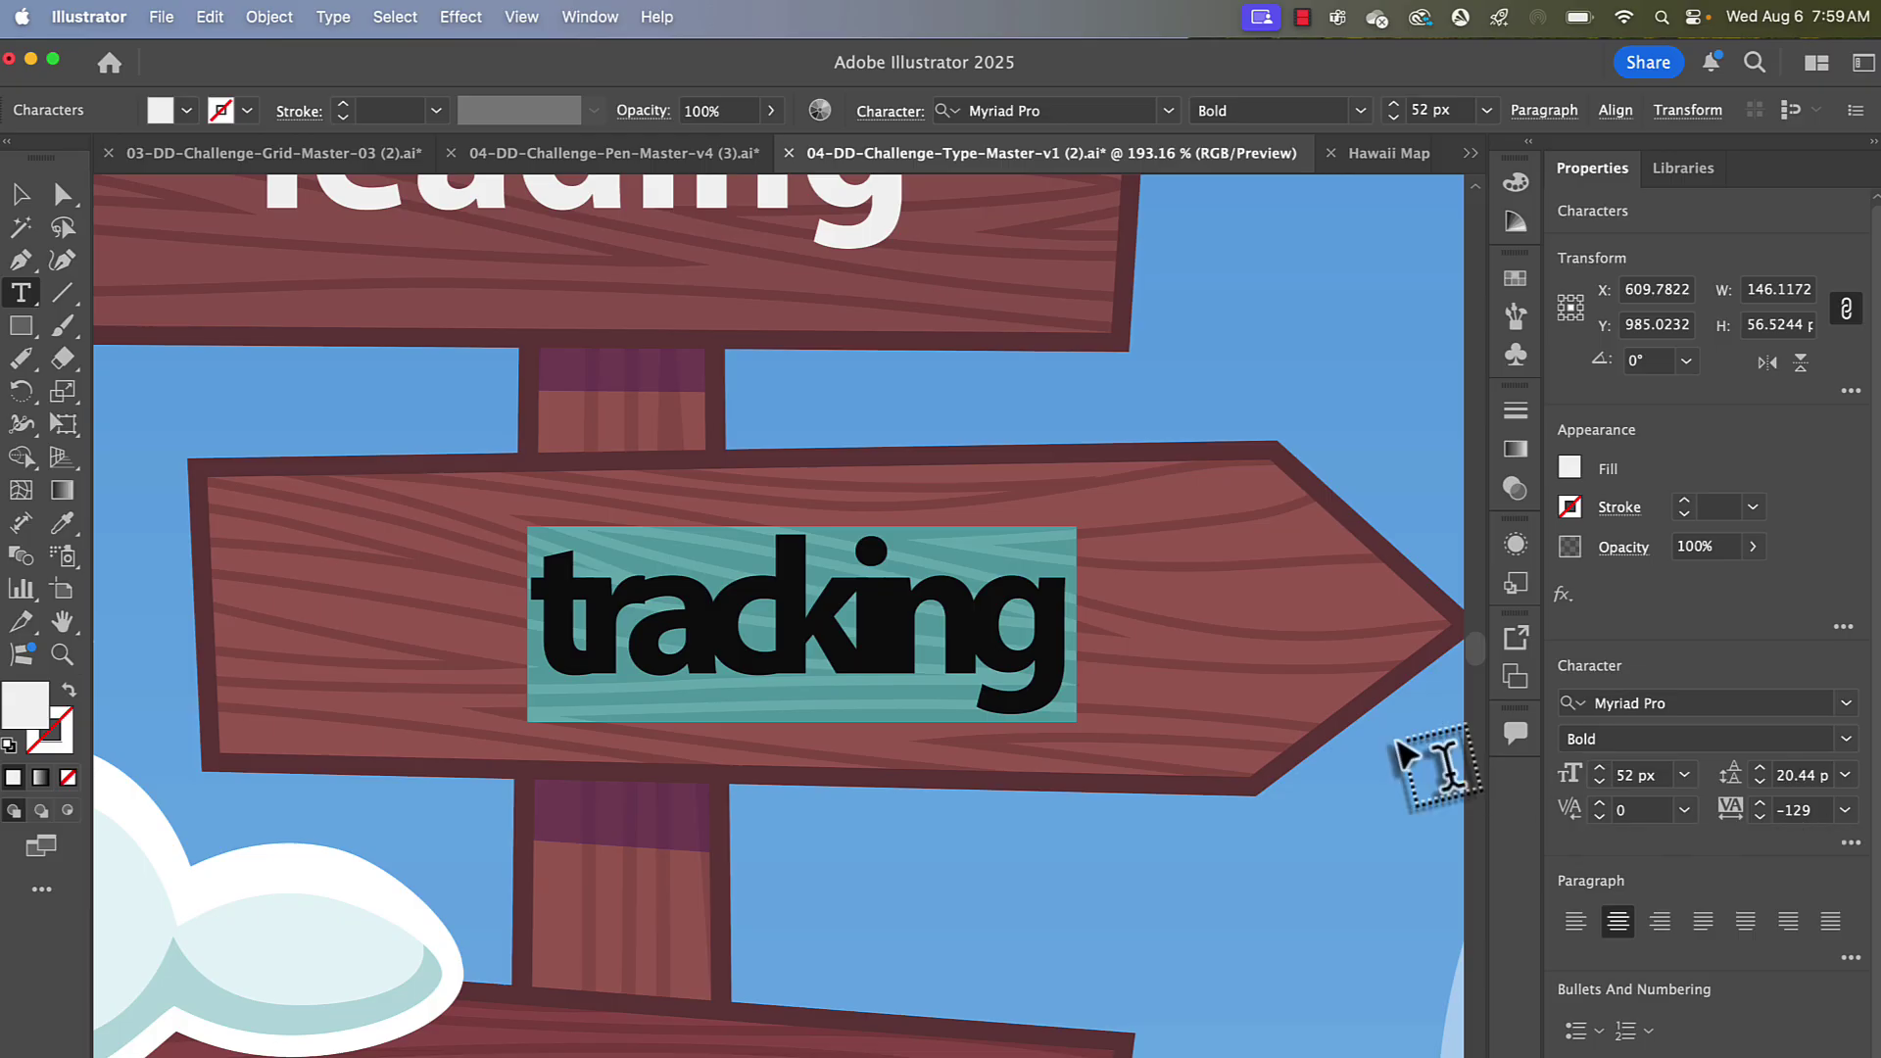
left_click(1845, 811)
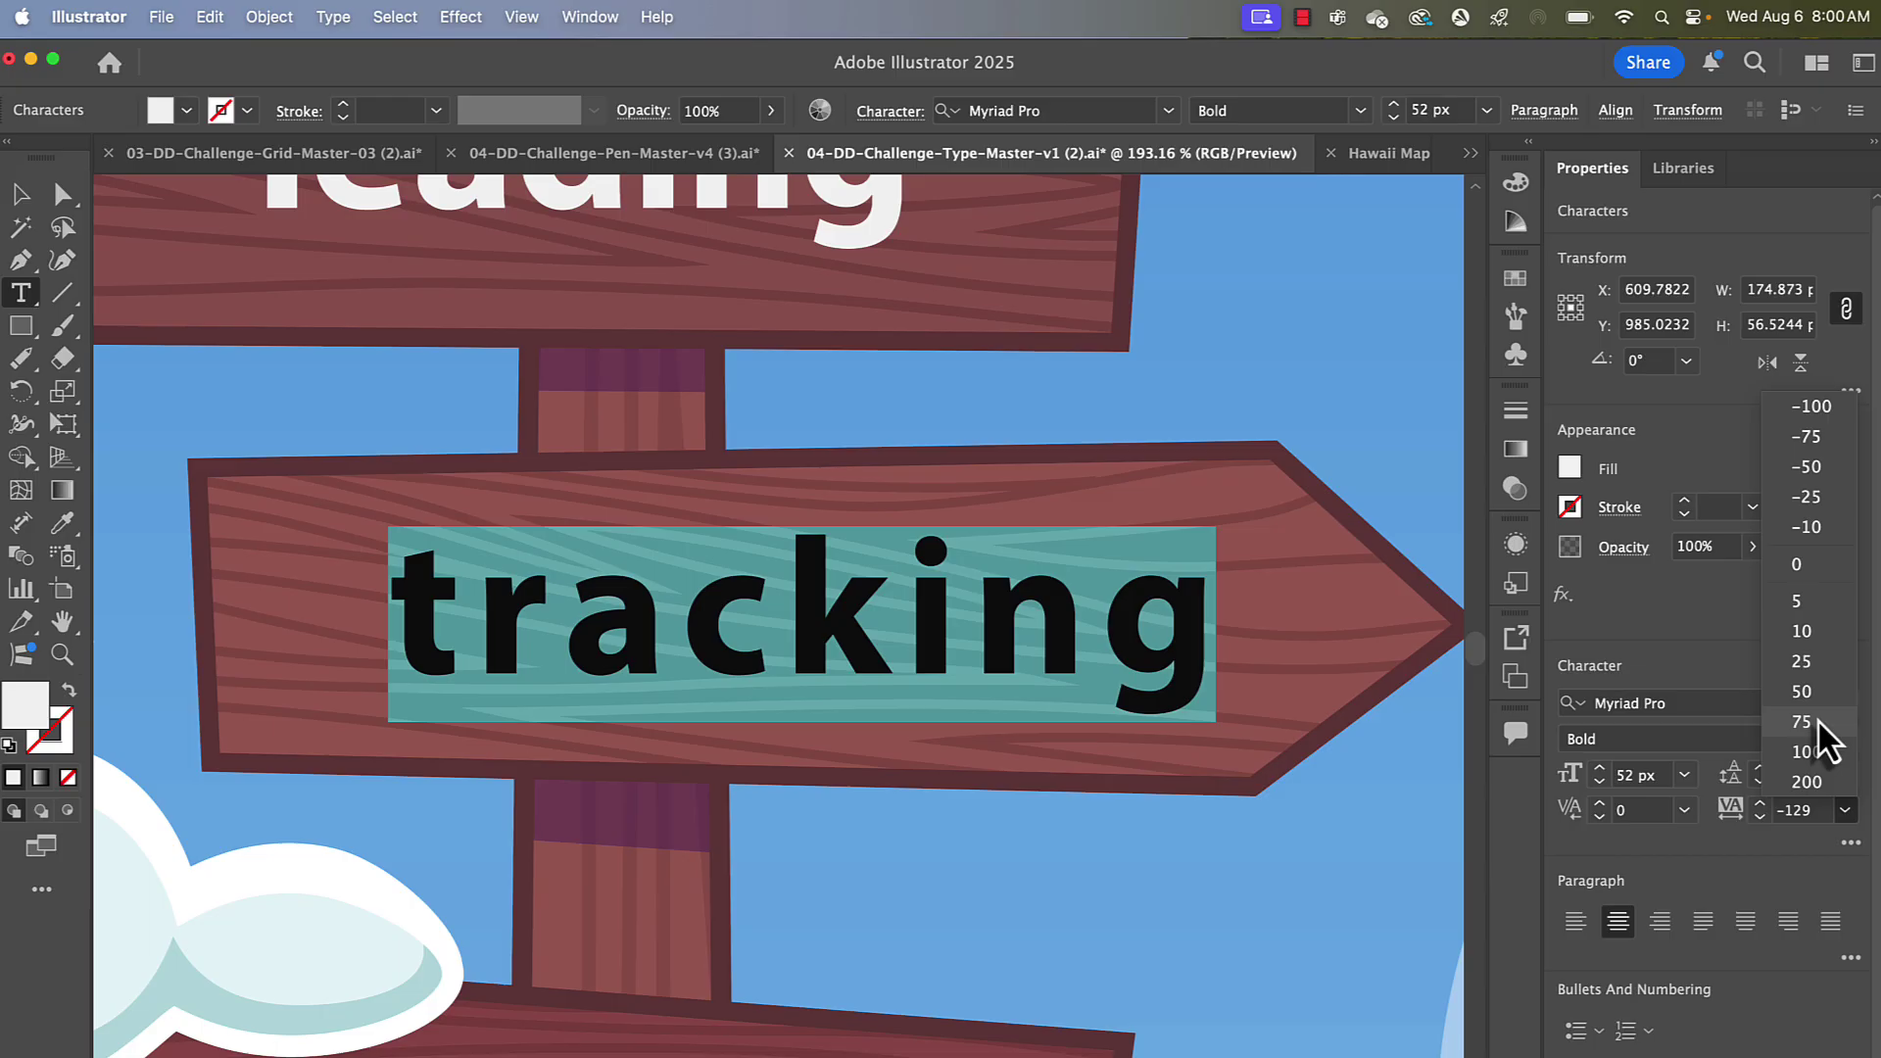
left_click(1801, 571)
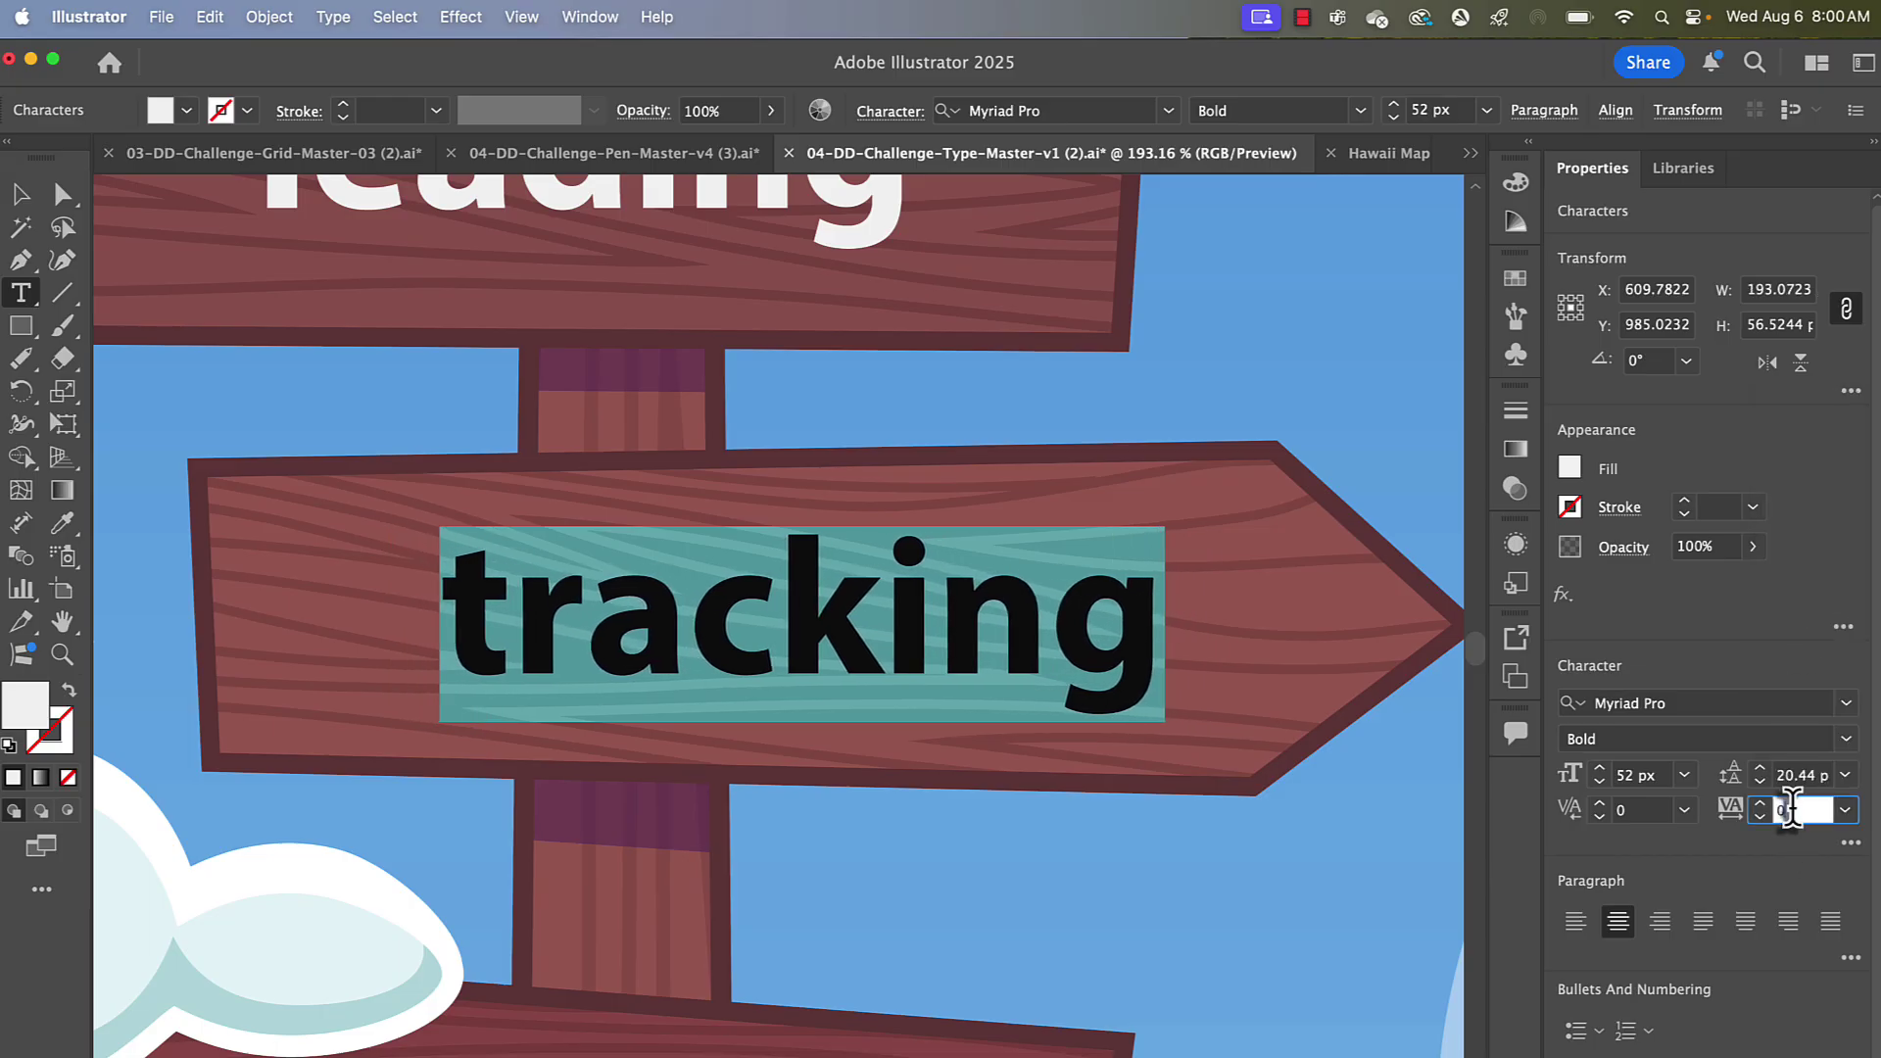
key("Down")
key("Down")
key("Down")
key("Down")
key("Down")
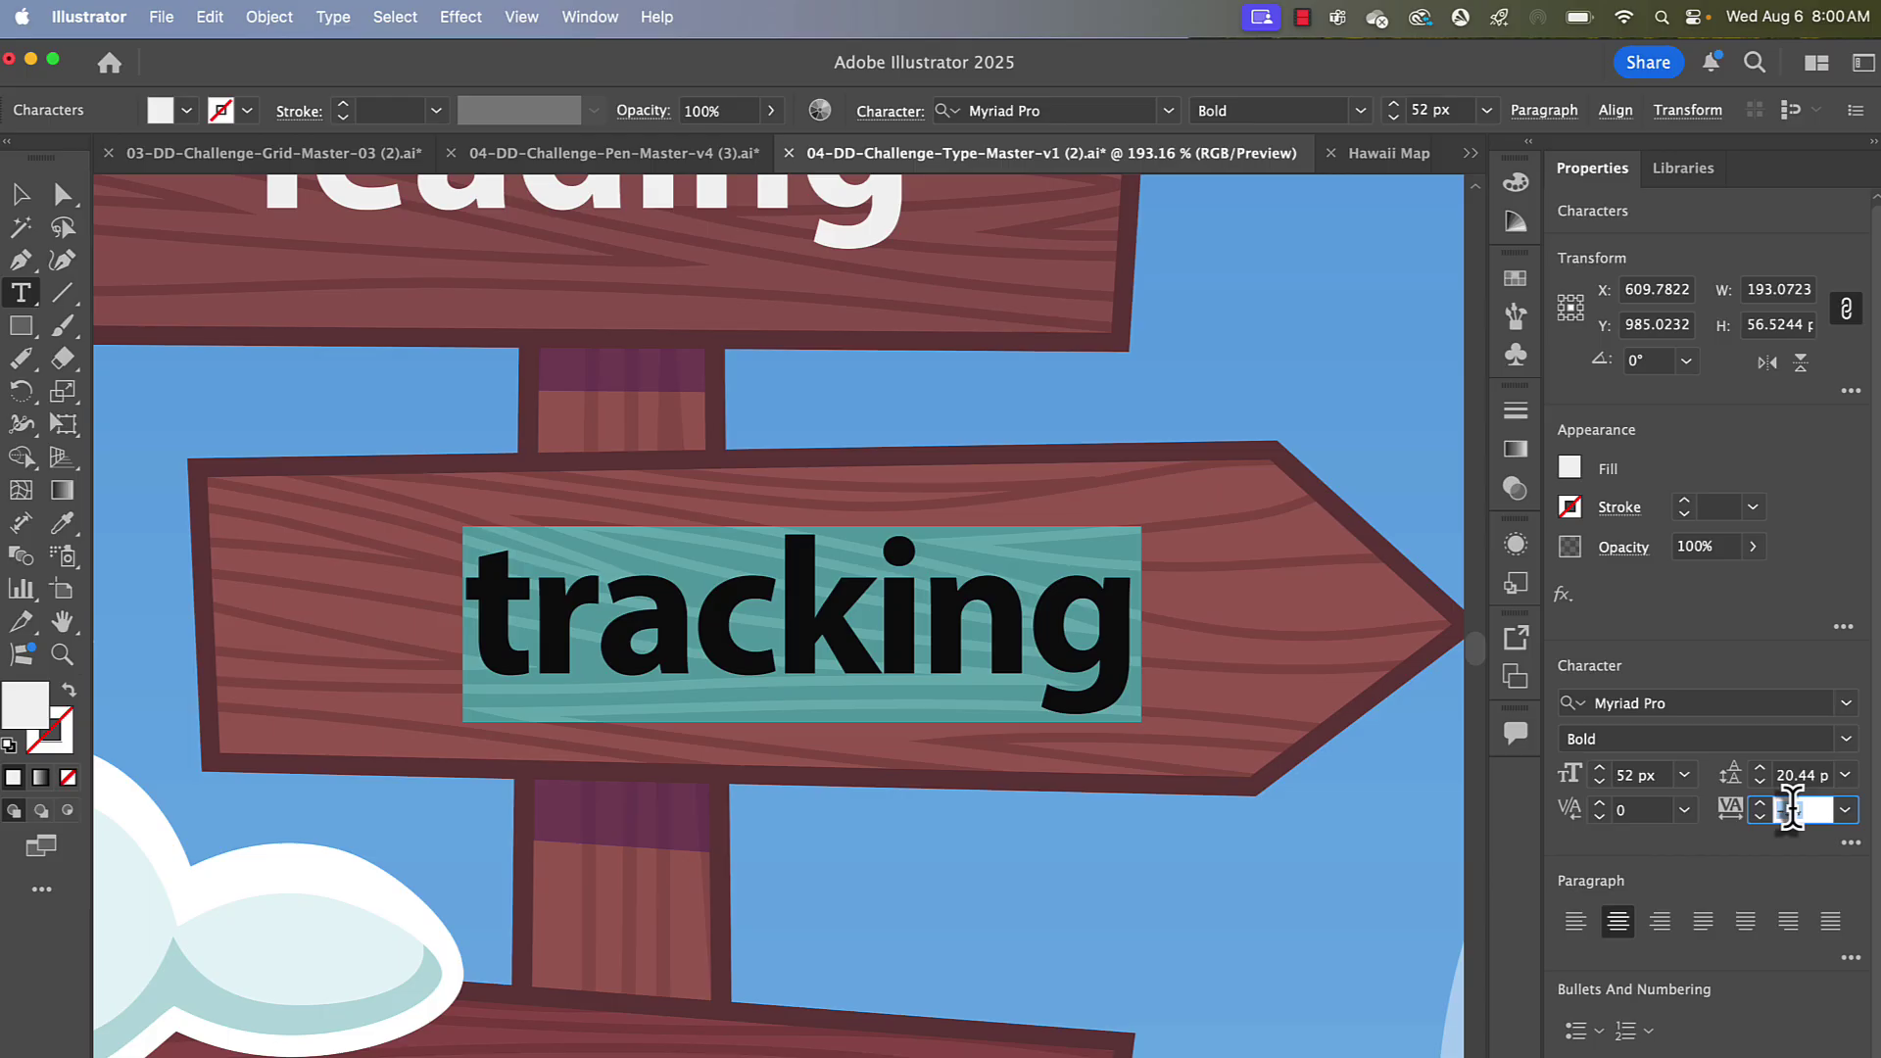
key("Up")
key("Up")
key("Up")
key("Up")
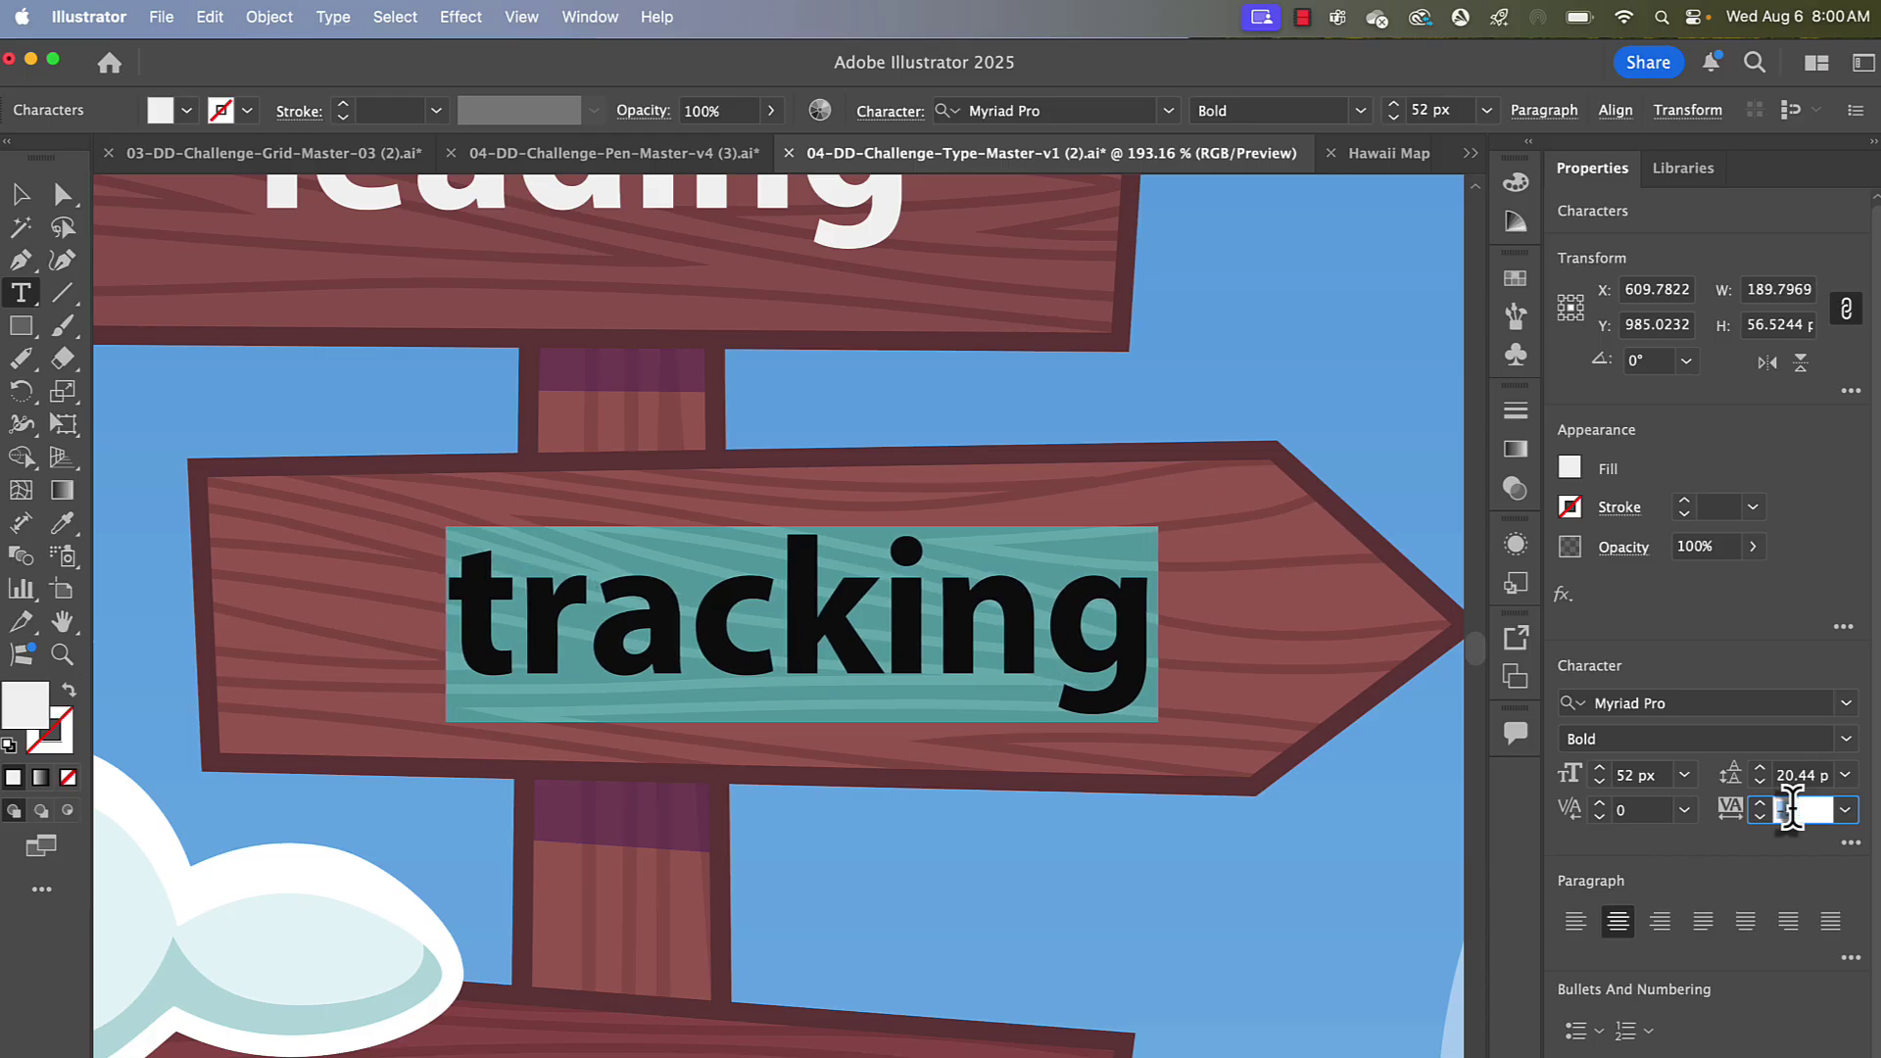
key("Up")
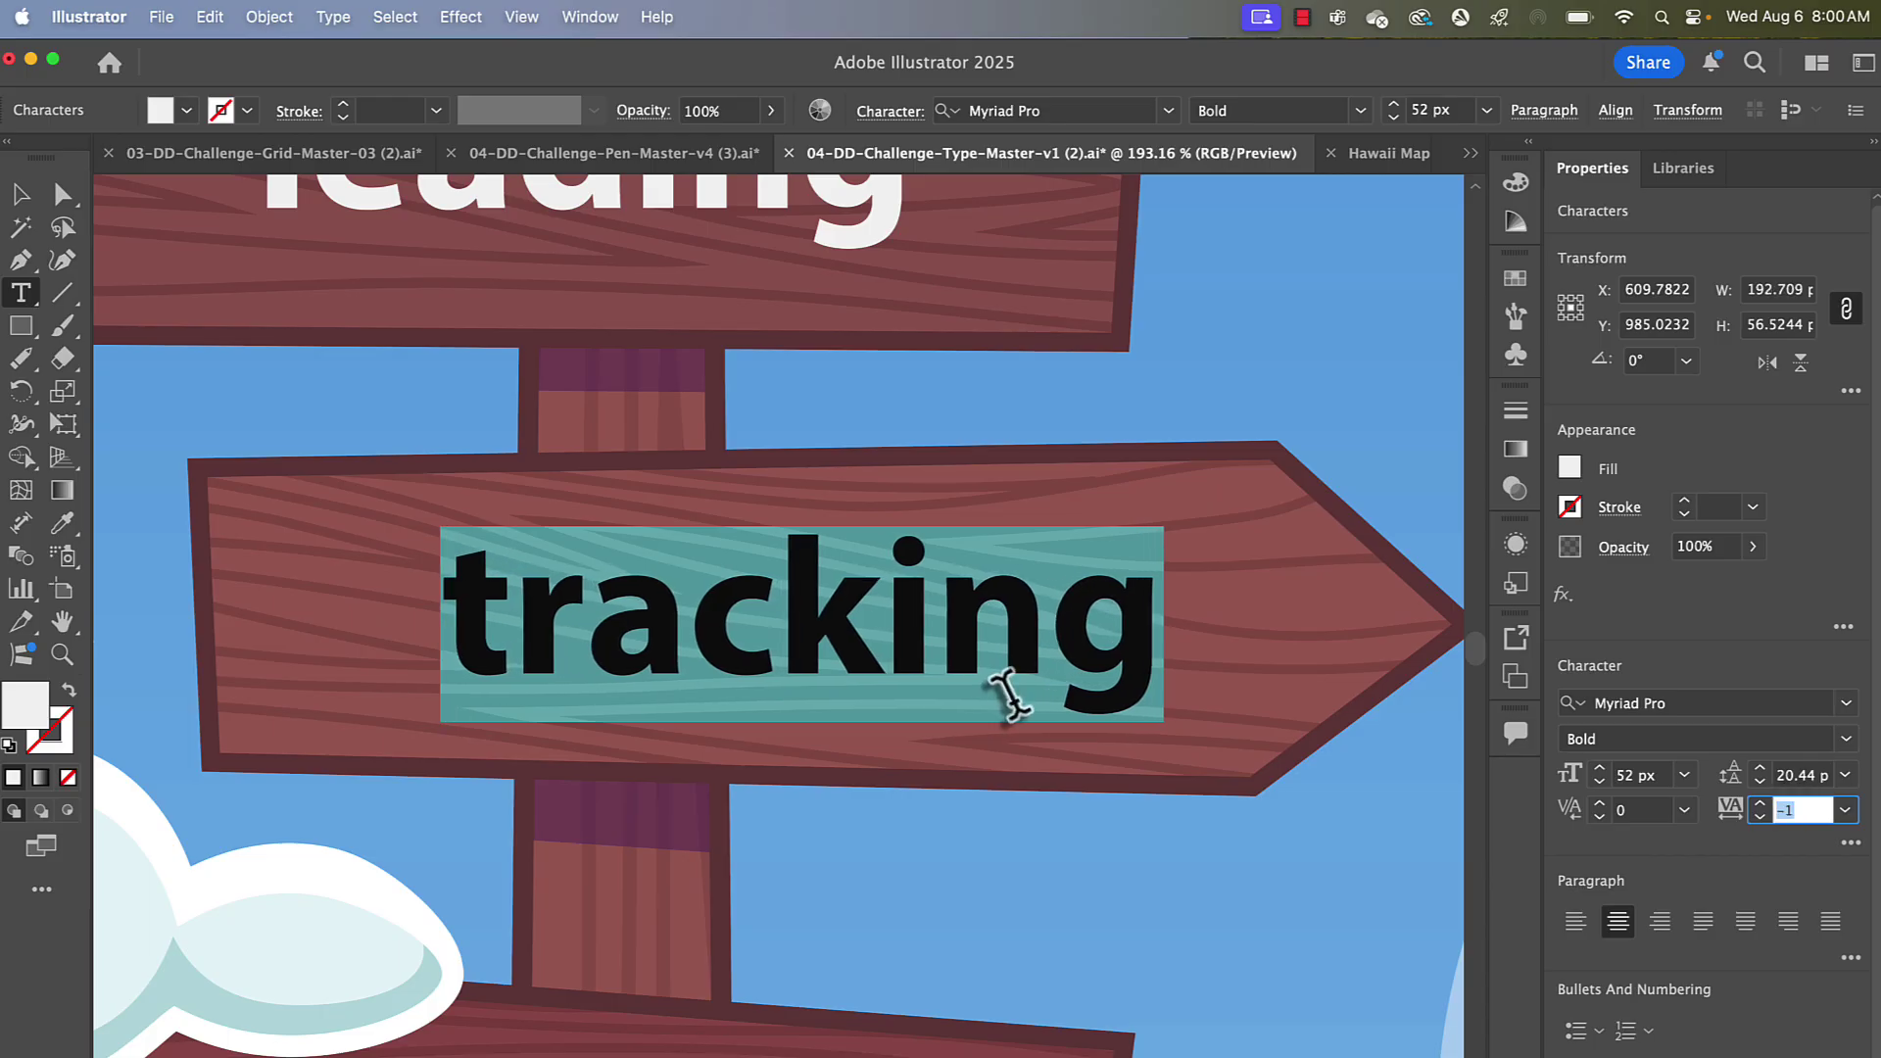
- Move the two-line 'leading' text block to the right on its sign
left_click(23, 204)
scroll(235, 357, "up", 8)
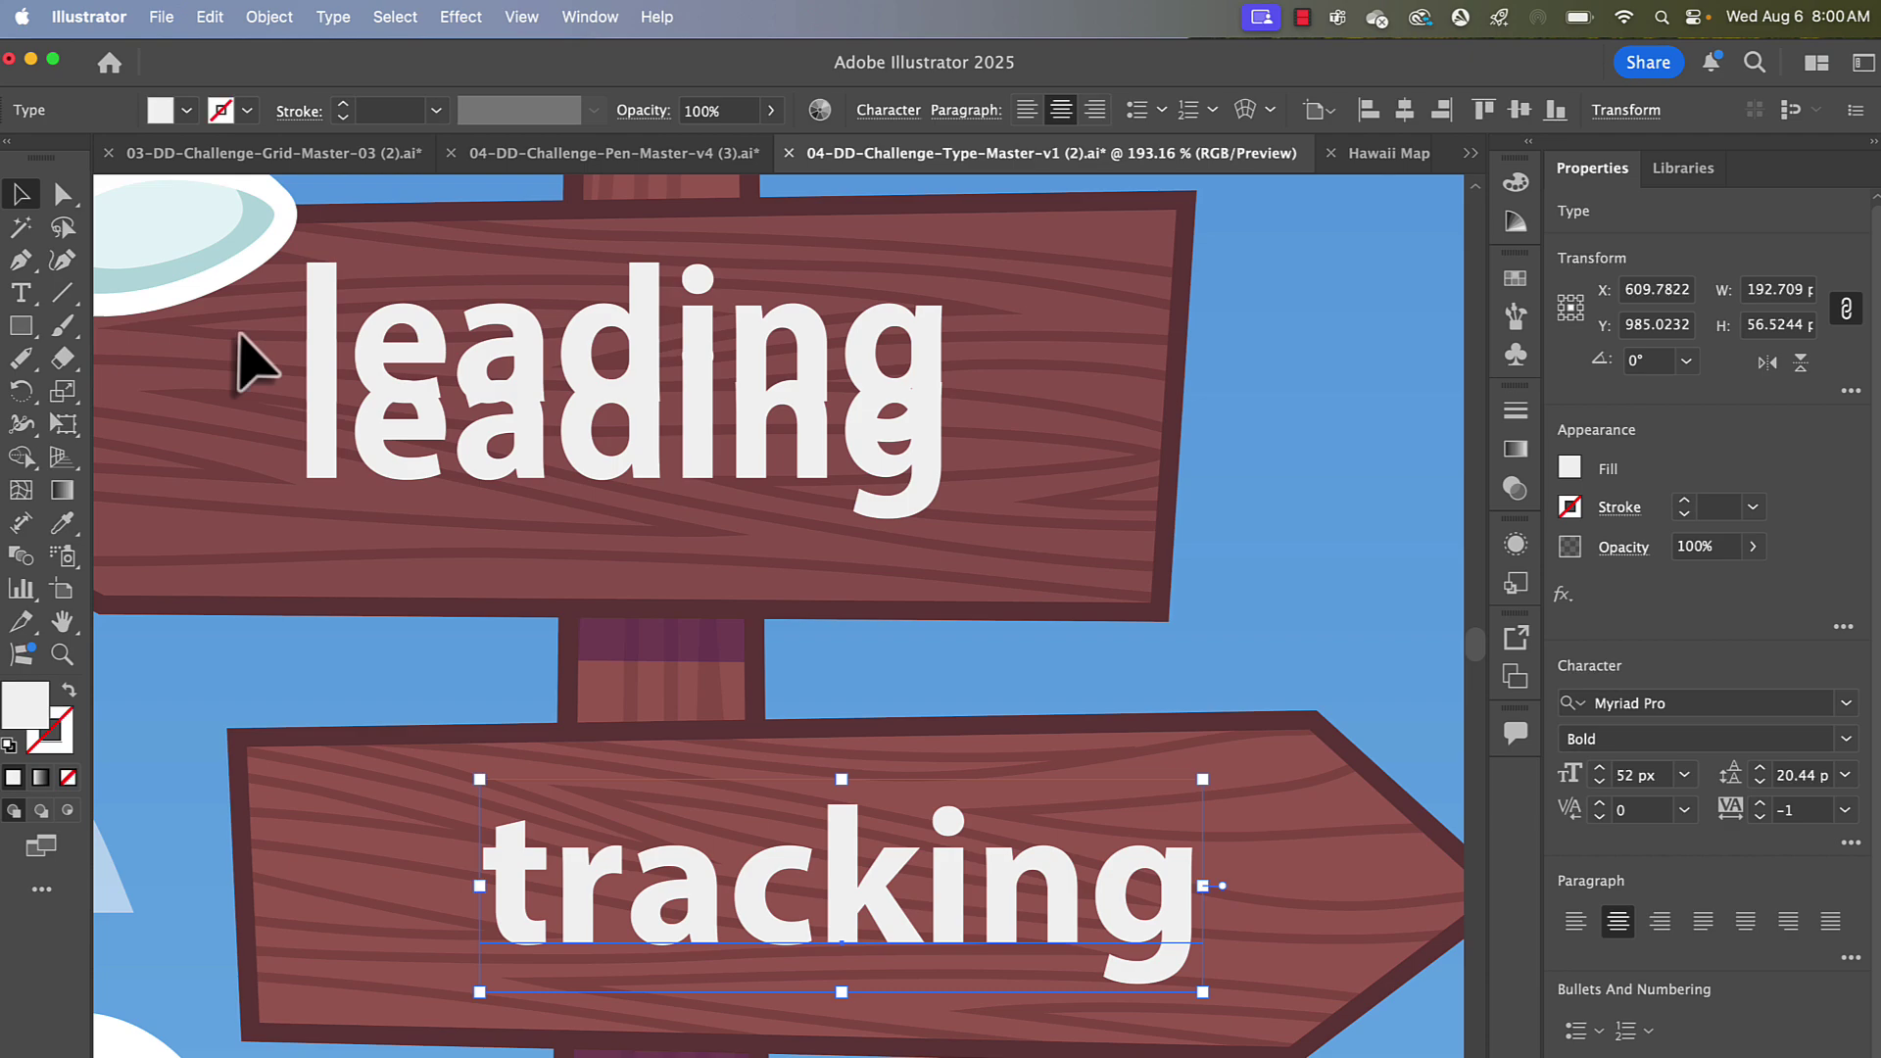
left_click(525, 601)
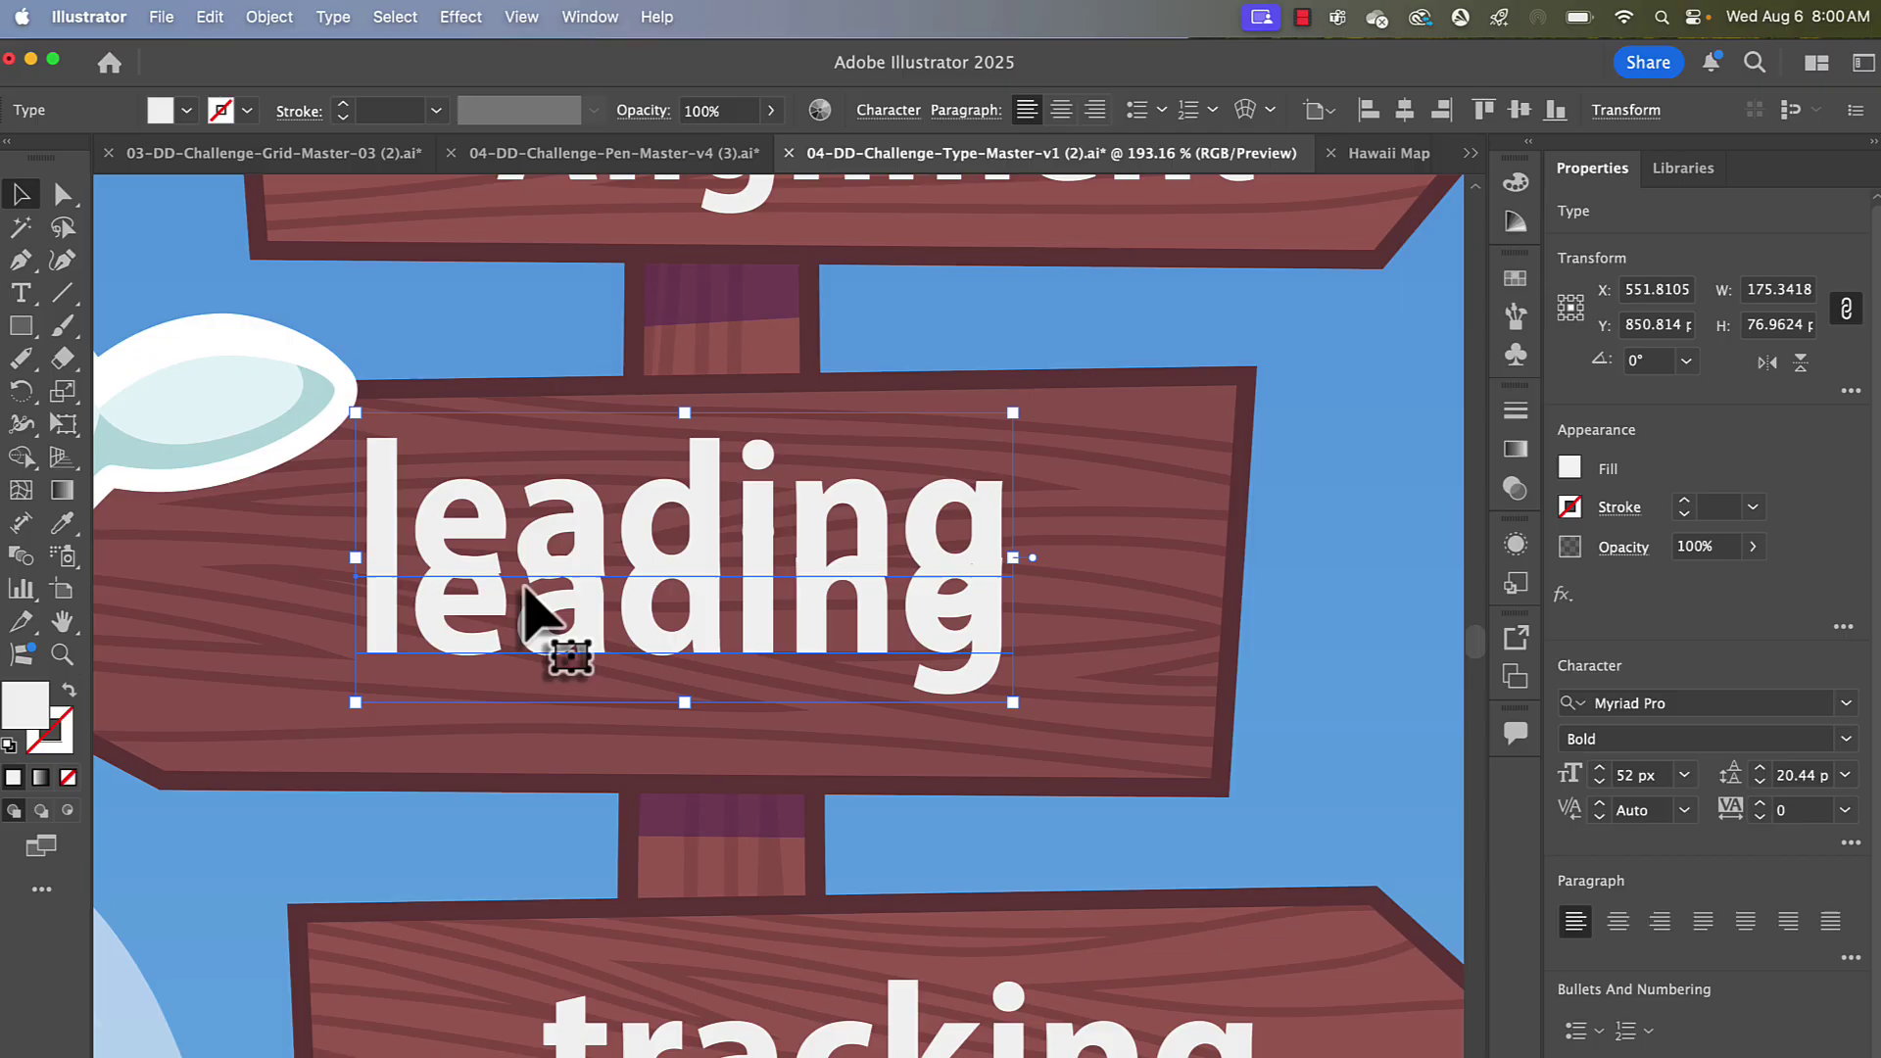
left_click_drag(538, 600, 588, 603)
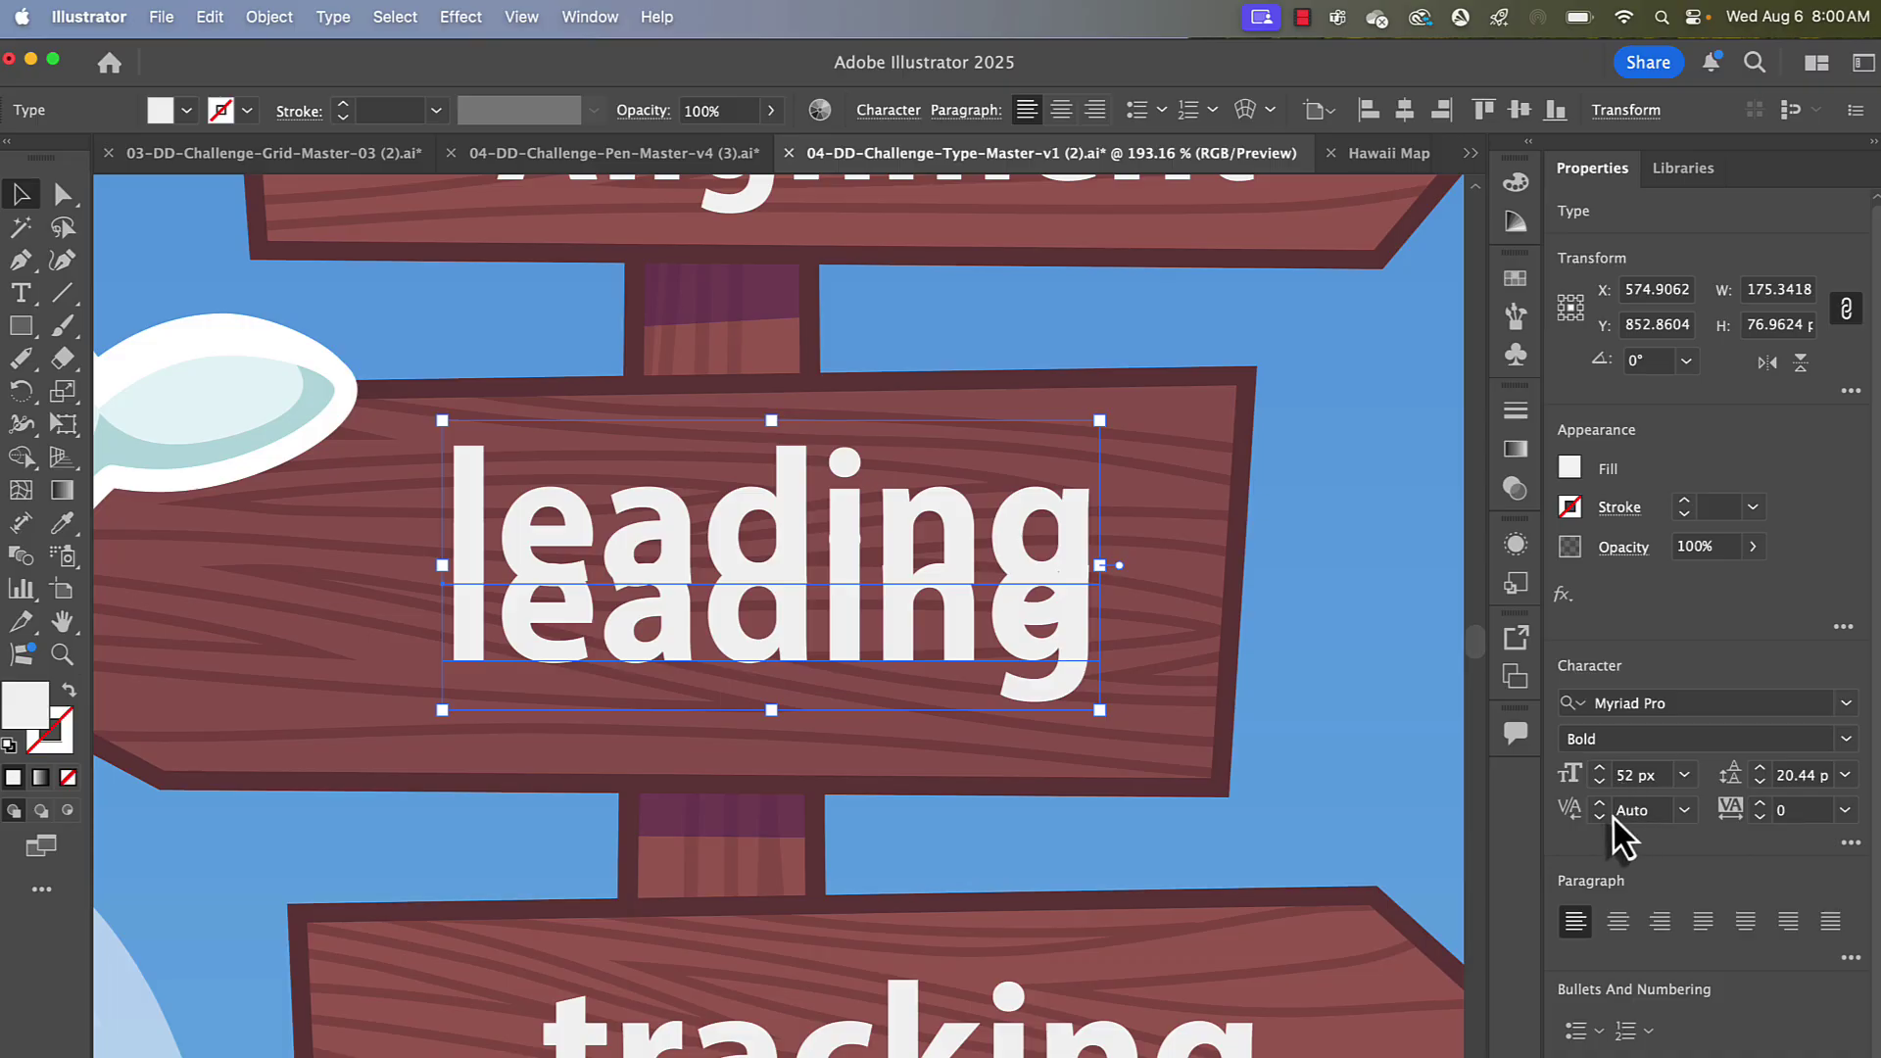
- Increase the line spacing so the second 'leading' line sits further down
left_click(1797, 775)
scroll(1796, 775, "up", 15)
scroll(1795, 775, "up", 10)
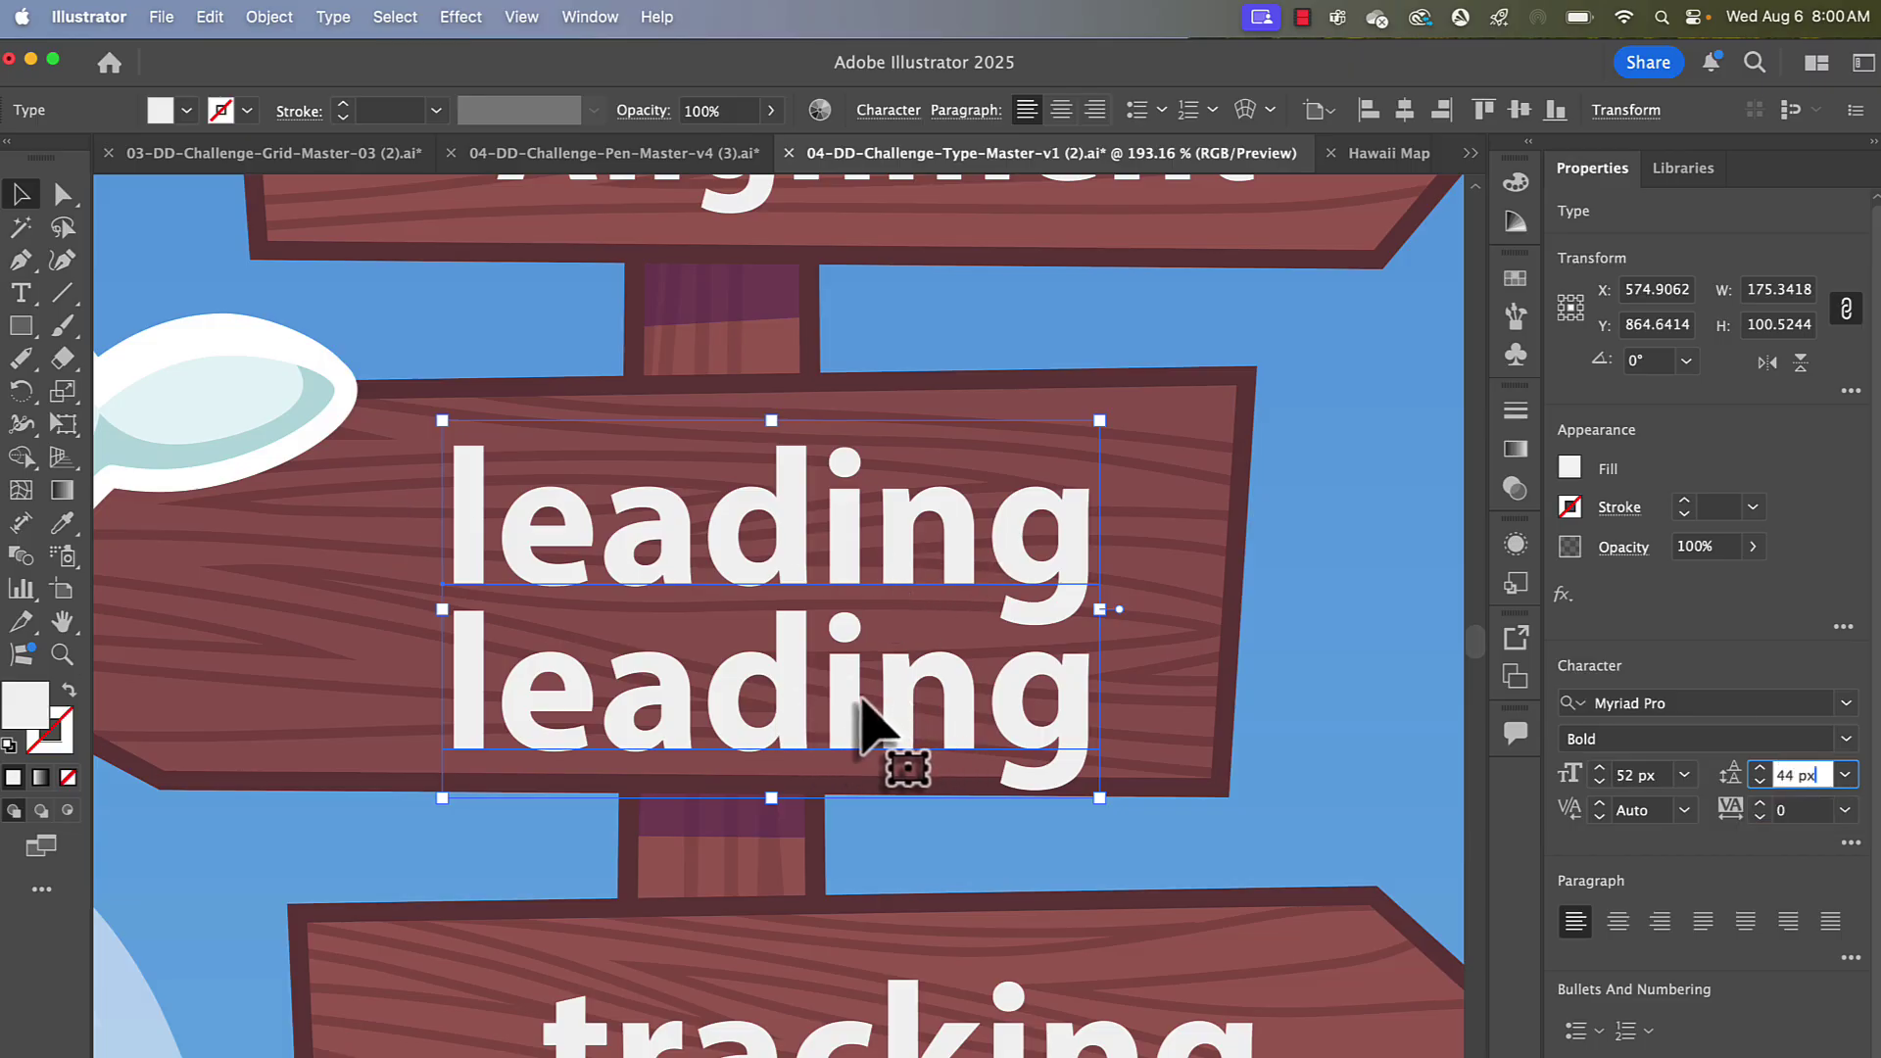
left_click(24, 294)
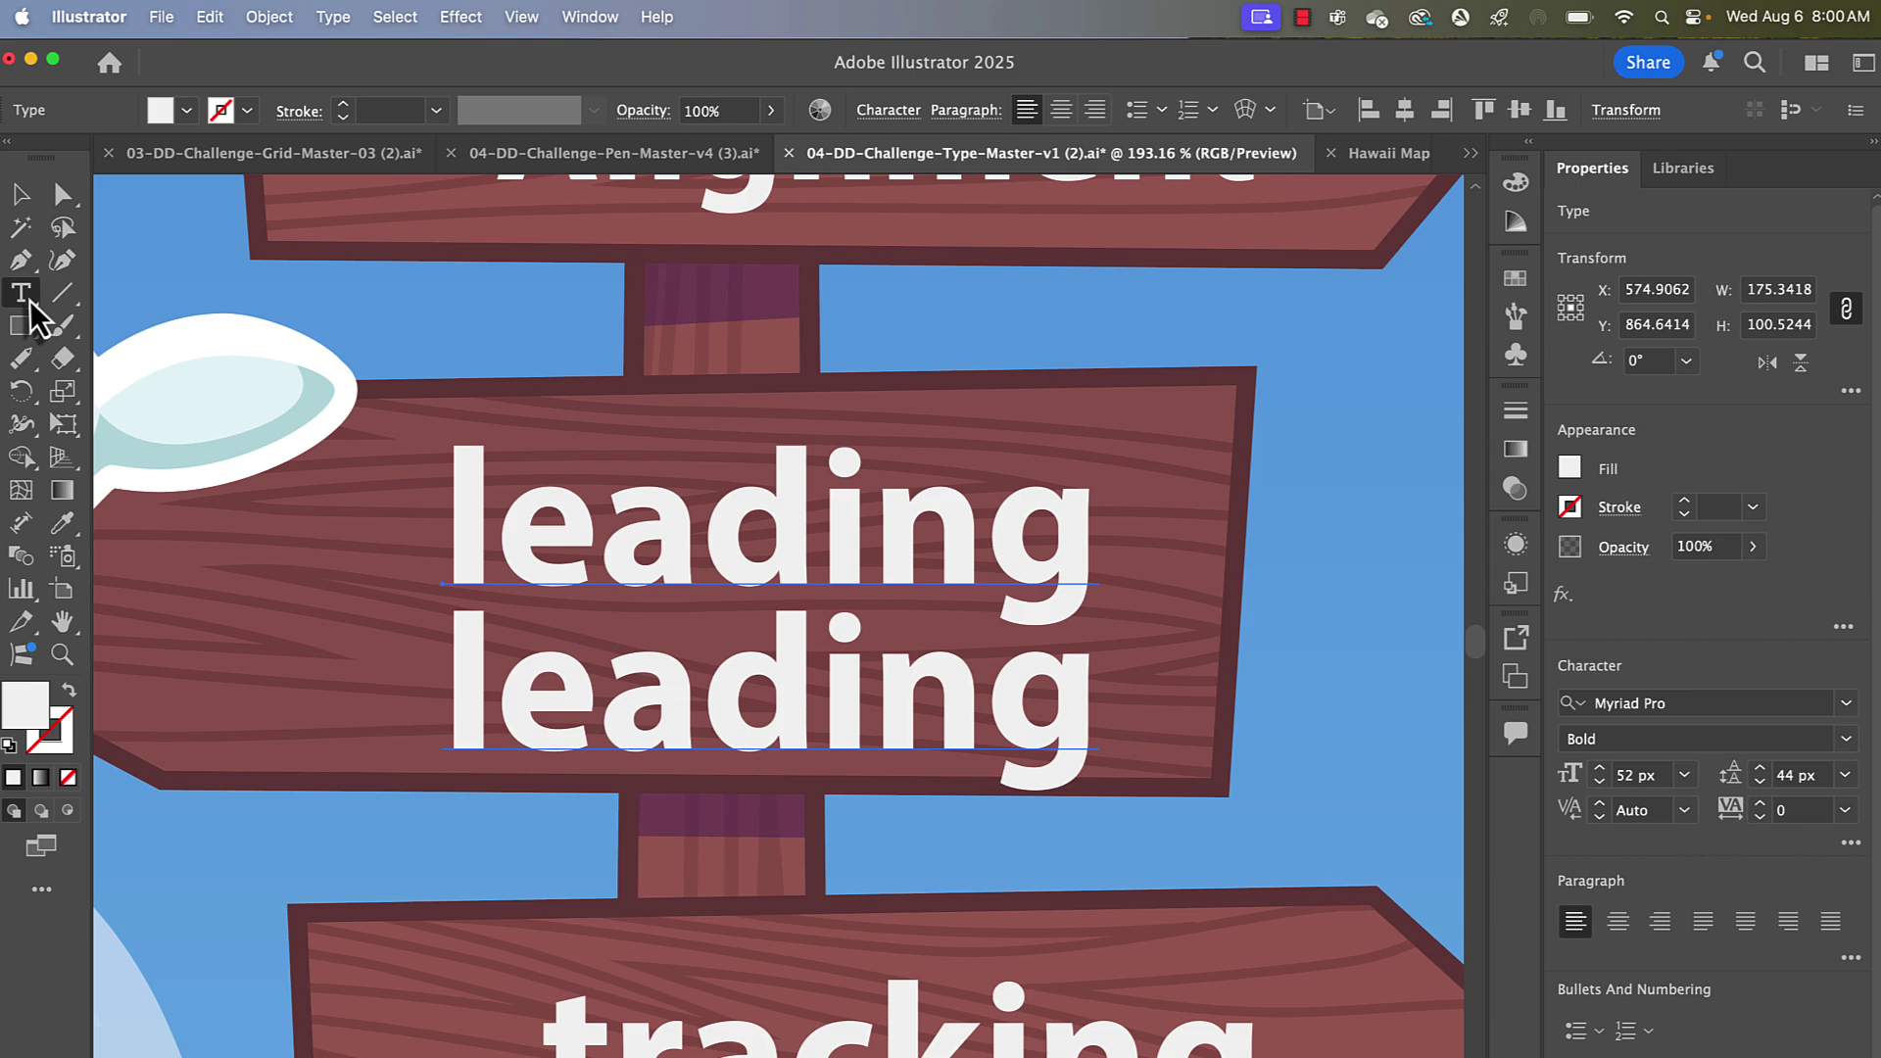
left_click_drag(462, 672, 1167, 683)
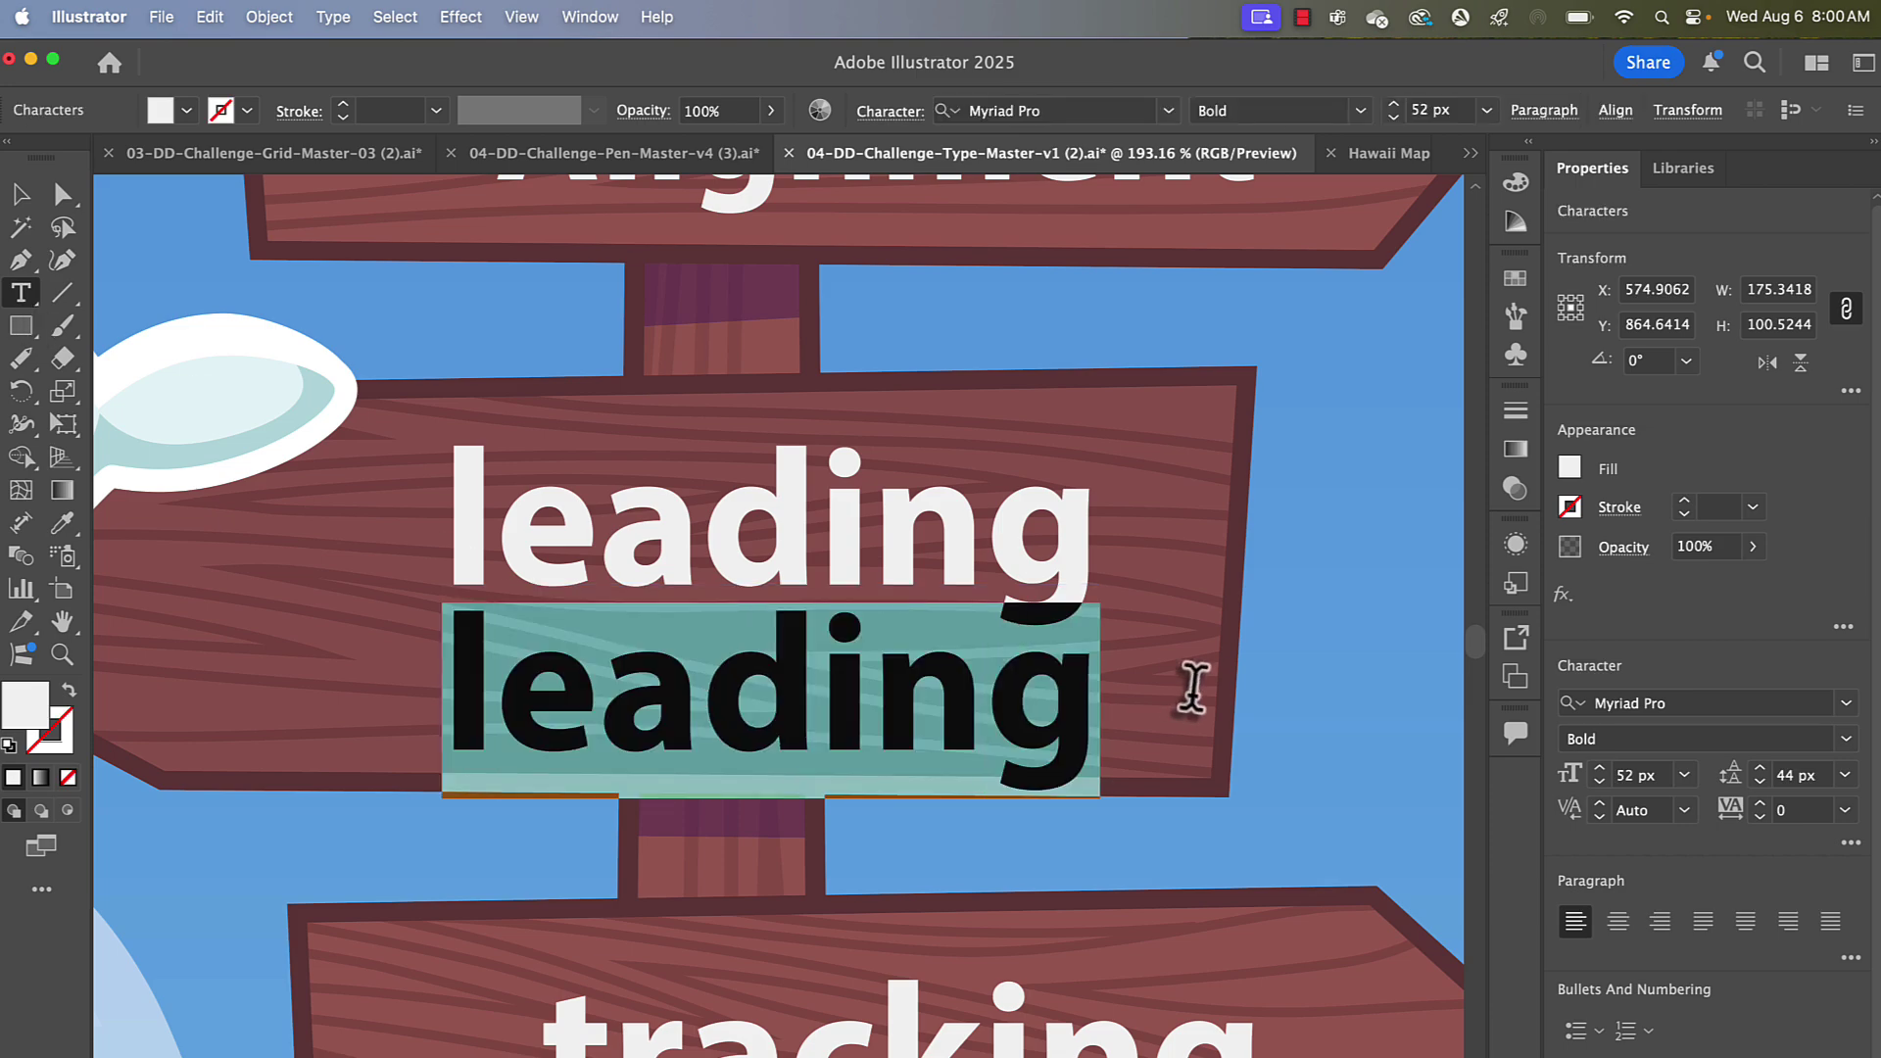
left_click(1791, 774)
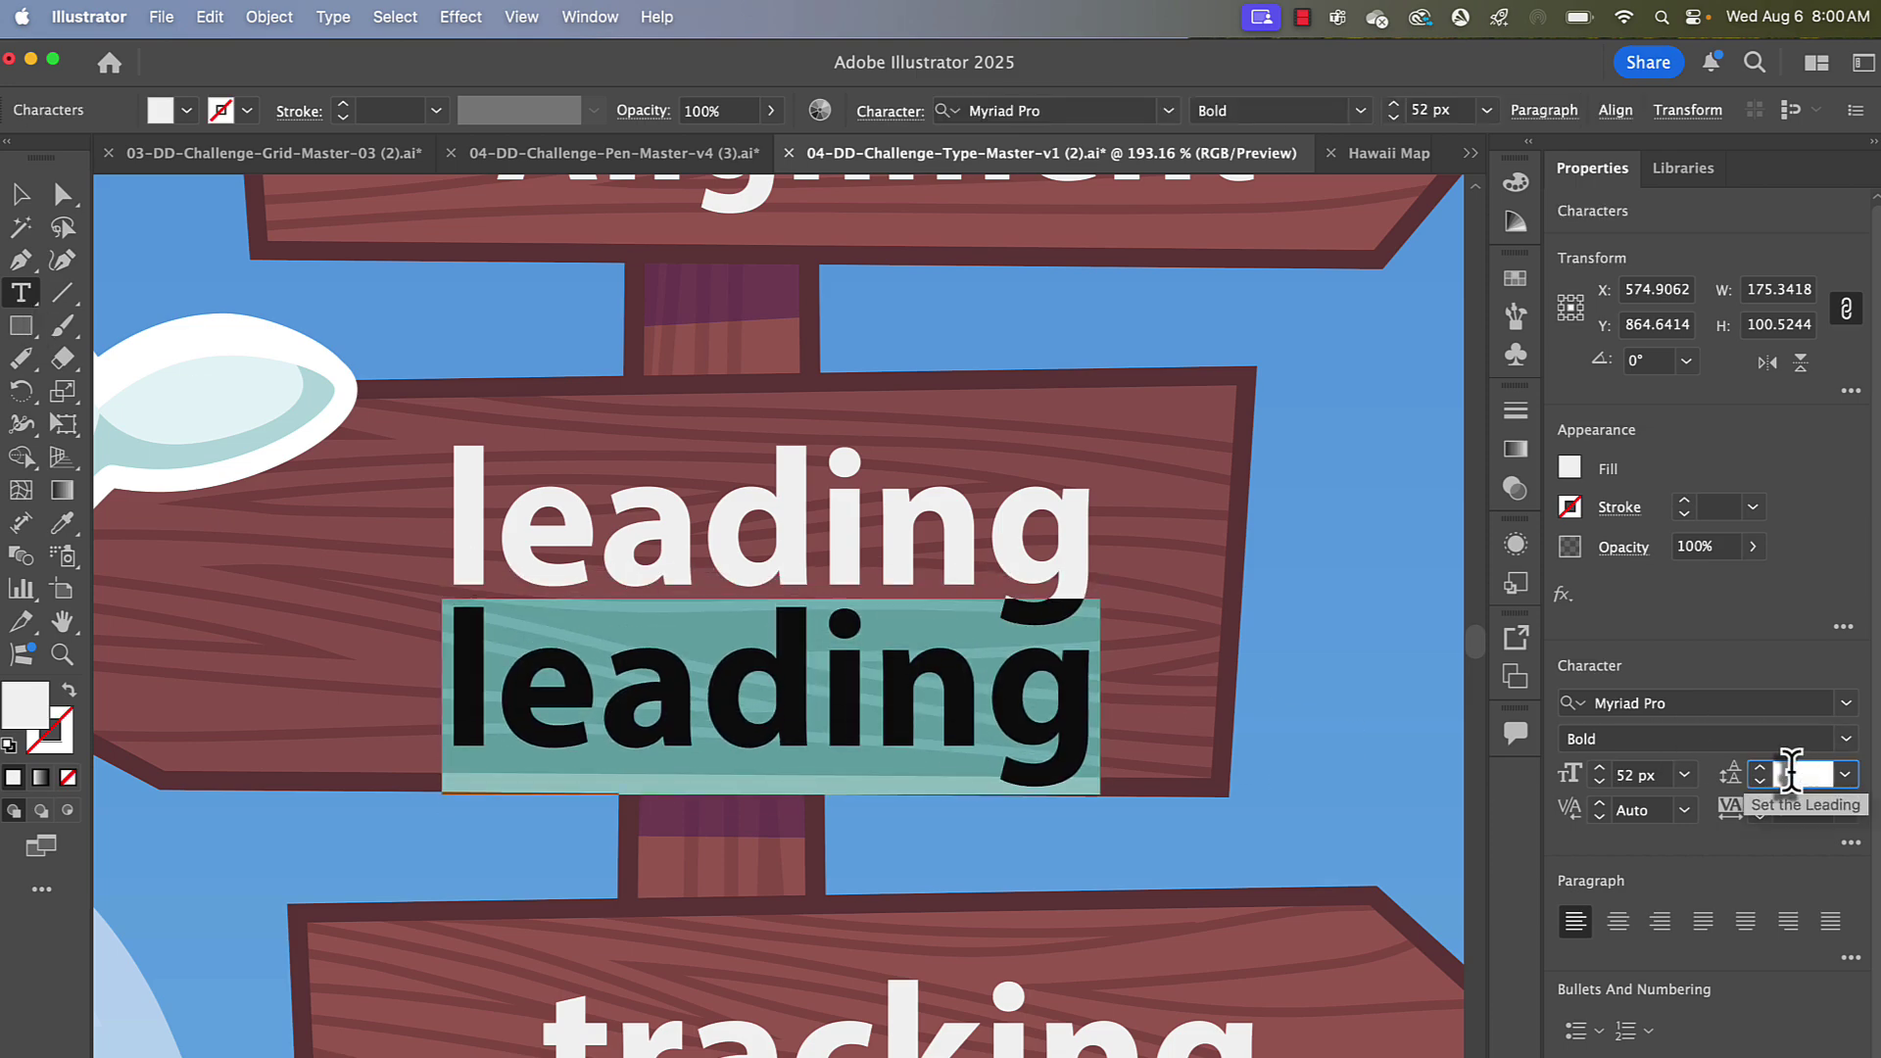
key("Up")
key("Up")
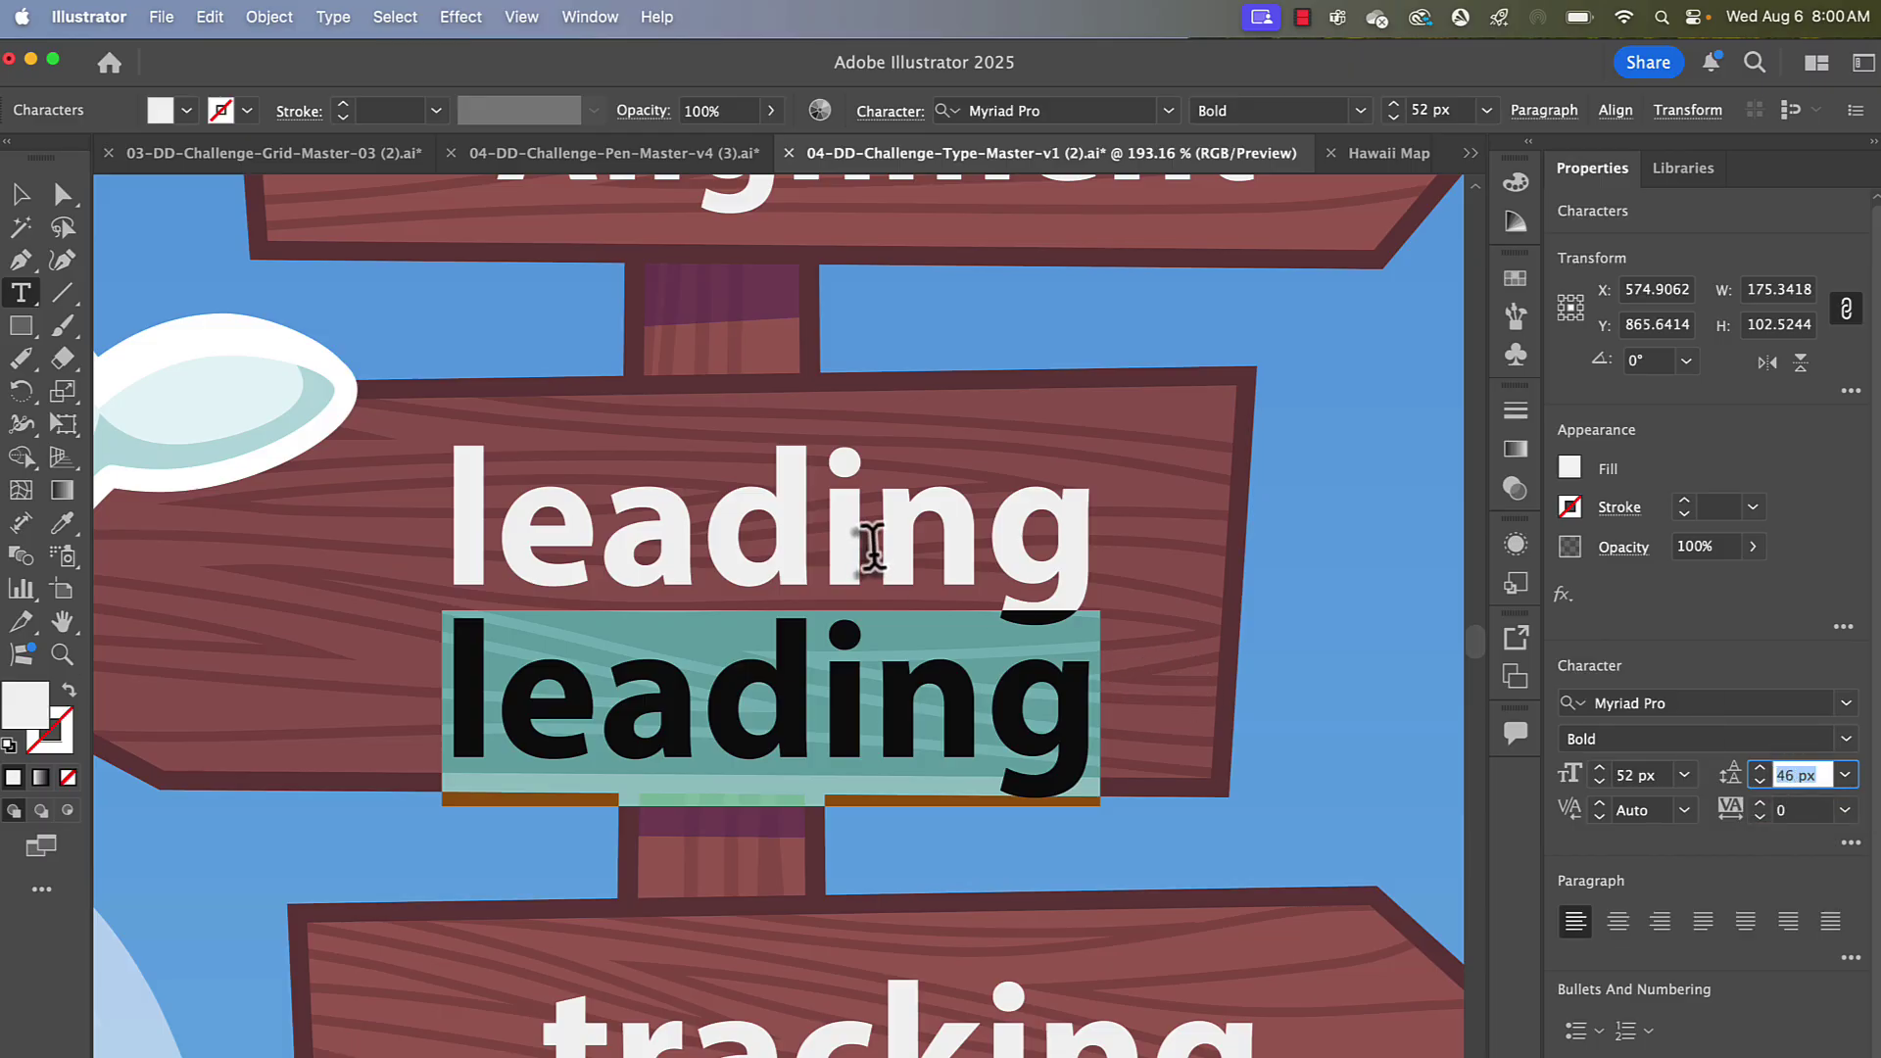
- Try Auto leading on the whole text, then set leading to 46 px
left_click(20, 195)
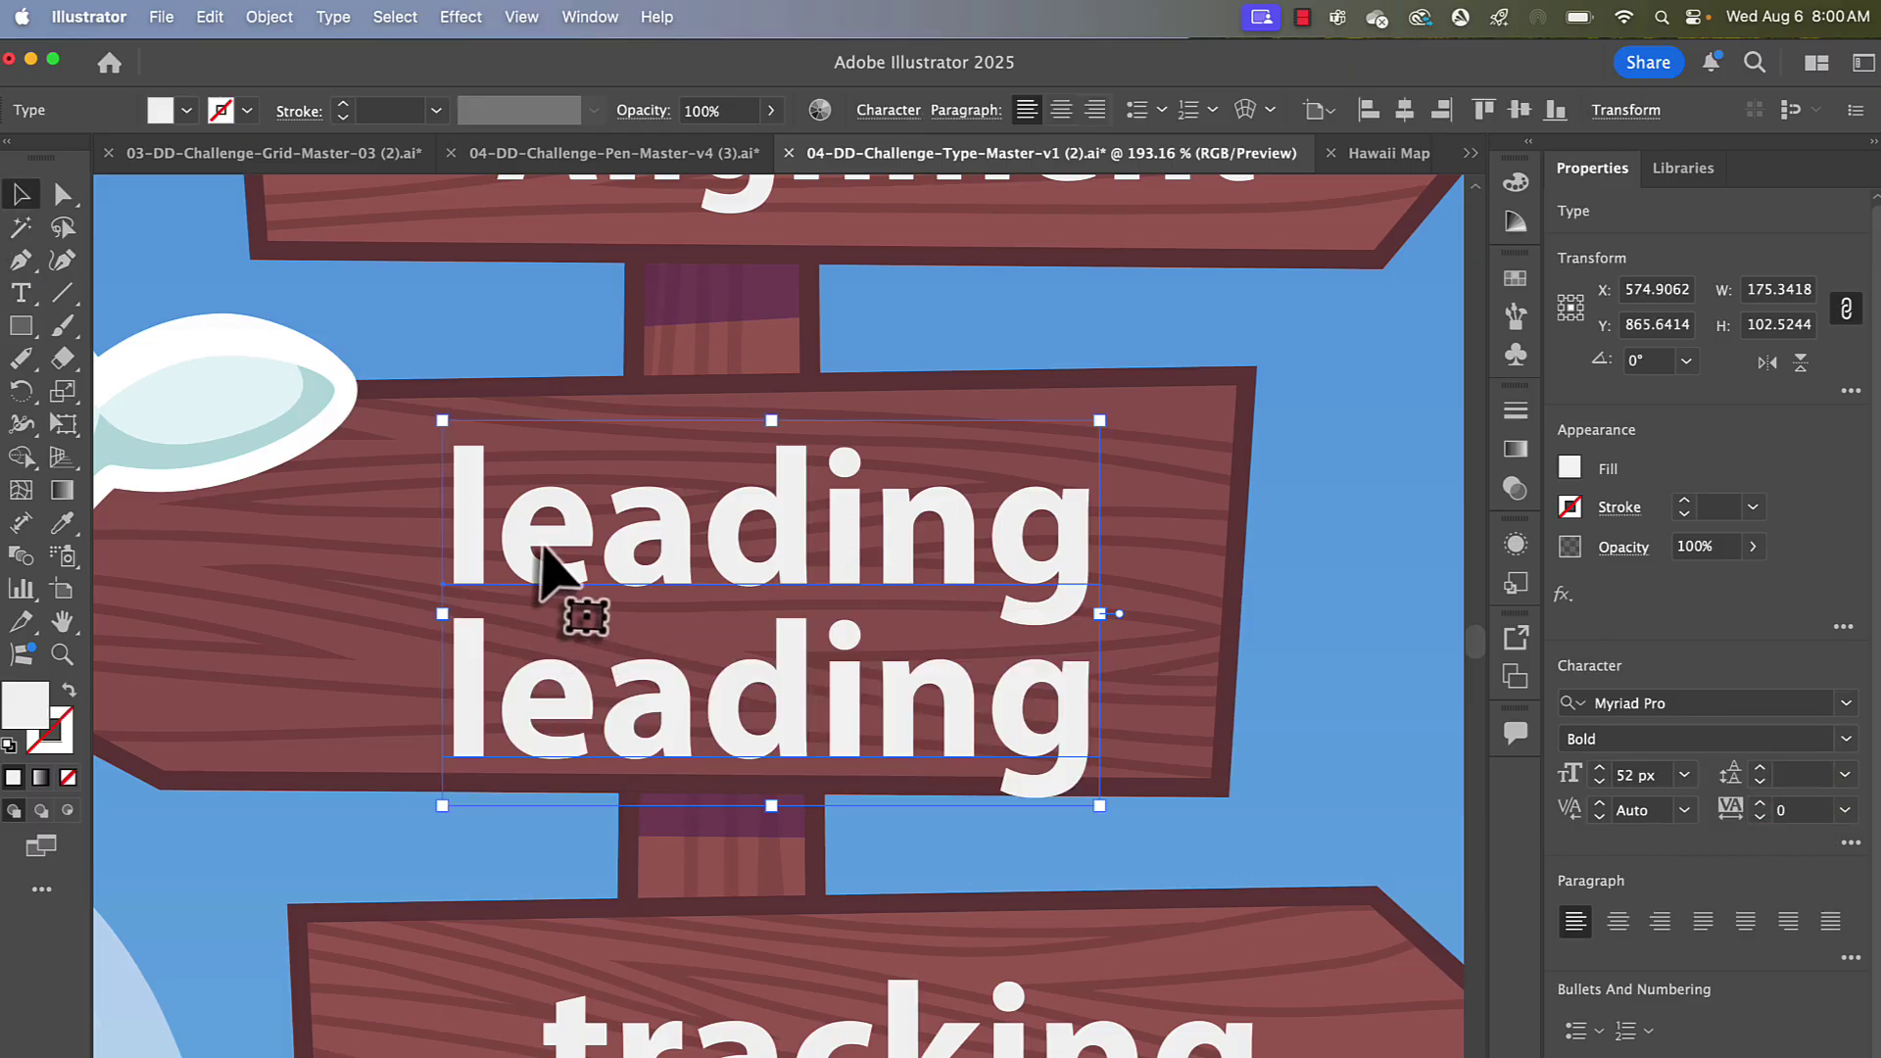
left_click(1846, 776)
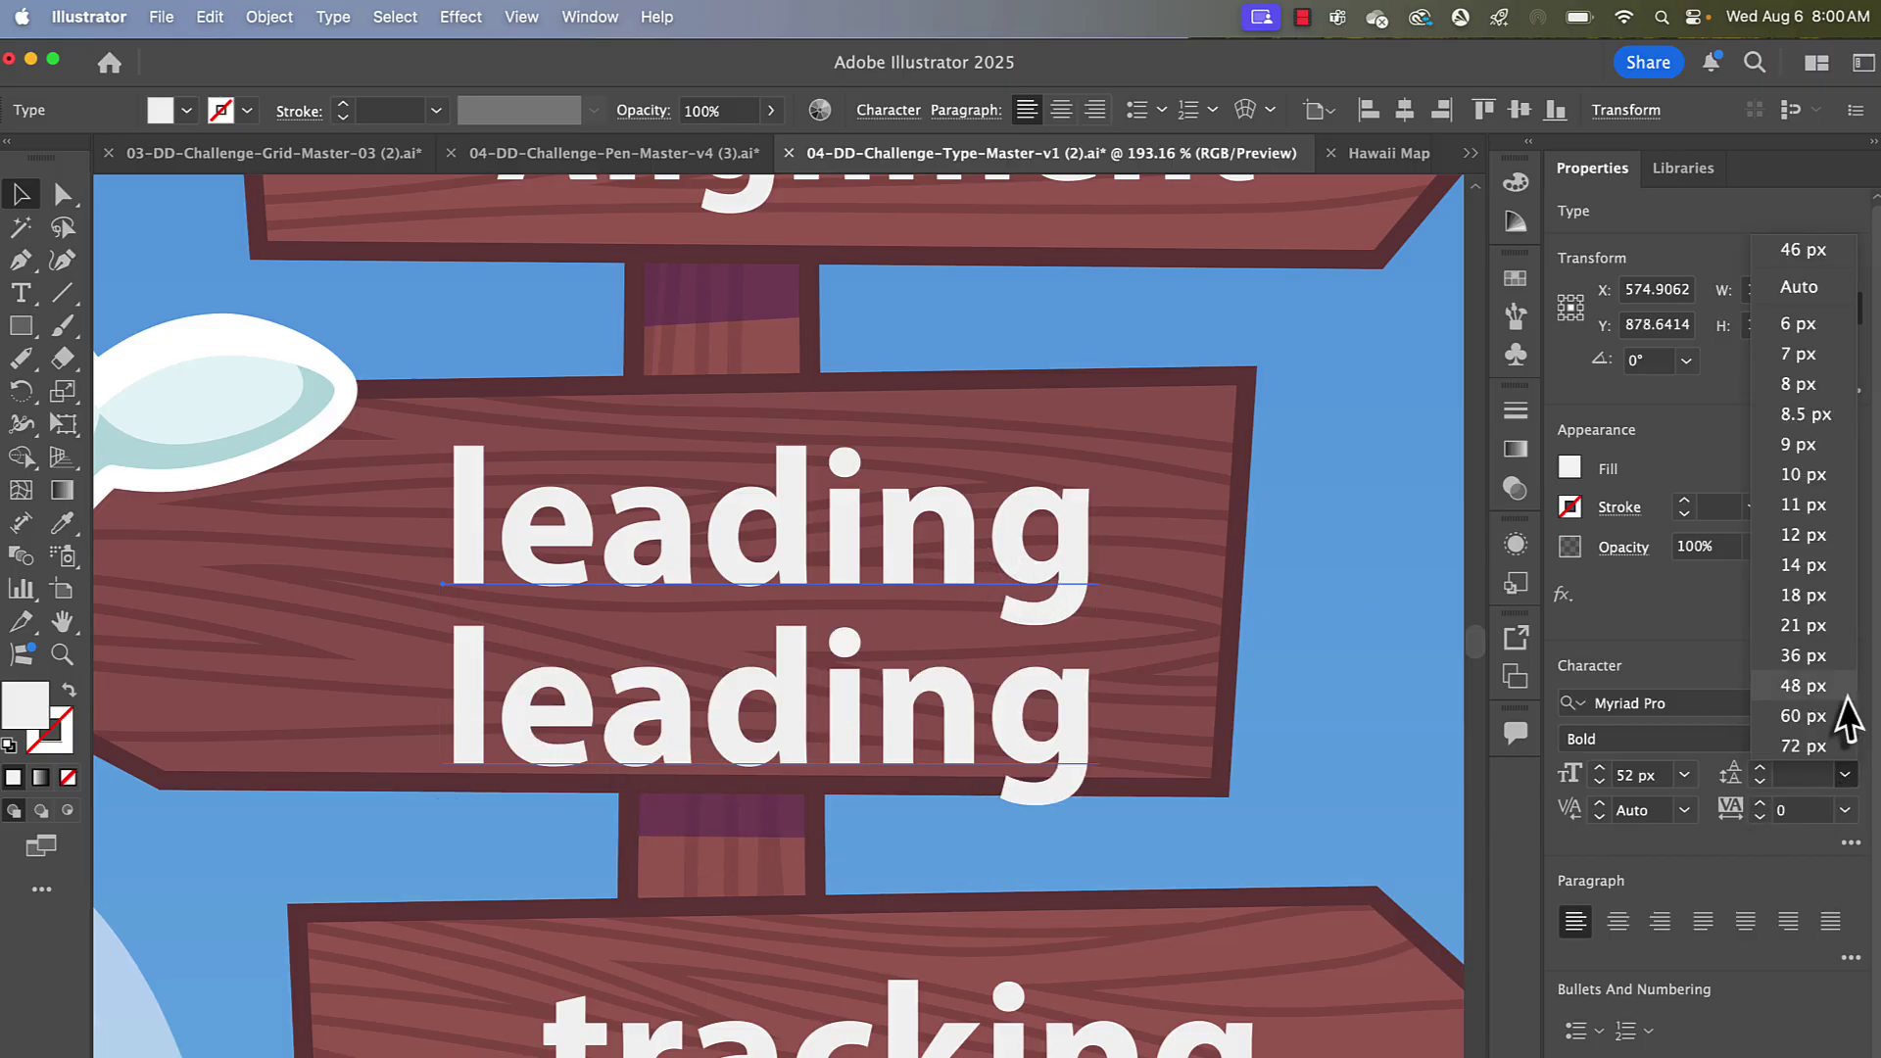
left_click(1801, 288)
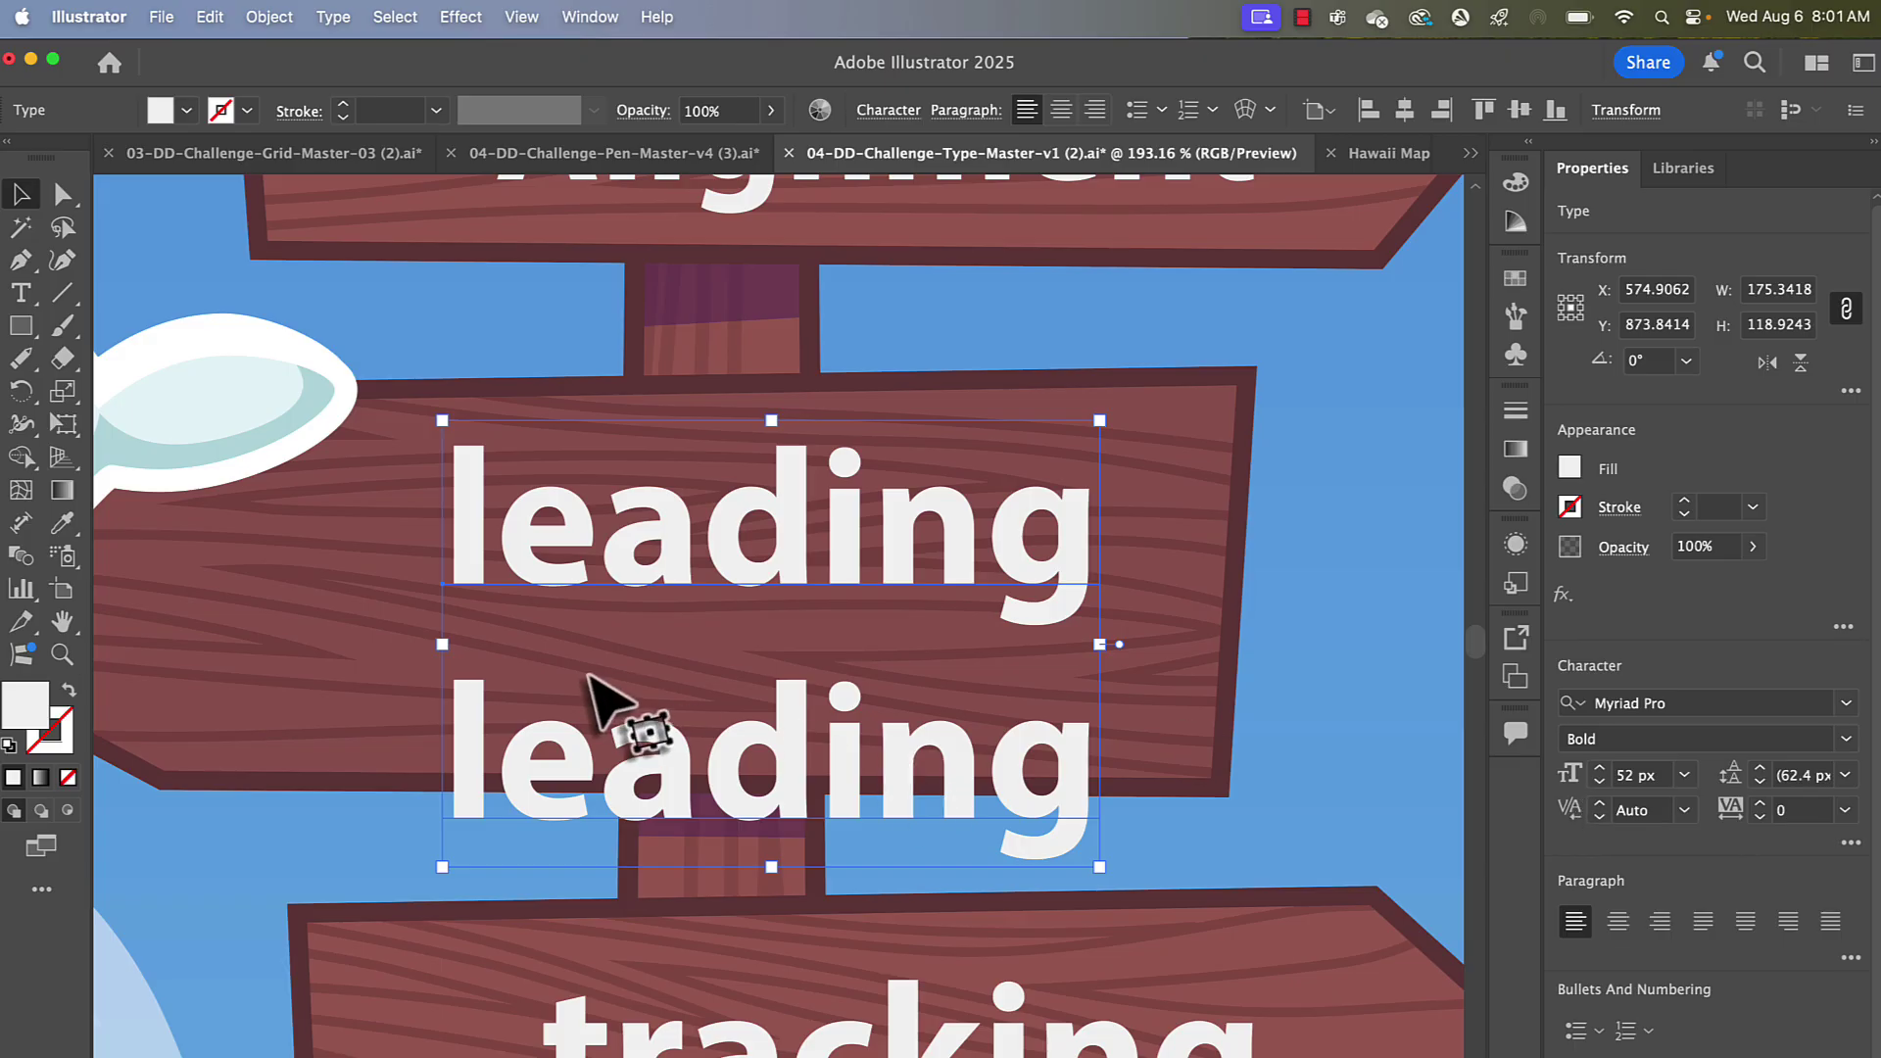
left_click(1802, 775)
type("46")
key("Return")
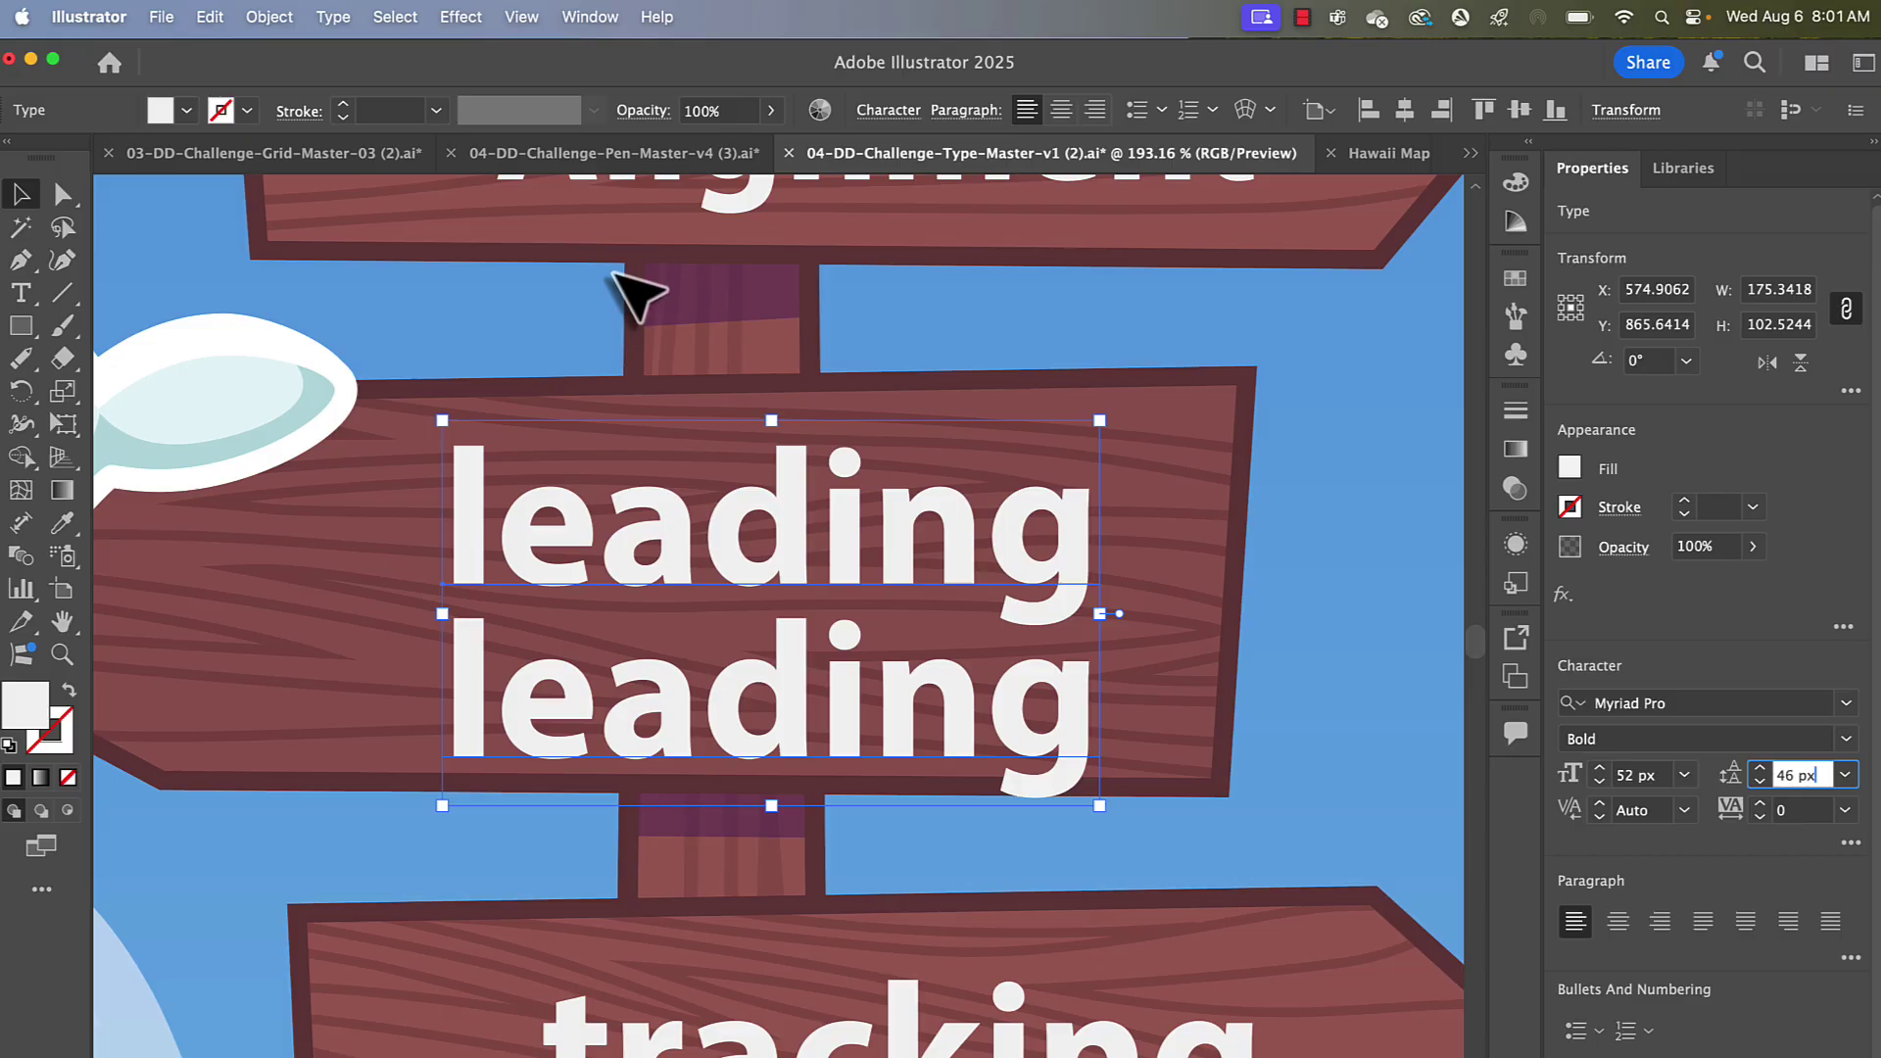
left_click(20, 201)
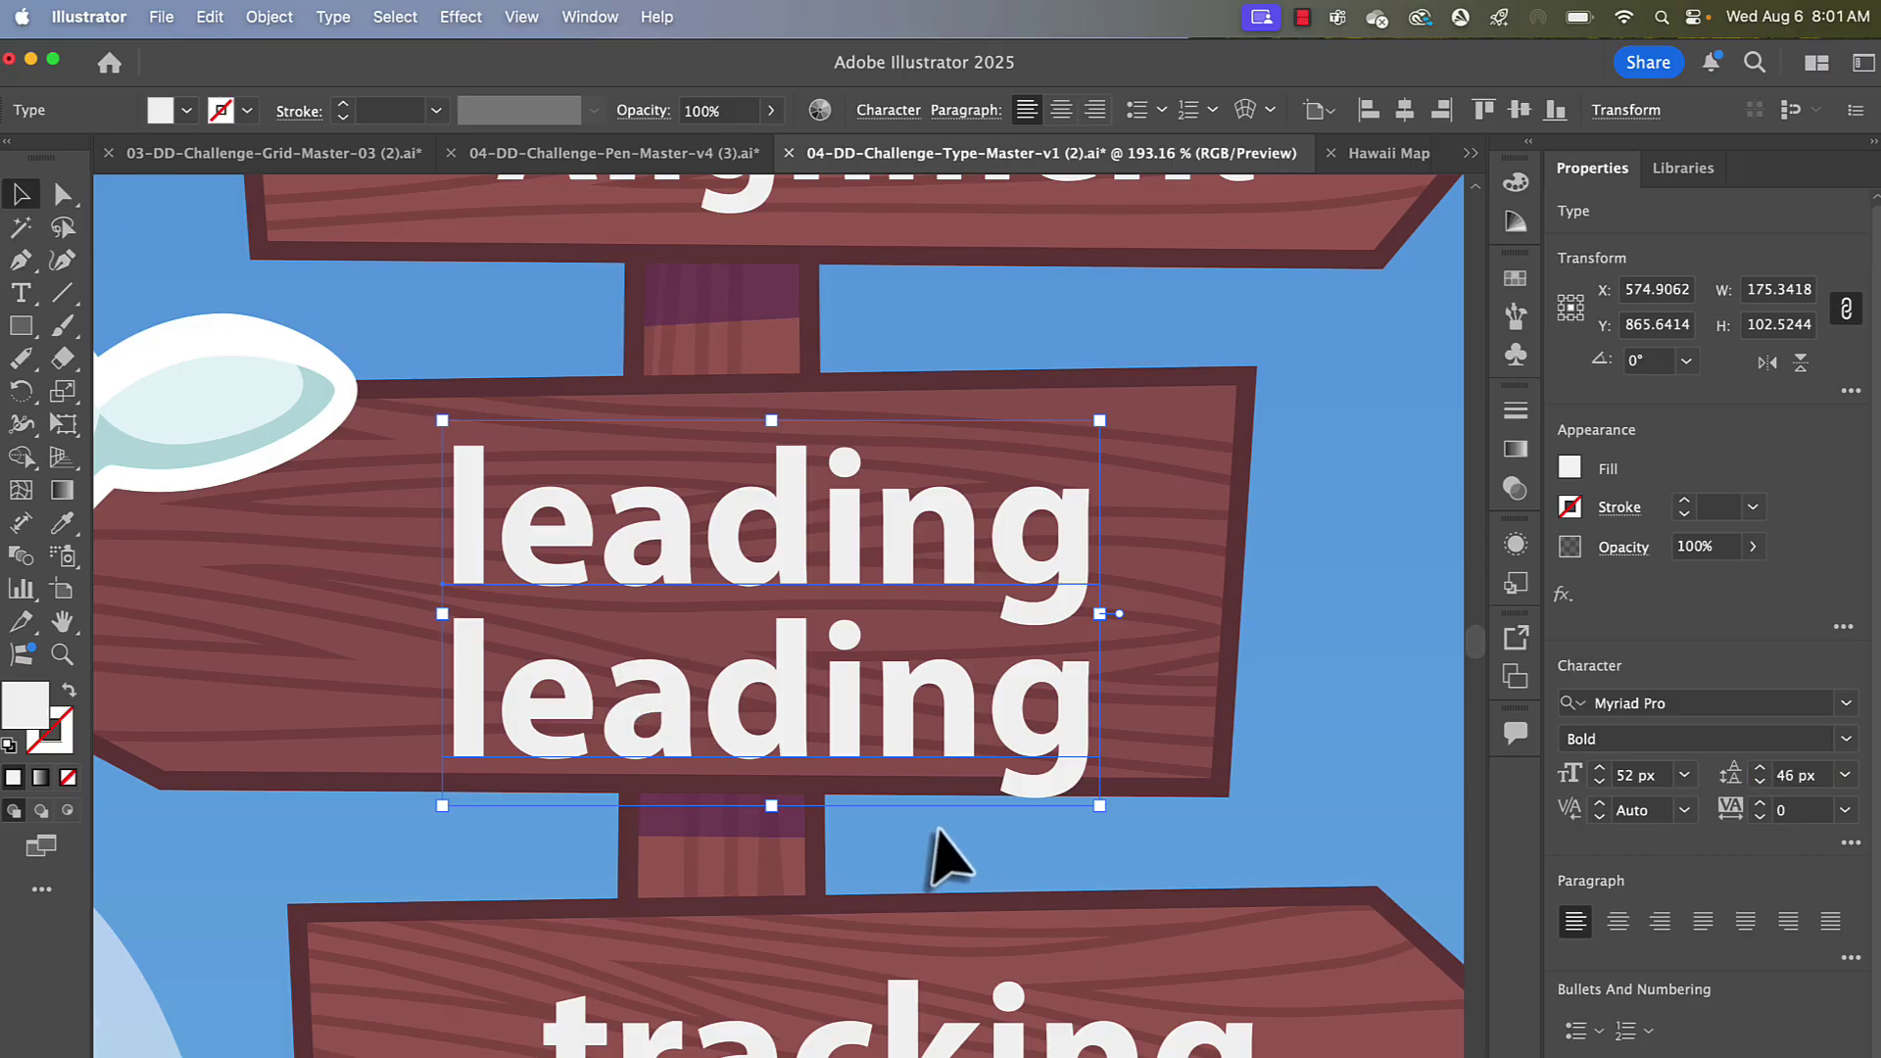
- Center-align the Type Alignment lines and move the text to the sign's middle
scroll(931, 850, "up", 6)
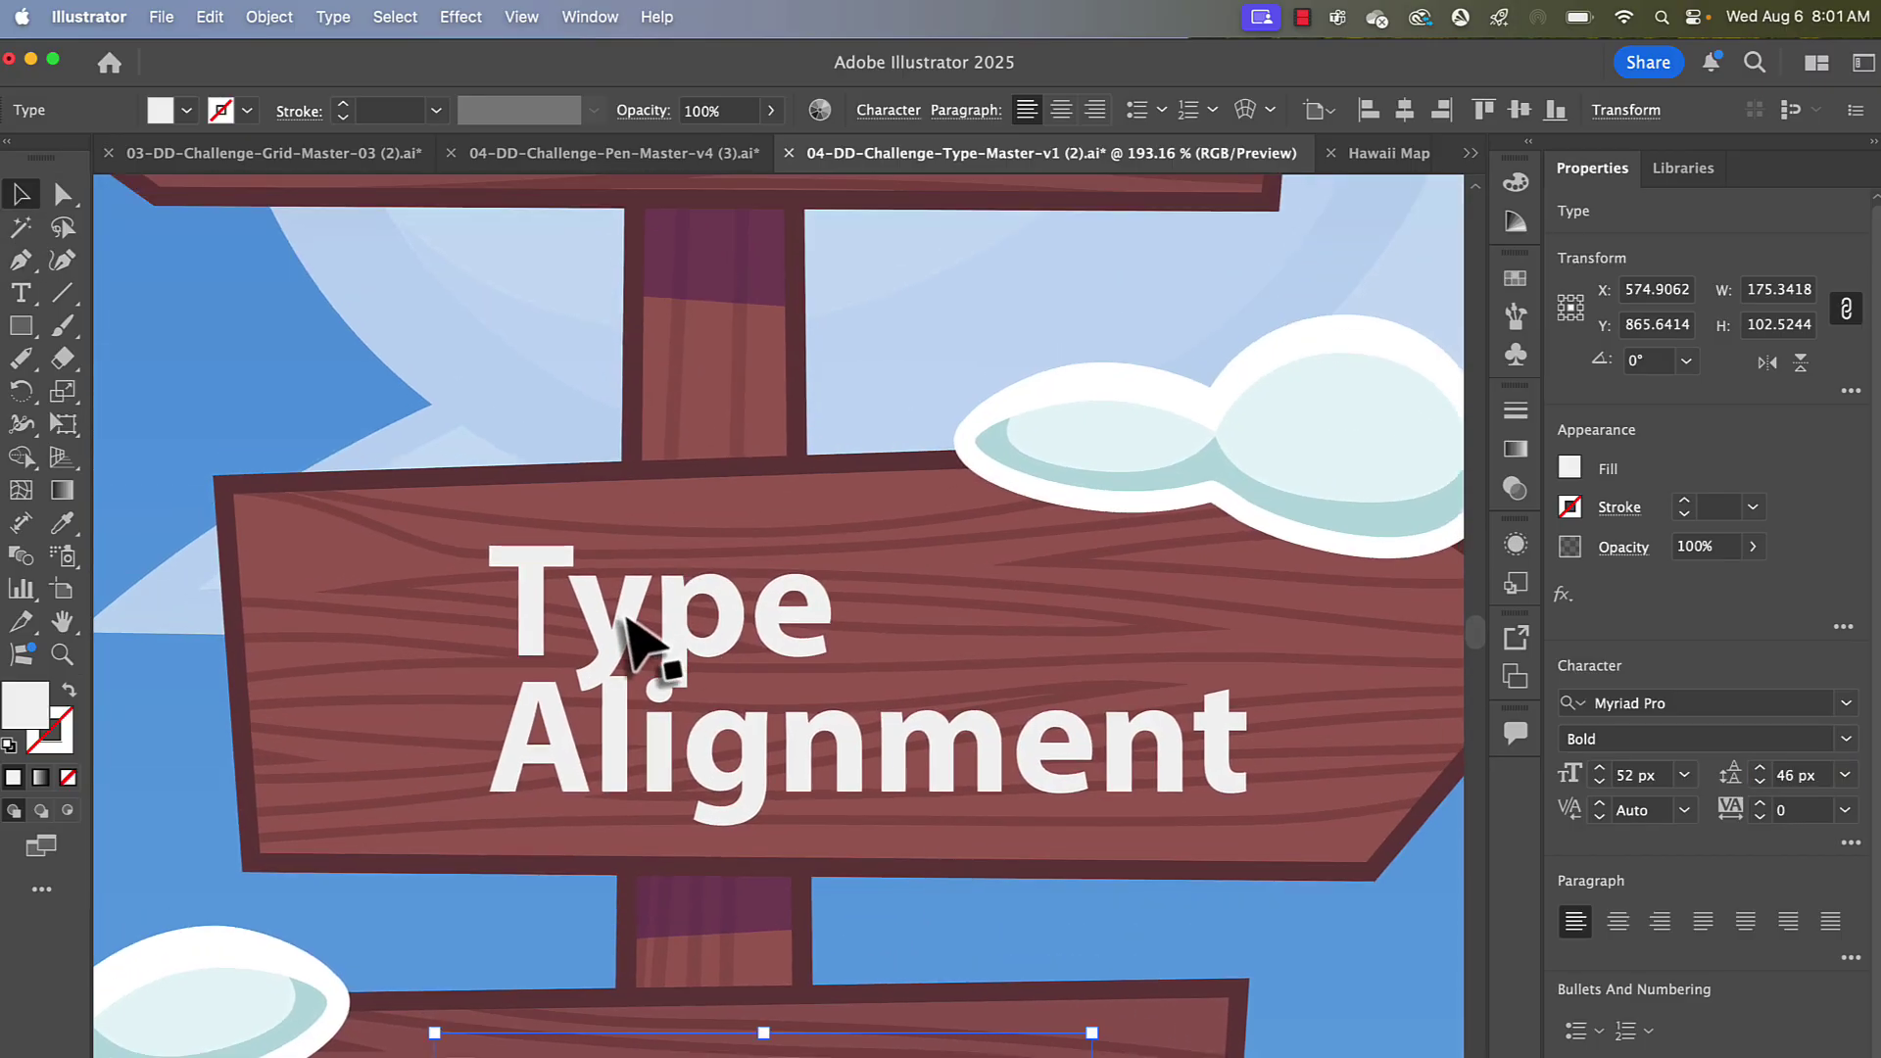
left_click(653, 789)
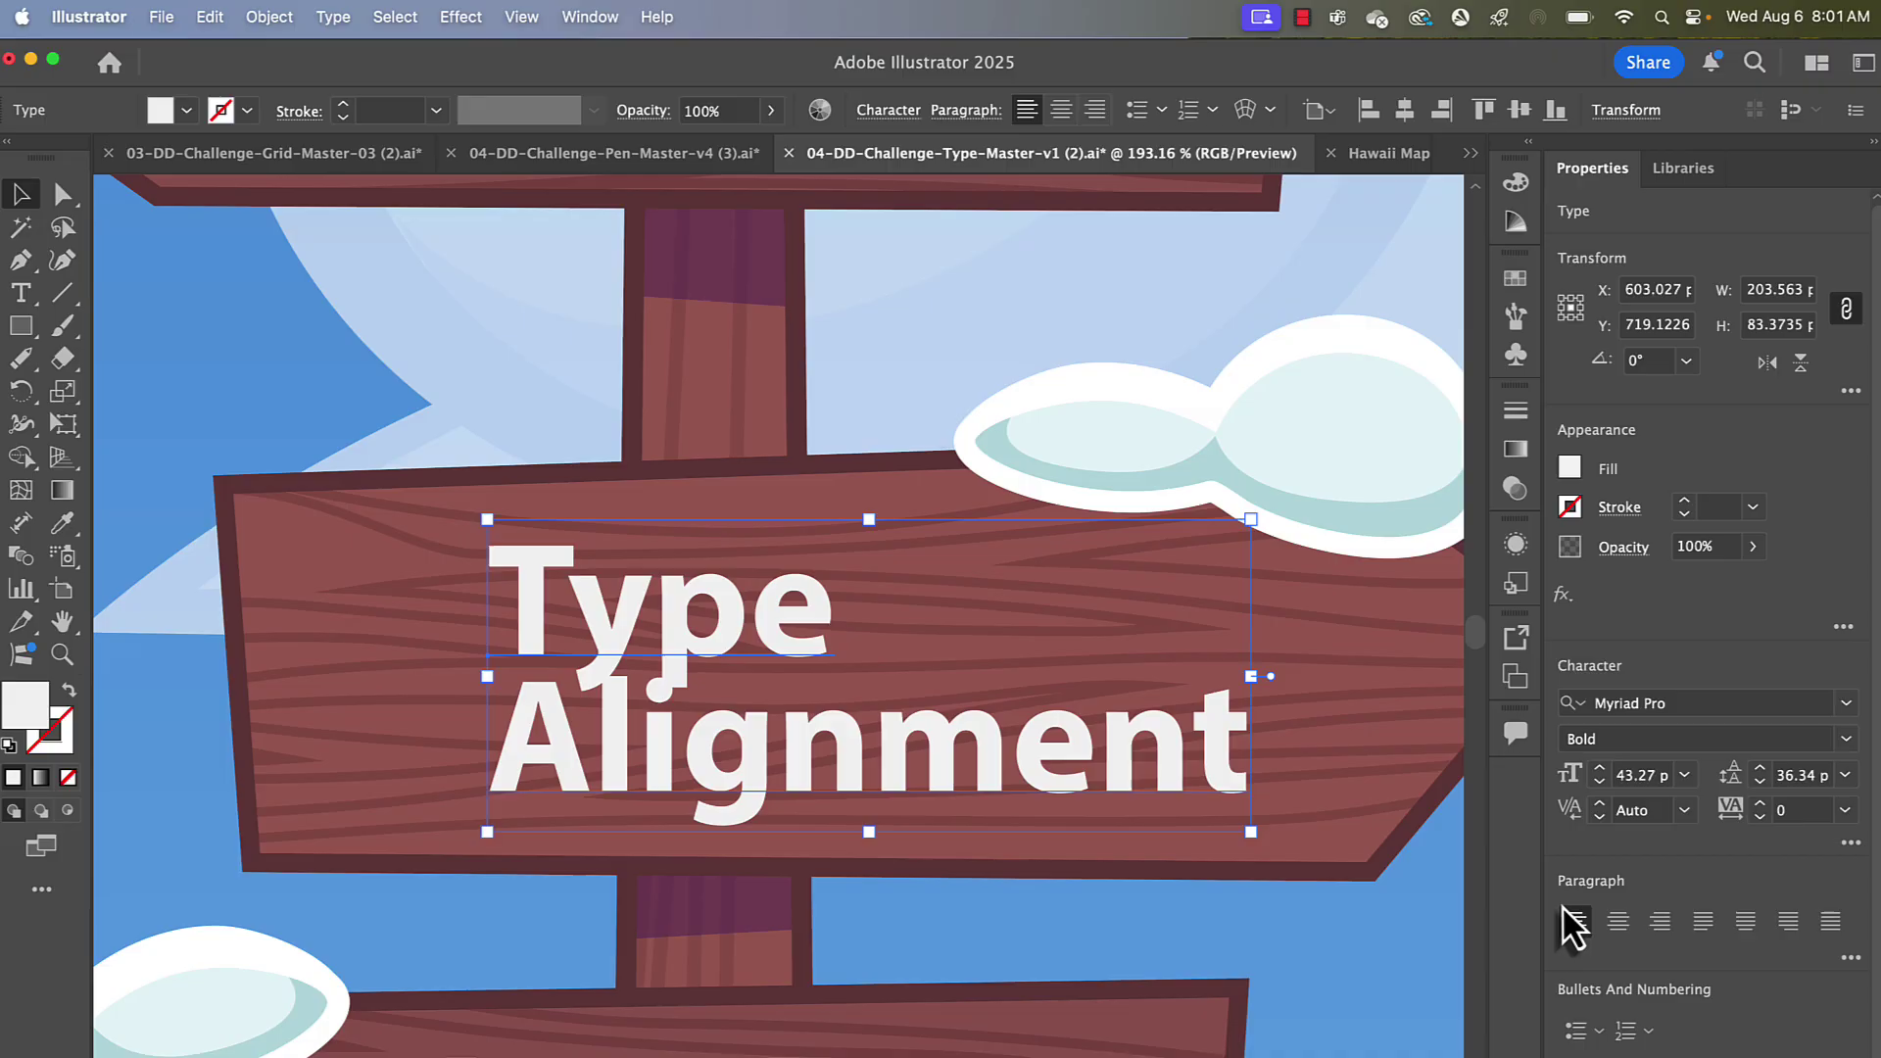
left_click(1617, 922)
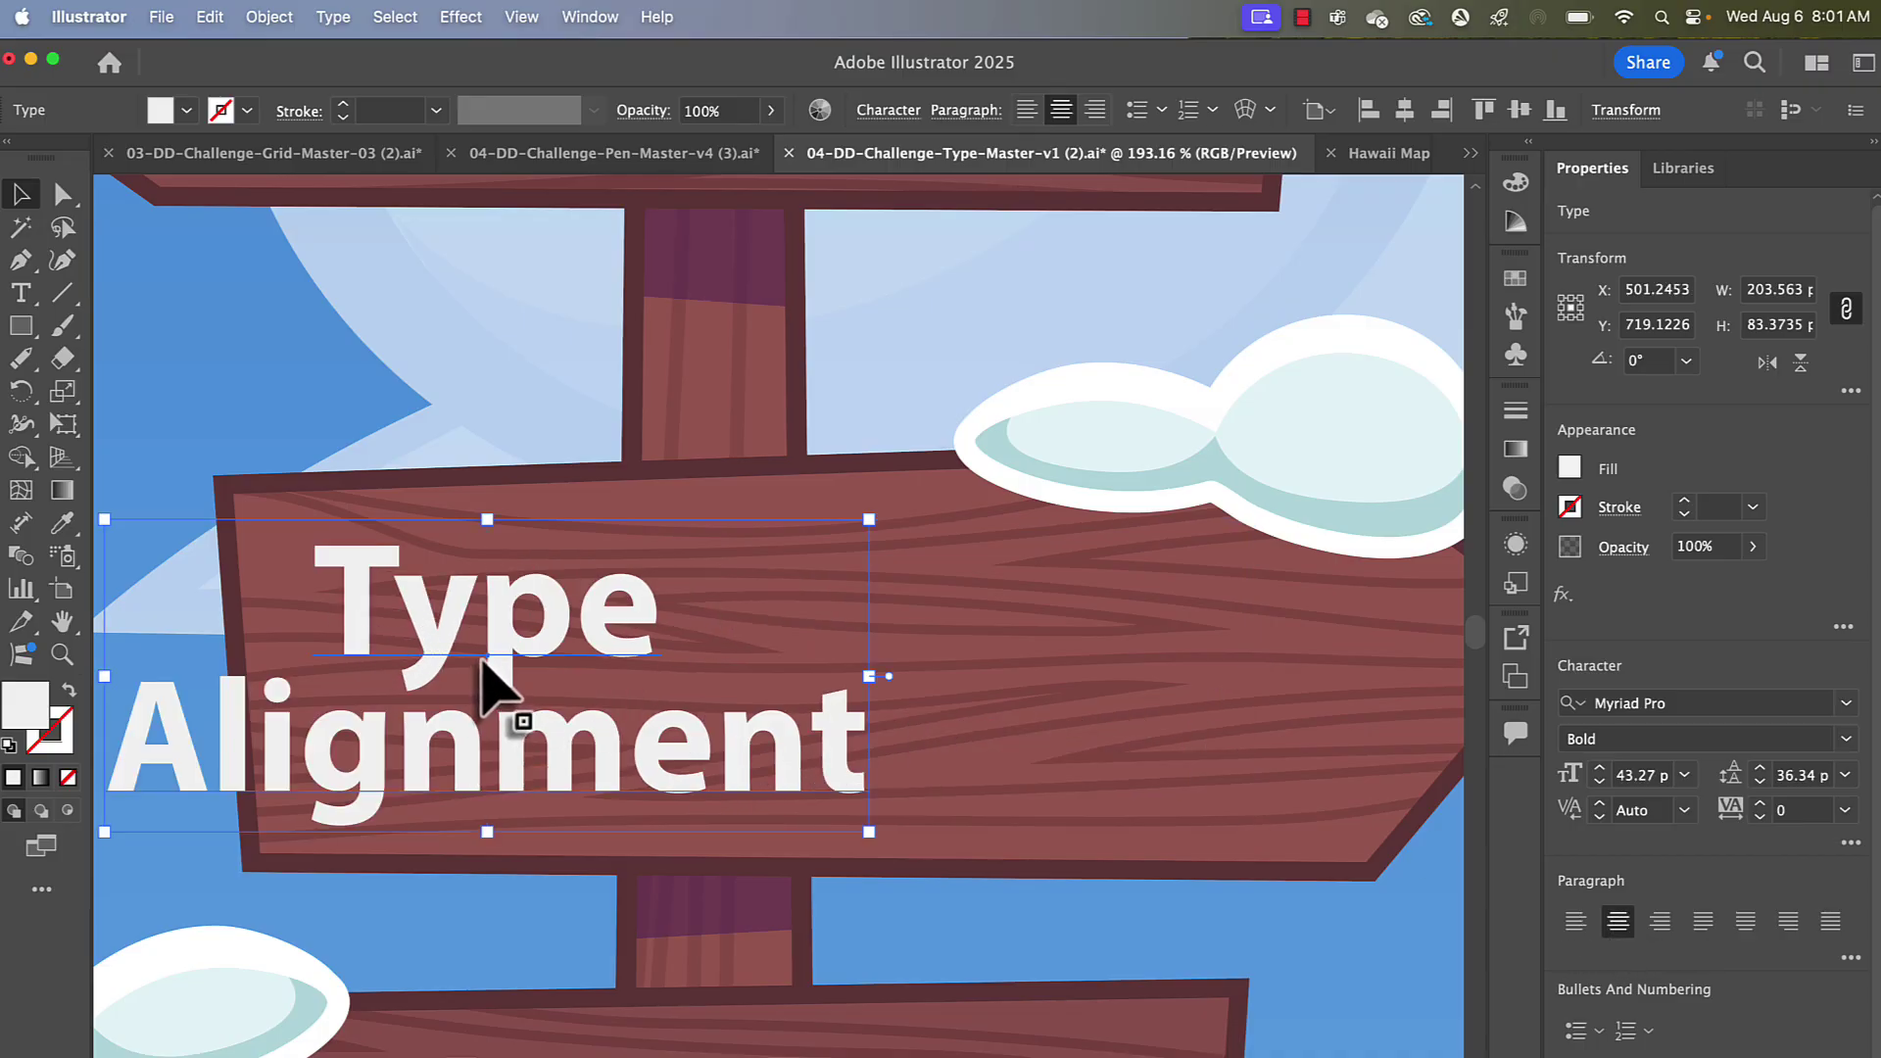
left_click_drag(485, 656, 776, 652)
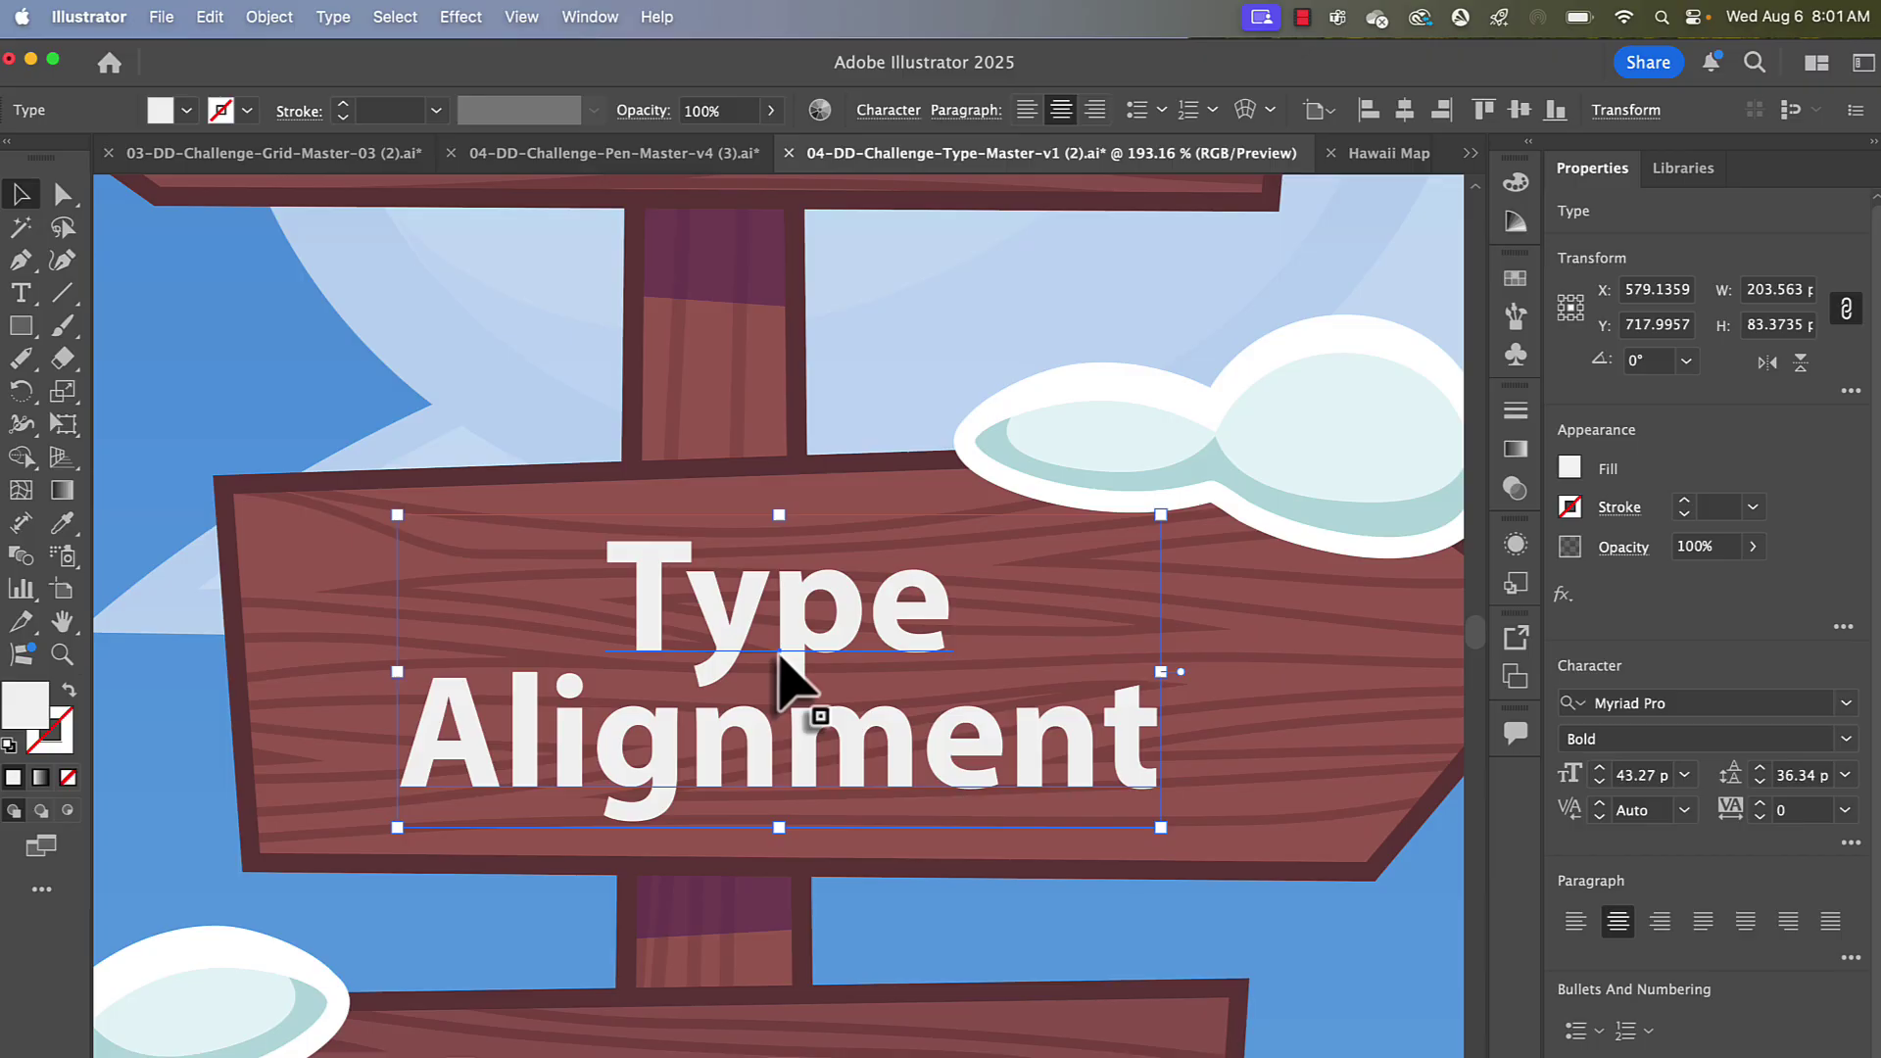
- Compare left, center and right alignment, finishing with the lines centered
left_click(1574, 922)
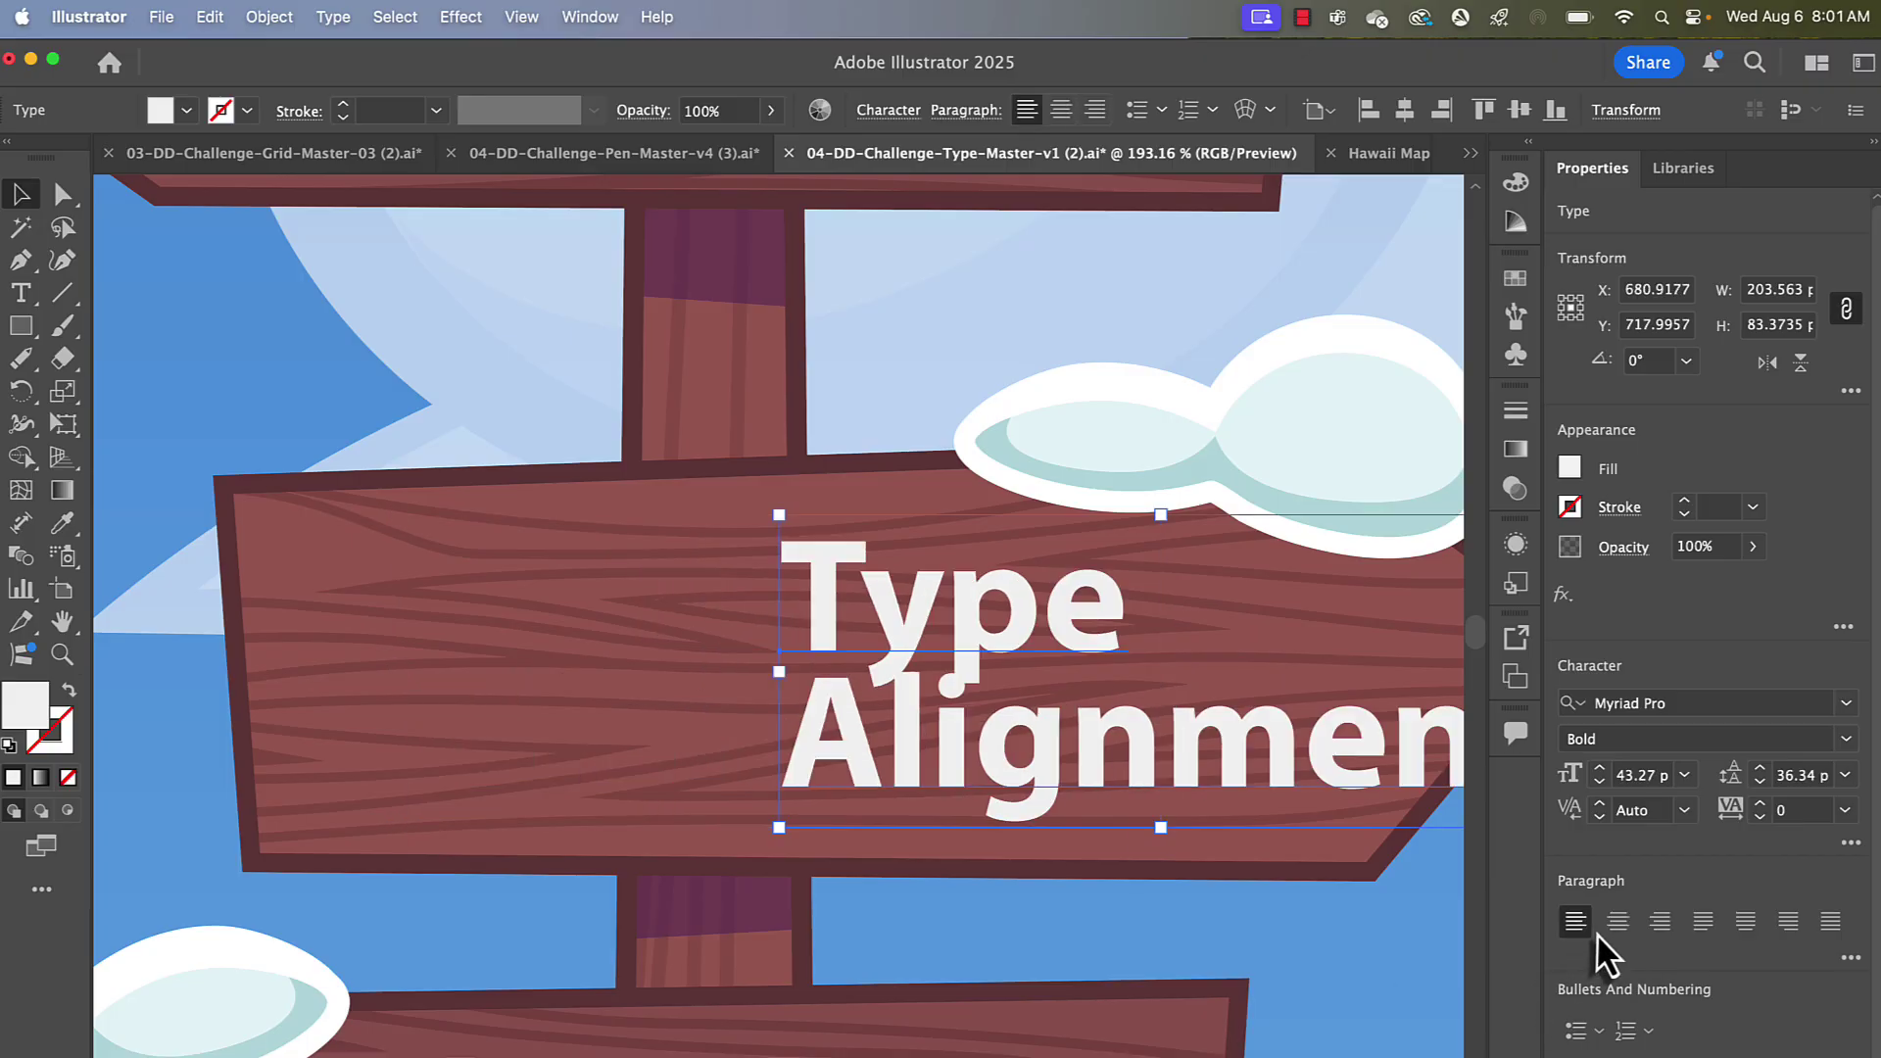
left_click(1618, 922)
left_click(1660, 924)
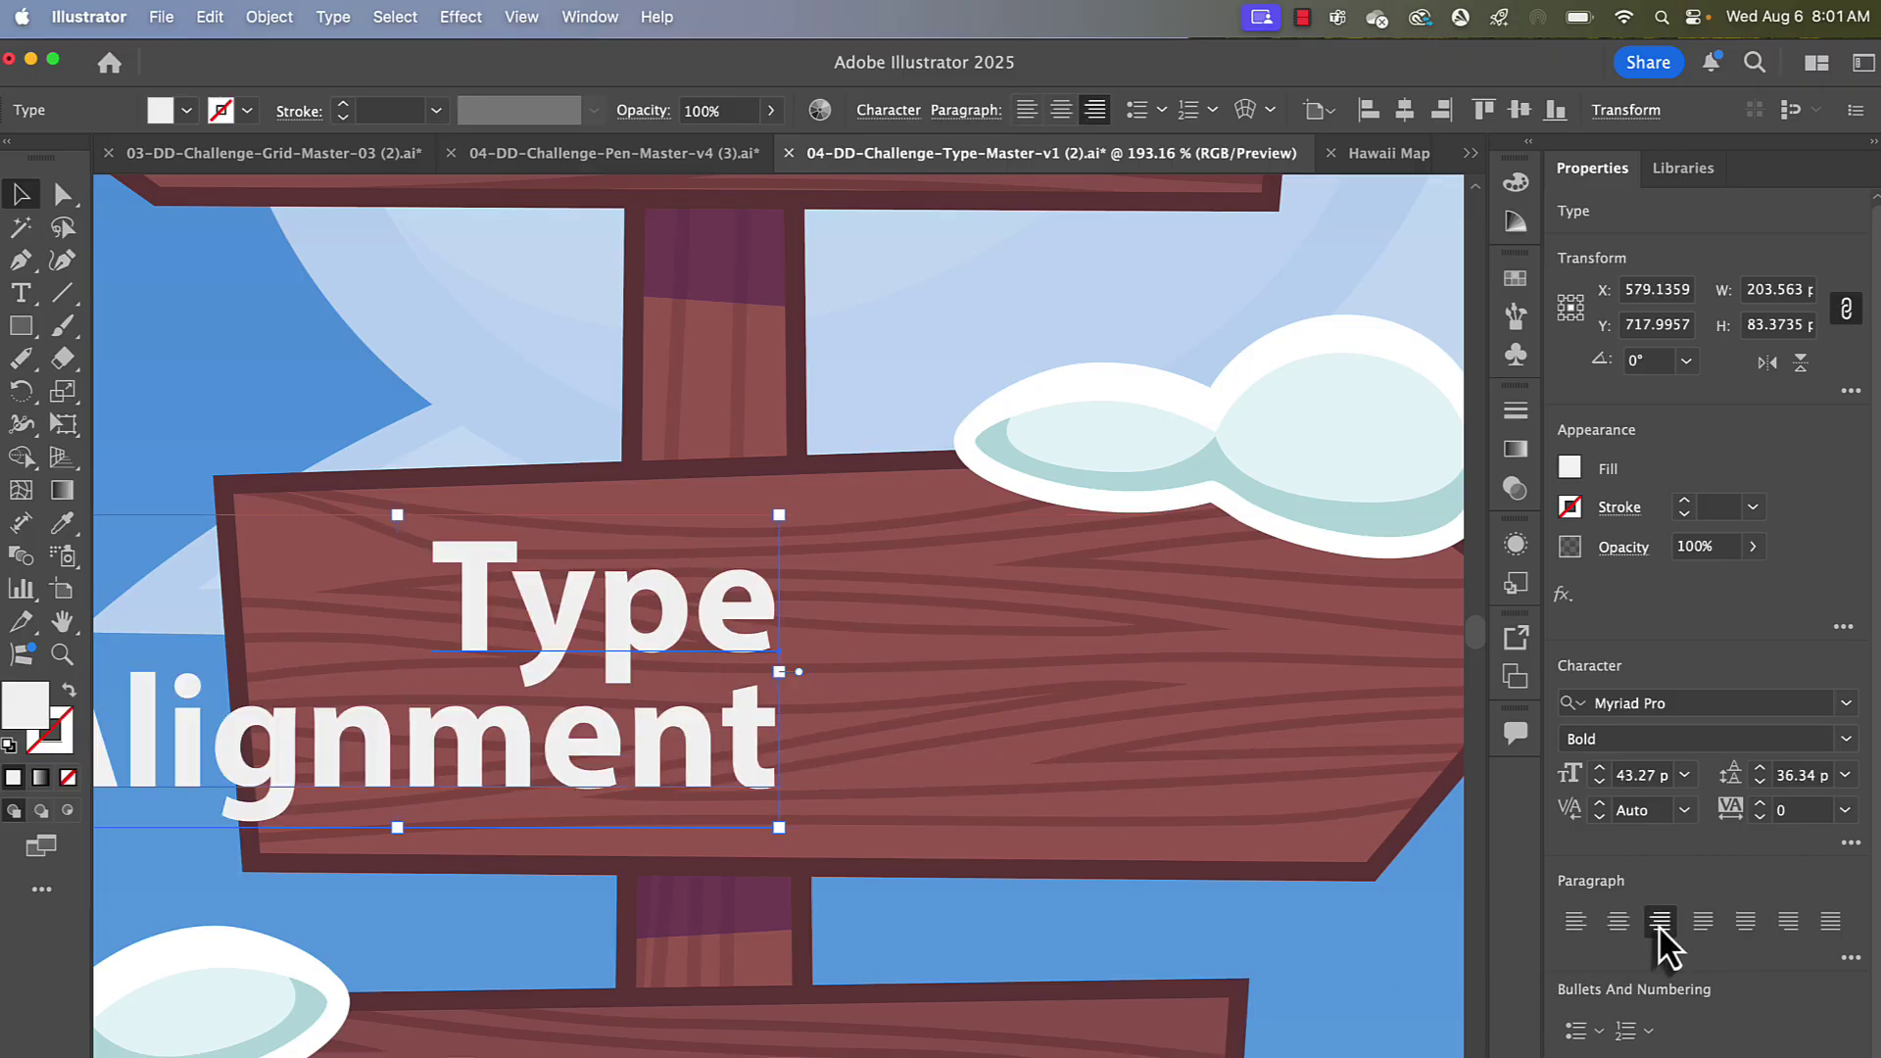
left_click(1574, 923)
left_click(1623, 926)
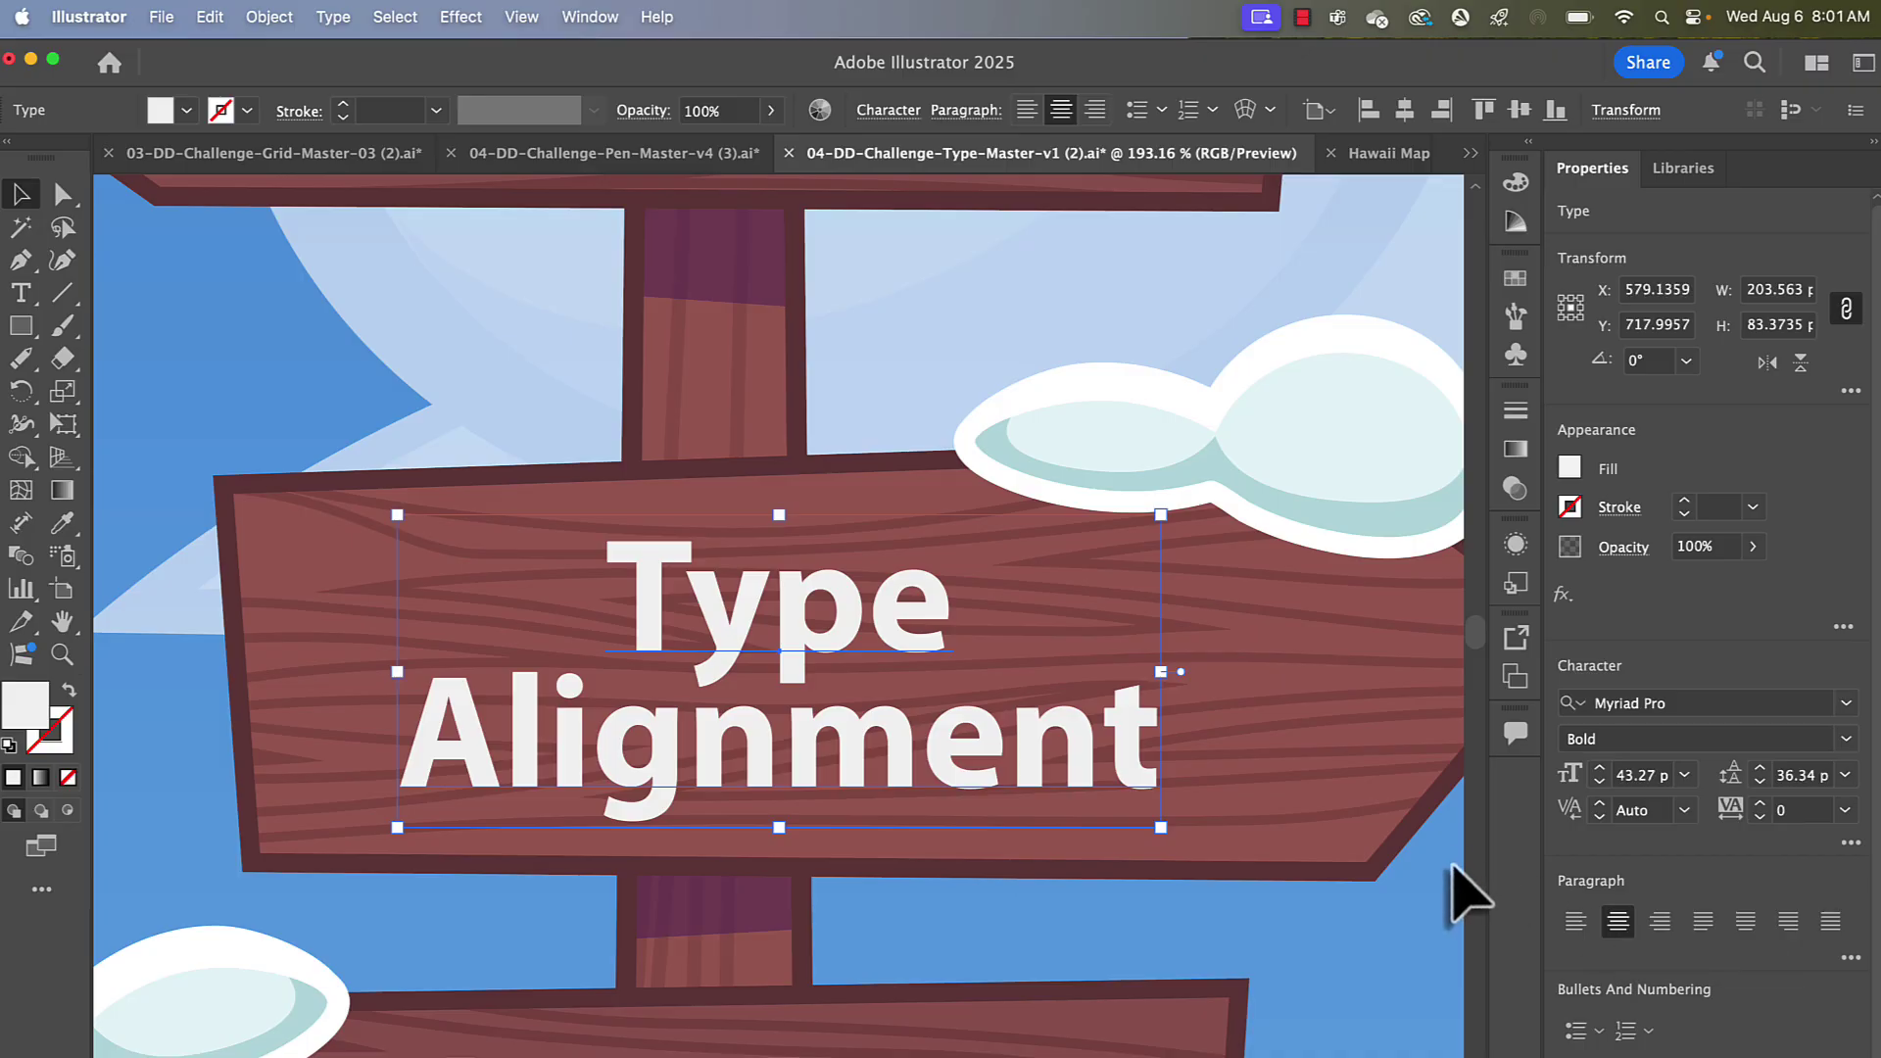
- Turn the Myriad Pro Bold 52 px 'Outlines' text into a vector group with Create Outlines
scroll(1012, 535, "up", 8)
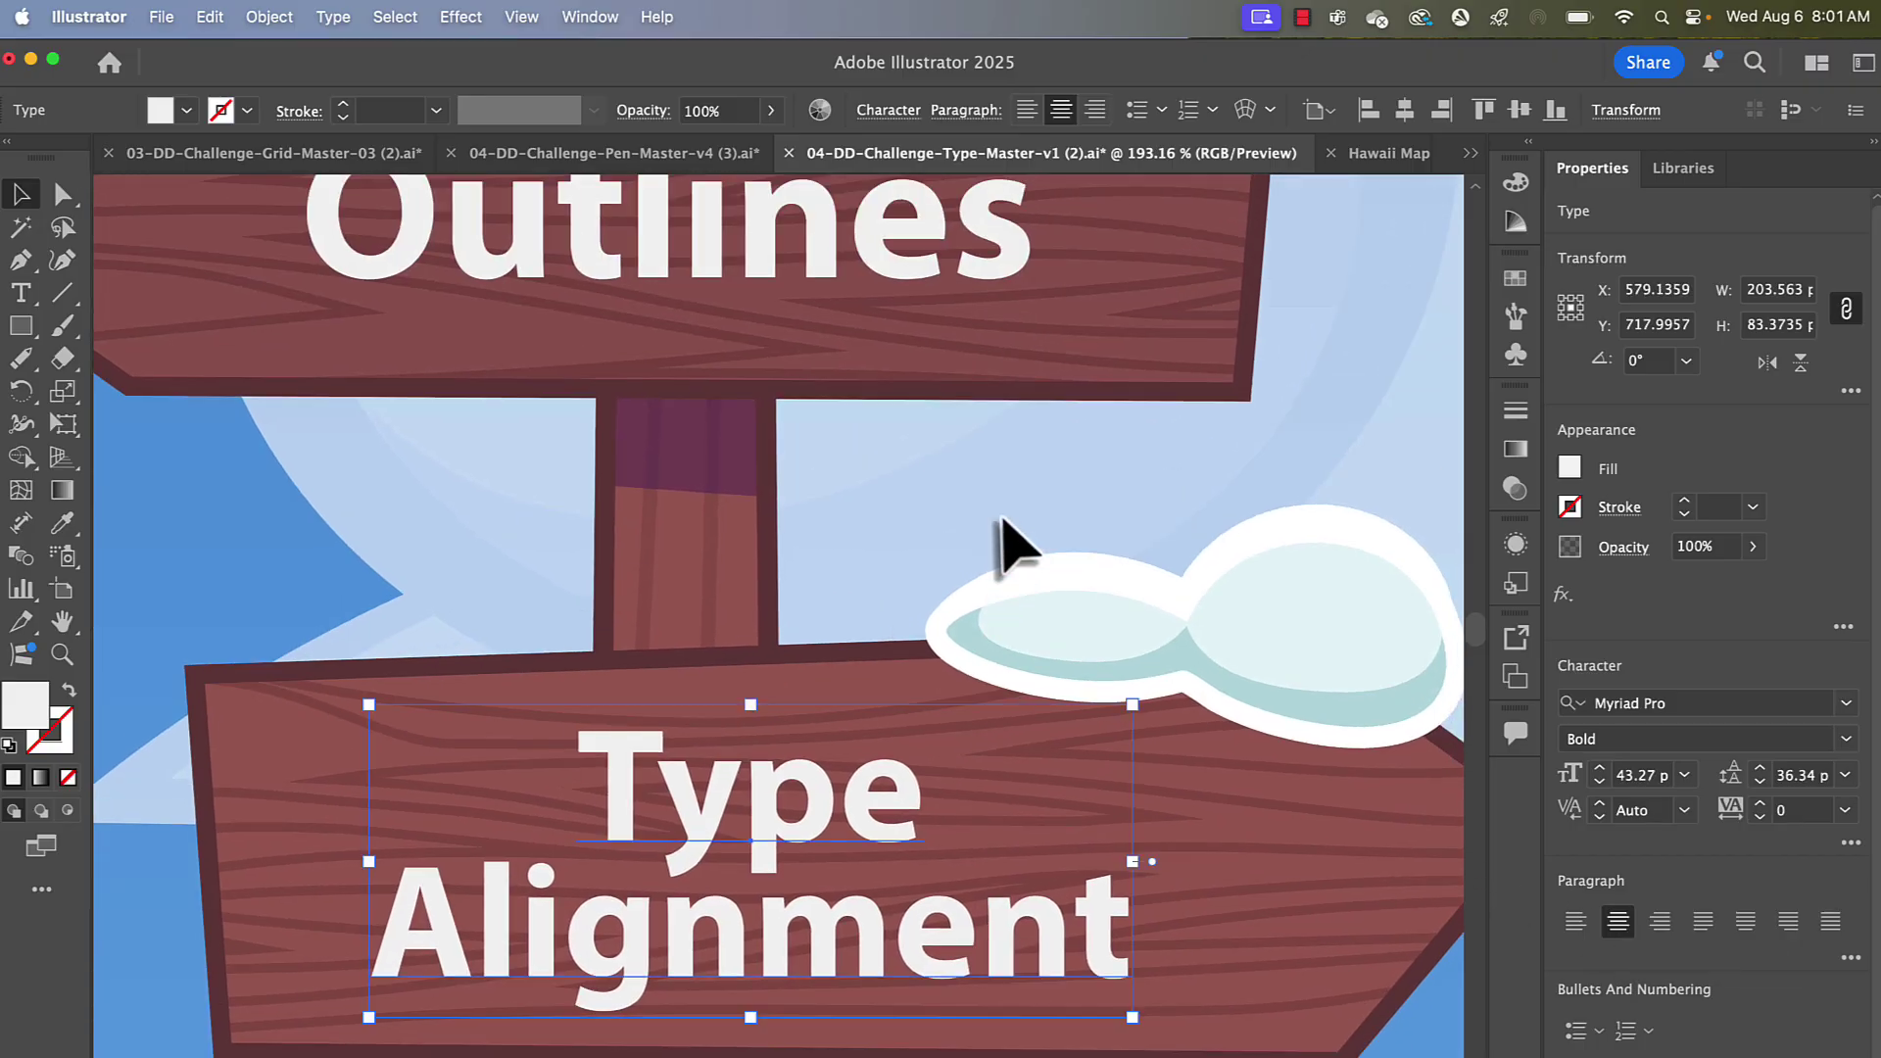
scroll(1012, 535, "up", 3)
left_click(797, 746)
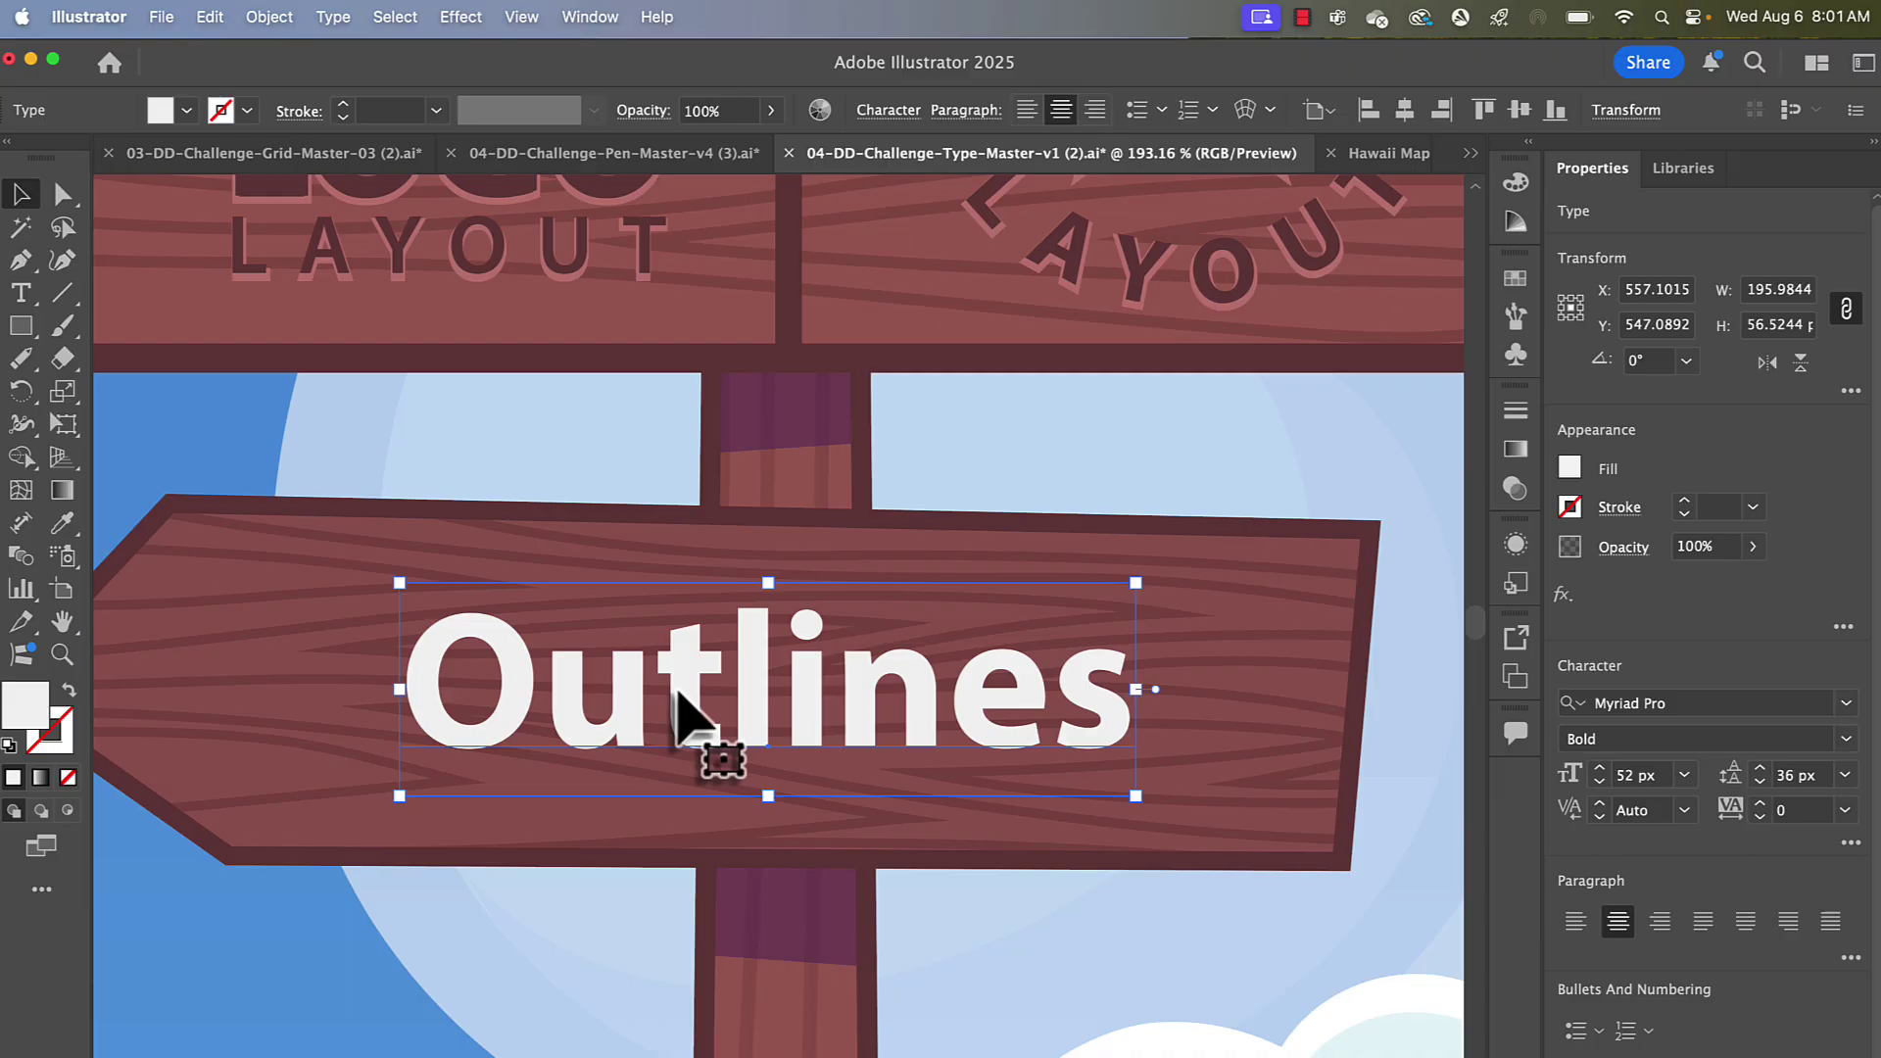
right_click(679, 694)
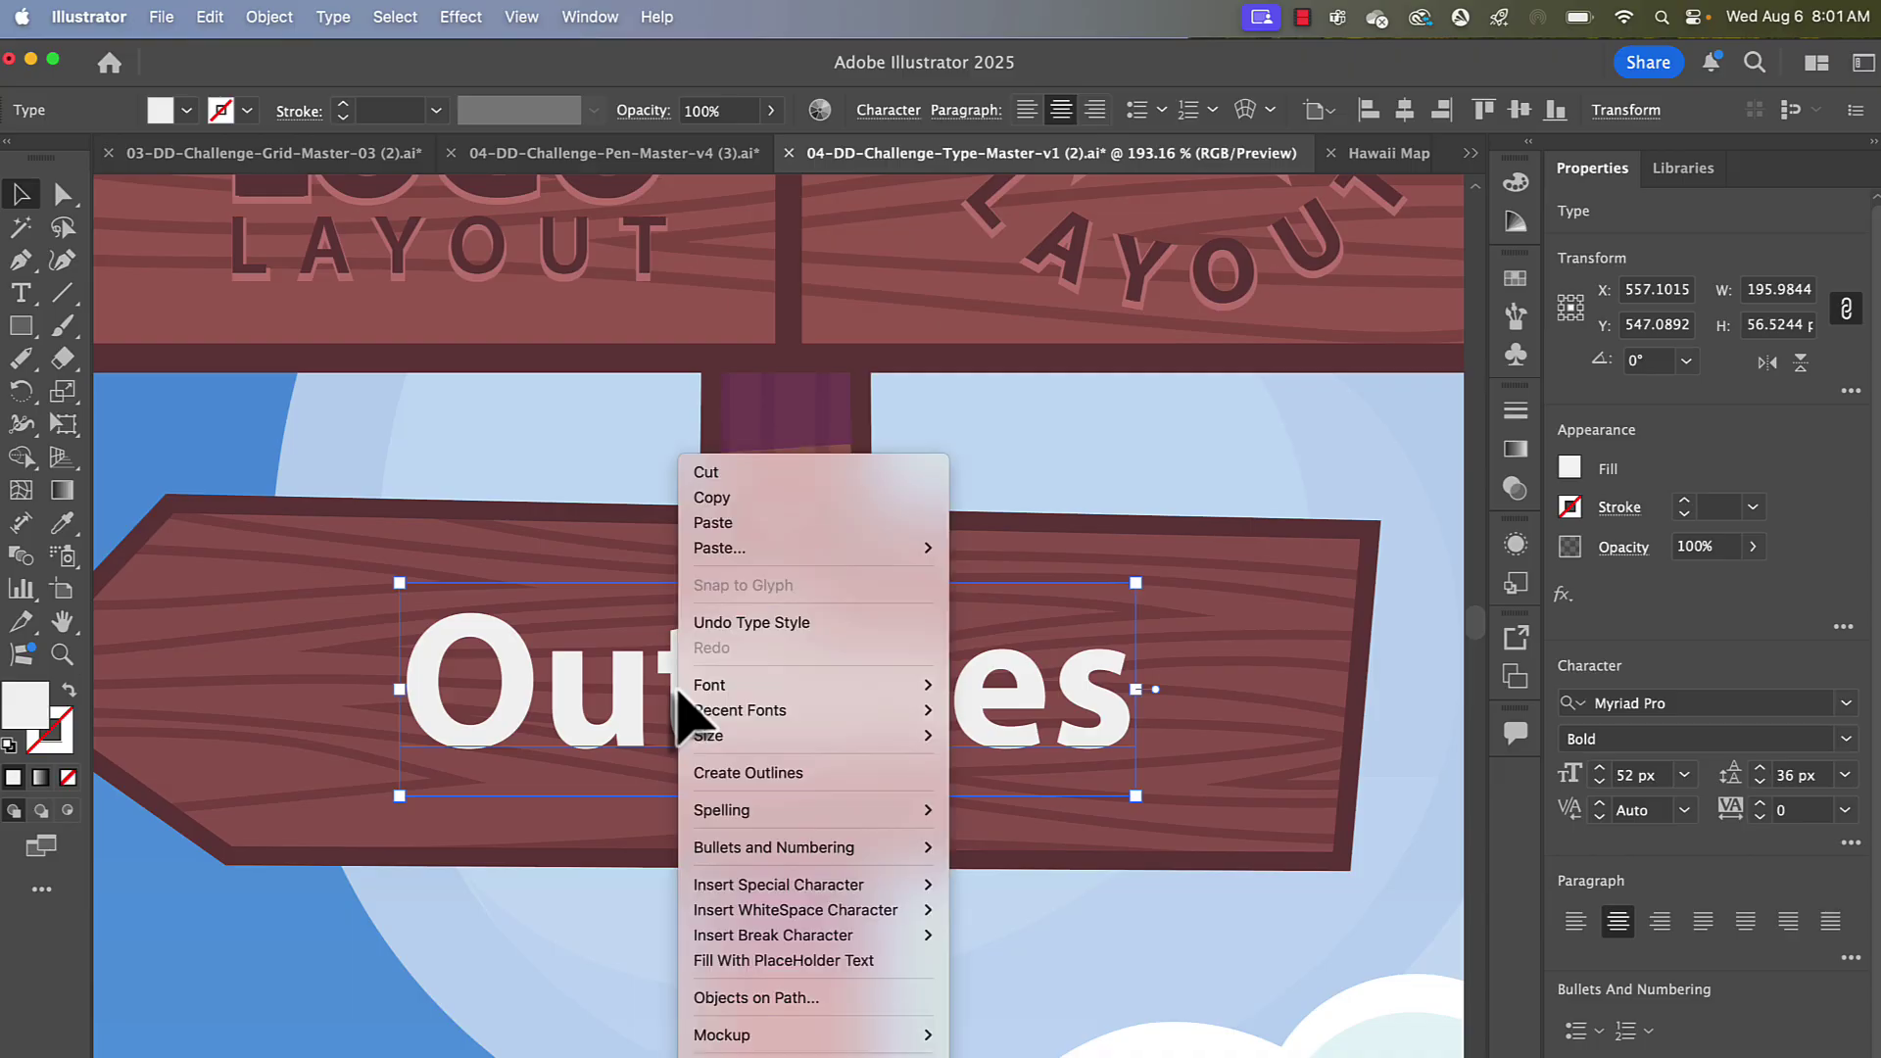
left_click(719, 781)
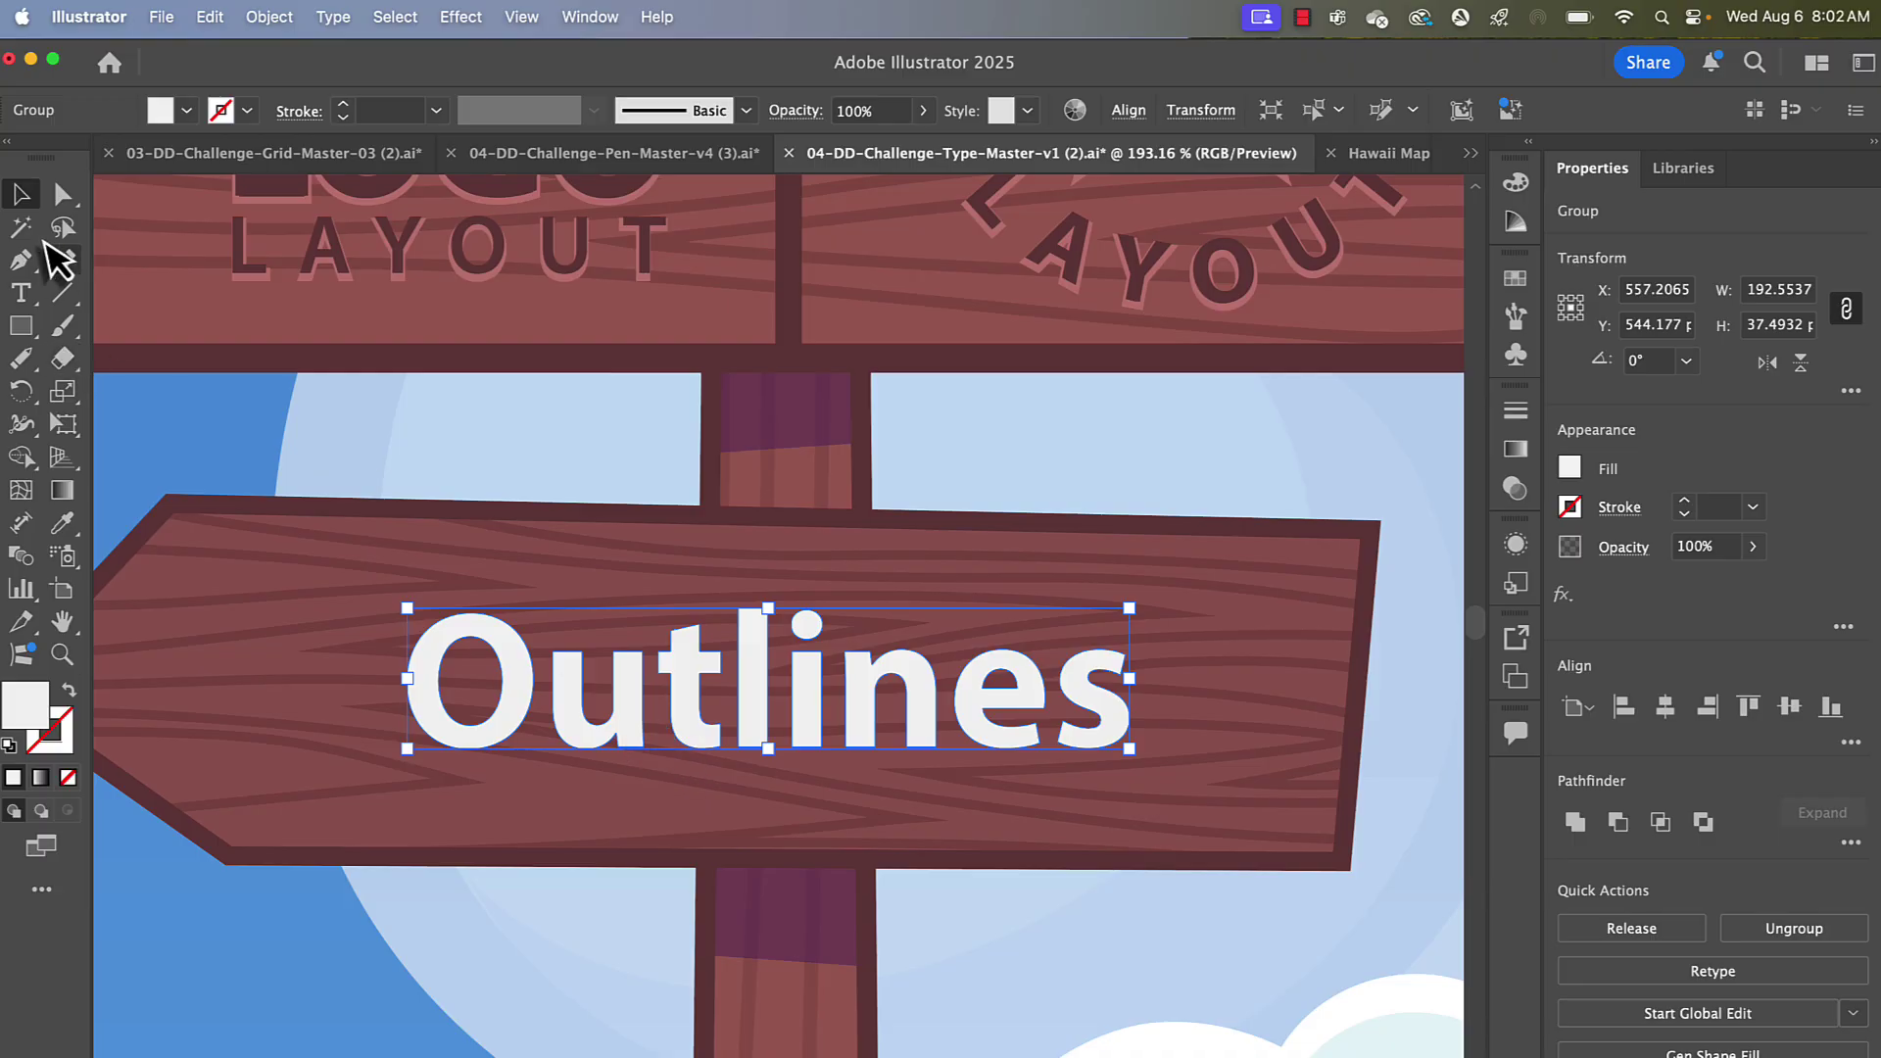
- Pull the l's top anchor upward and its two bottom anchors downward, then deselect
left_click(62, 194)
left_click(754, 614)
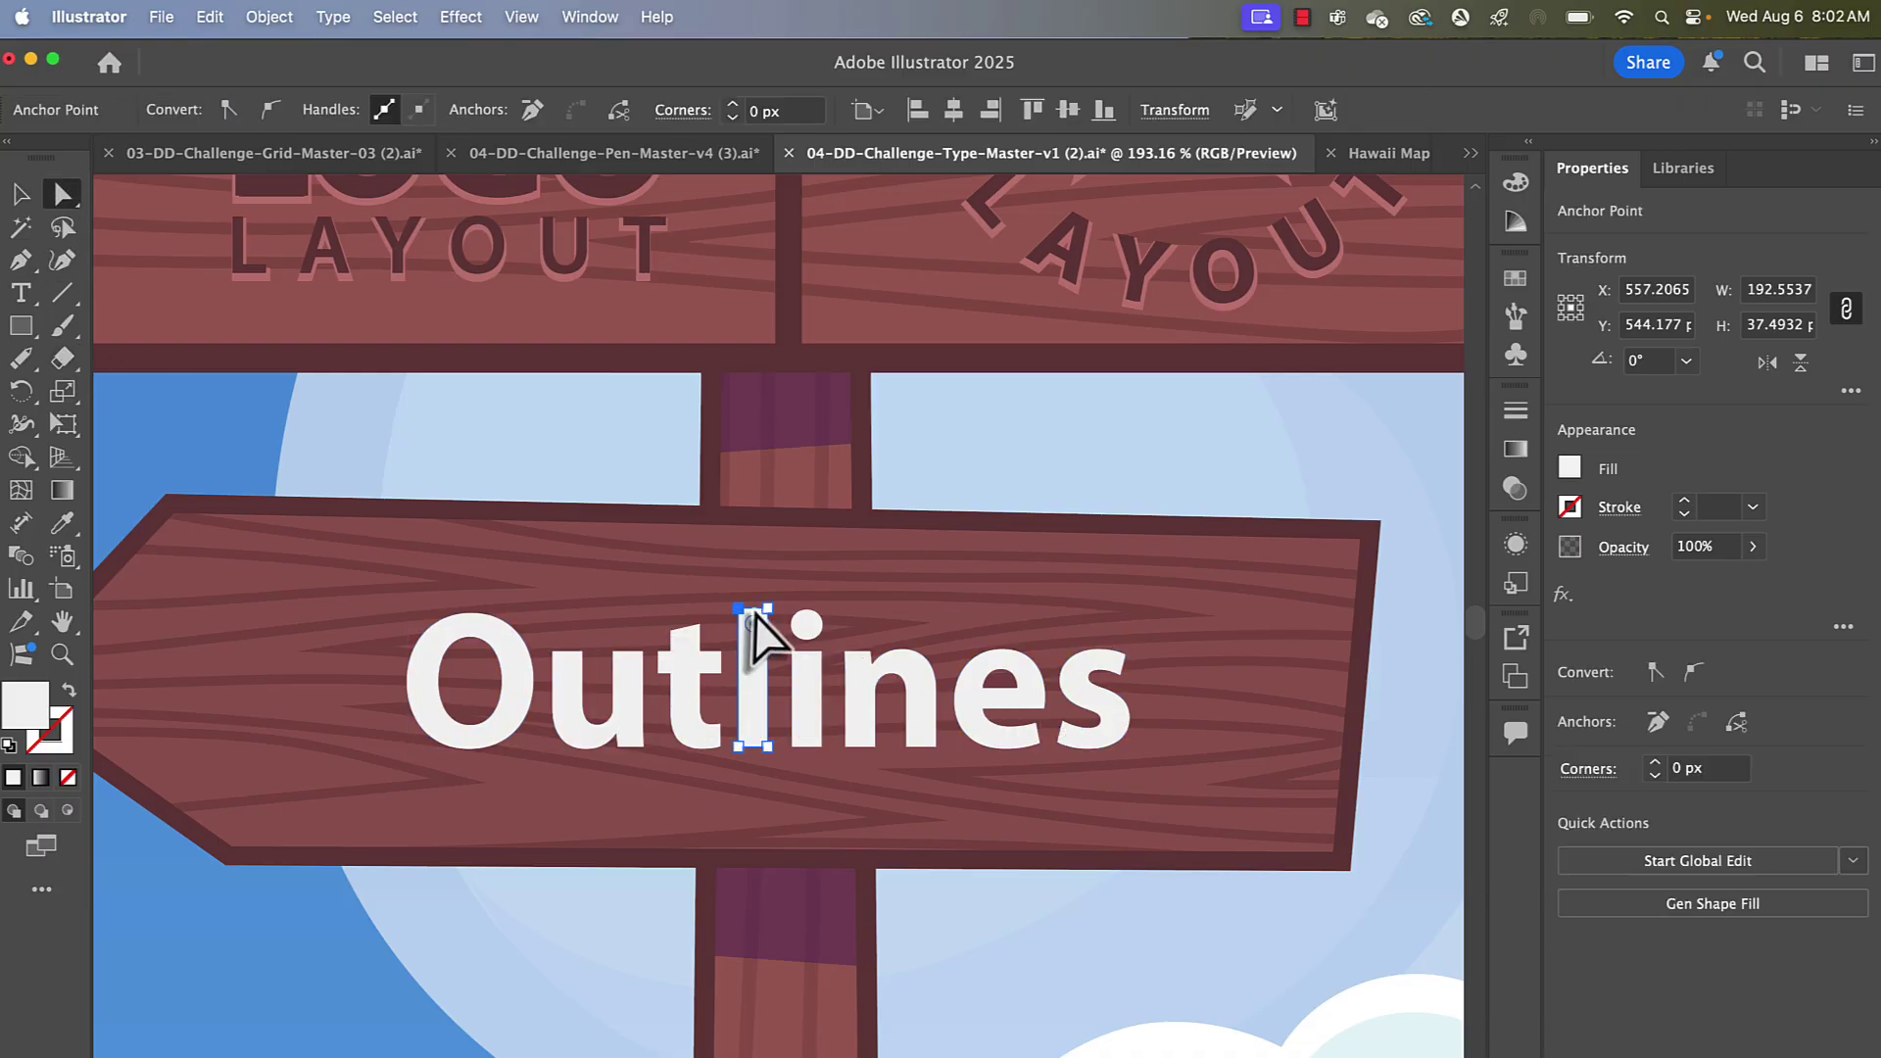
left_click_drag(772, 609, 771, 532)
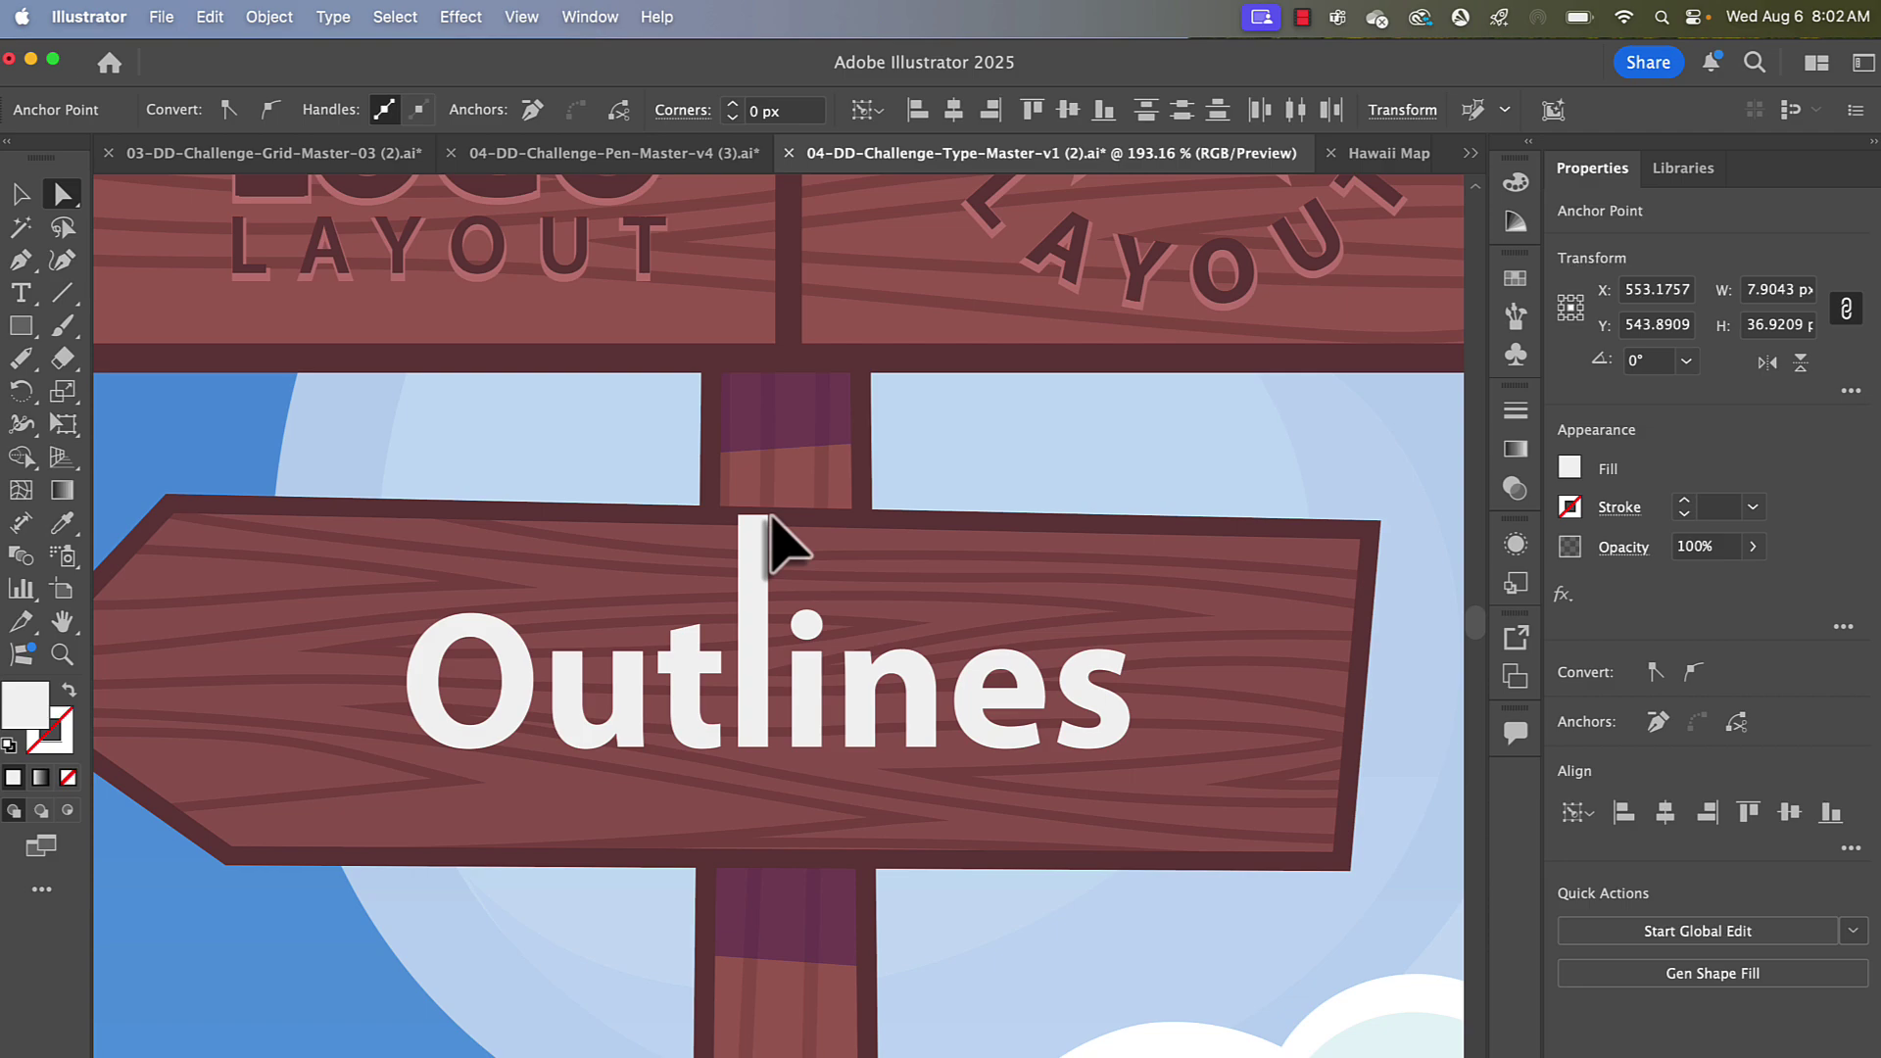
left_click(768, 748)
left_click(739, 748, "shift")
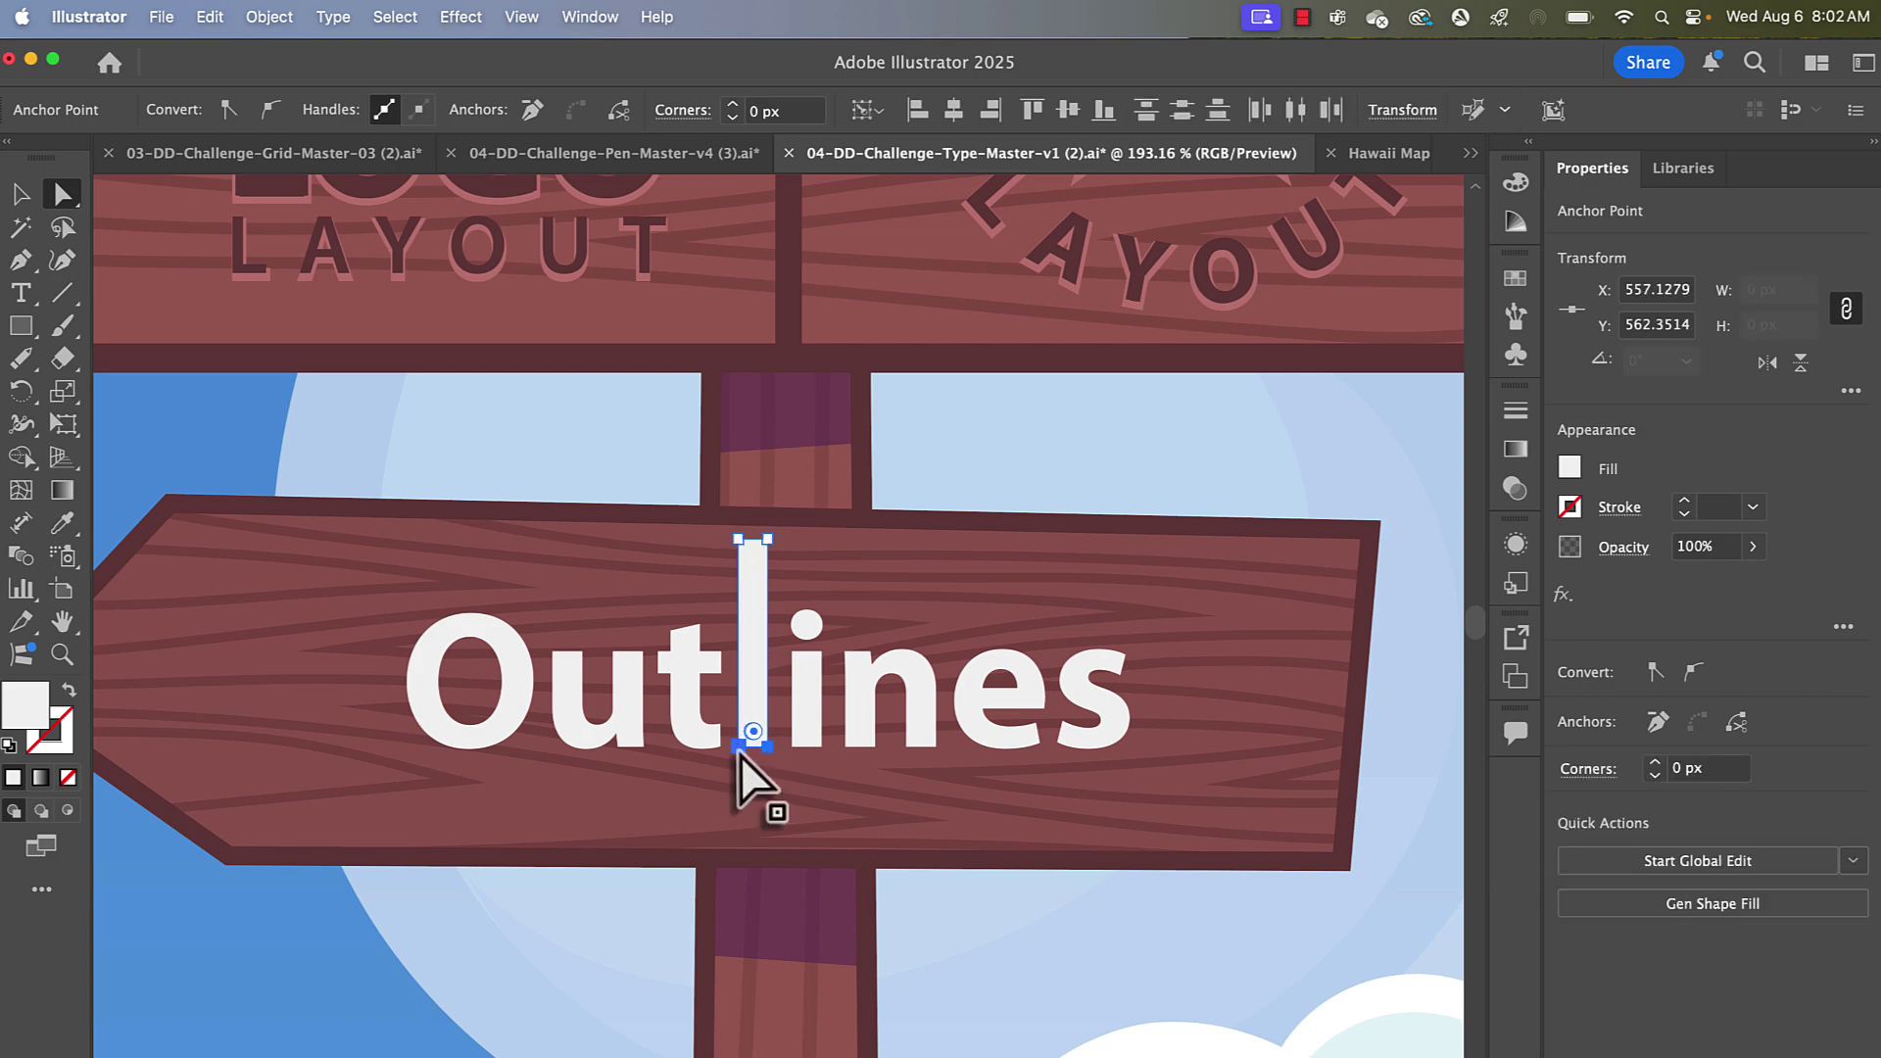
left_click_drag(741, 751, 747, 804)
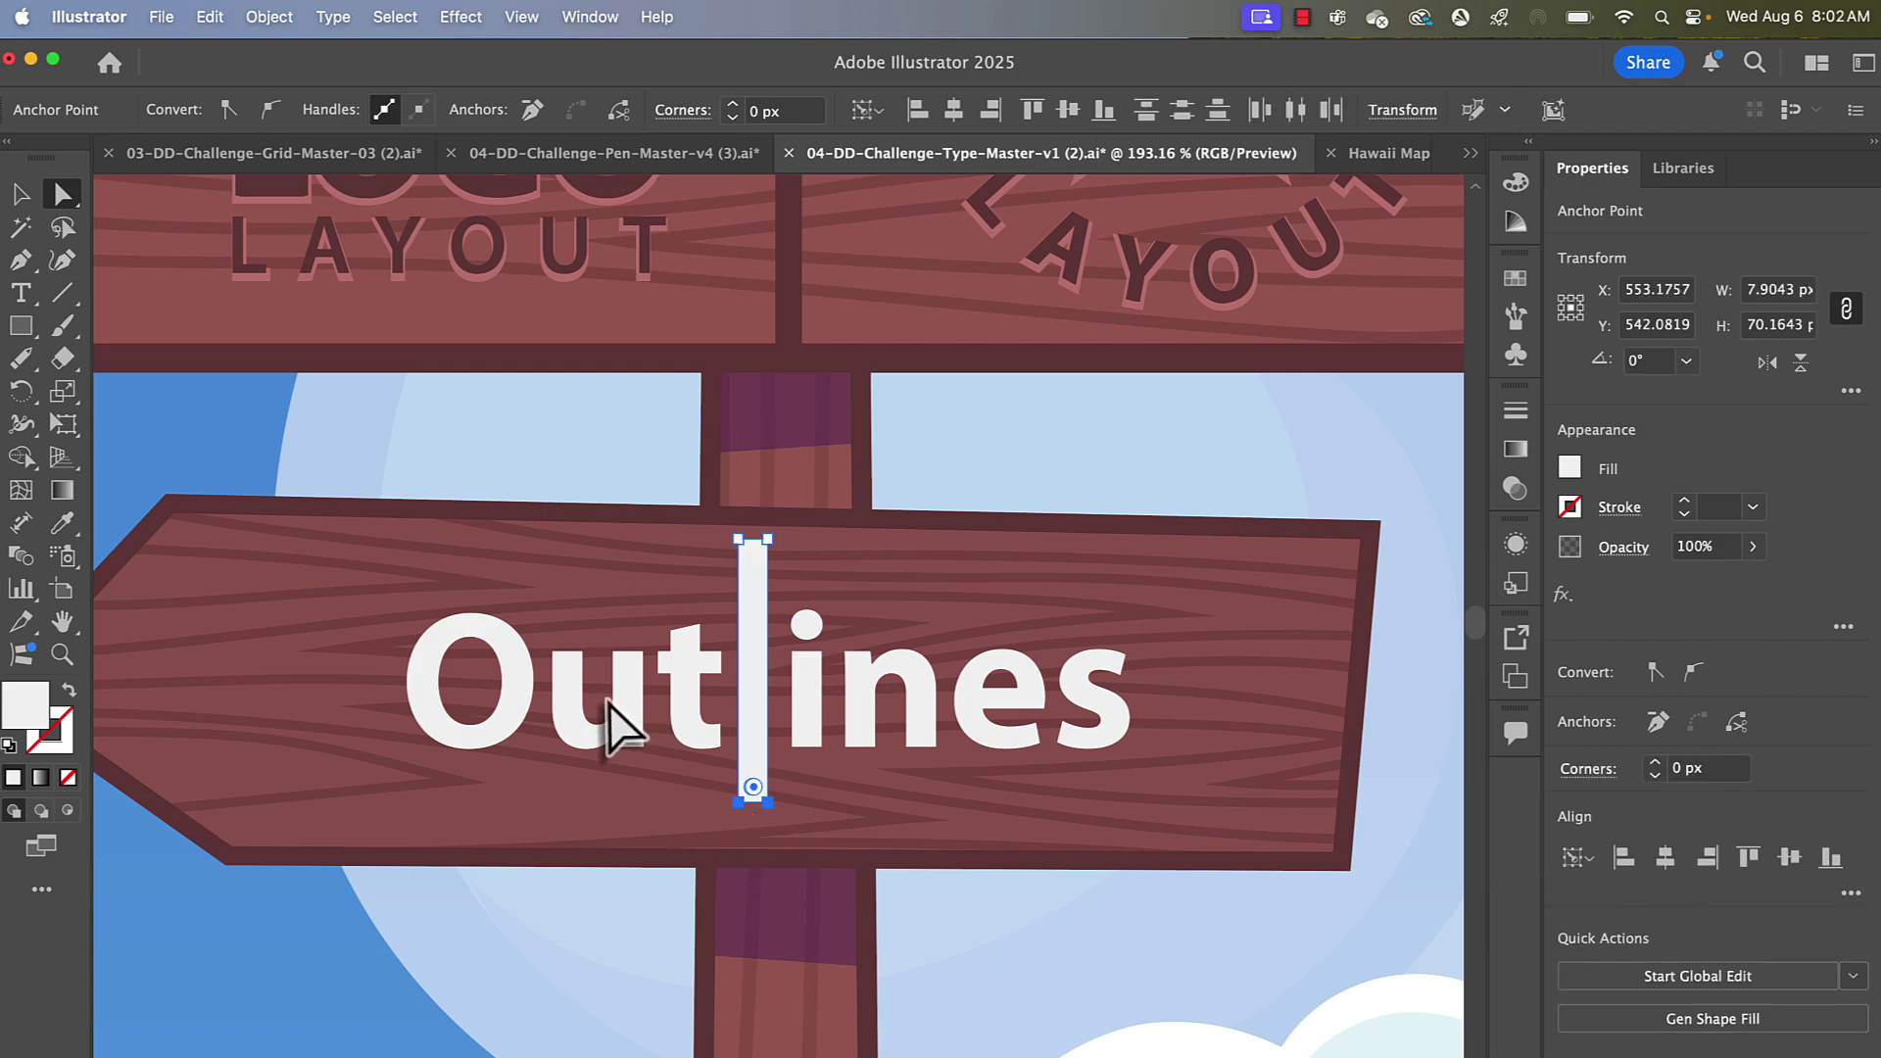
left_click(671, 620)
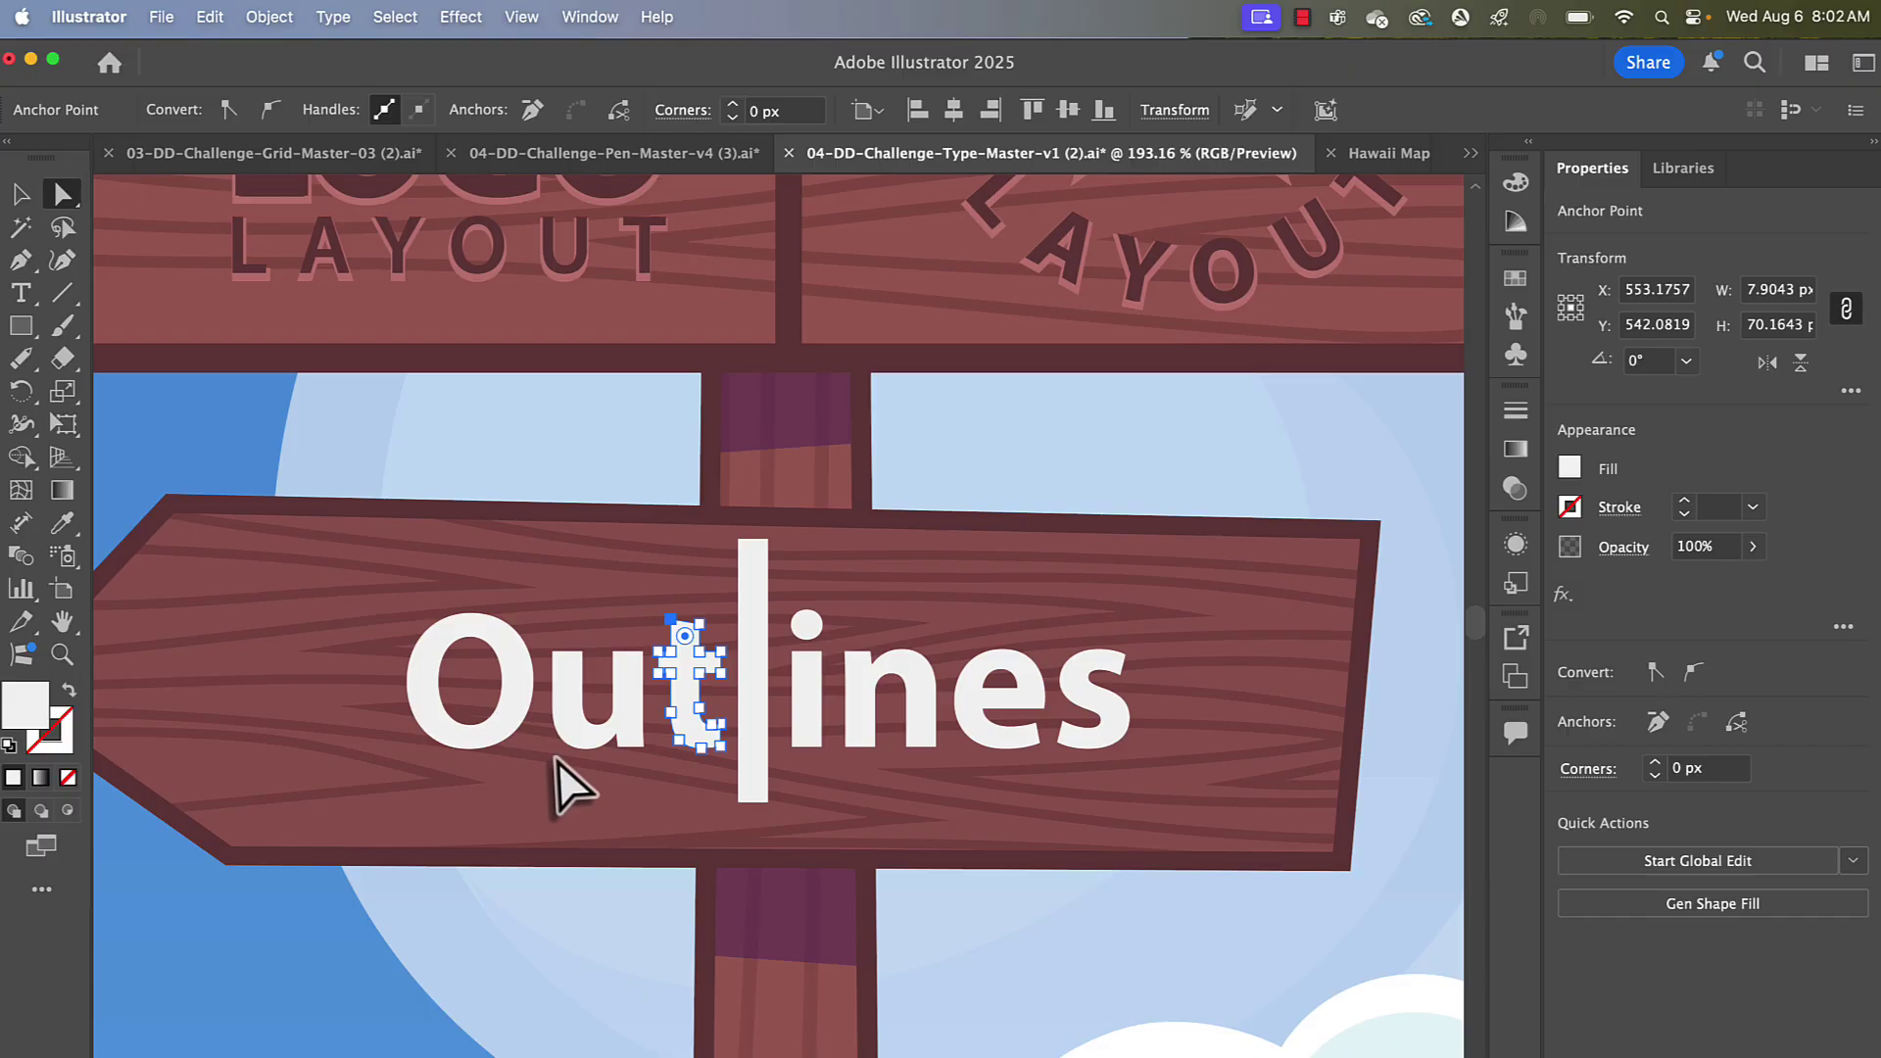
key("super+shift+a")
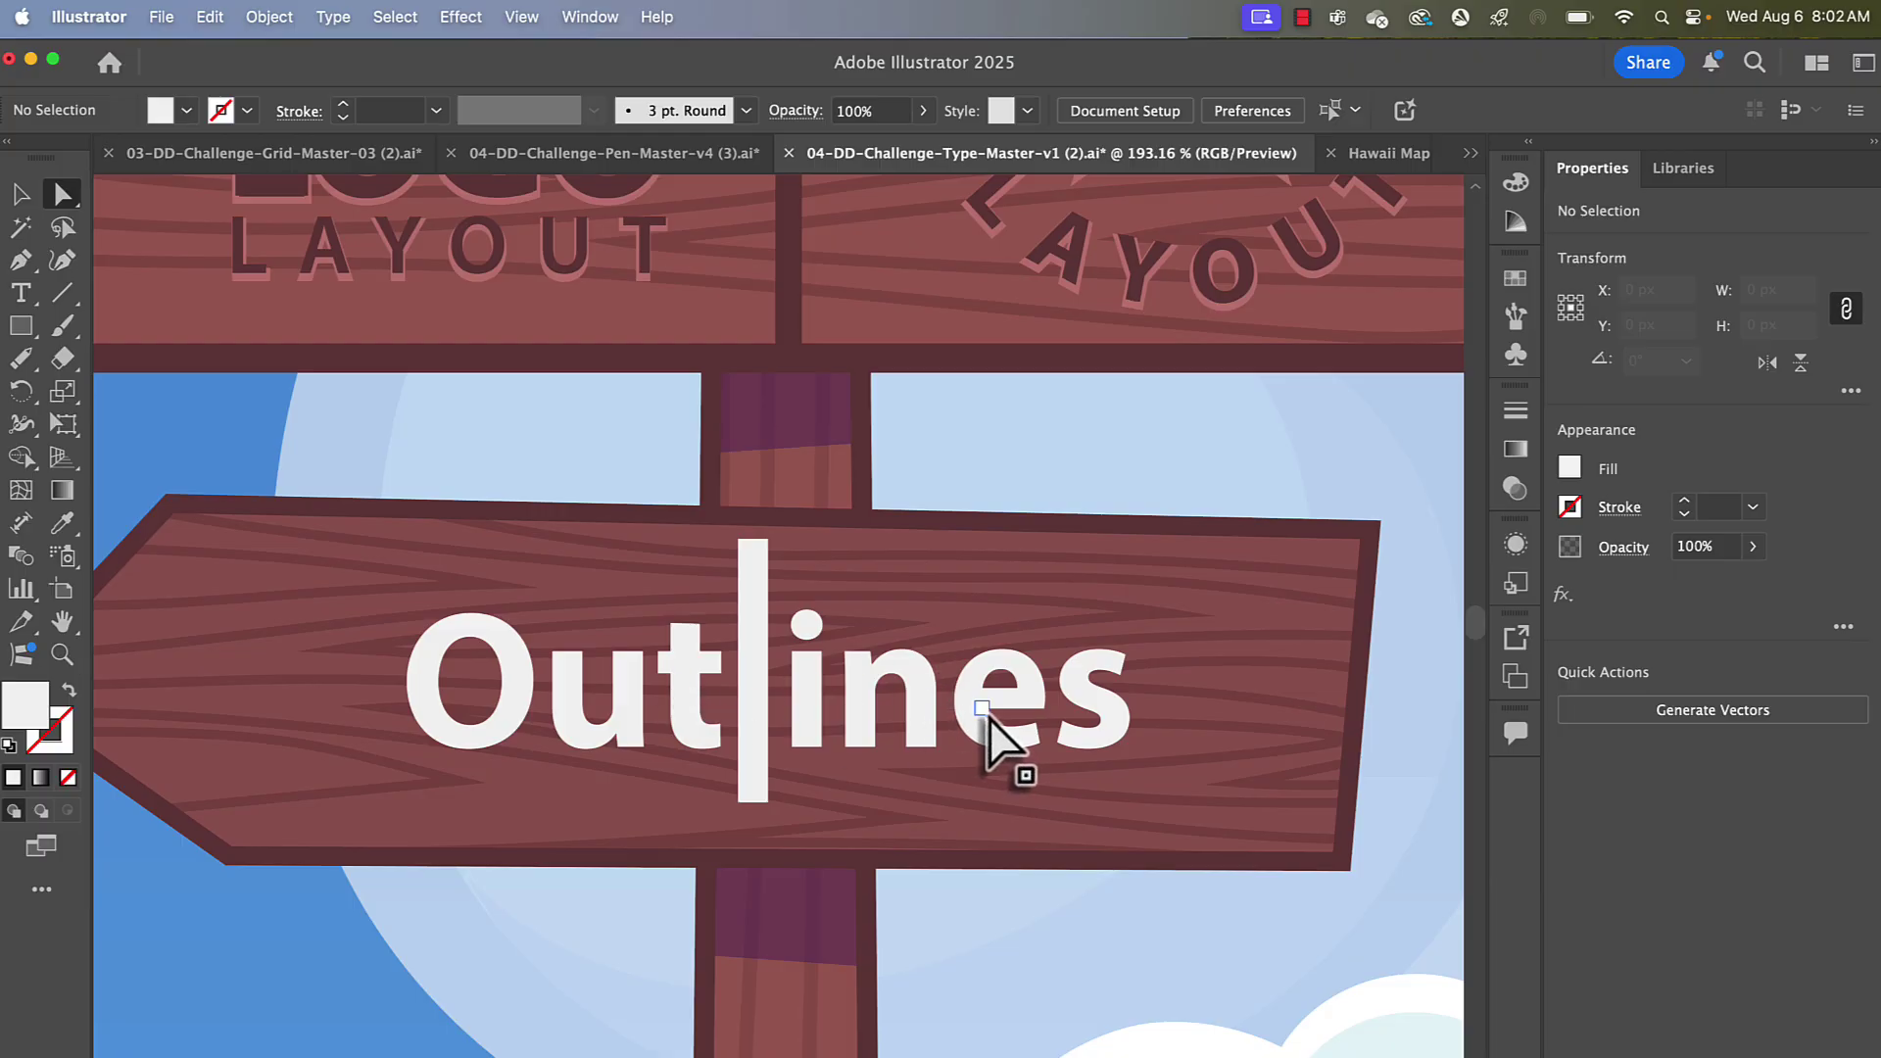
- Add a new text object reading 'LOGO' above the LOGO sign
scroll(989, 719, "up", 10)
scroll(990, 719, "down", 2)
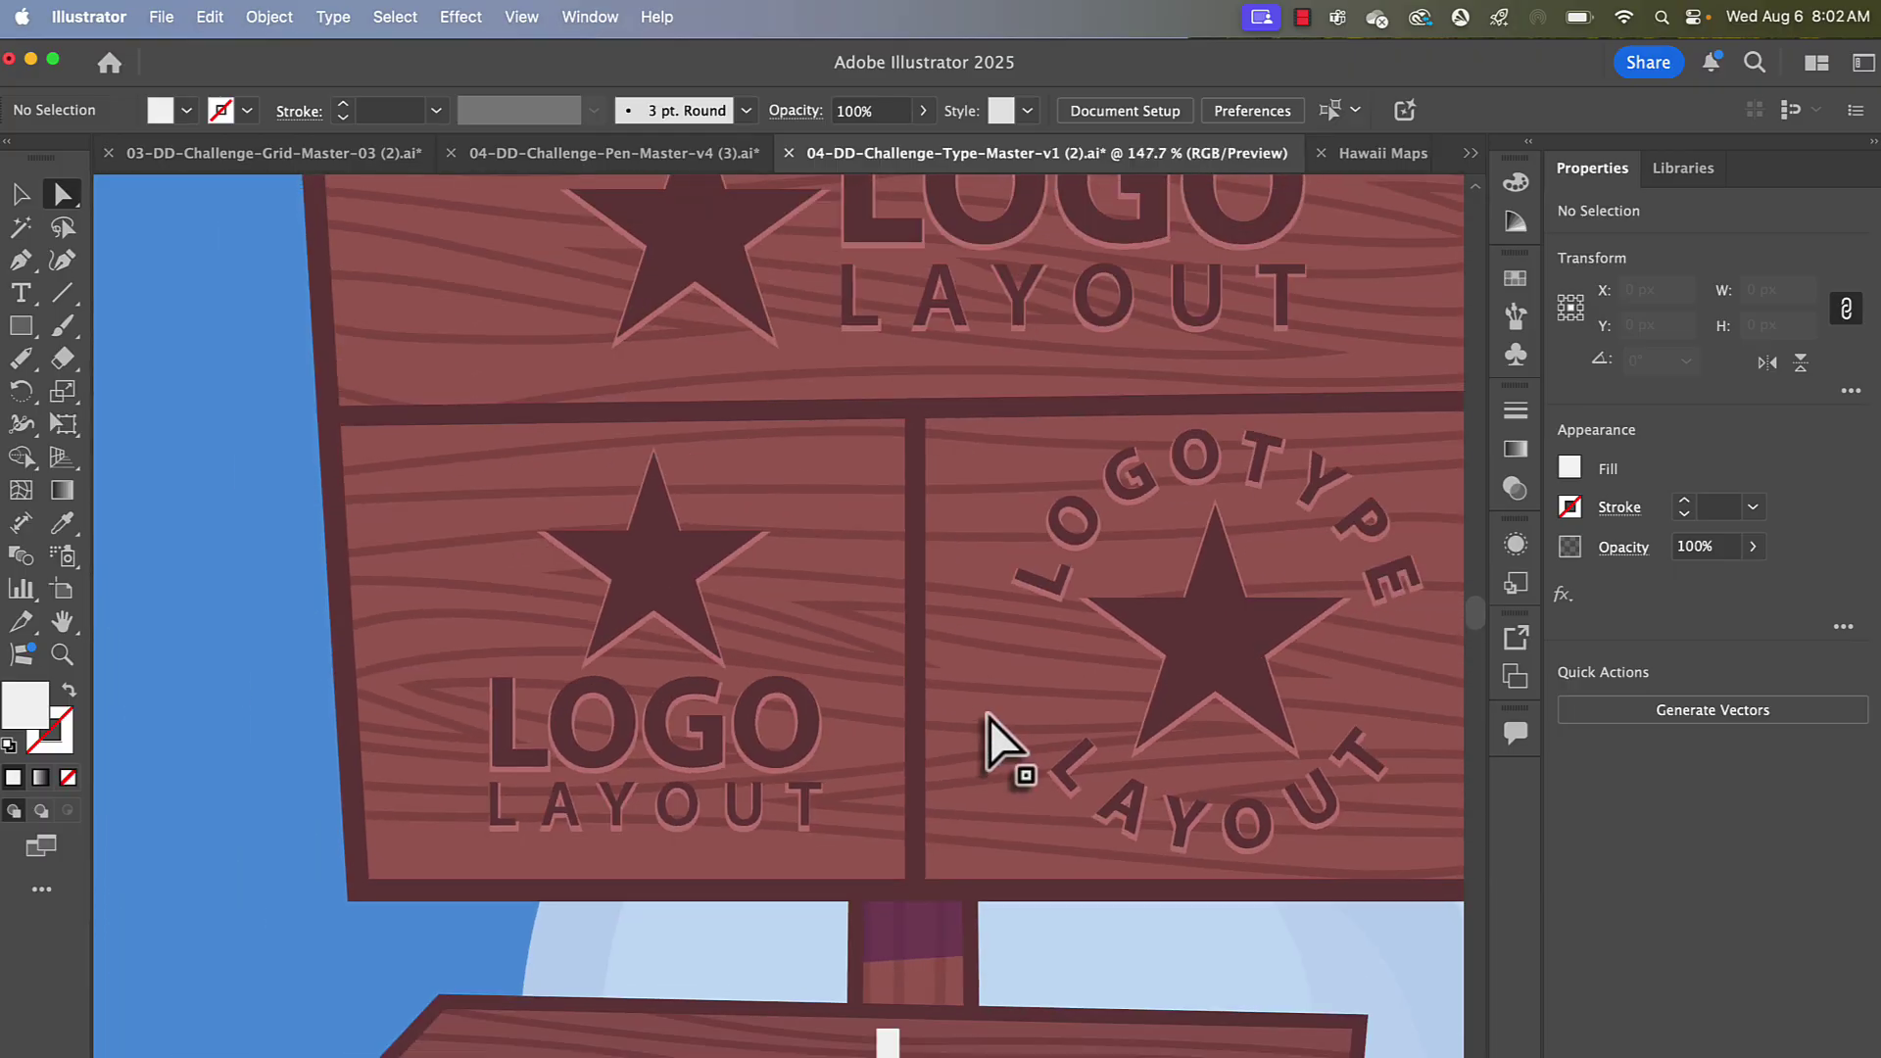
scroll(989, 719, "down", 2)
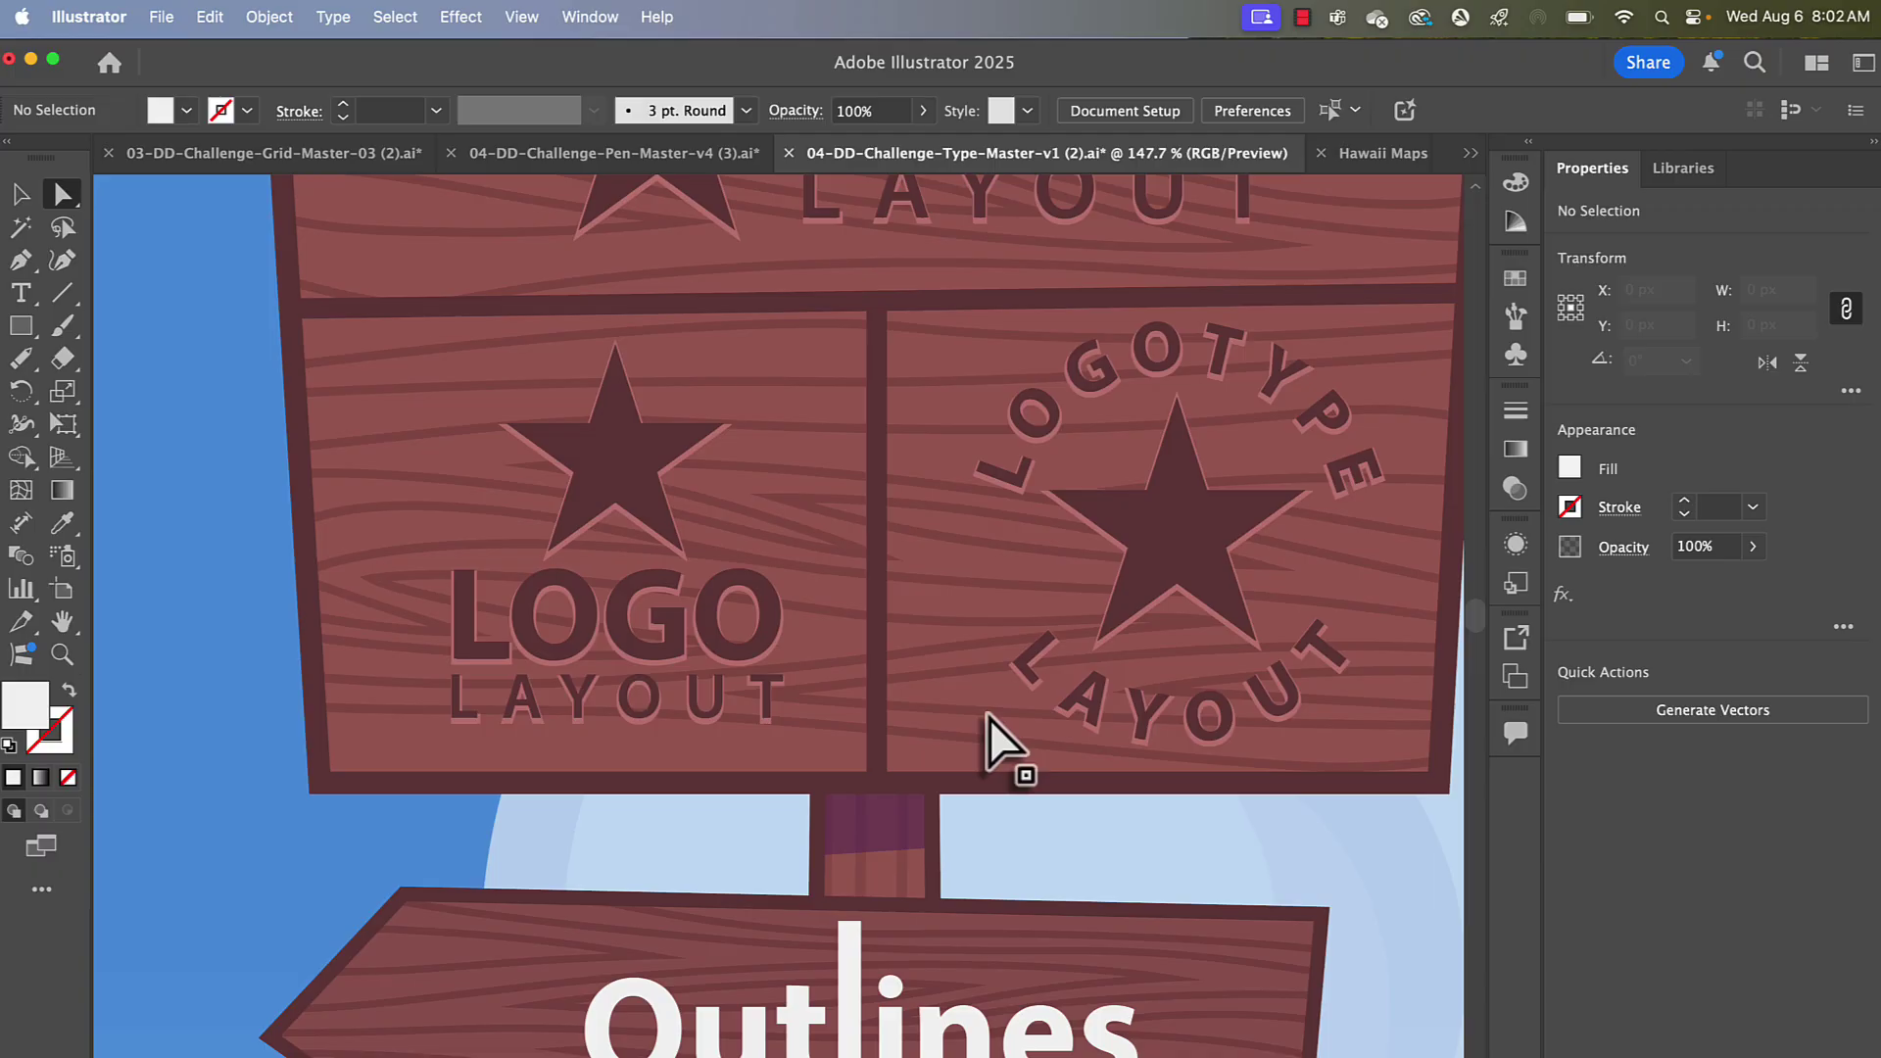
scroll(989, 719, "up", 2)
scroll(989, 719, "right", 1)
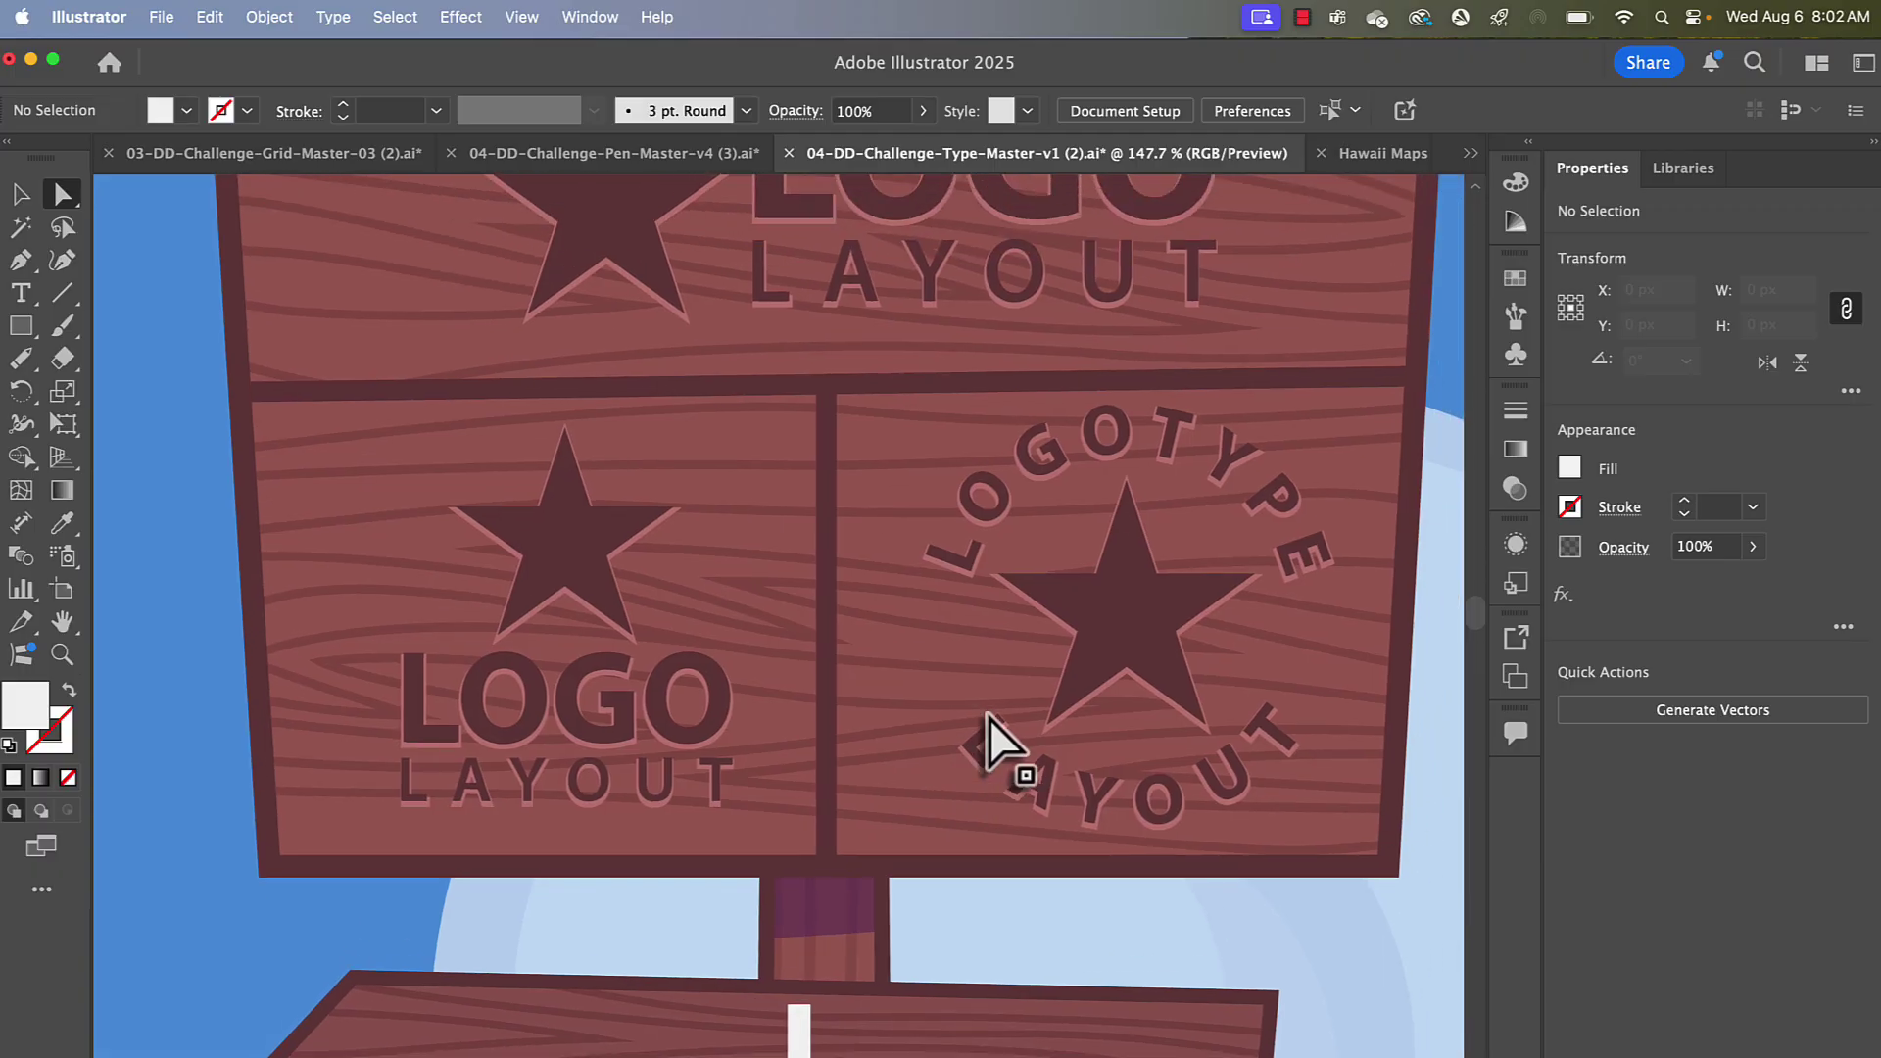
scroll(989, 719, "up", 4)
scroll(989, 719, "right", 1)
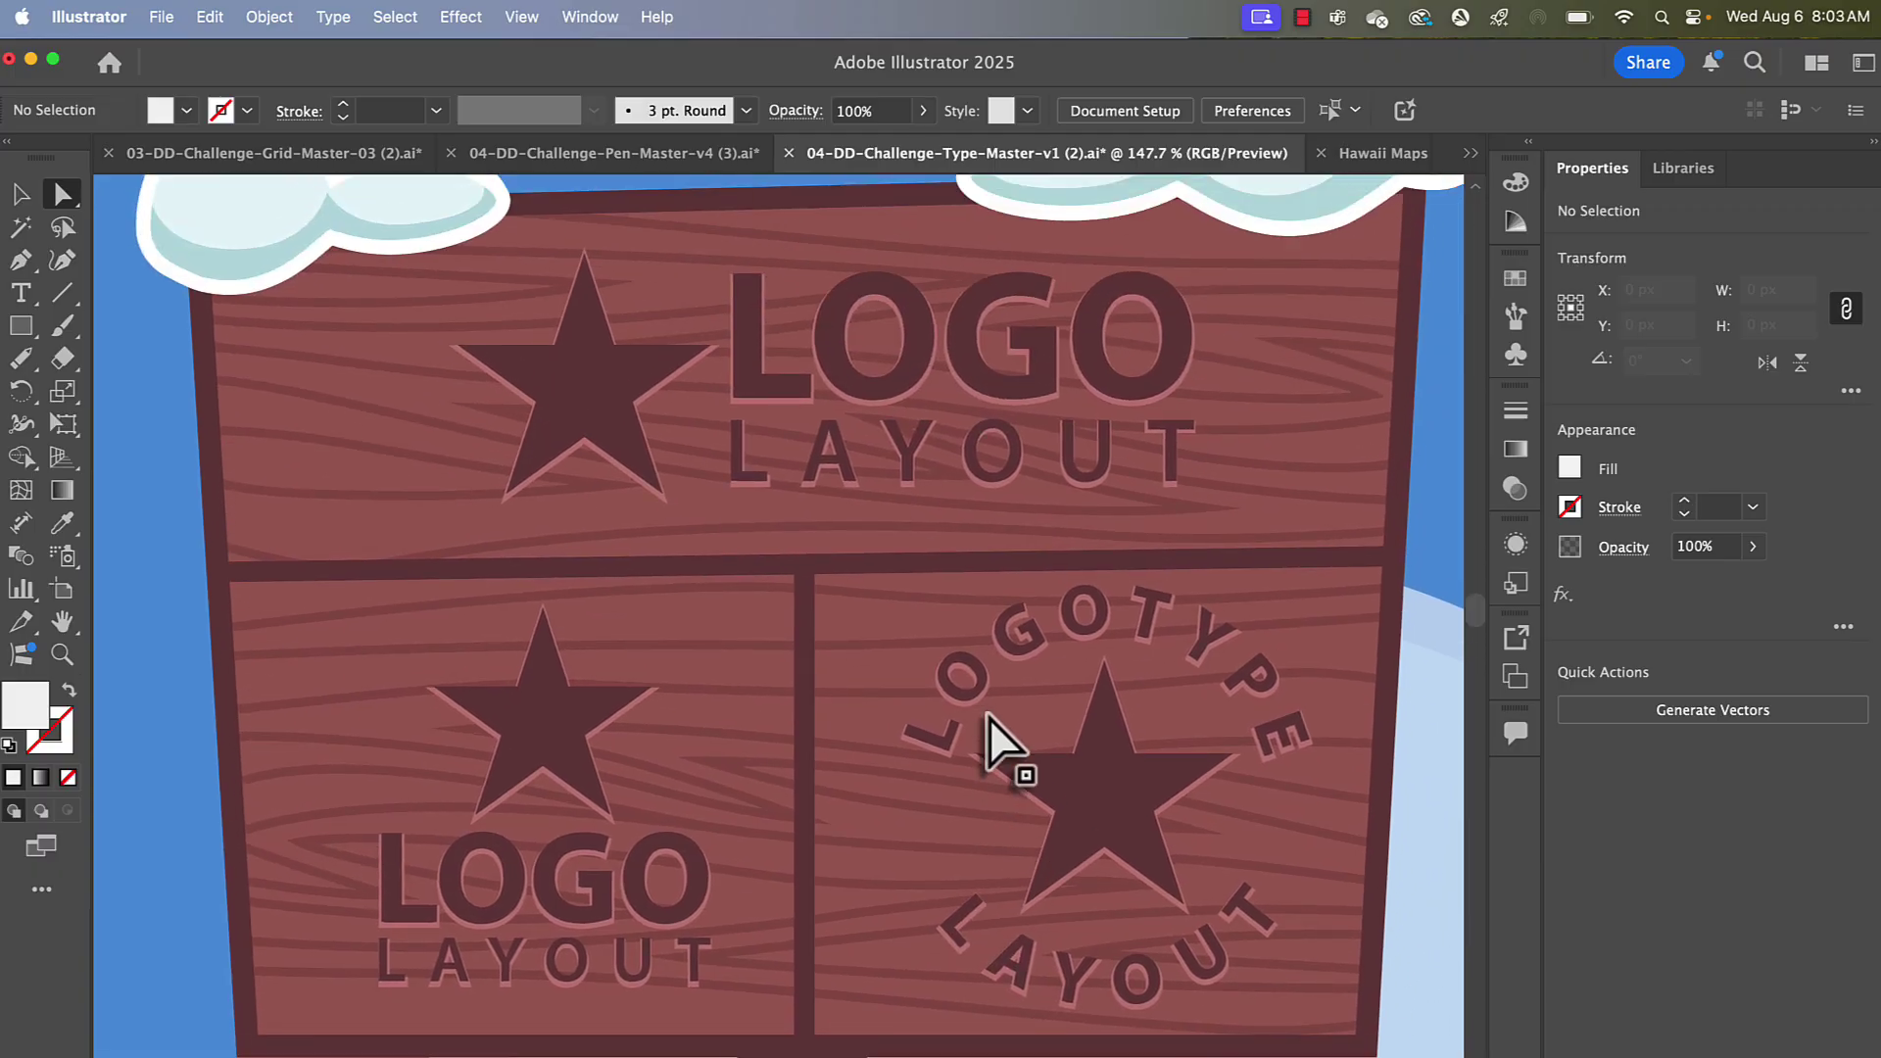
left_click(20, 292)
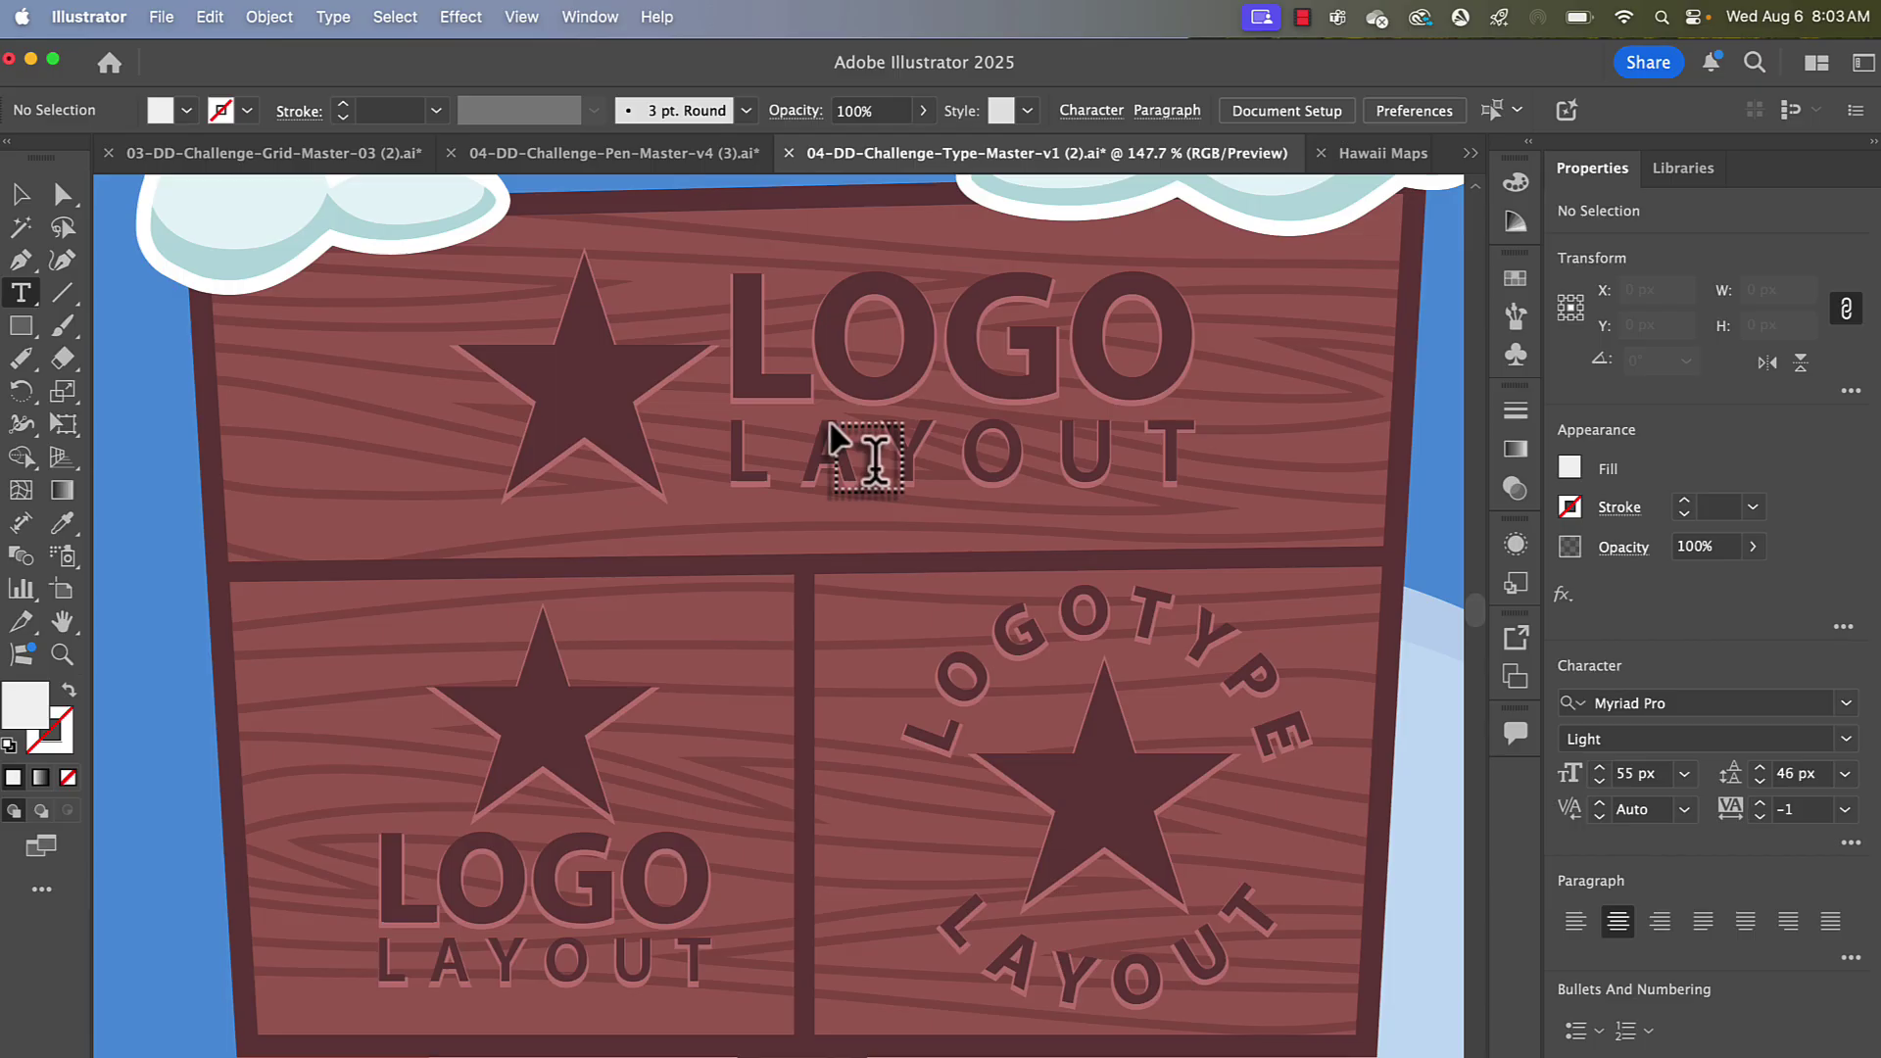
left_click(725, 323)
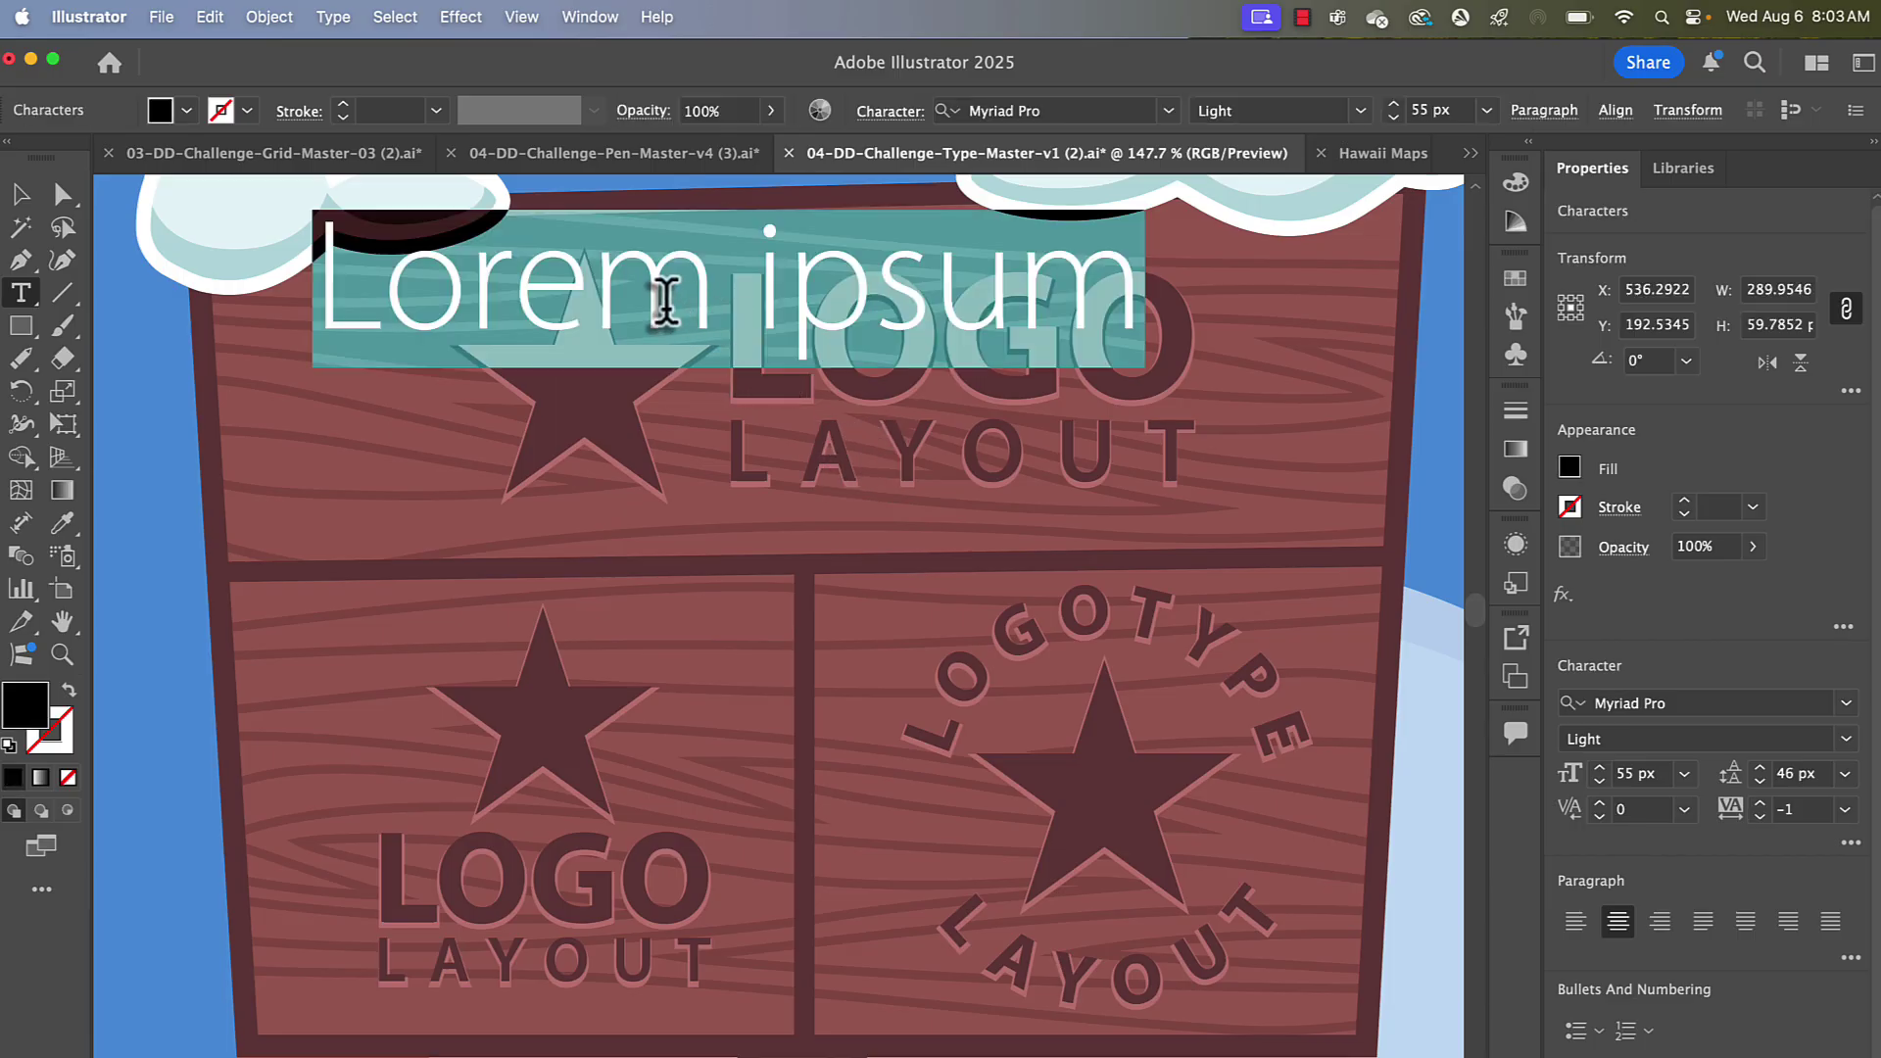
type("LOGO")
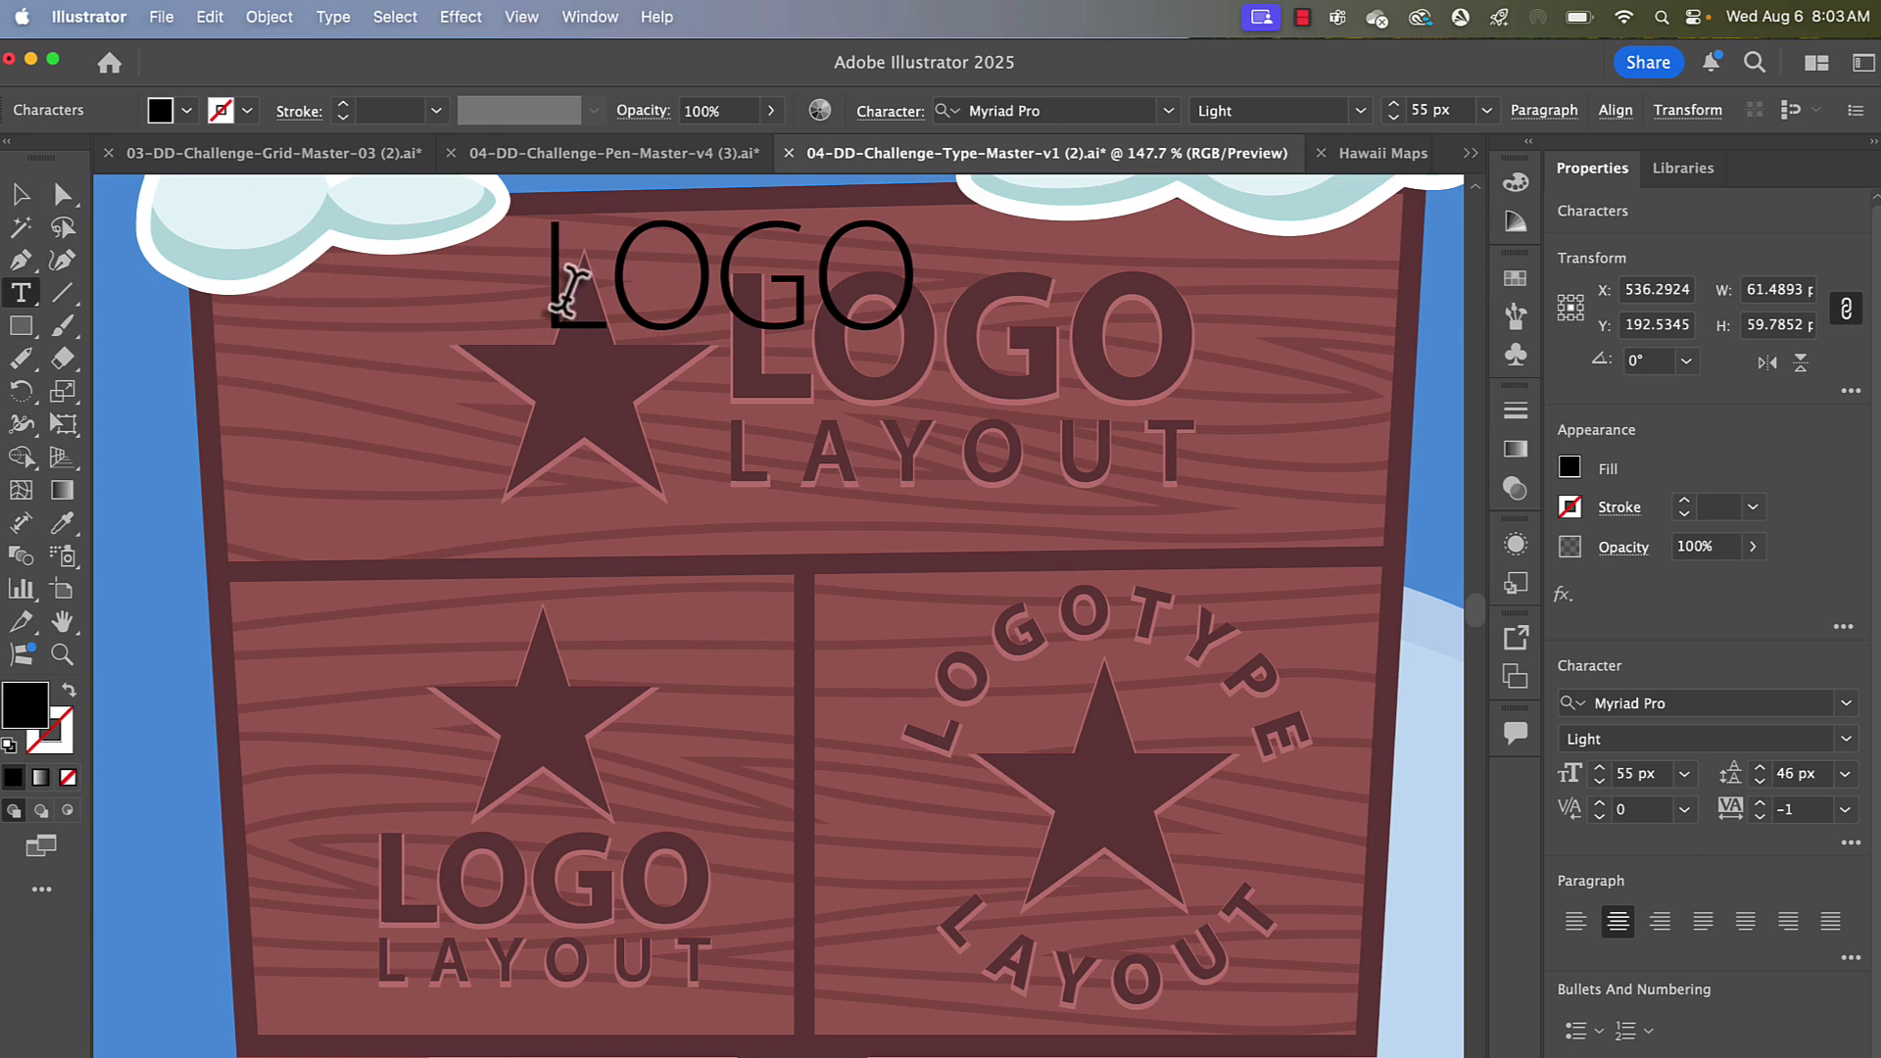
- Move 'LOGO' onto the sign's lettering, make it Bold, and enlarge to about 62.85 px
left_click(20, 195)
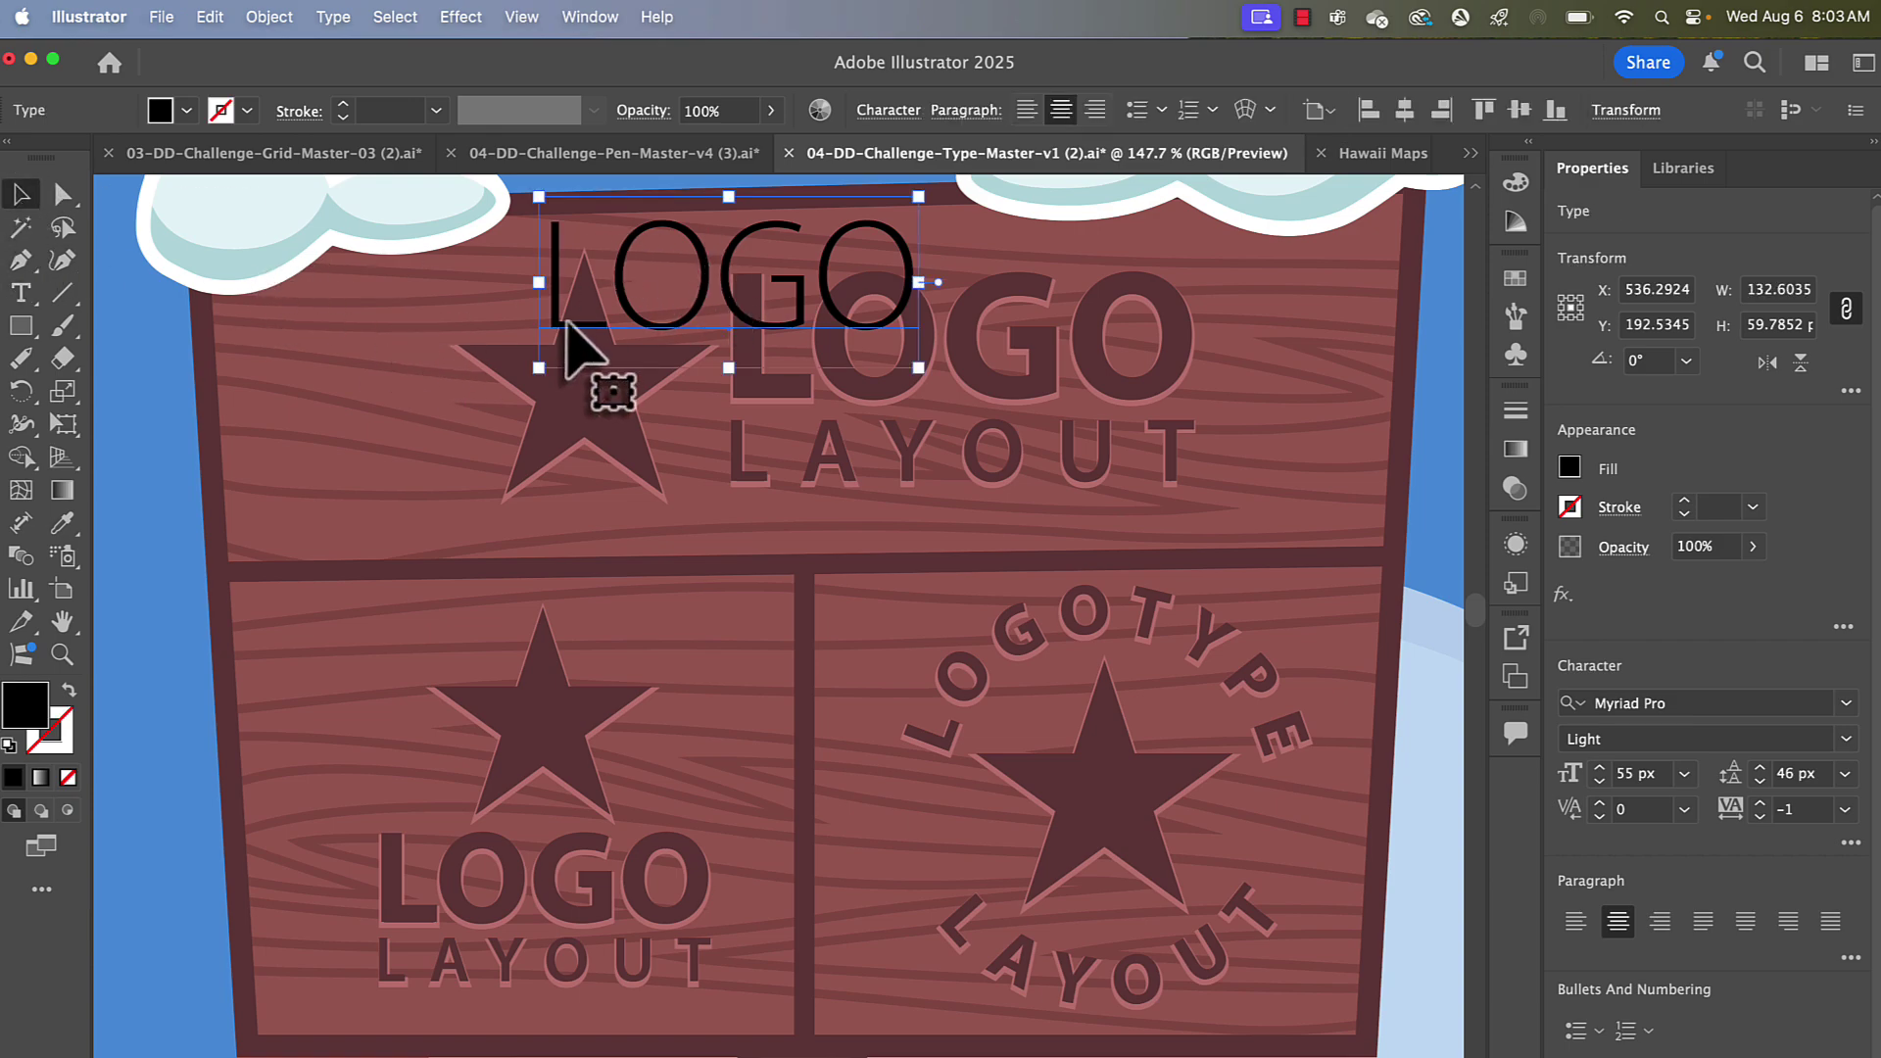
left_click_drag(568, 323, 797, 388)
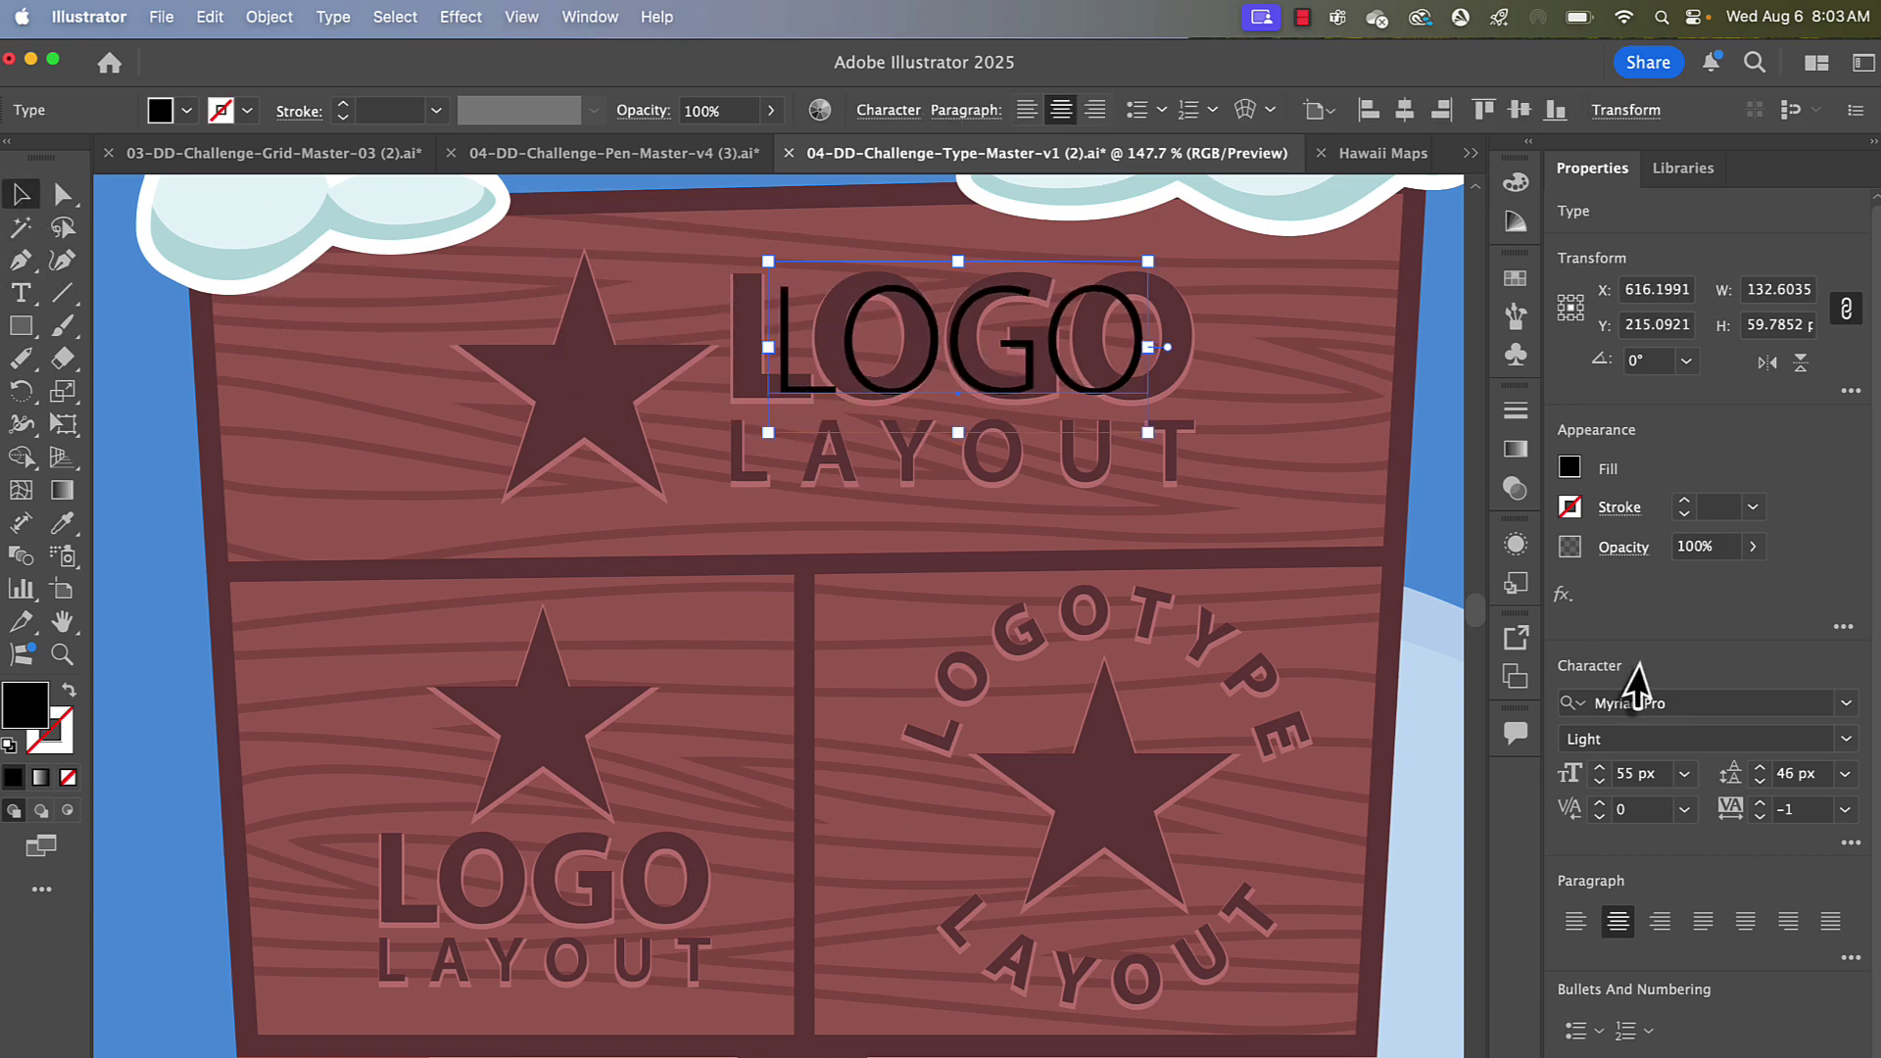
left_click(1842, 739)
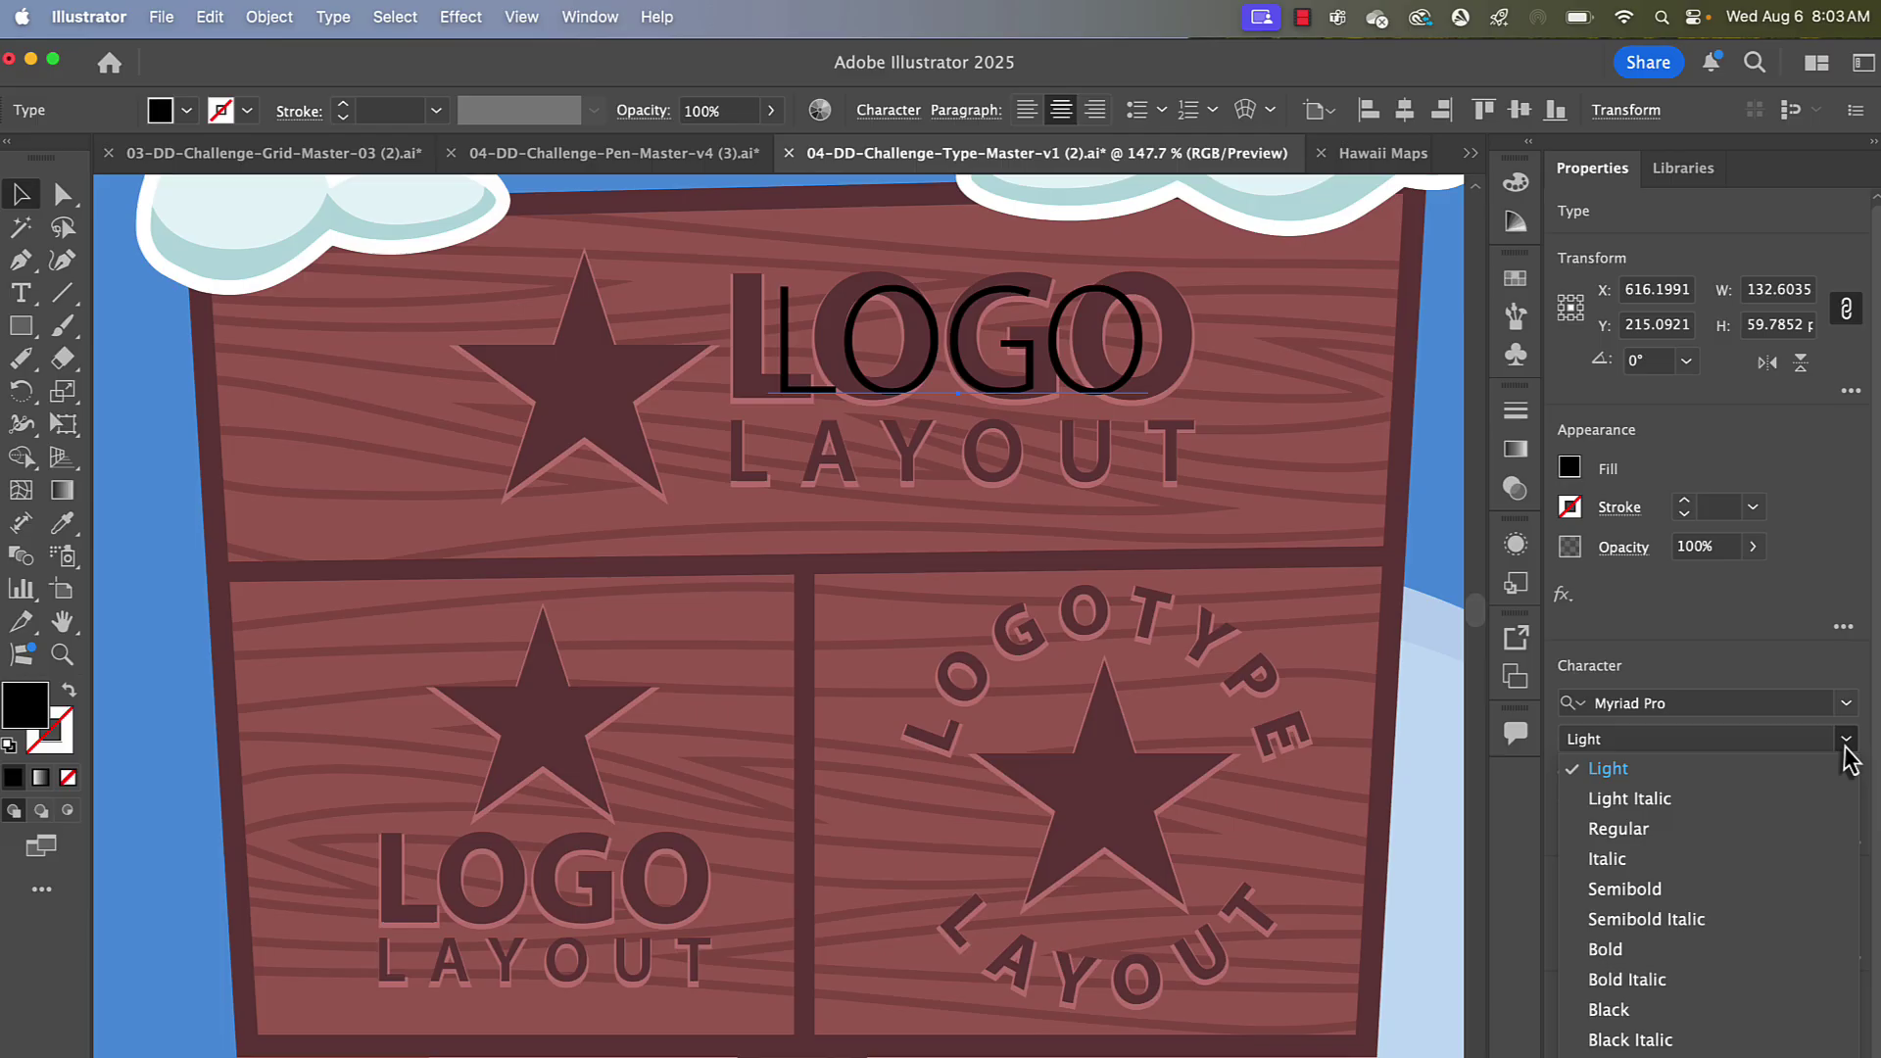
left_click(1689, 959)
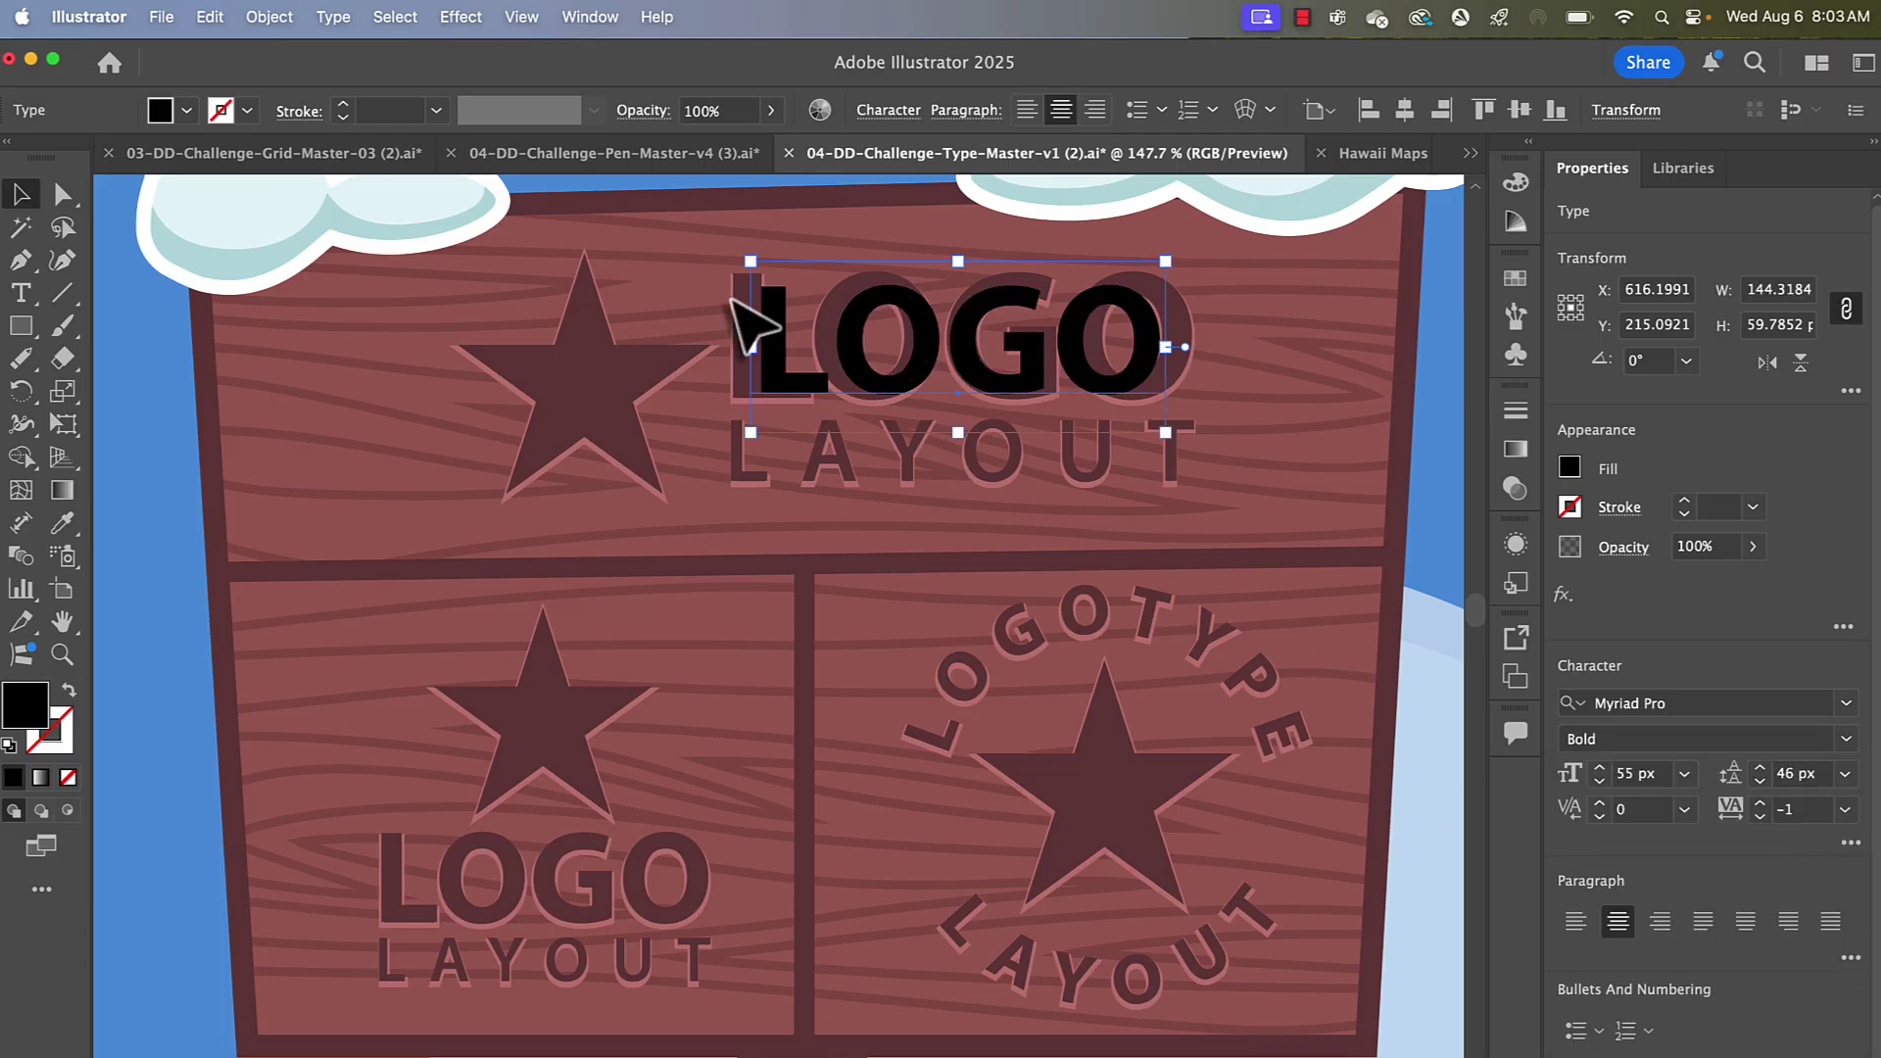
left_click_drag(735, 245, 724, 241)
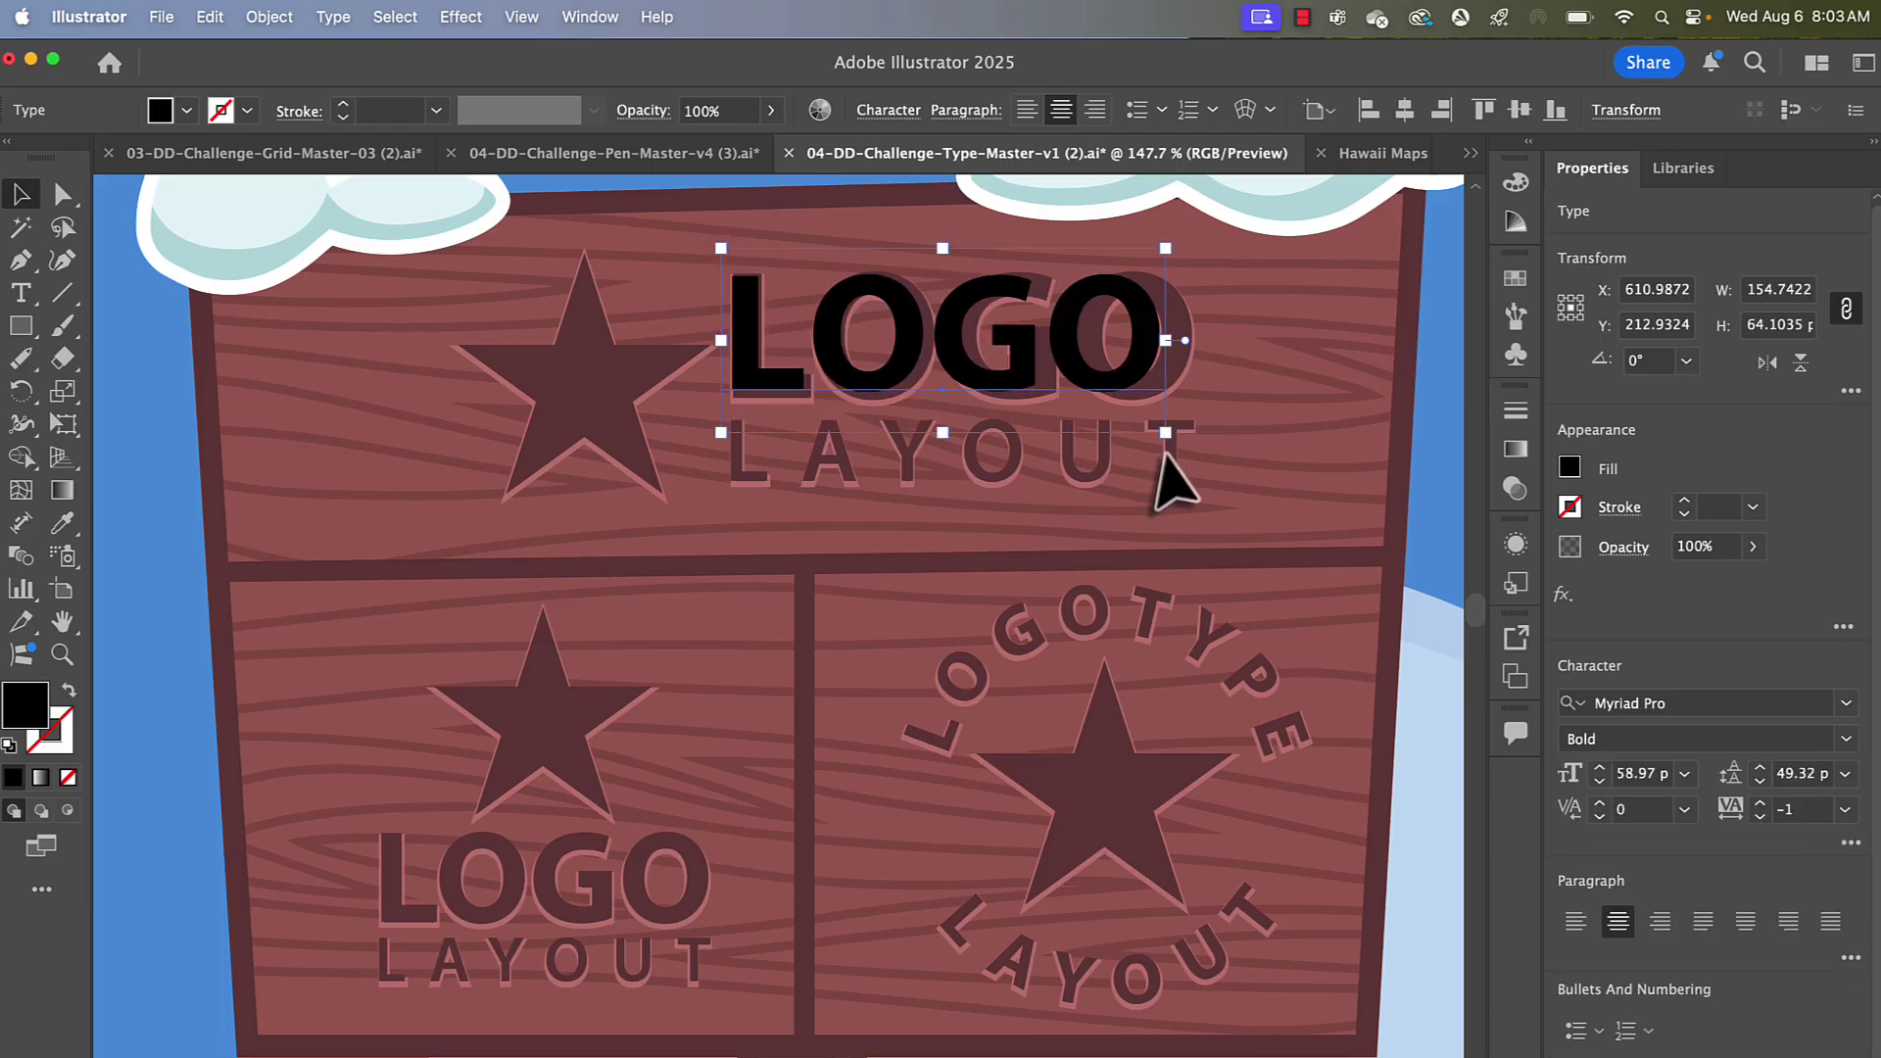
left_click_drag(1168, 433, 1215, 449)
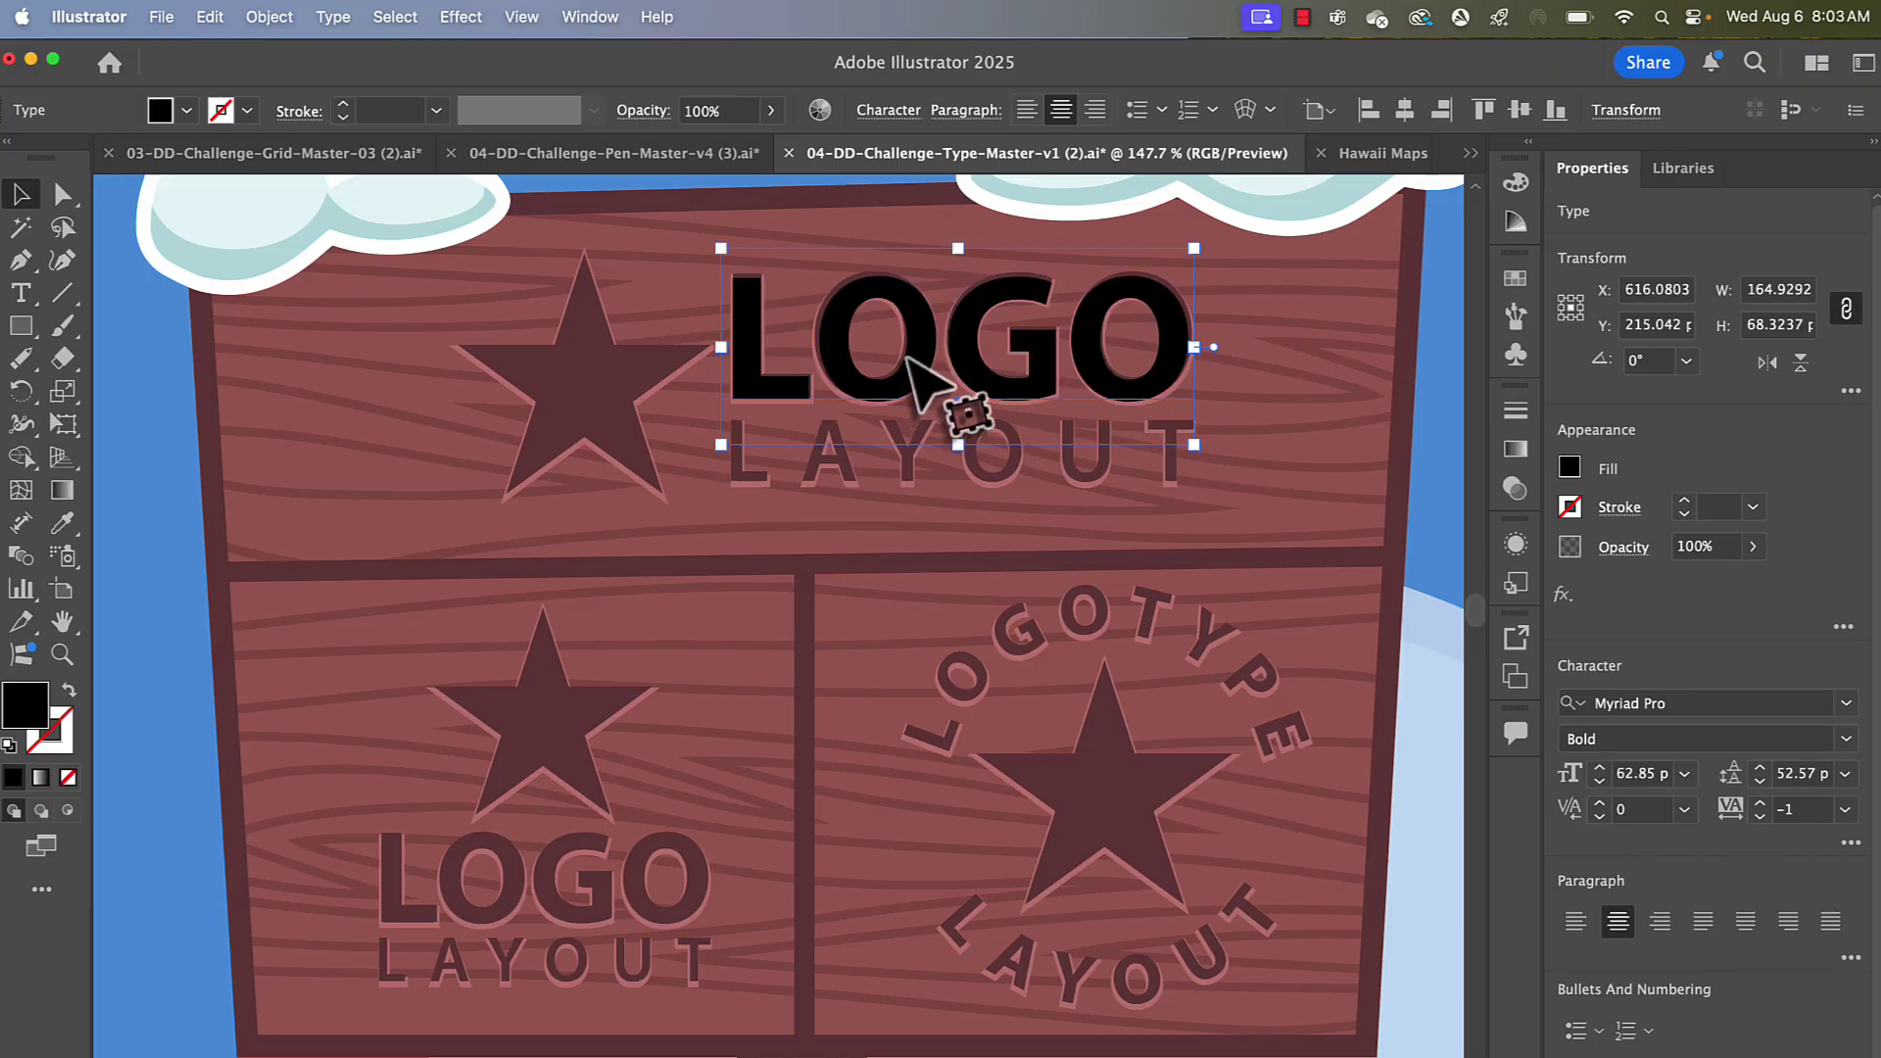
left_click(979, 537)
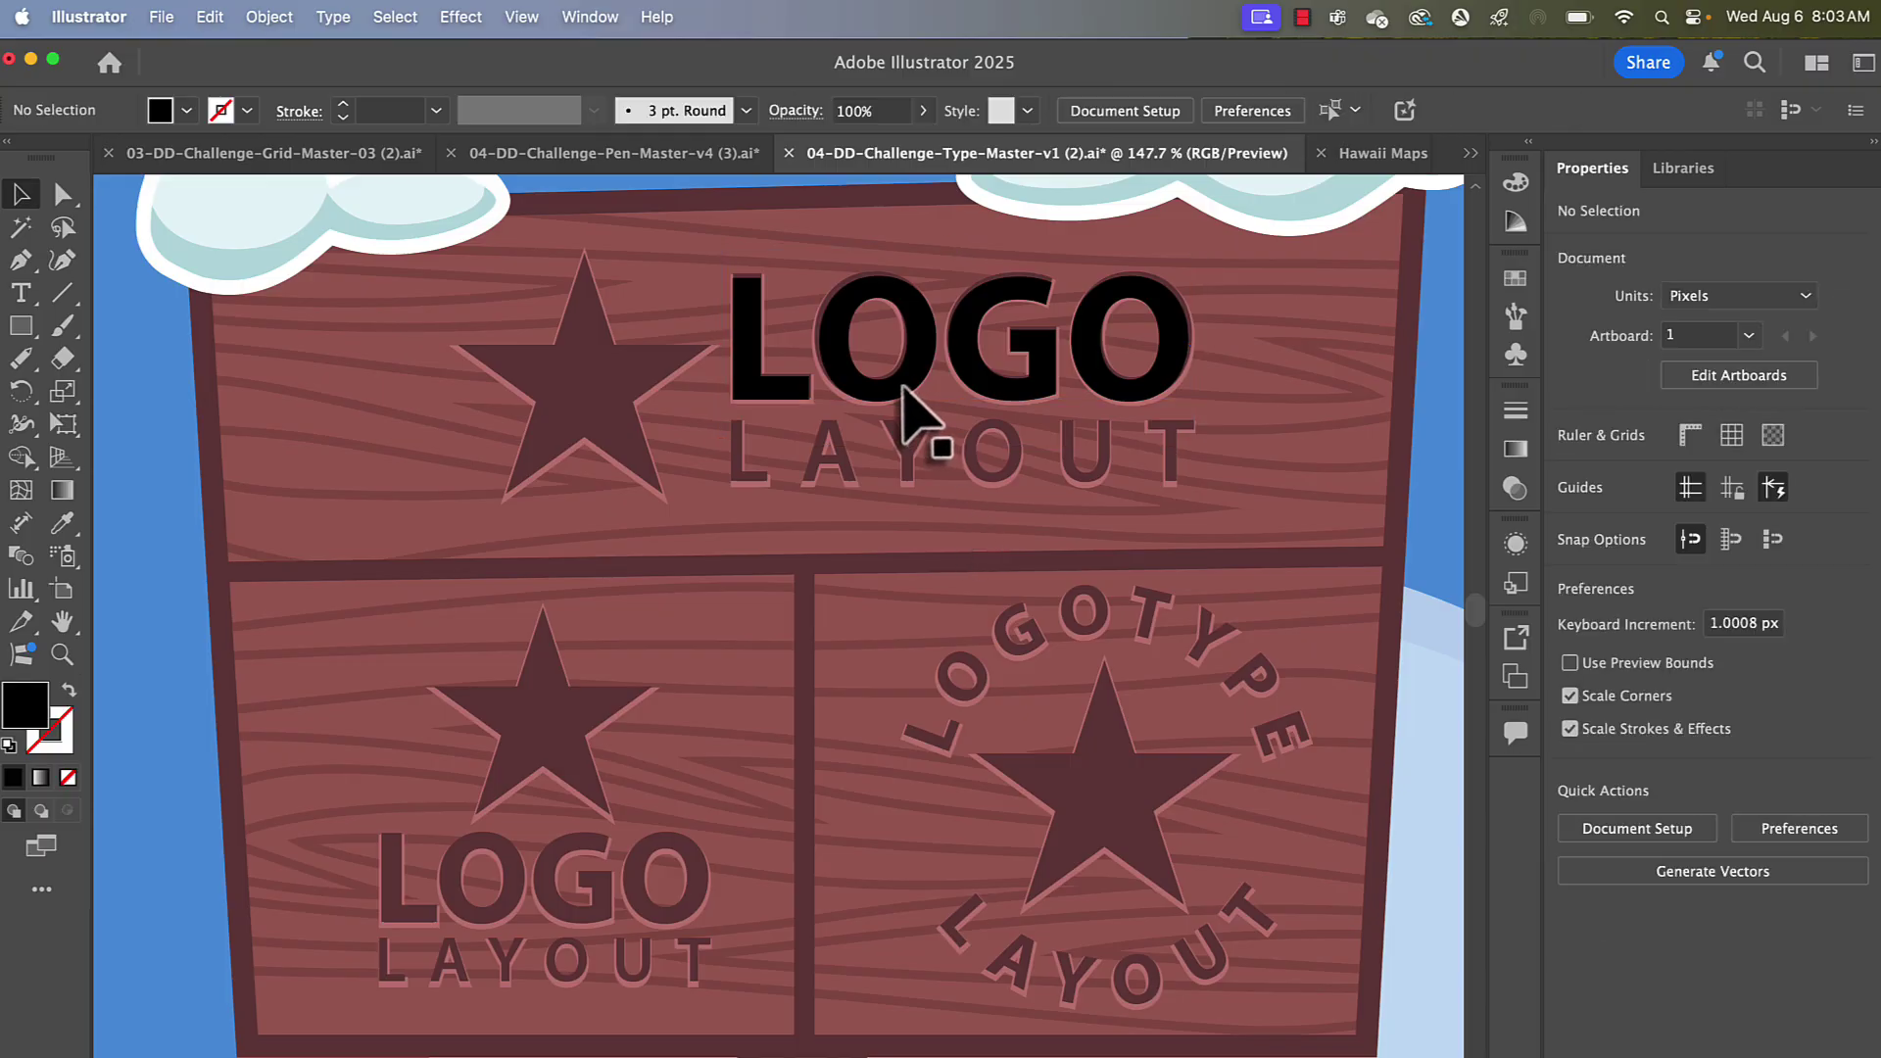
left_click(902, 387)
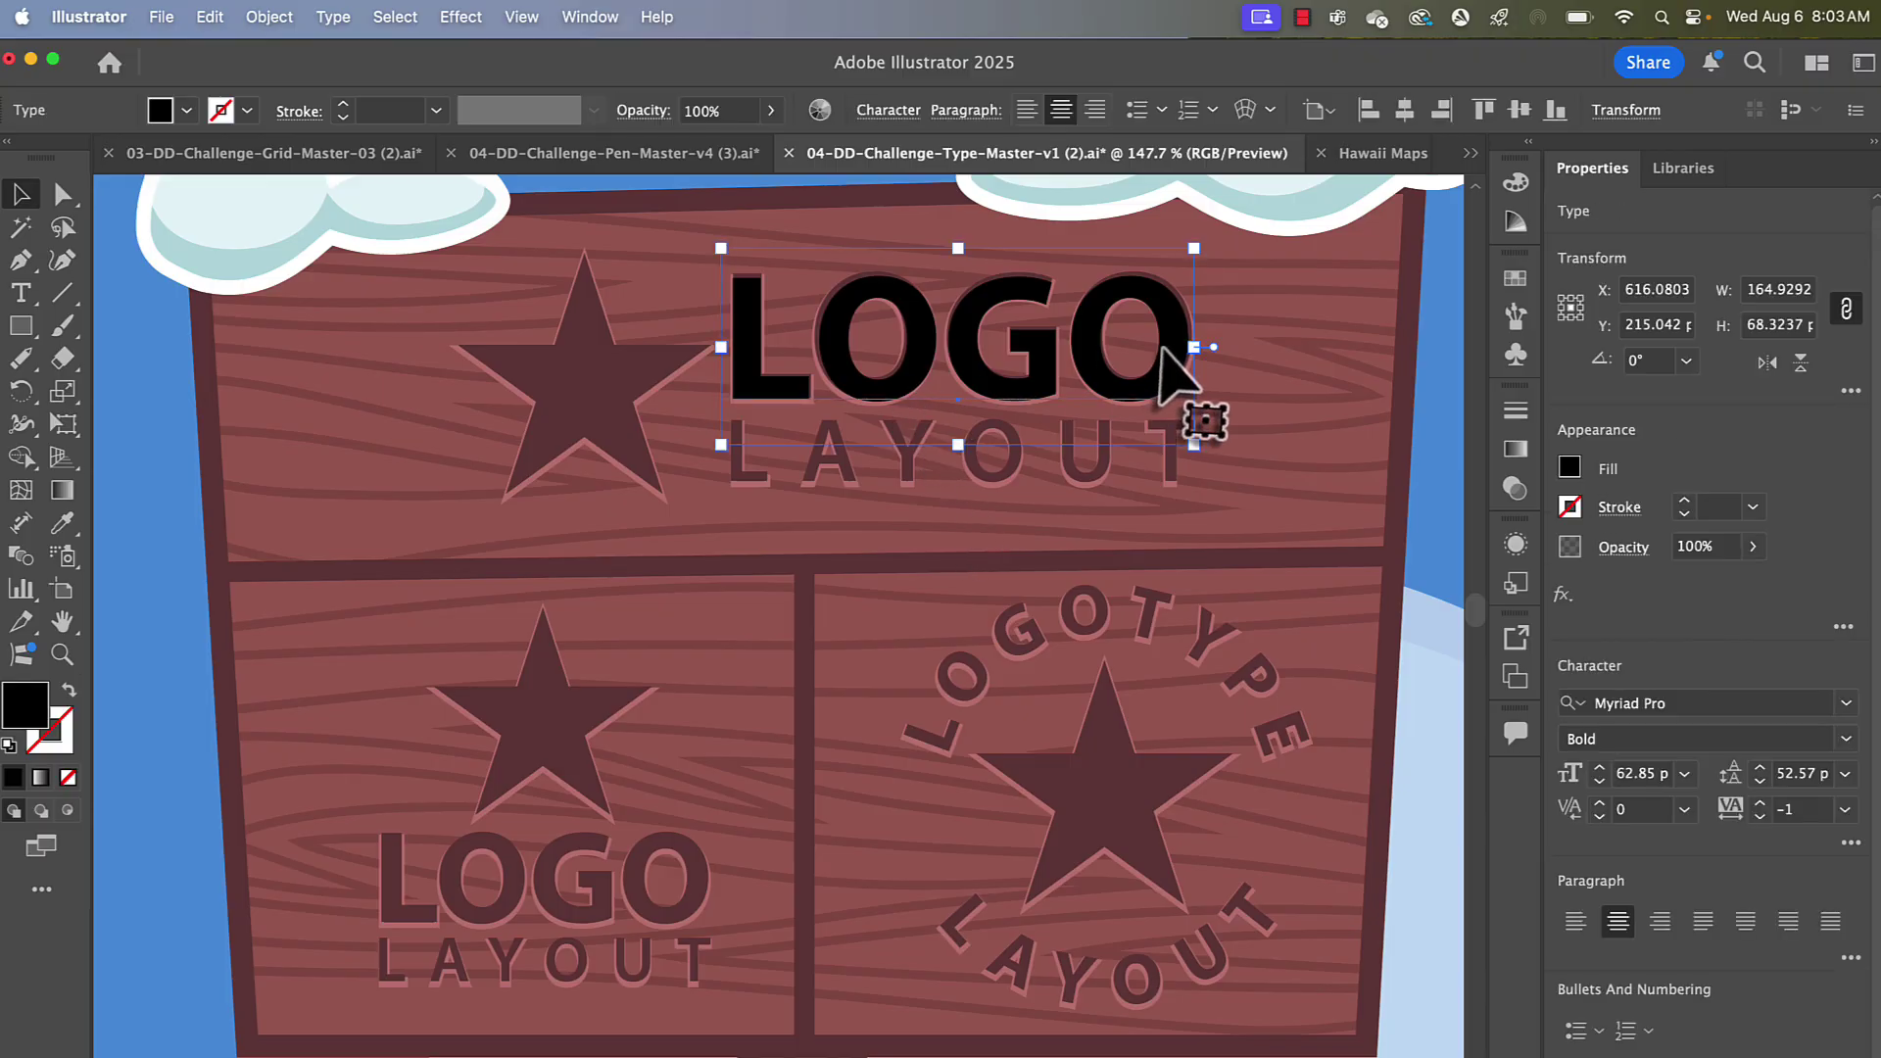
- Add a second line reading 'LAYOUT' beneath LOGO in the same text object
left_click(20, 293)
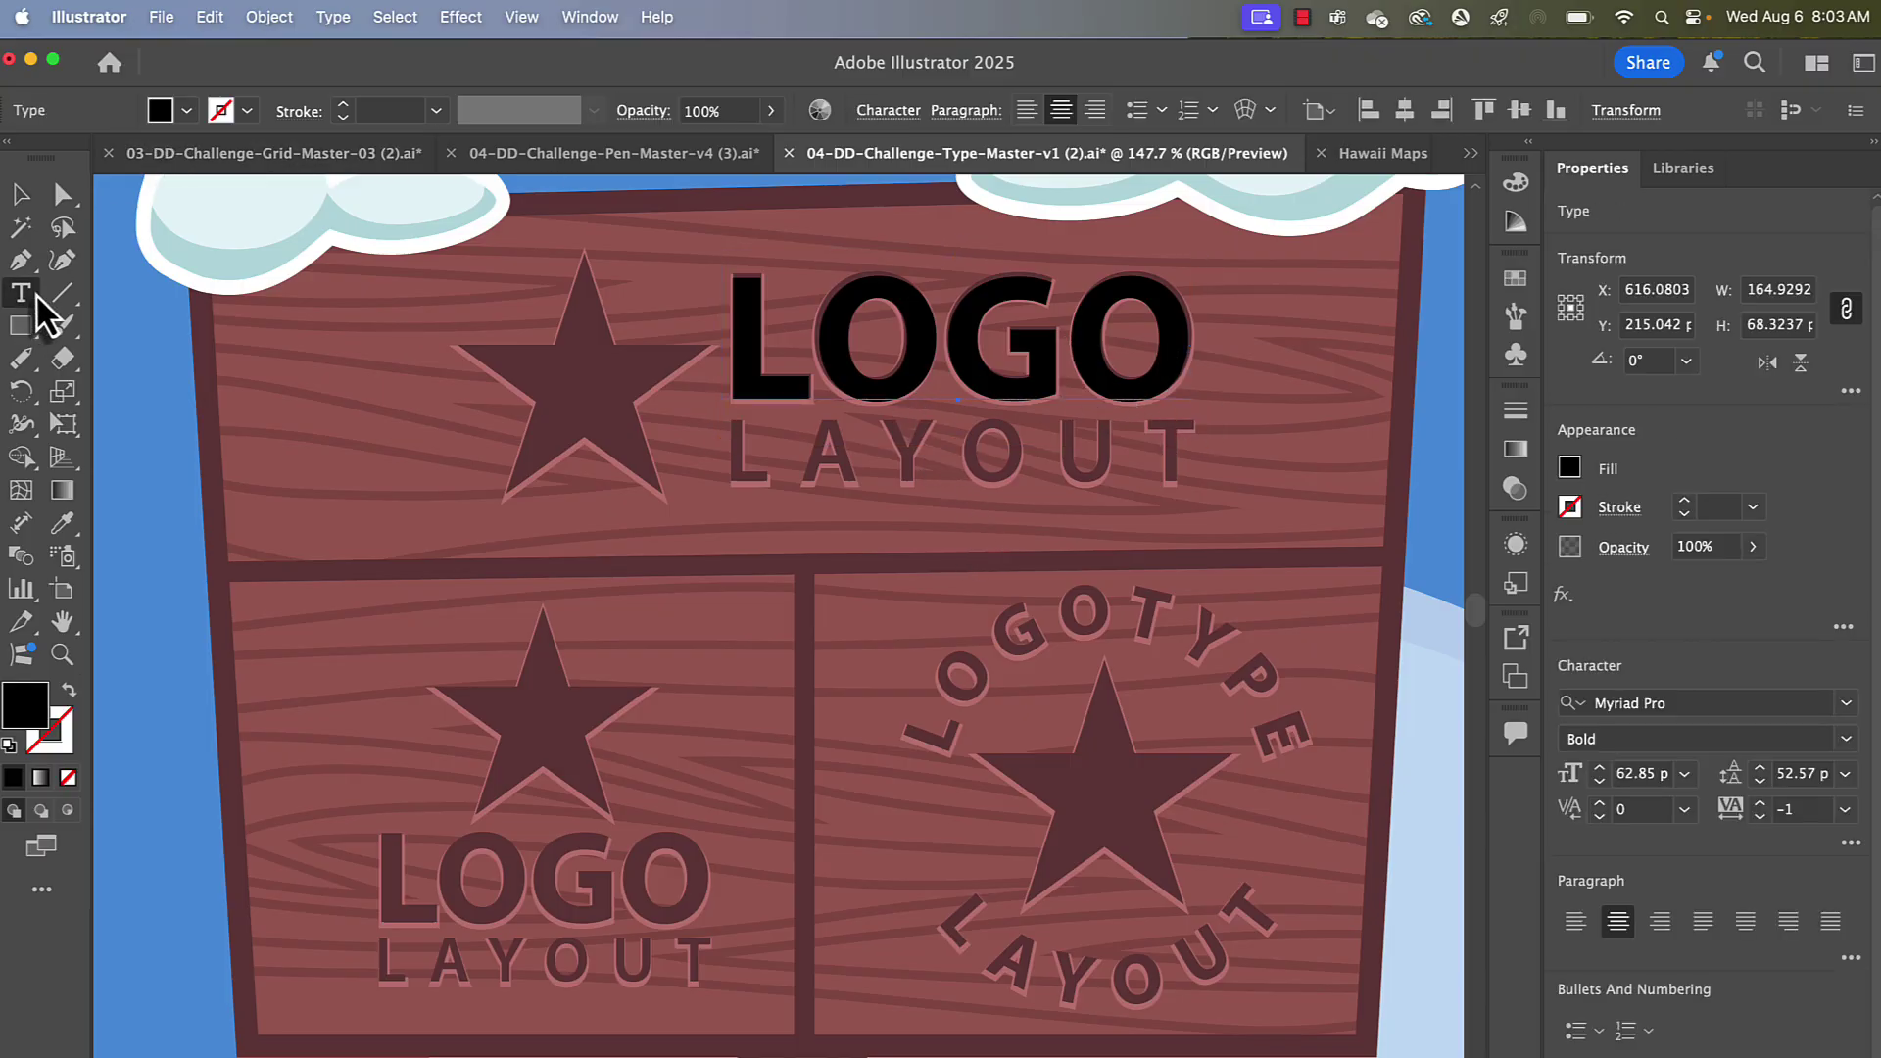
left_click(1190, 316)
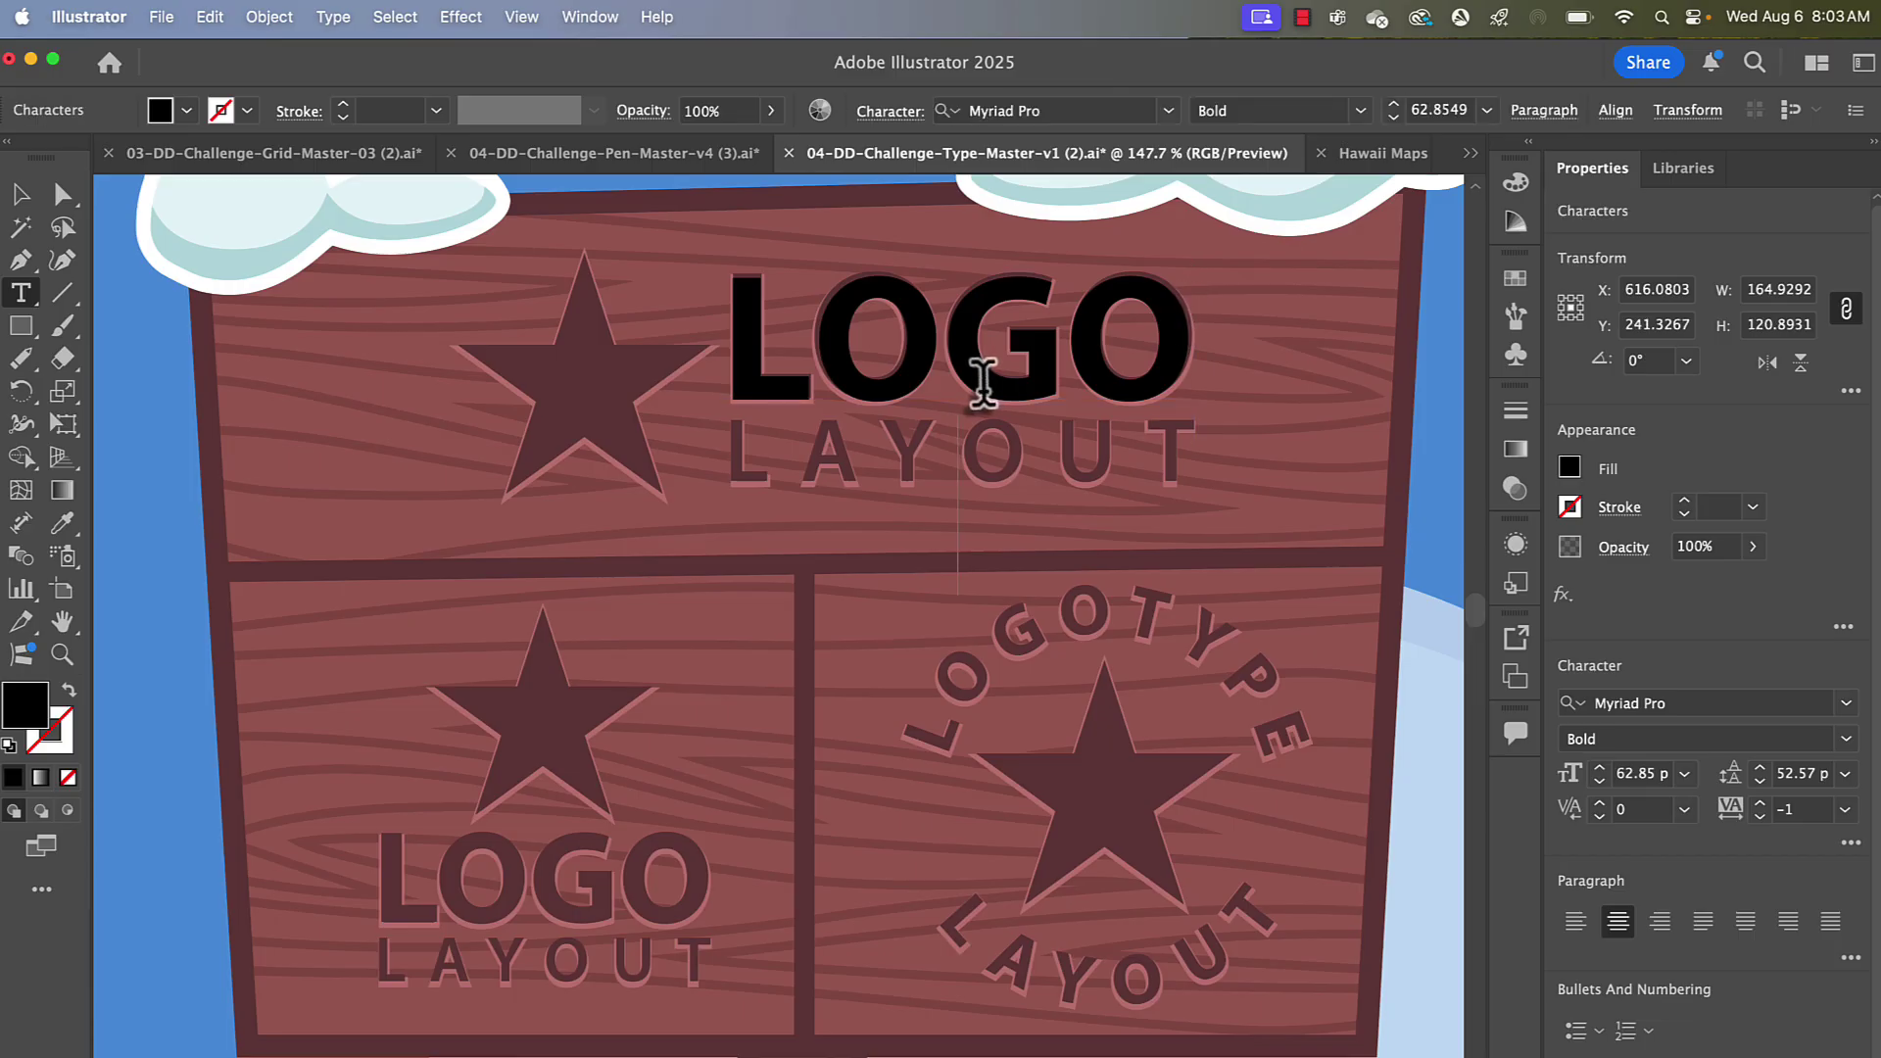
key("Return")
type("LAY")
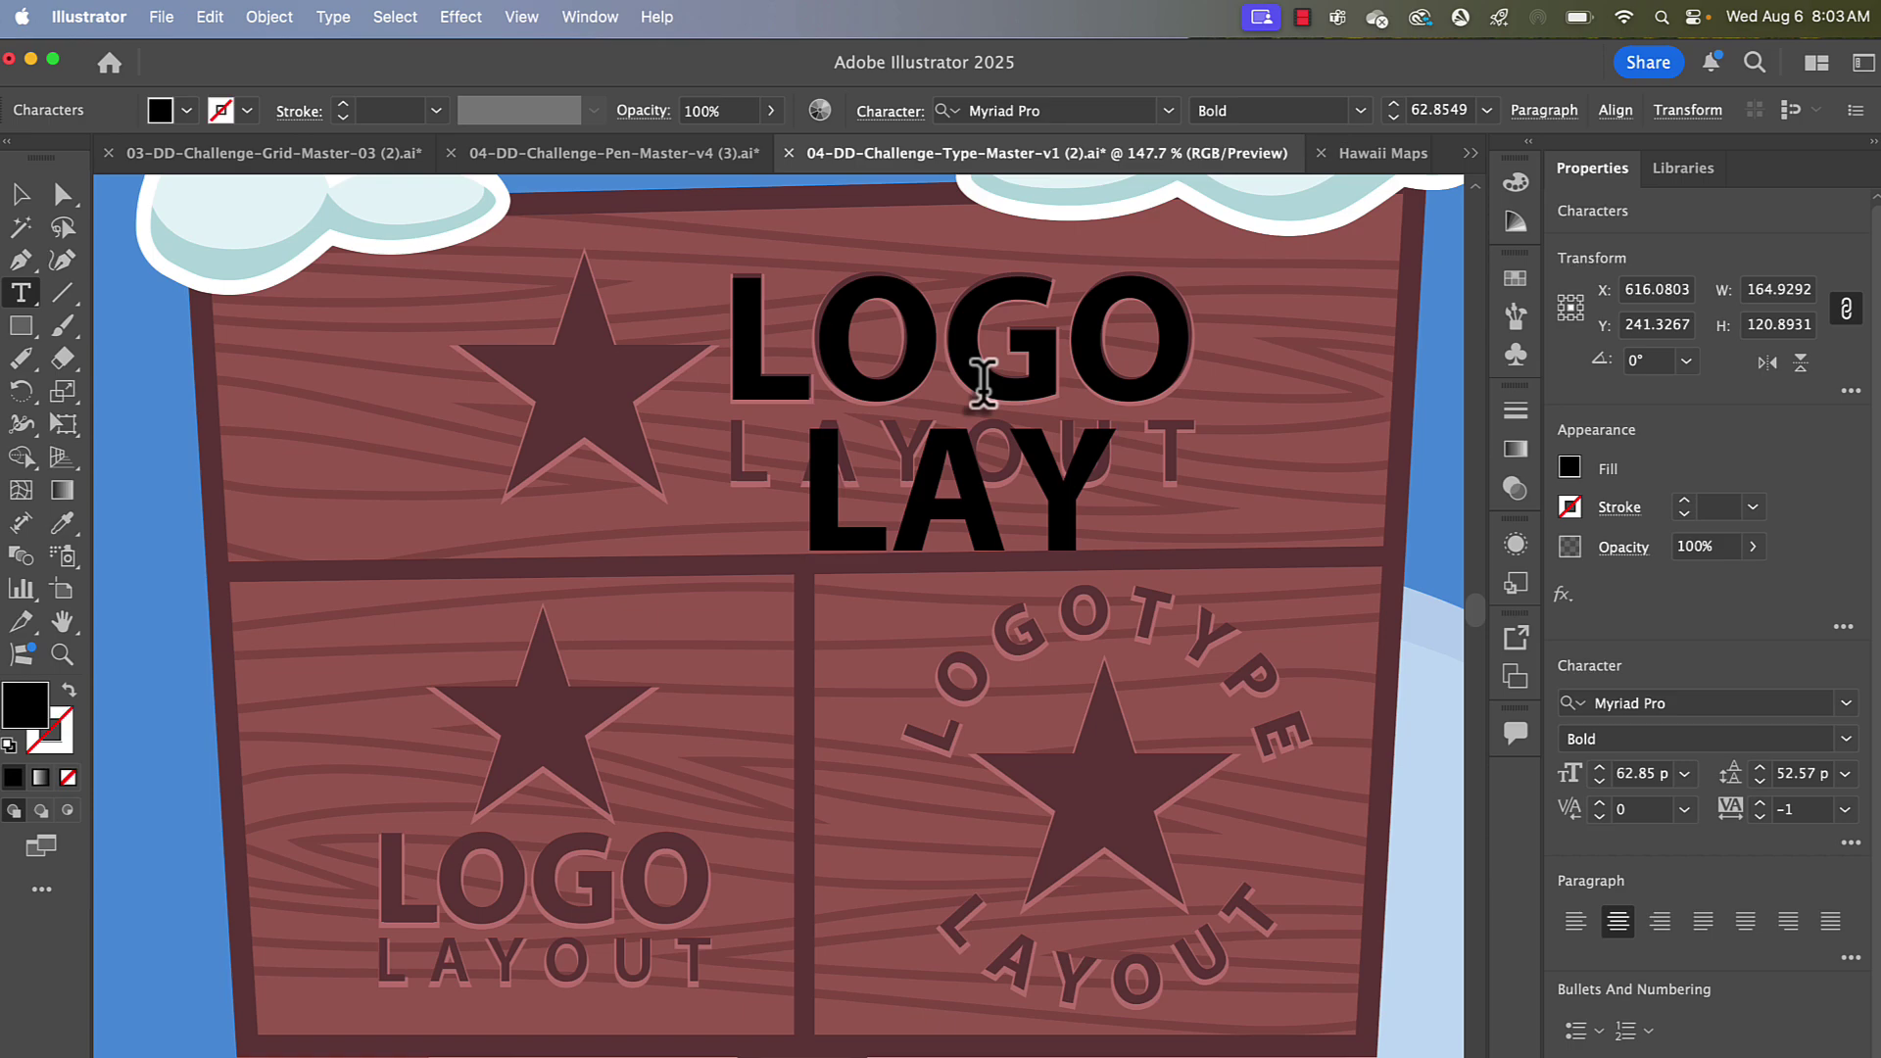
type("L")
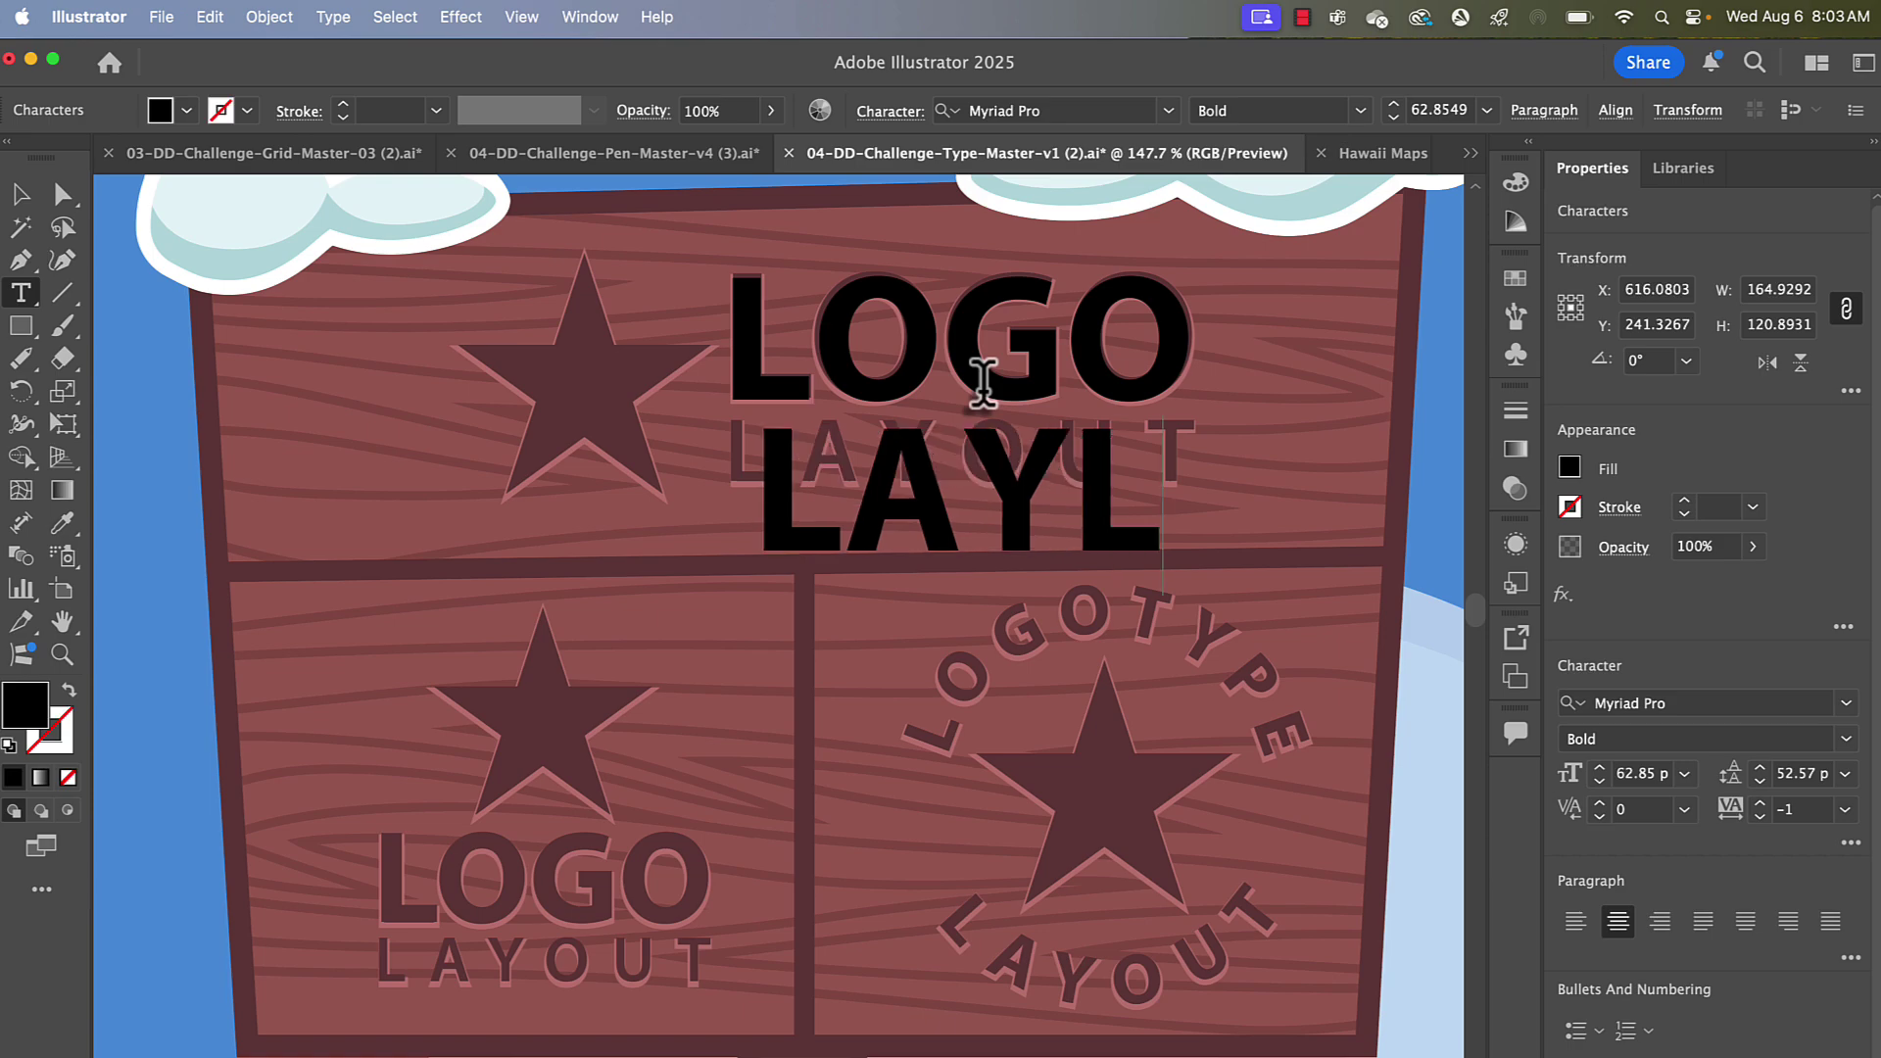
key("BackSpace")
type("OUT")
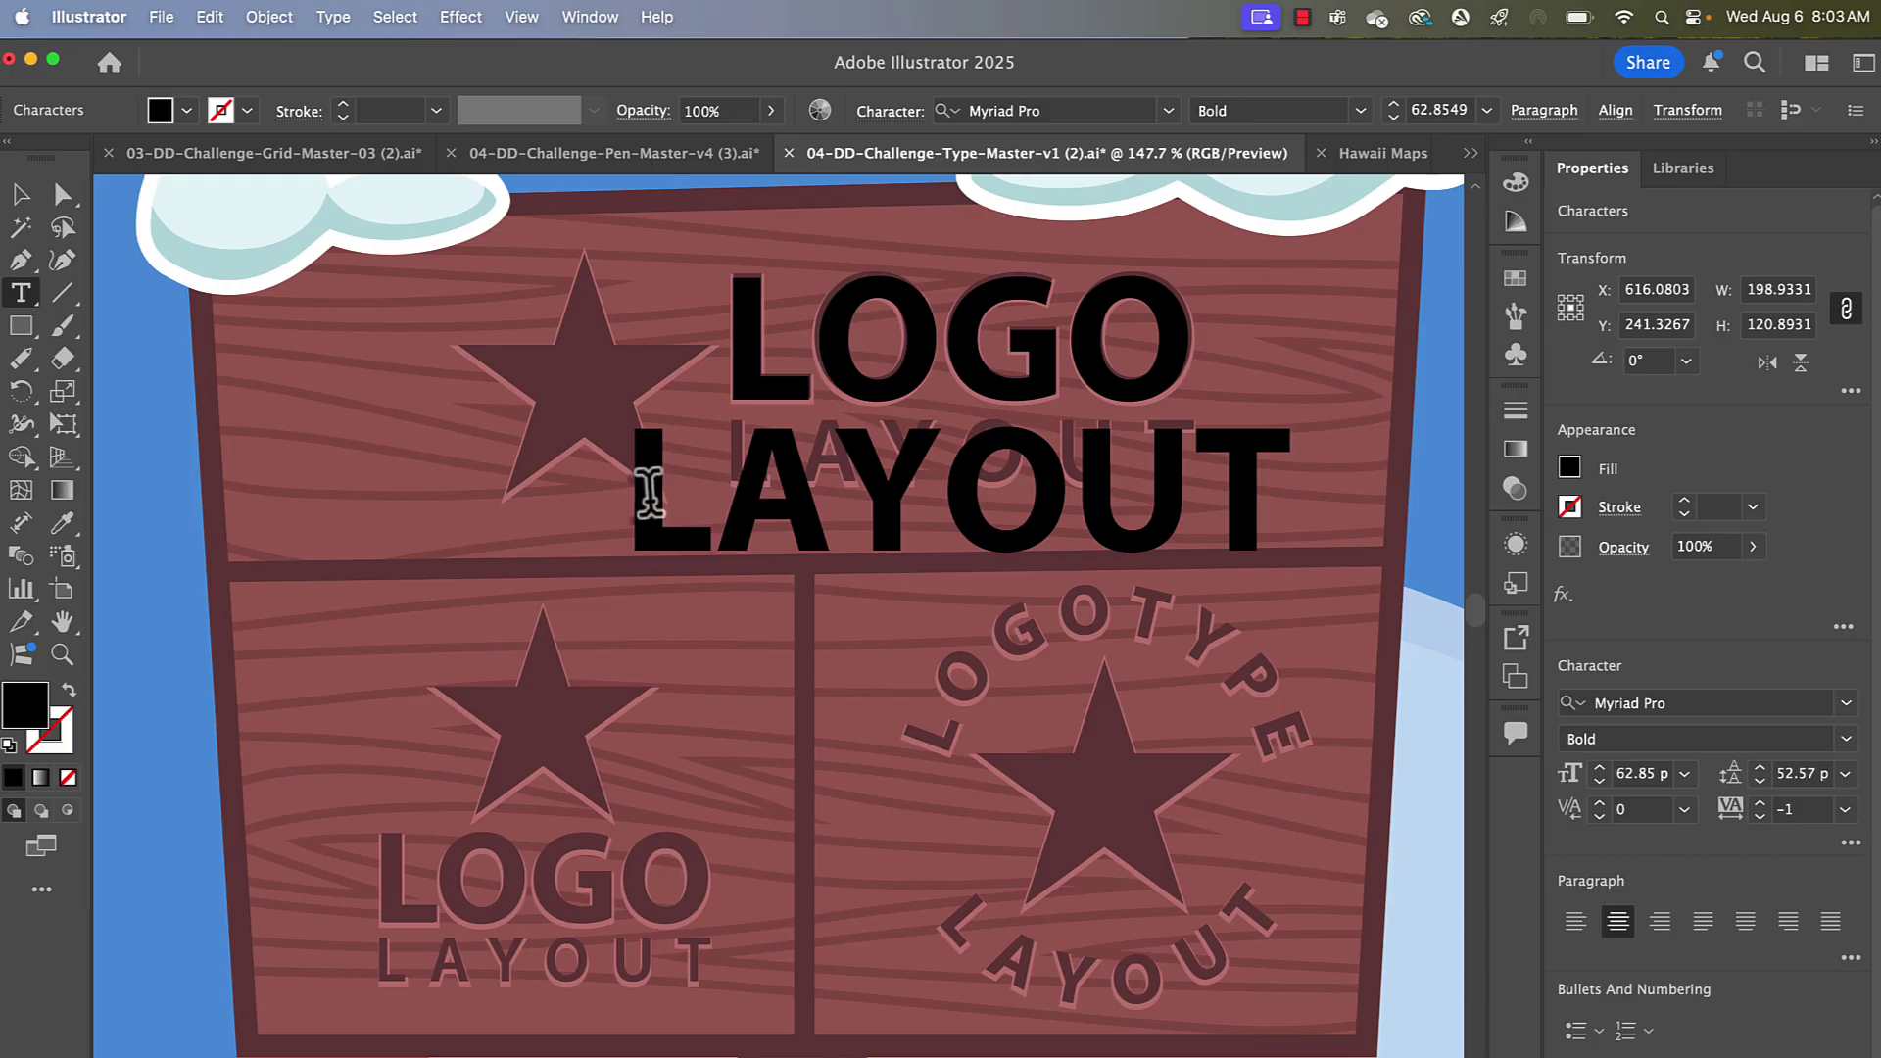
- Set the LAYOUT line to Myriad Pro Regular at 37 px
left_click_drag(649, 495, 1339, 495)
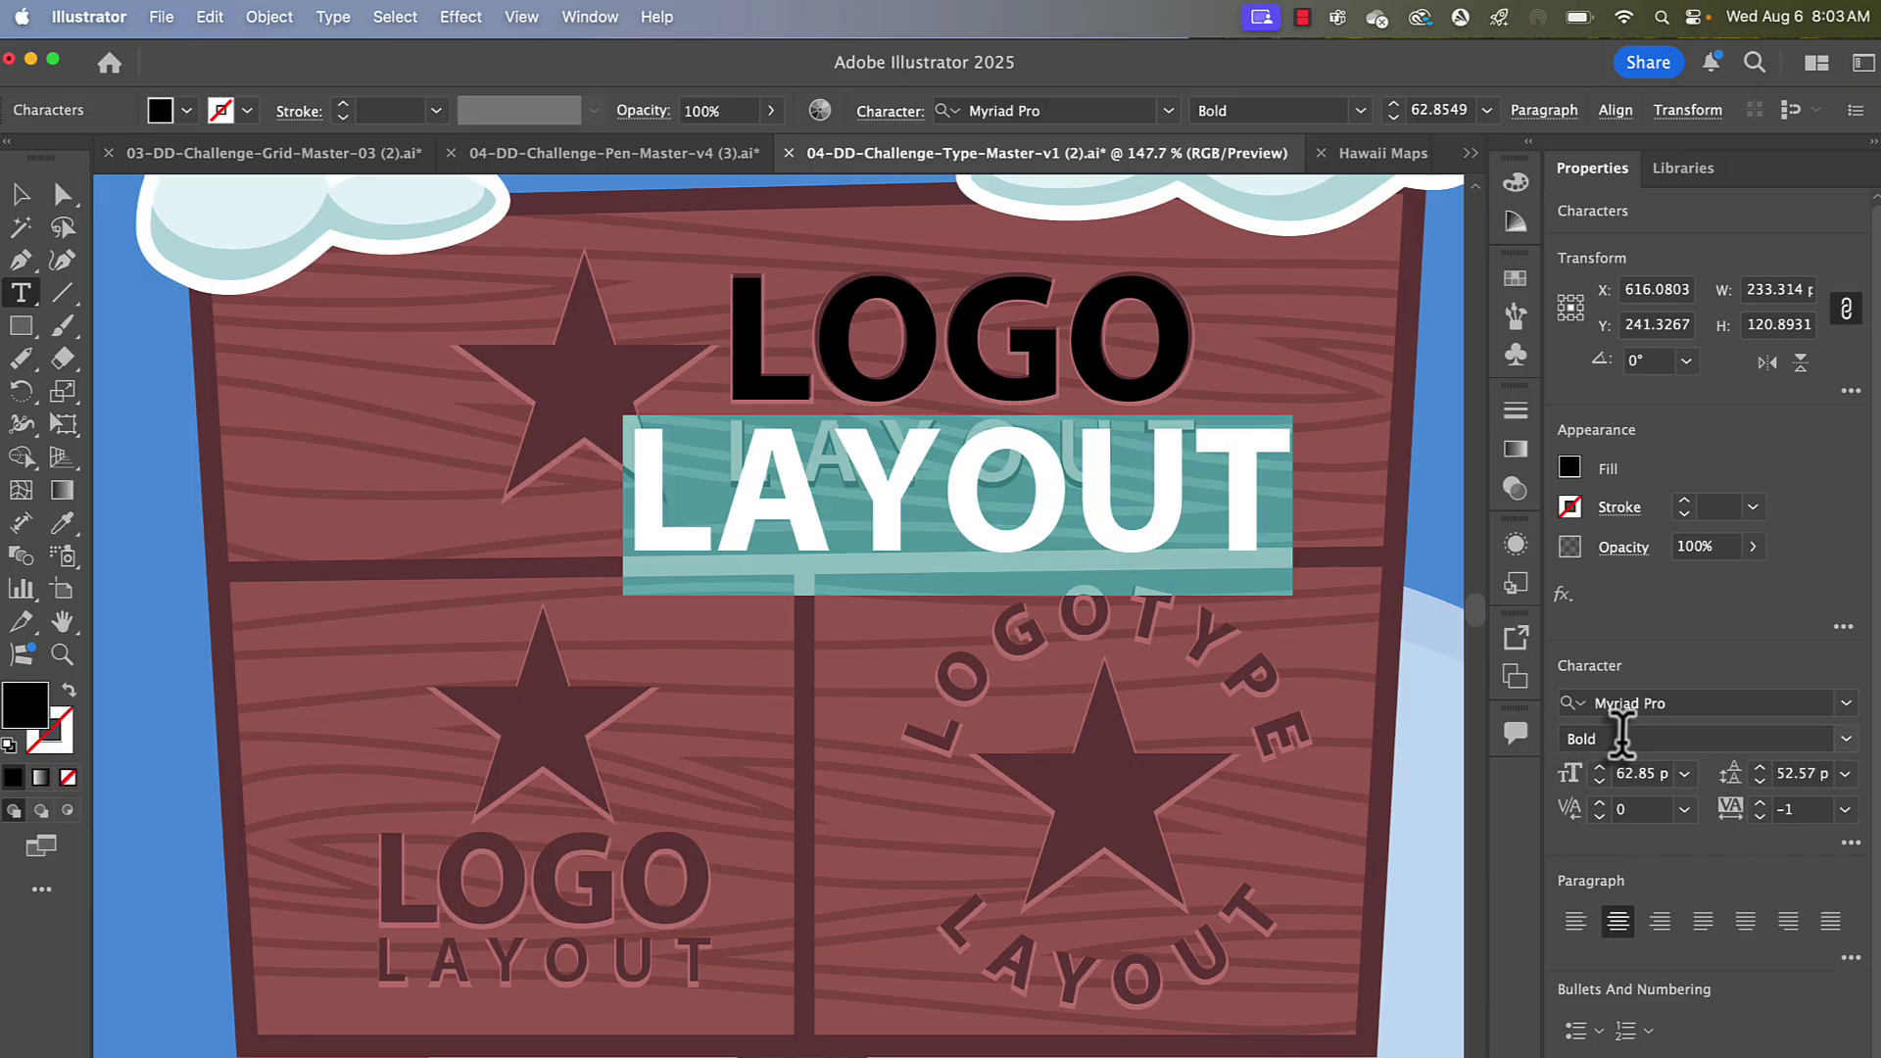
left_click(1844, 740)
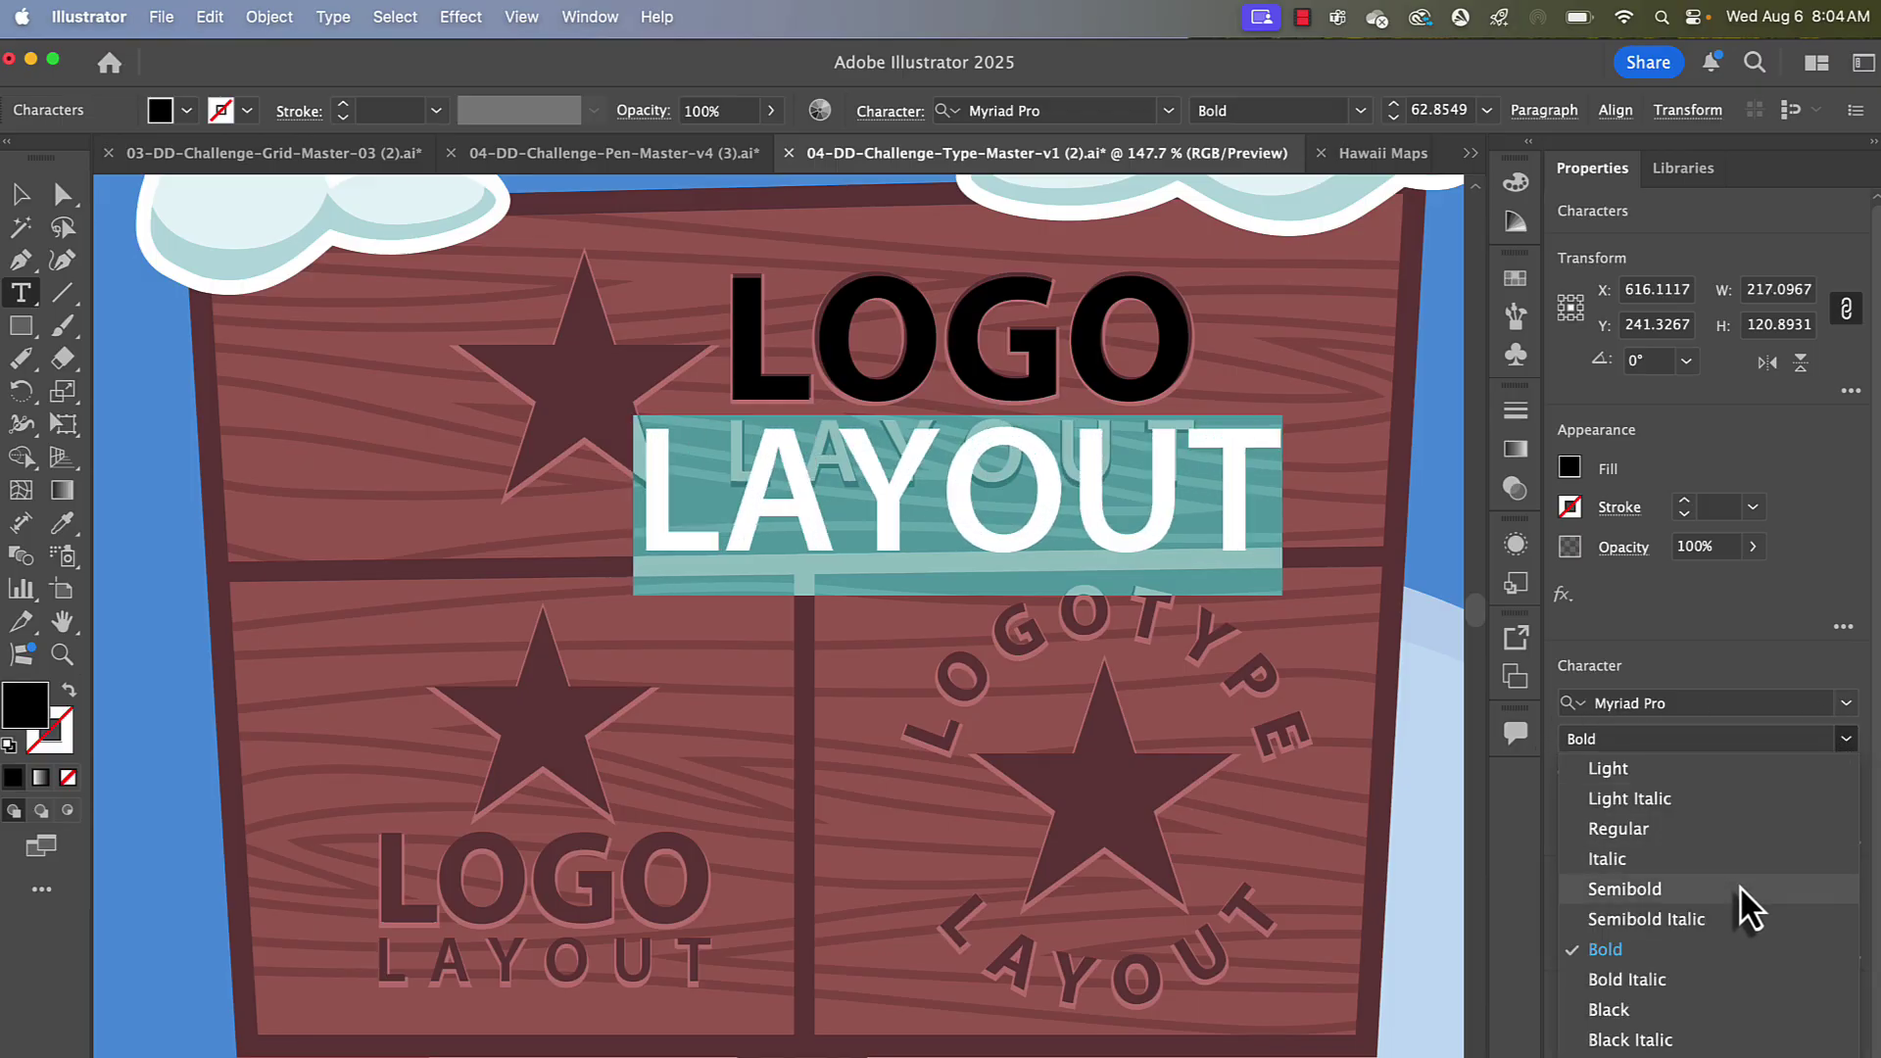
left_click(1691, 821)
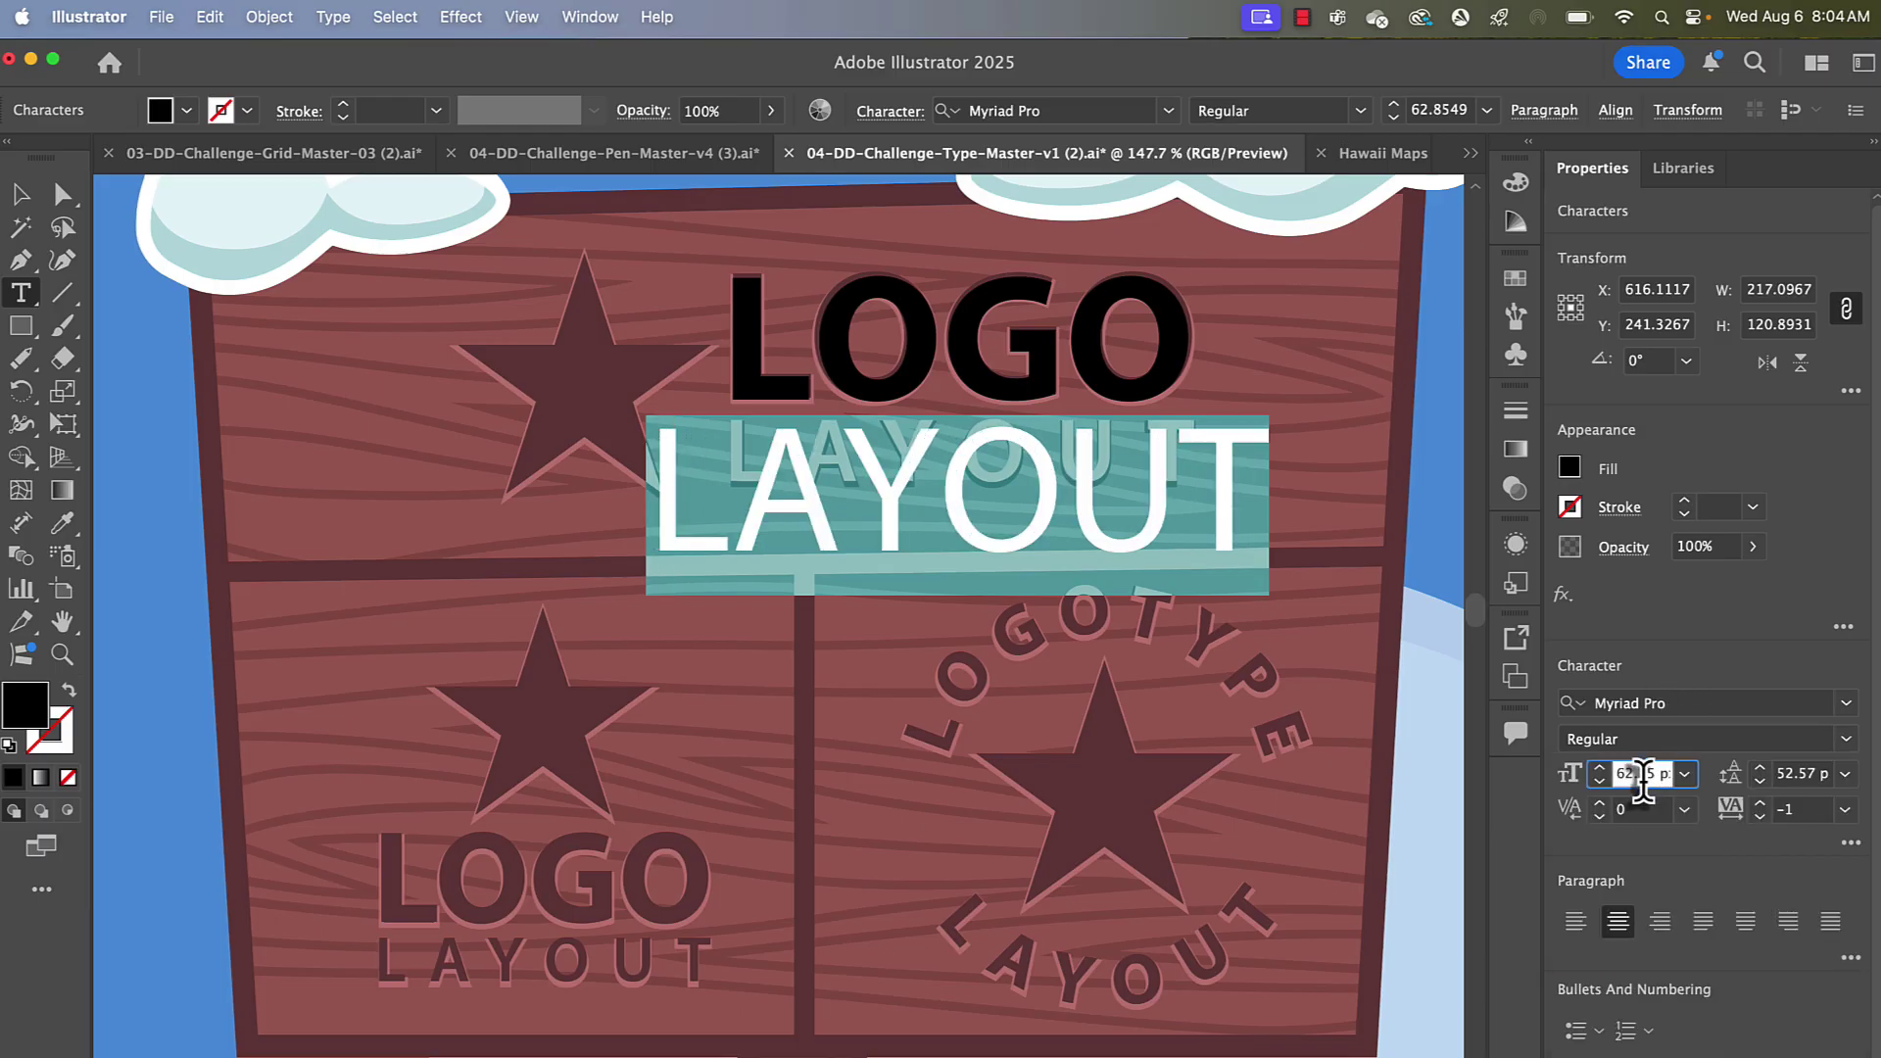
type("43")
key("Return")
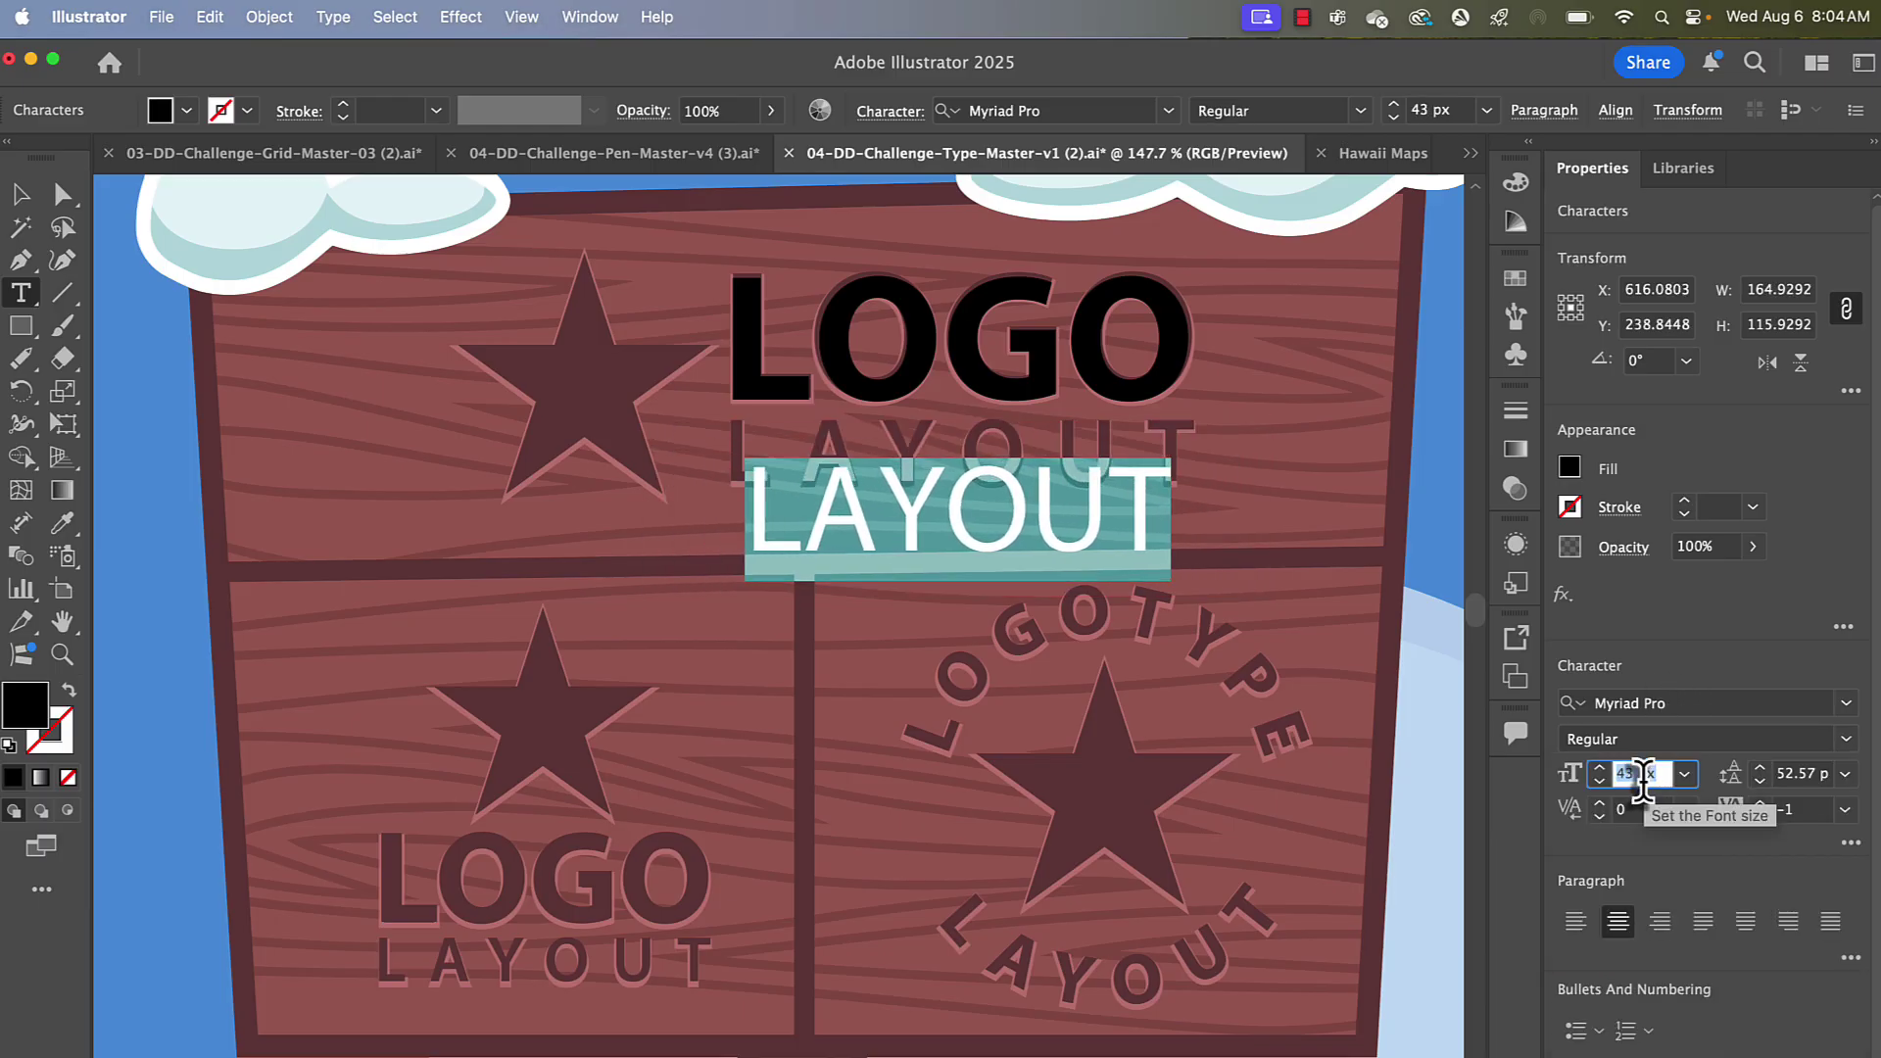
key("Down")
key("Down")
key("Down")
key("Down")
key("Down")
key("Down")
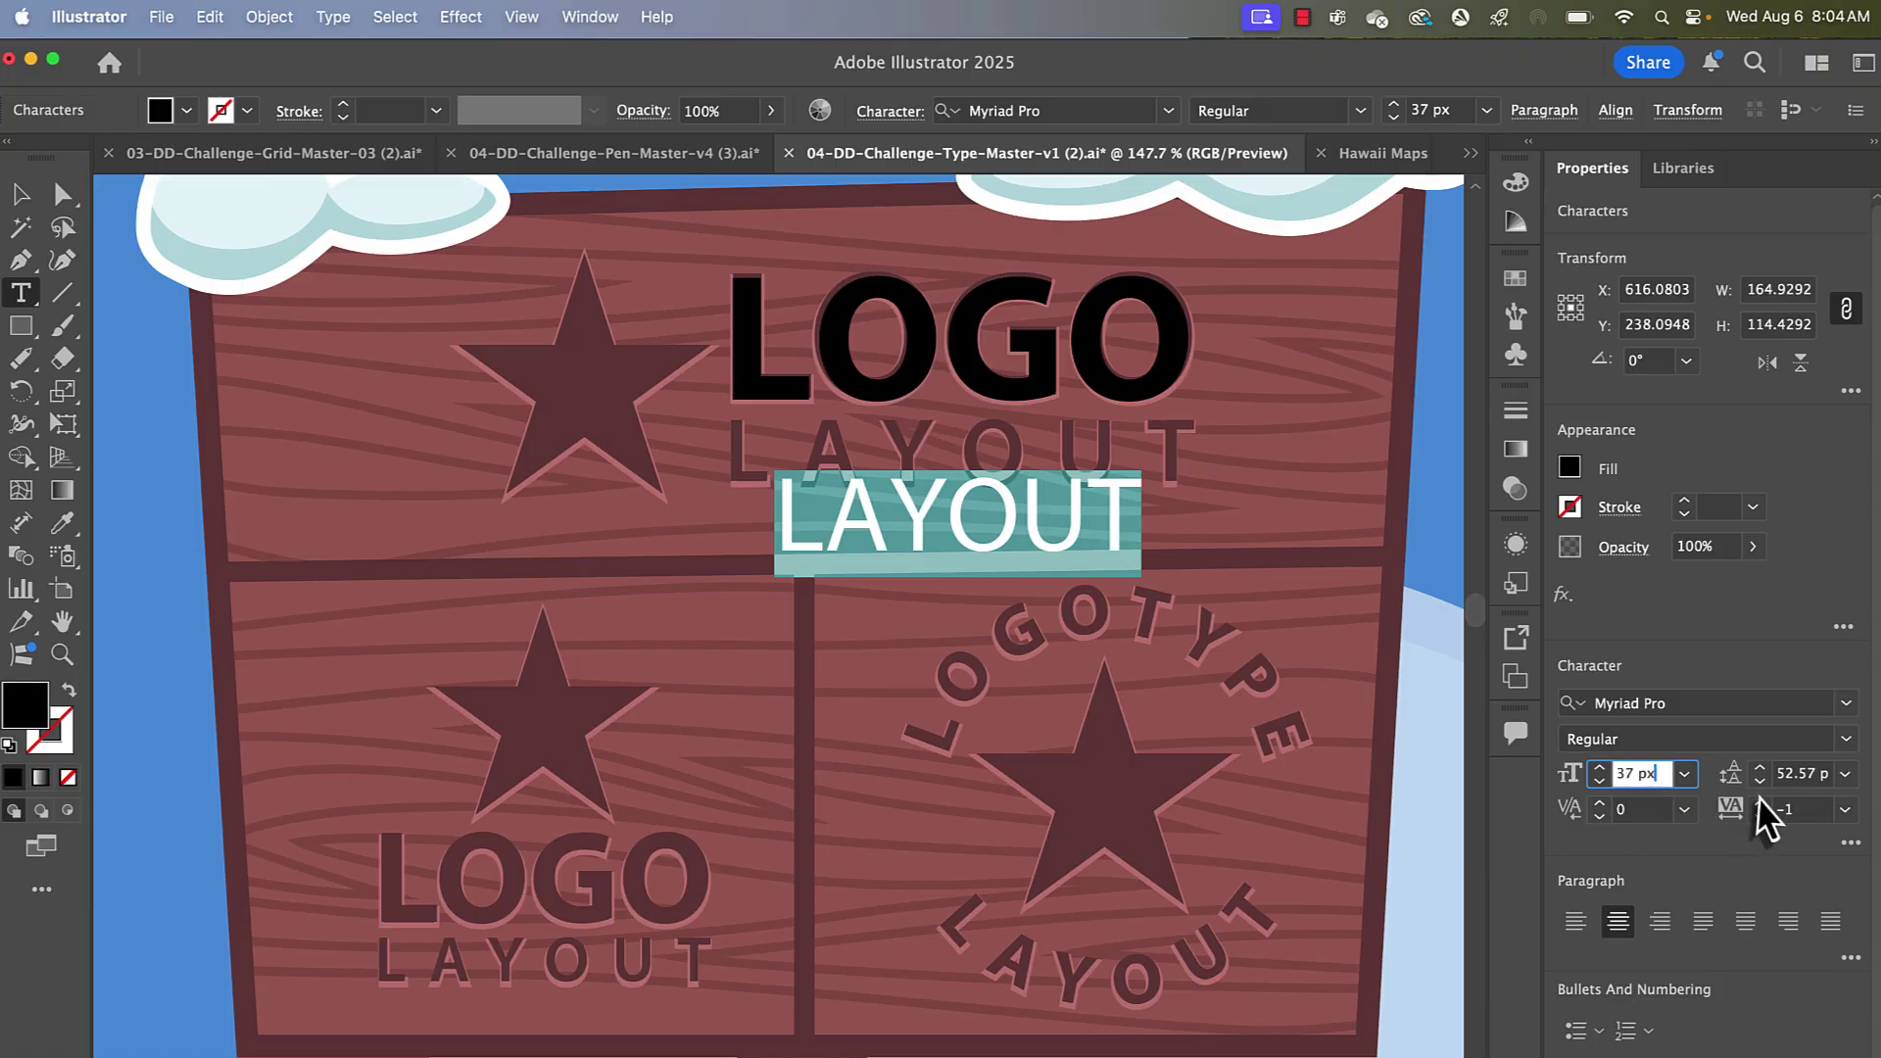
- Tighten LAYOUT's leading to 31 px and set its tracking to 198
left_click(1797, 774)
key("Down")
key("Down")
key("Down")
key("Down")
key("Down")
key("Down")
key("Down")
key("Down")
key("Down")
key("Down")
key("Down")
key("Down")
key("Down")
key("Down")
key("Down")
key("Down")
key("Down")
key("Down")
key("Down")
key("Down")
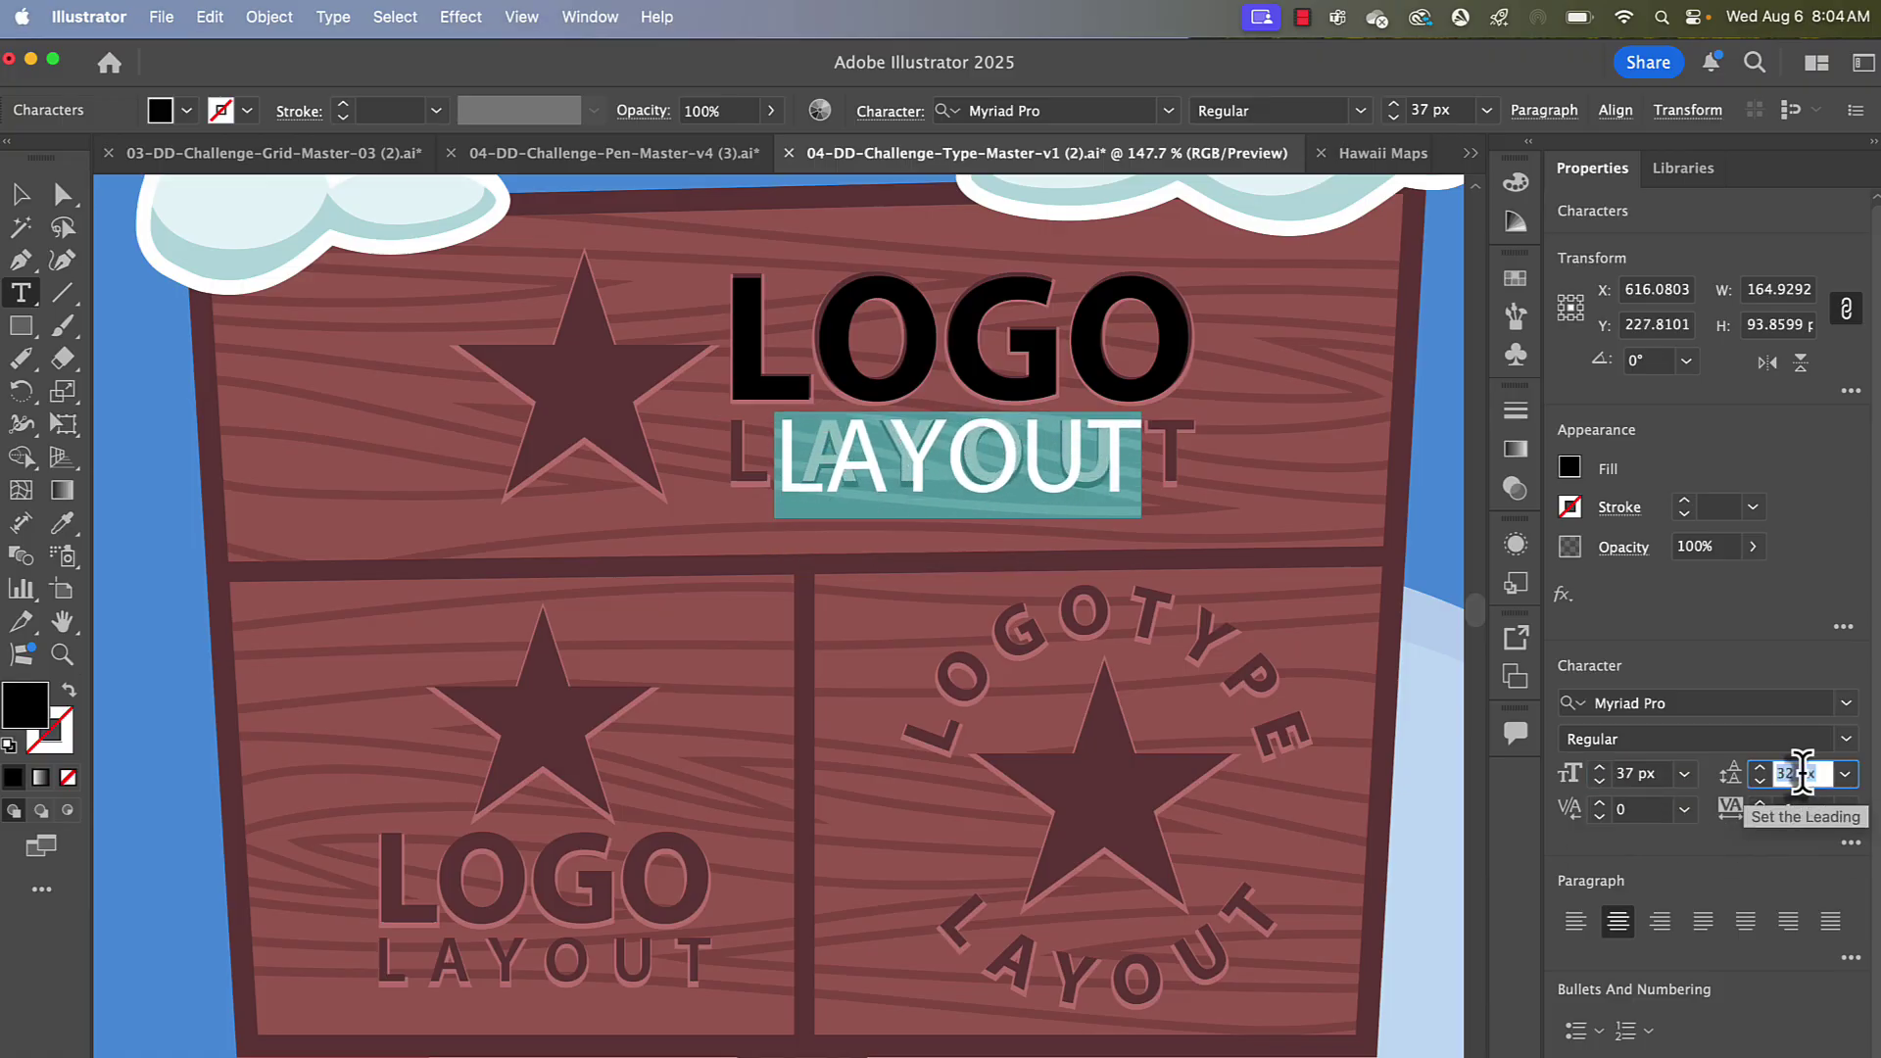
key("Down")
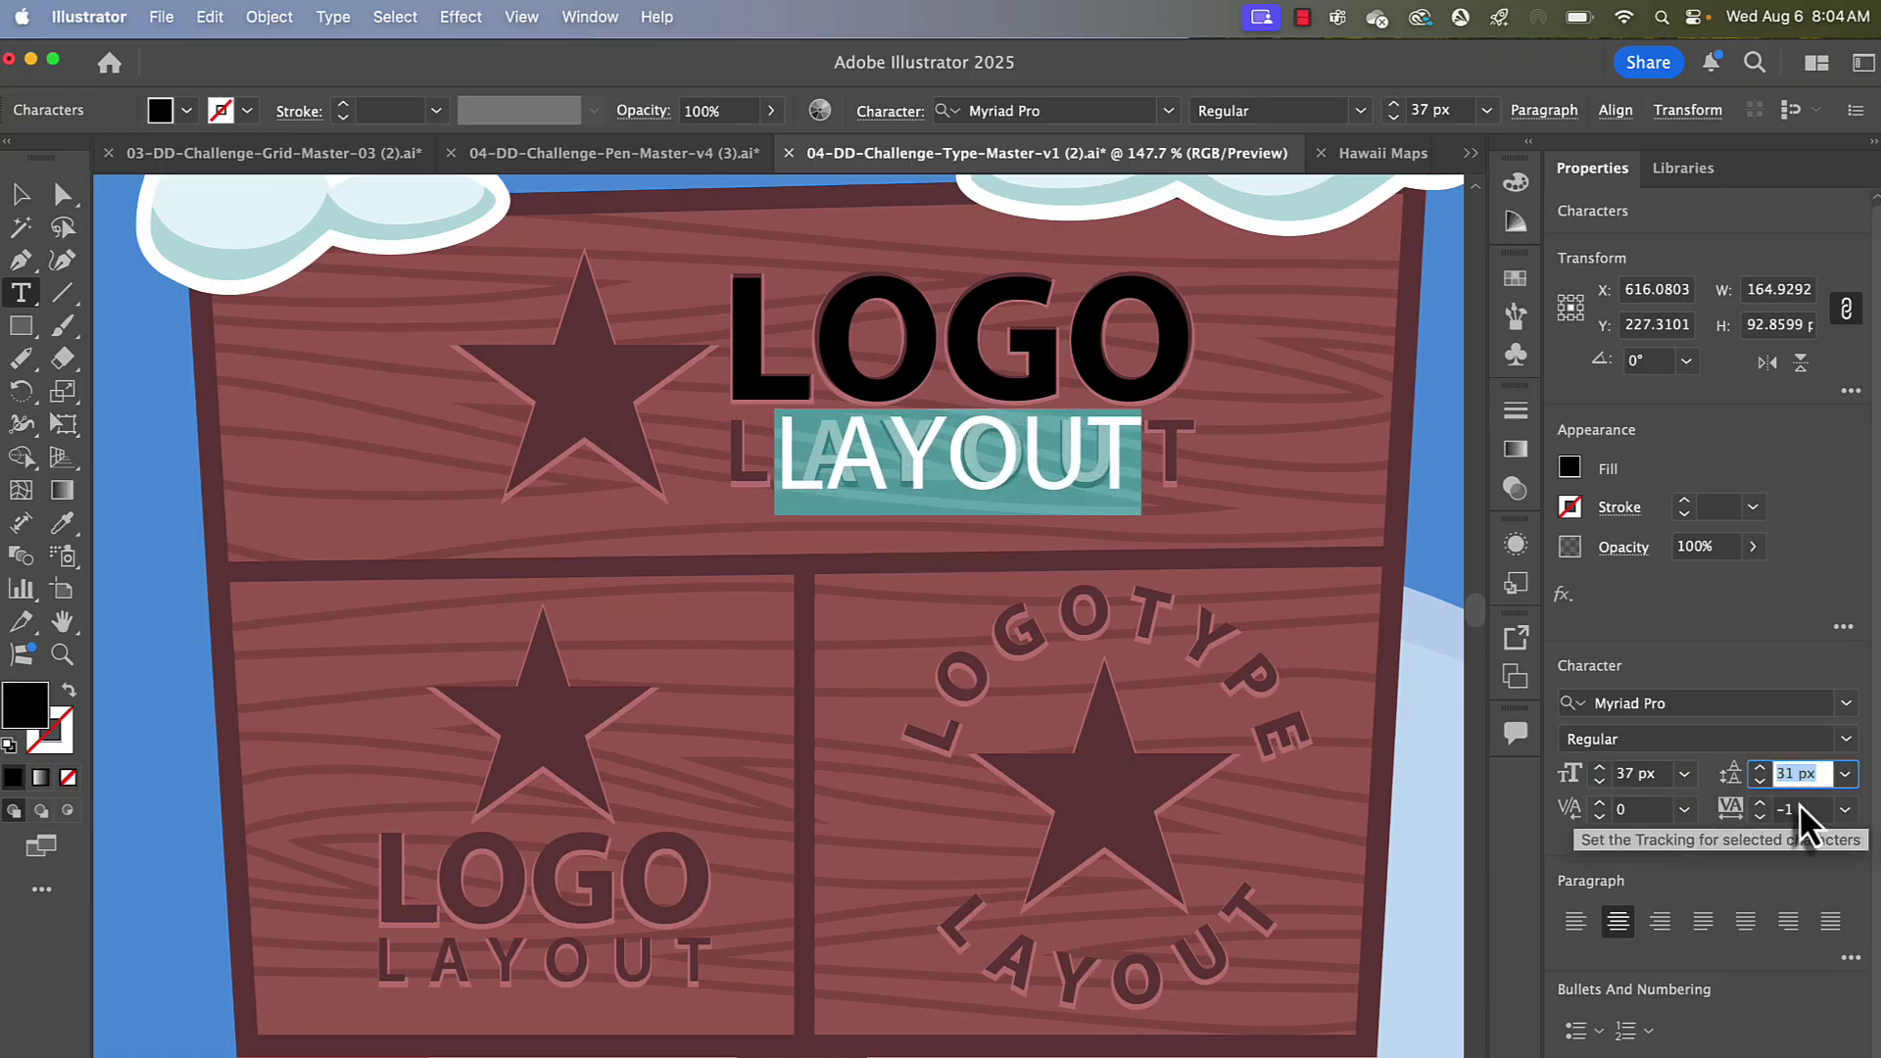
key("Up")
key("Up")
key("Up")
key("Up")
key("Up")
key("Up")
key("Up")
key("Up")
key("Up")
key("Up")
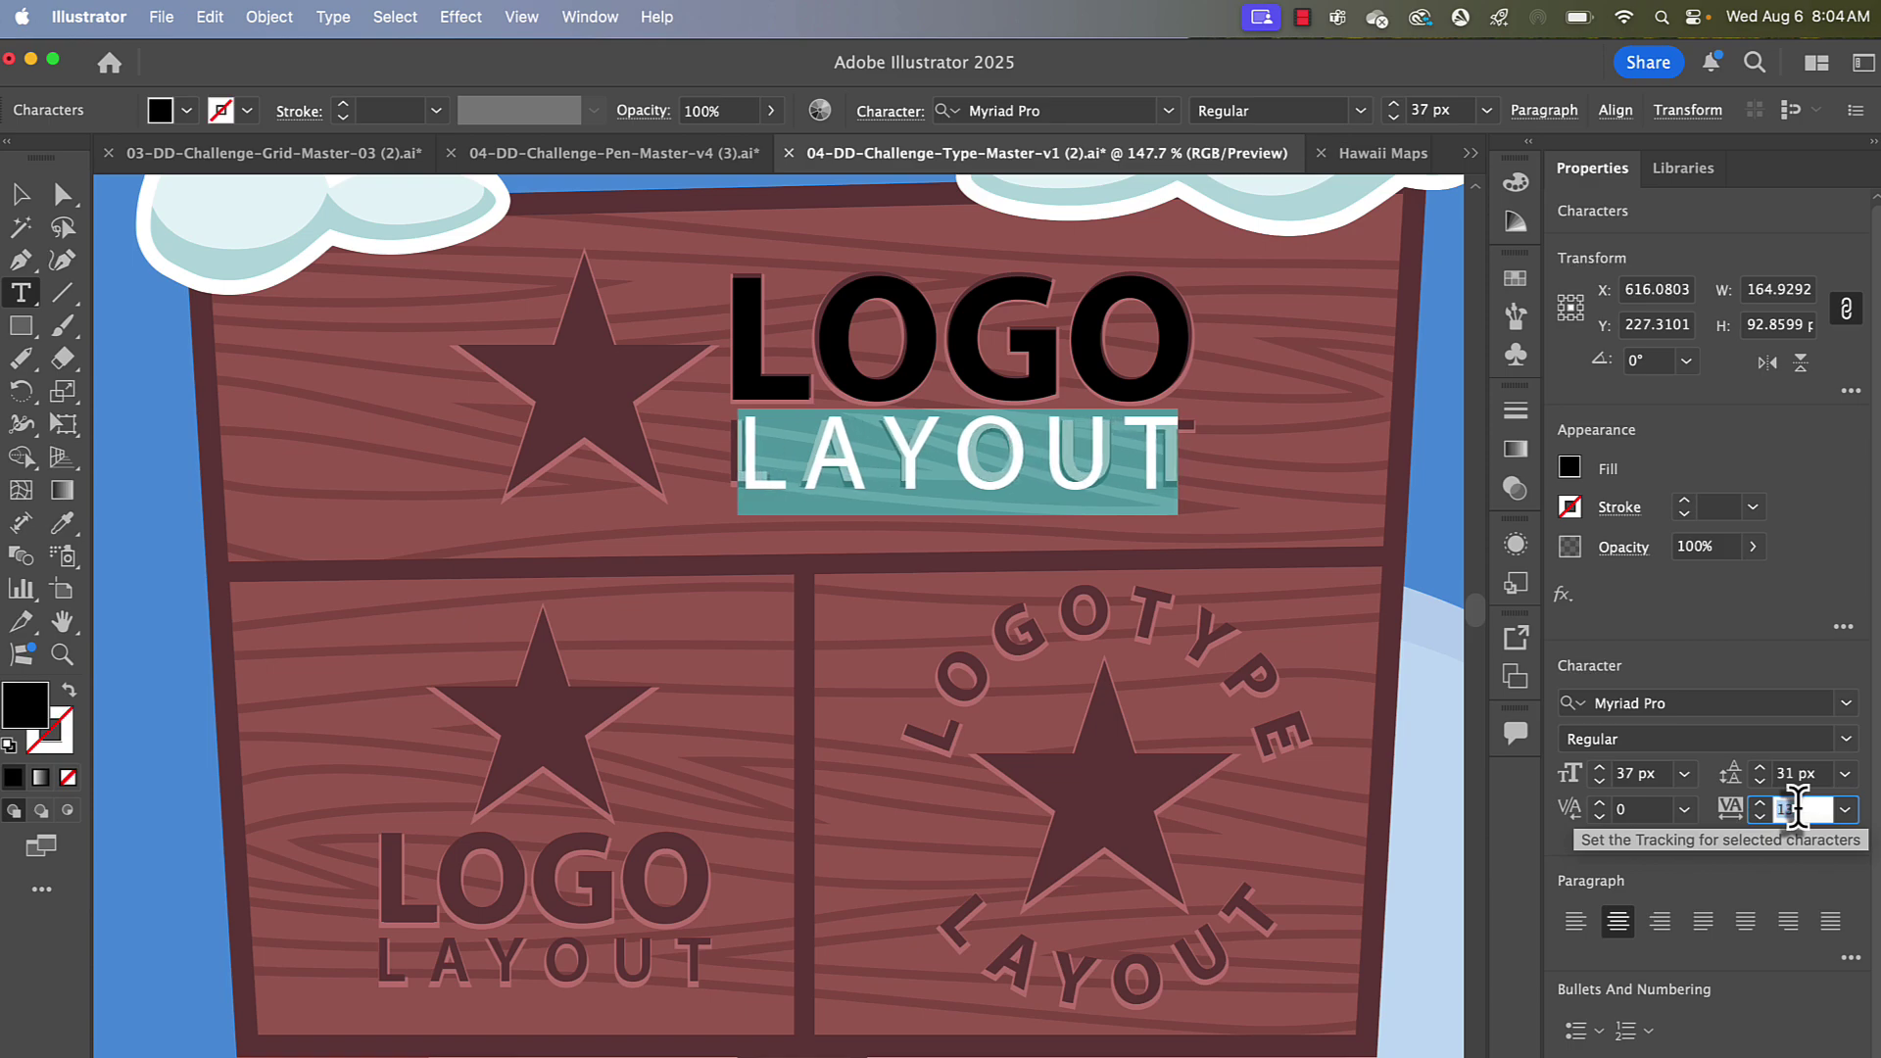
key("Up")
key("Up")
key("Up")
key("Up")
key("Down")
key("Down")
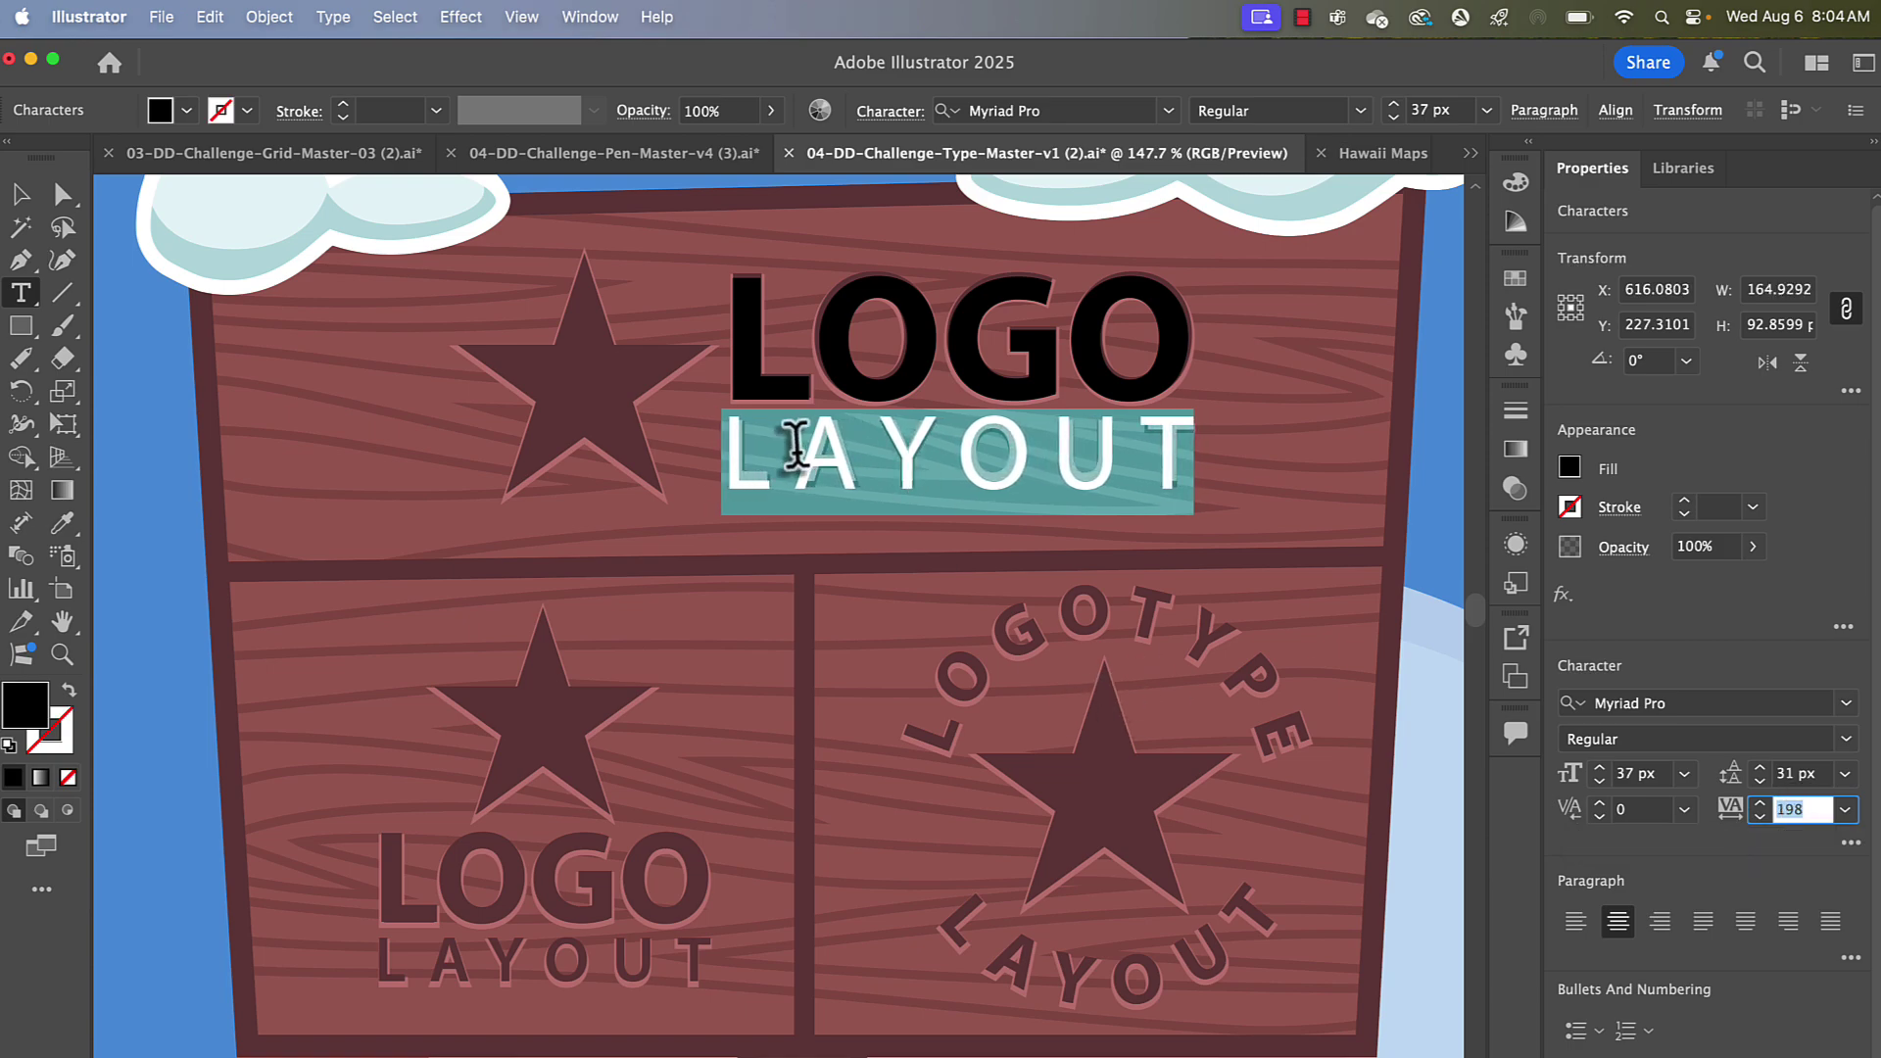
left_click(734, 443)
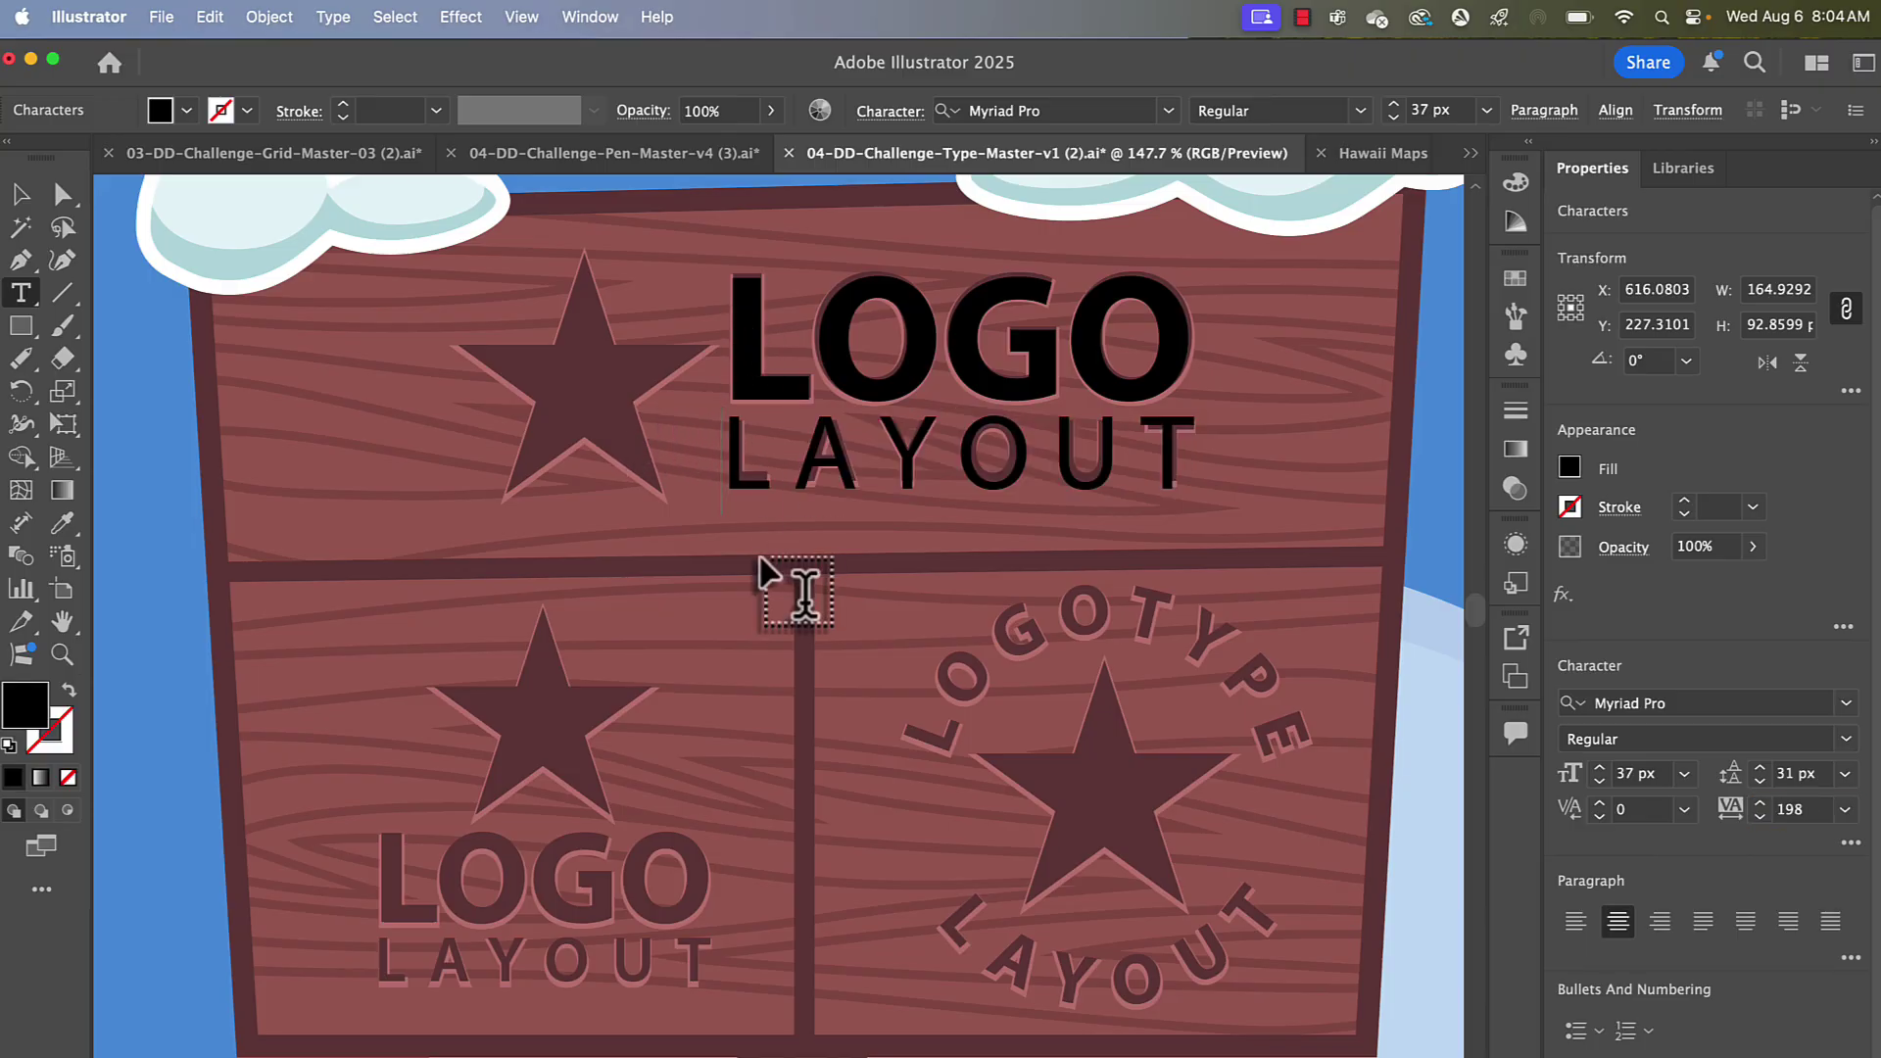
- Scroll down and zoom to about 184% on the circular LOGOTYPE star panel
scroll(769, 574, "down", 4)
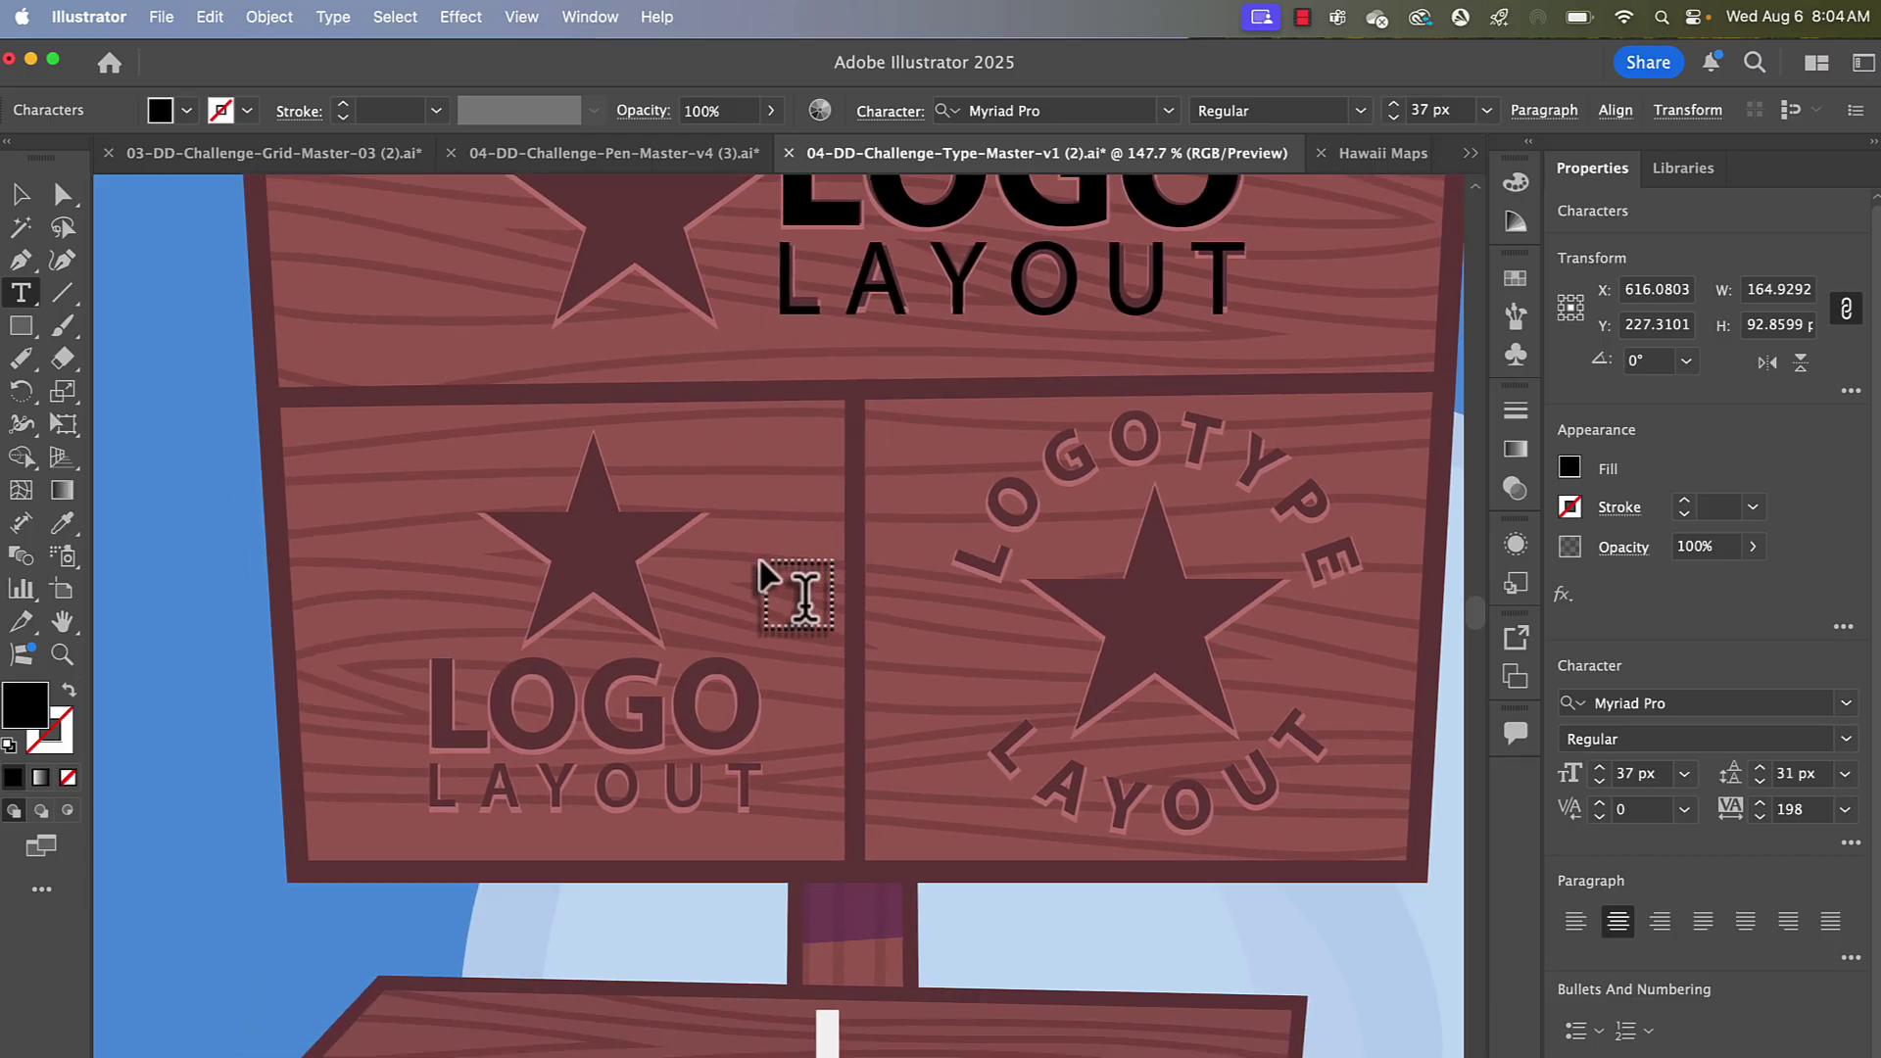
scroll(555, 735, "up", 1)
scroll(555, 735, "up", 2)
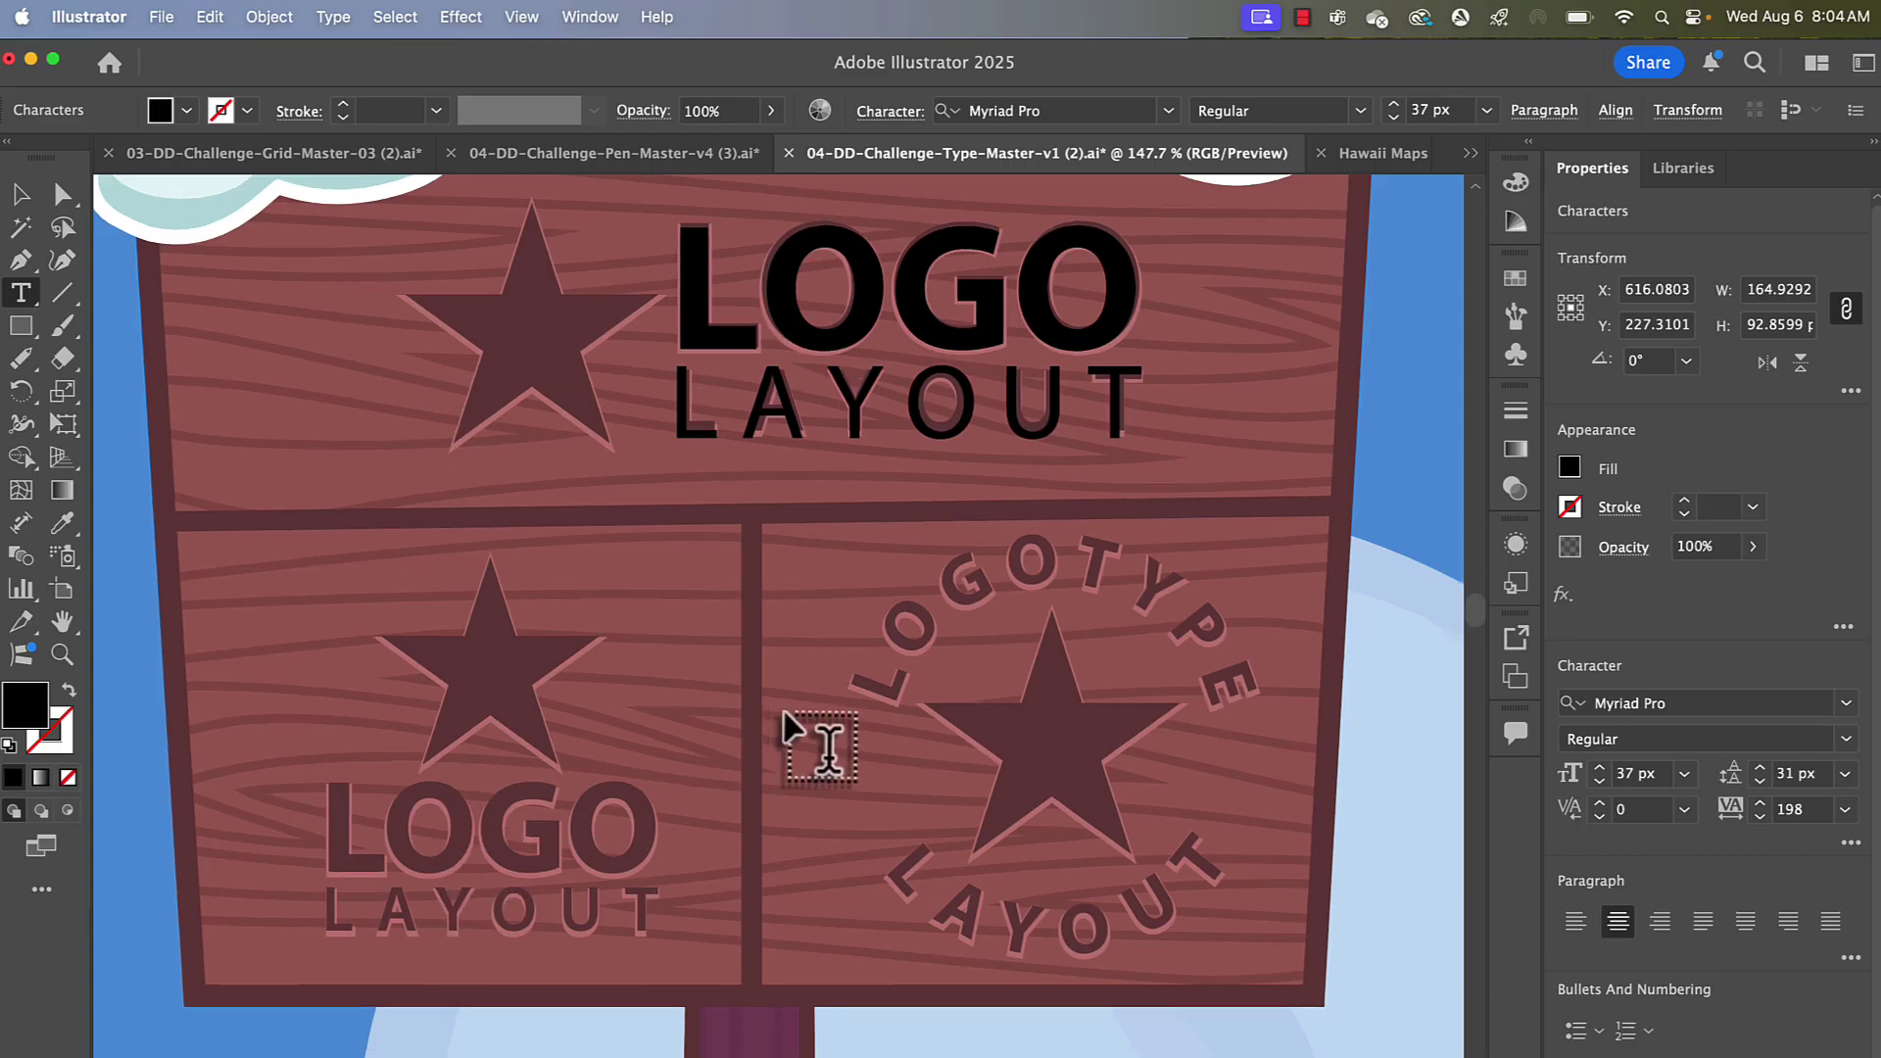
scroll(810, 747, "right", 3)
scroll(810, 748, "down", 2)
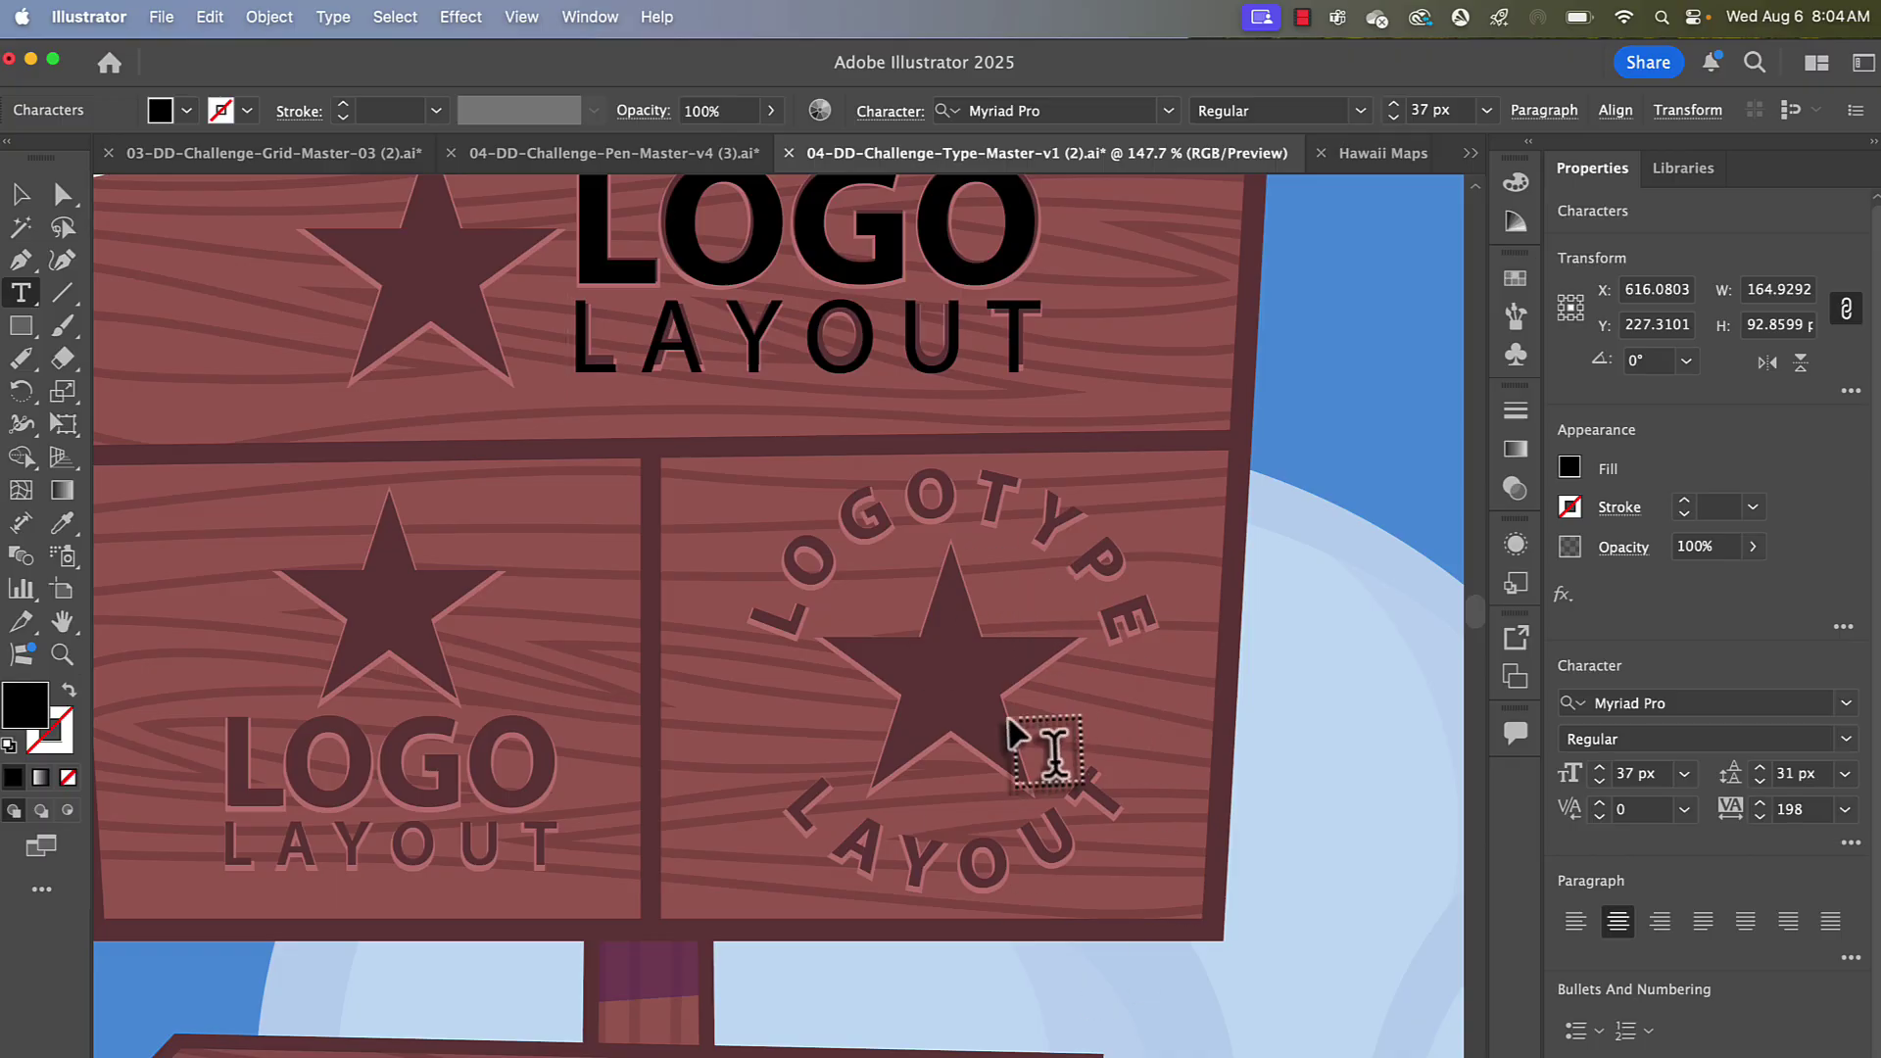
scroll(902, 712, "up", 1)
scroll(902, 712, "up", 1)
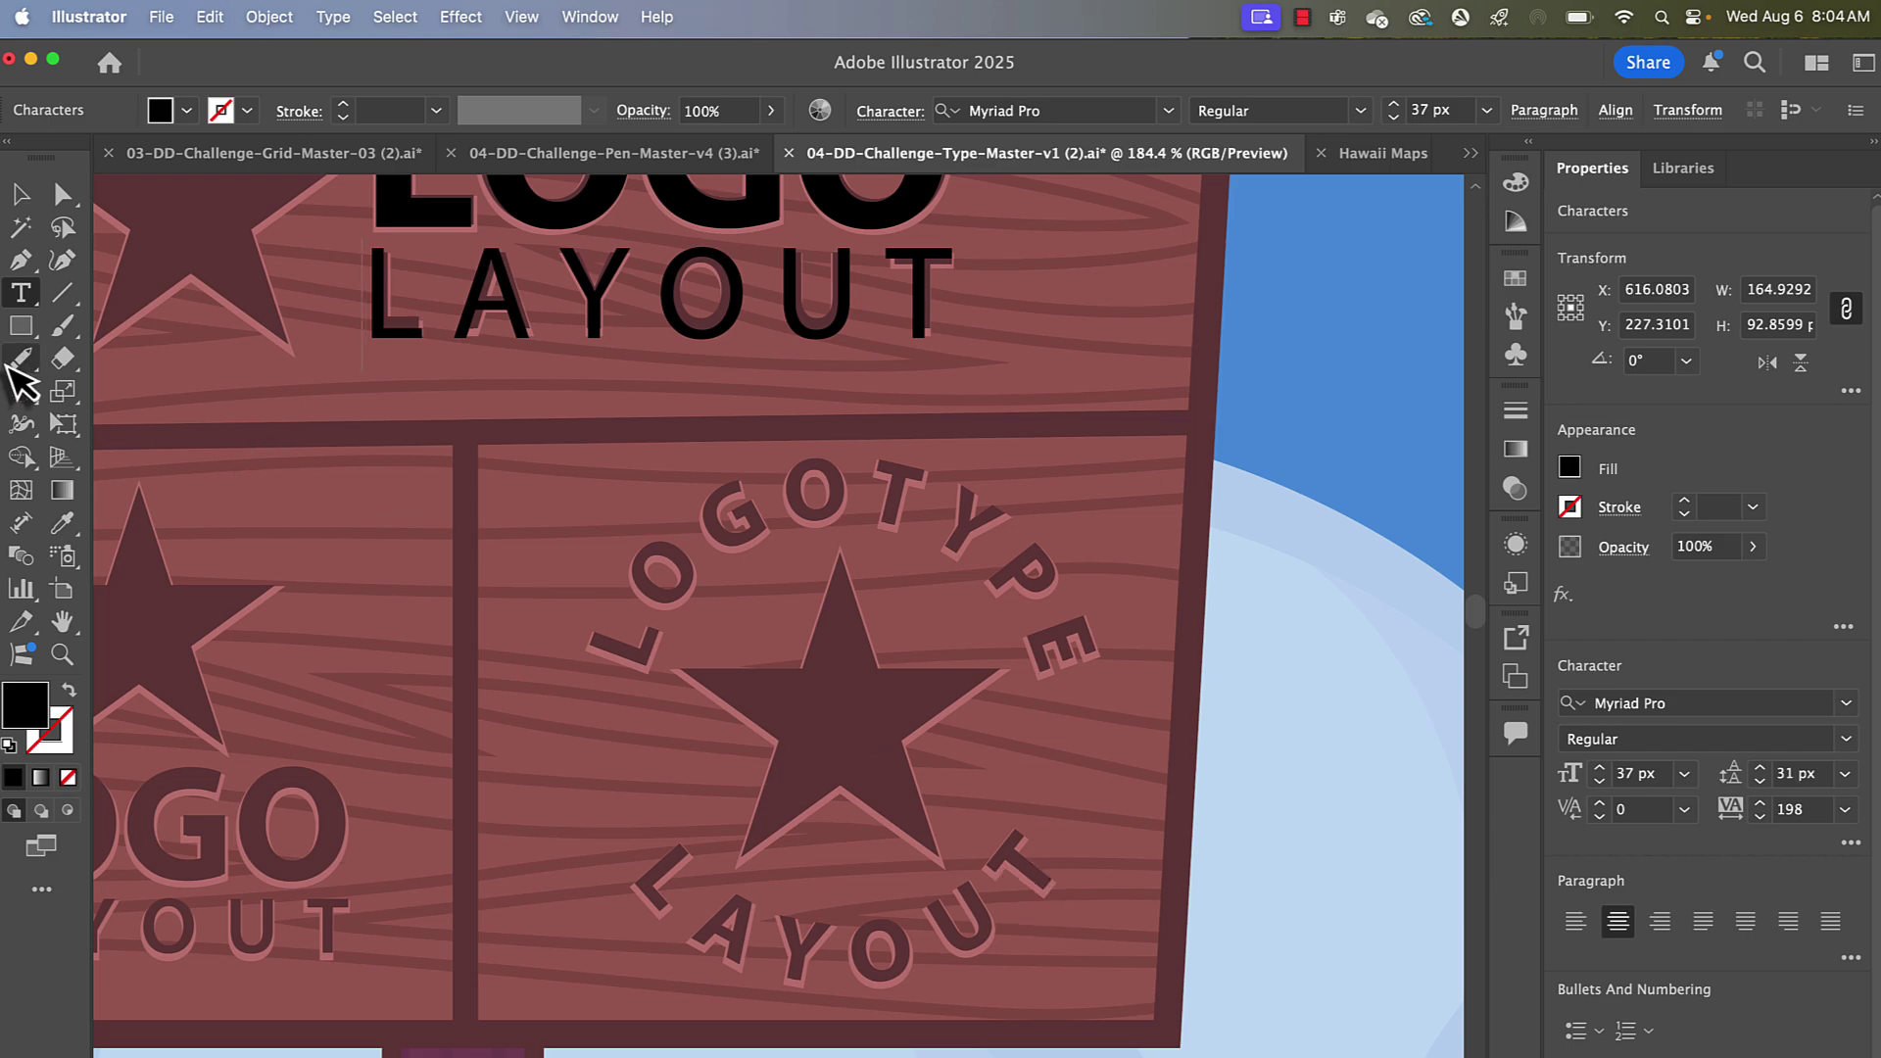
- Draw a 135.66 px circle over the star with no fill and a 1 px dark stroke
left_click(20, 327)
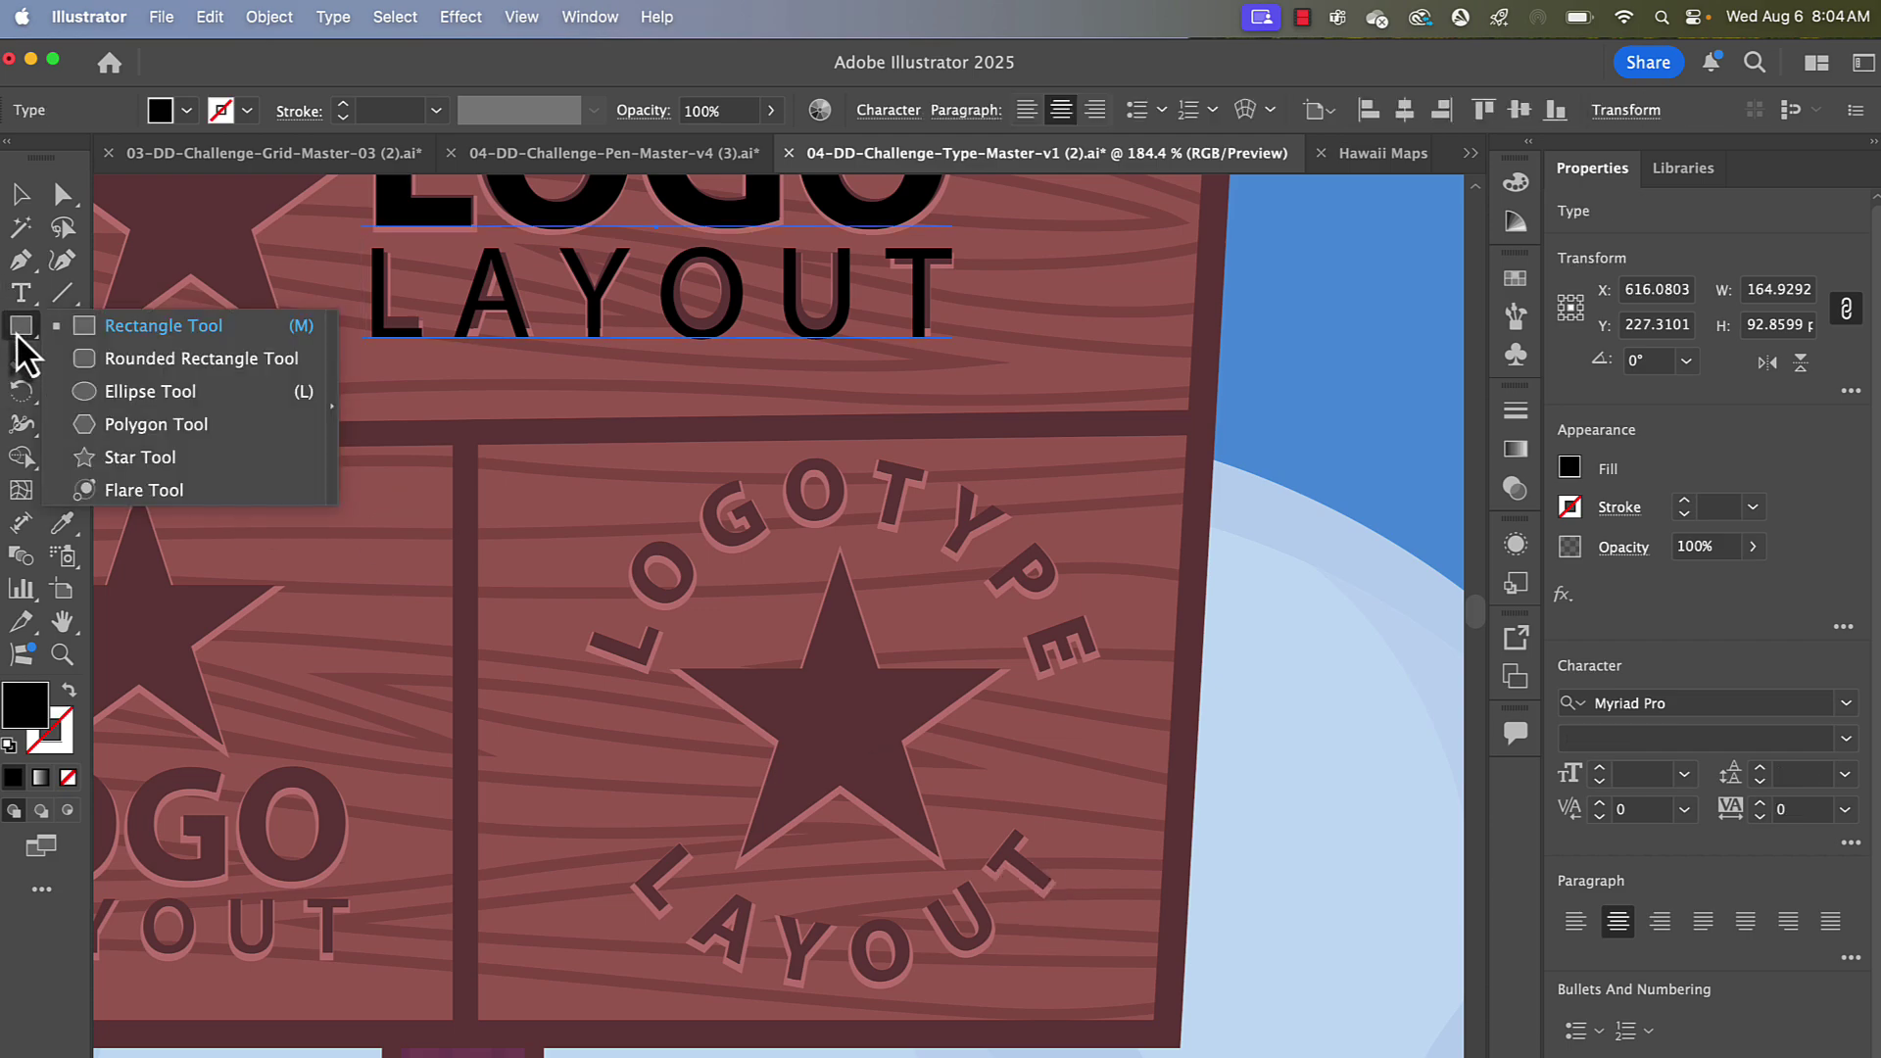
left_click(137, 397)
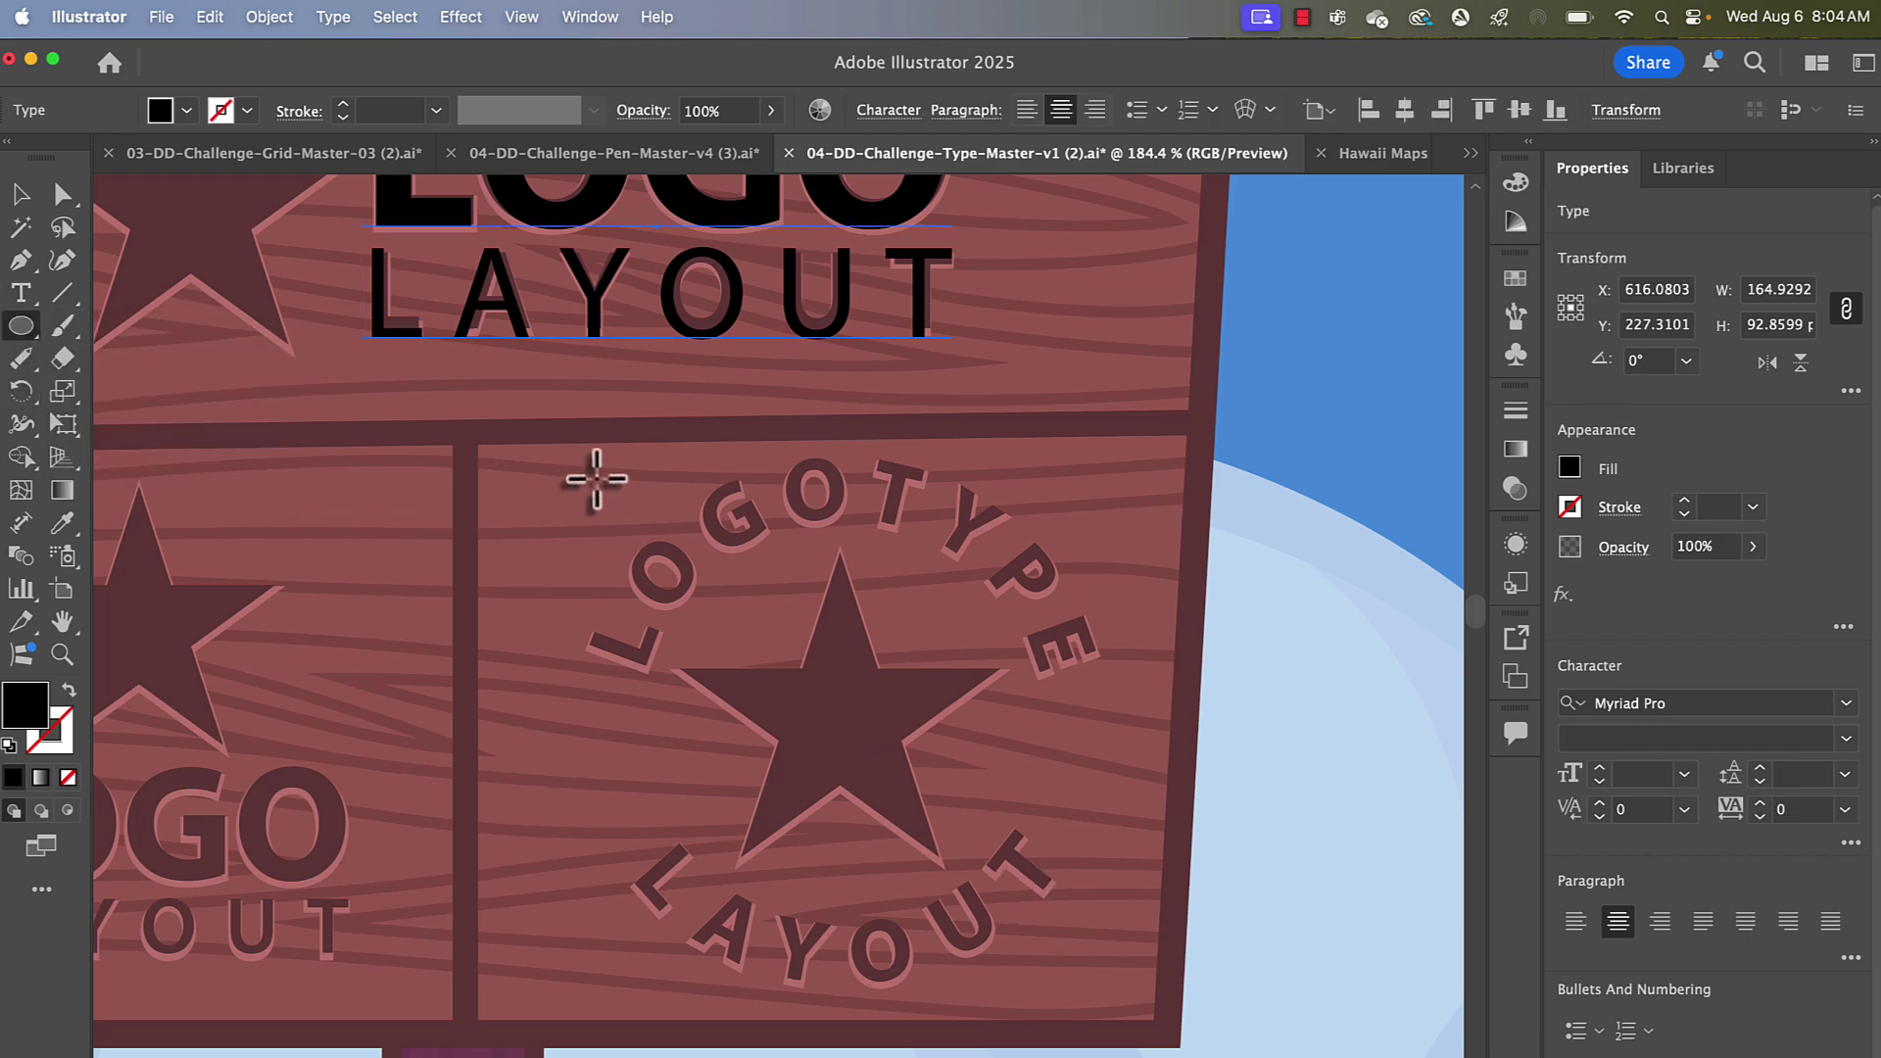
left_click_drag(579, 475, 1037, 965)
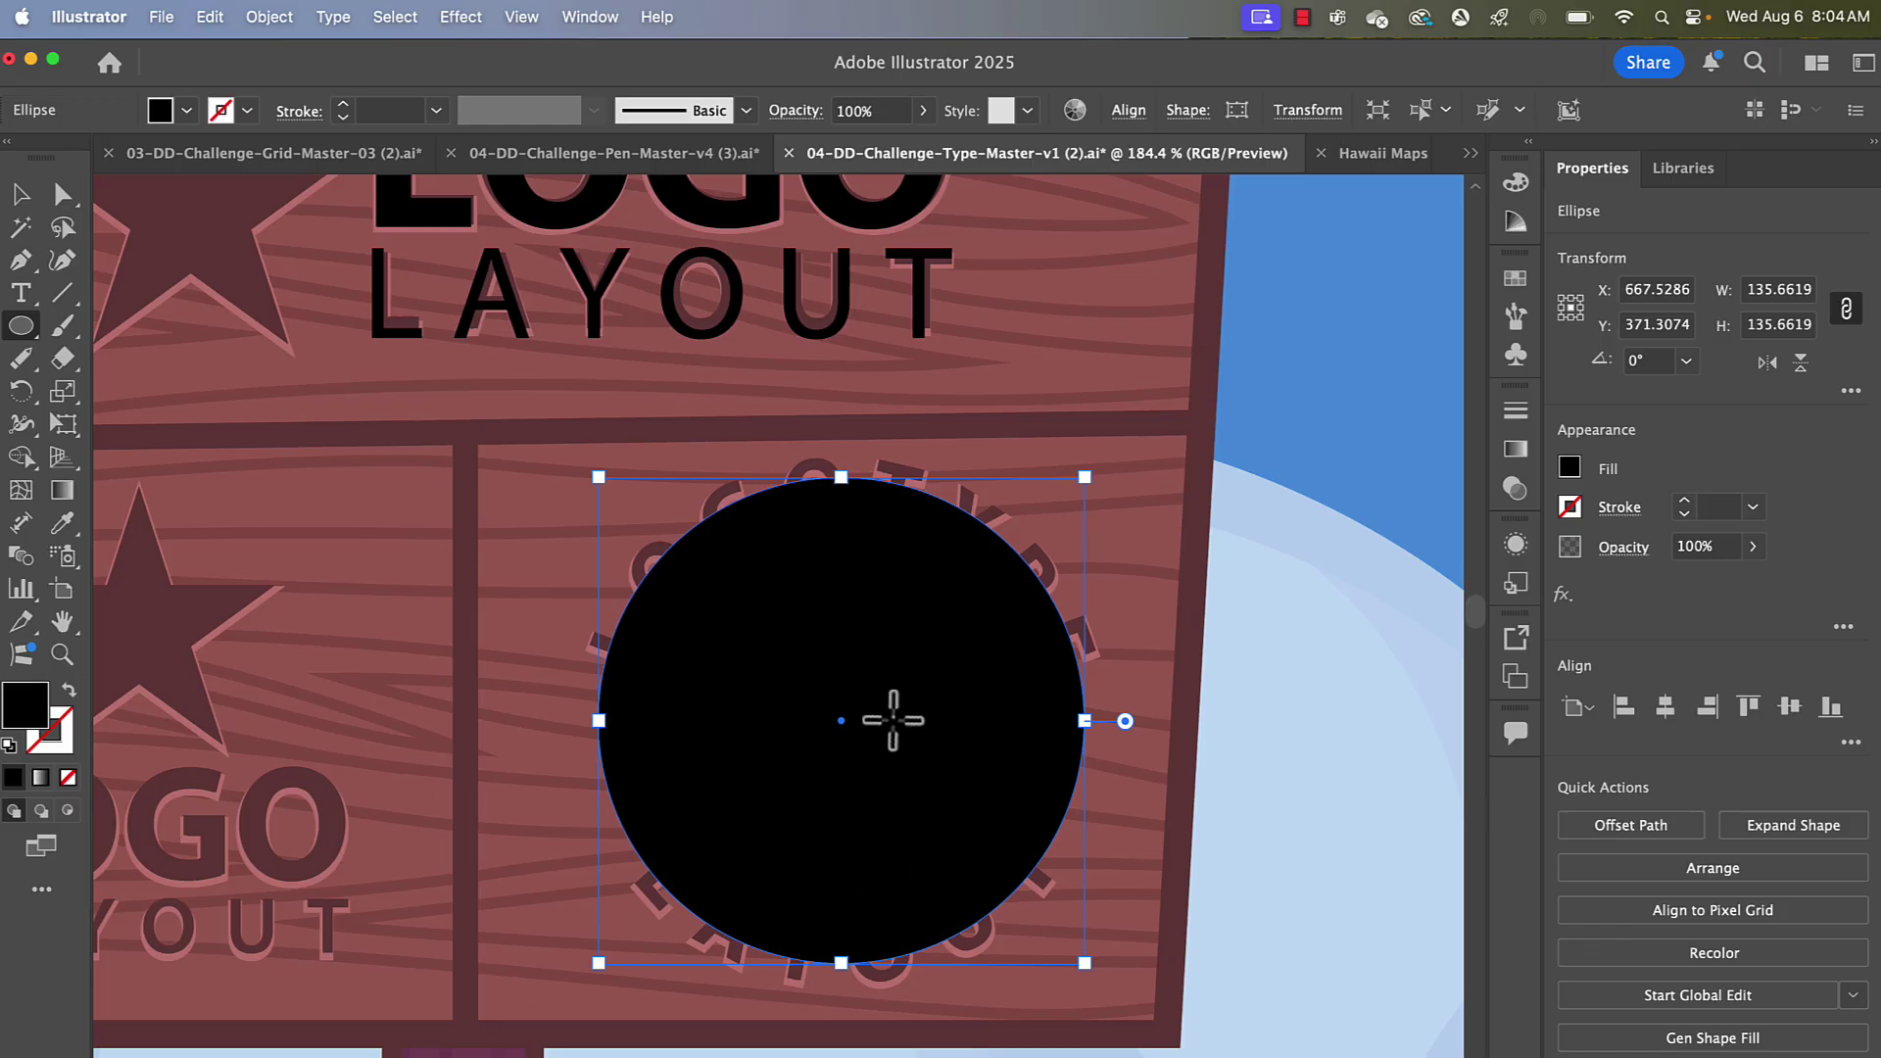
left_click(68, 695)
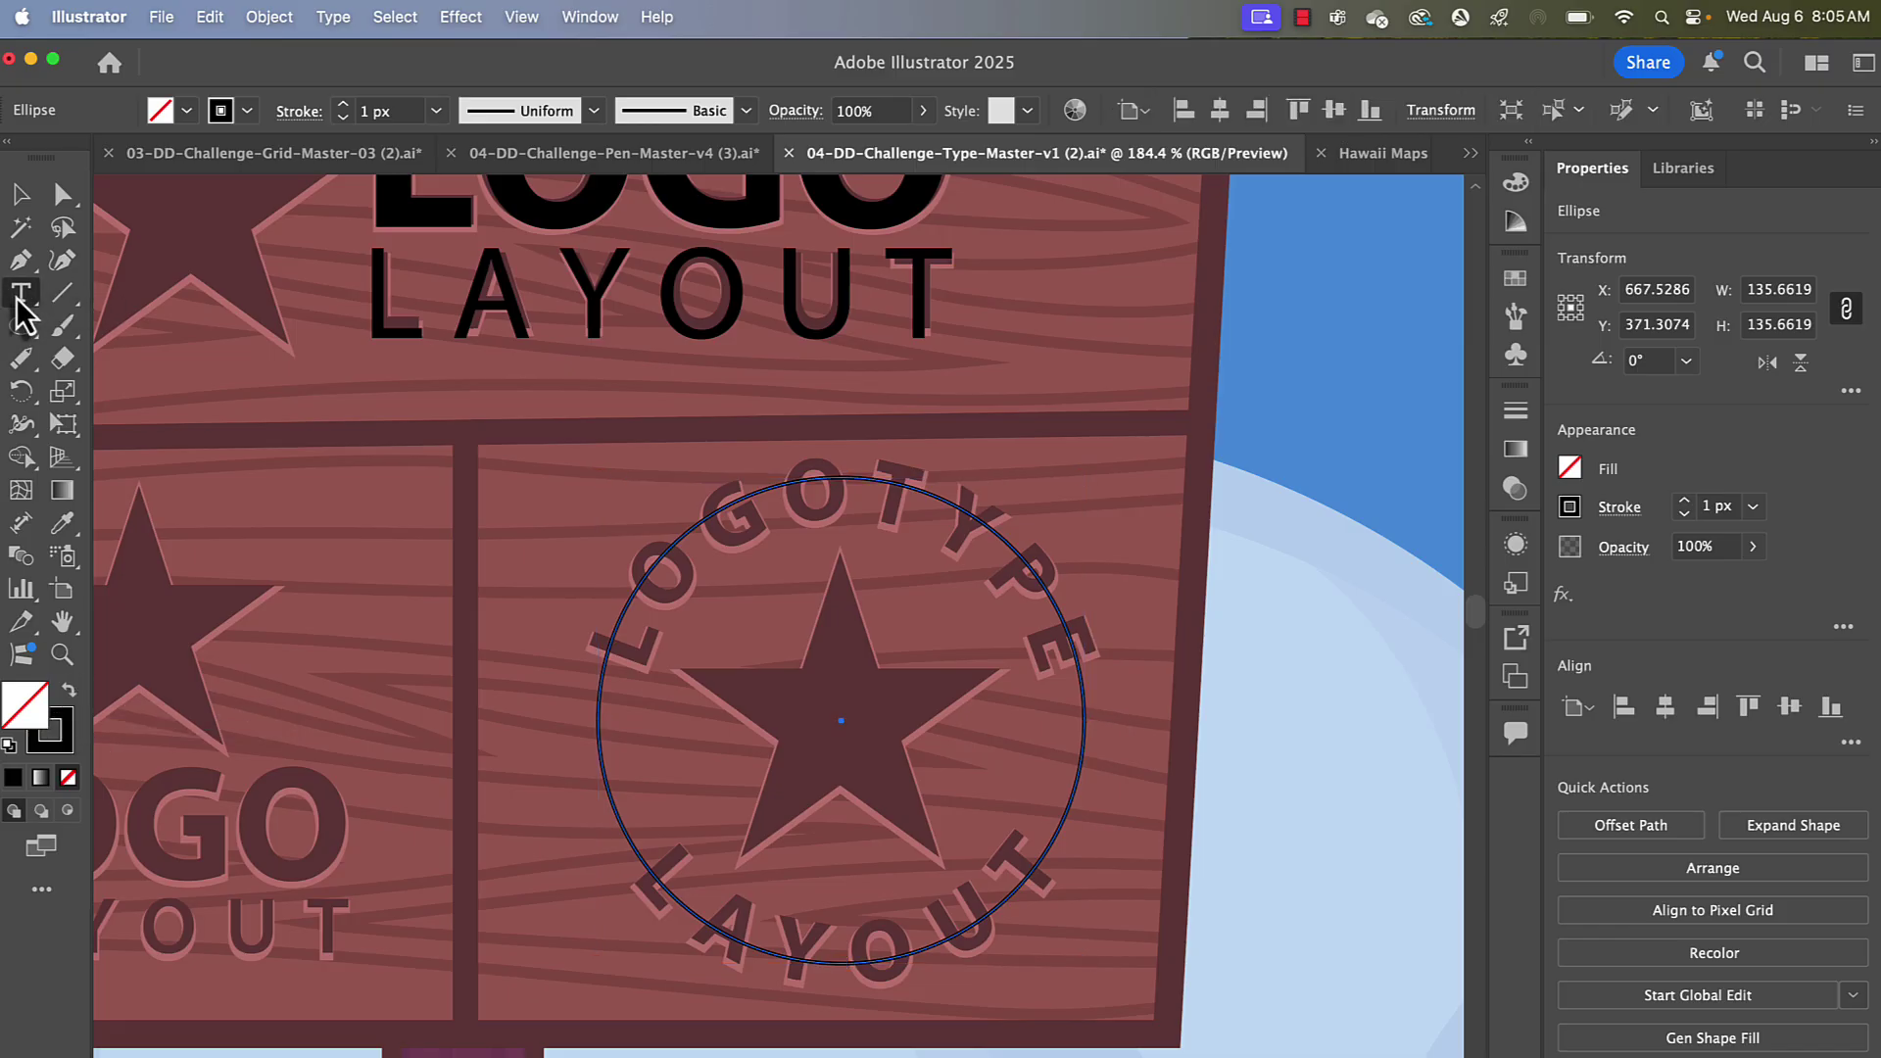
left_click_drag(20, 293, 111, 343)
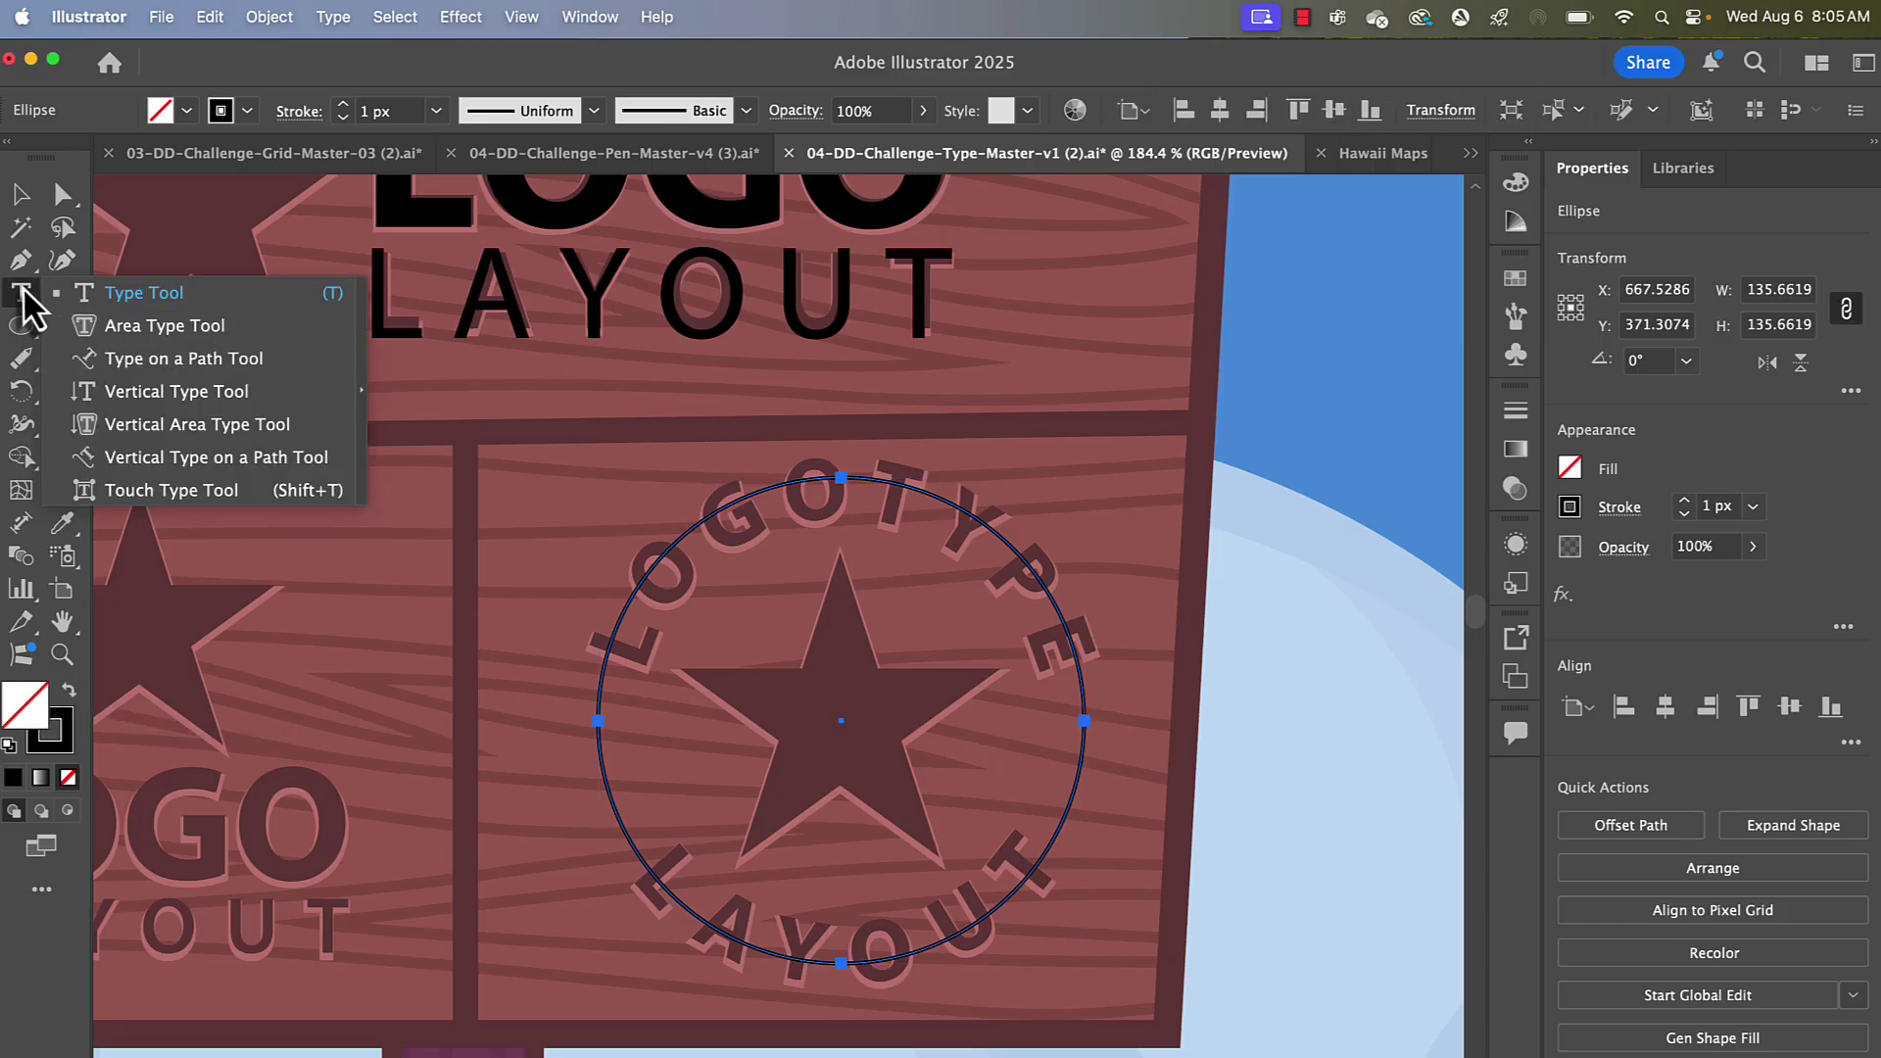
- Type 'LOGOTYPE' along the circle with tracking reset to 0
left_click(127, 362)
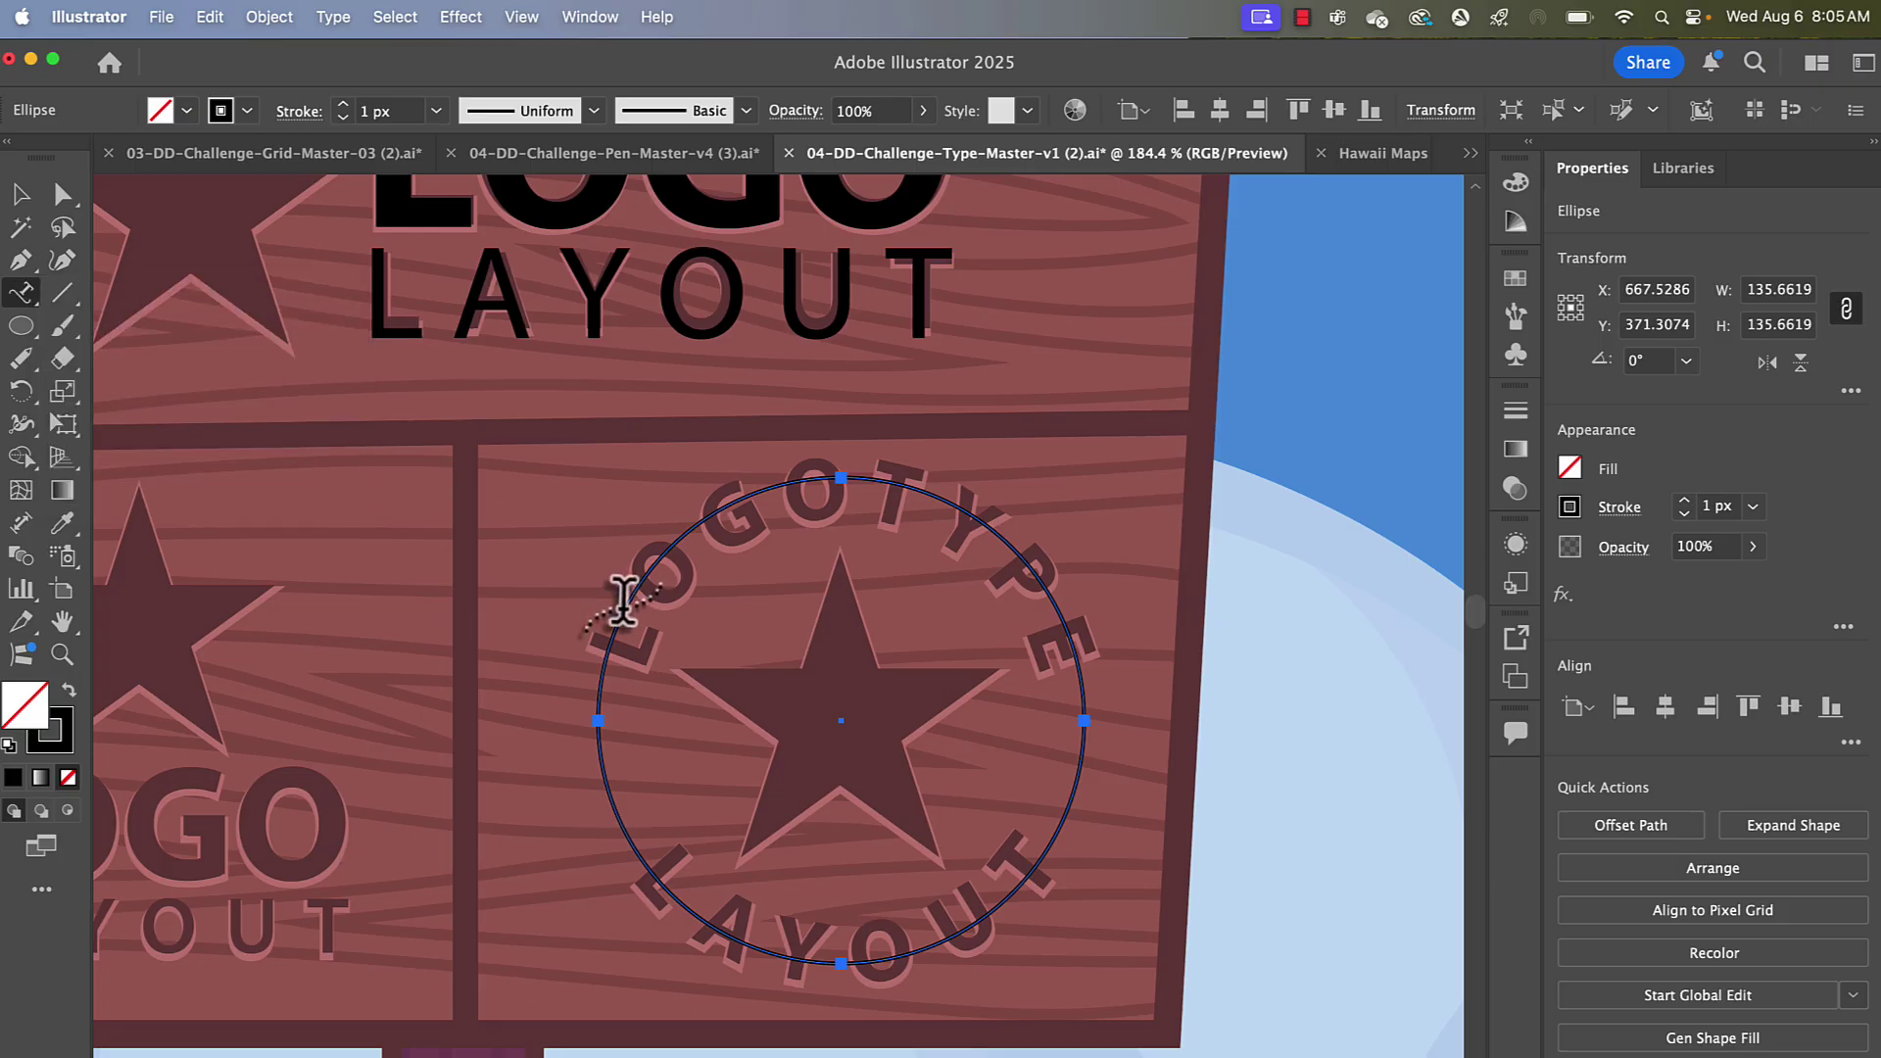
left_click(623, 604)
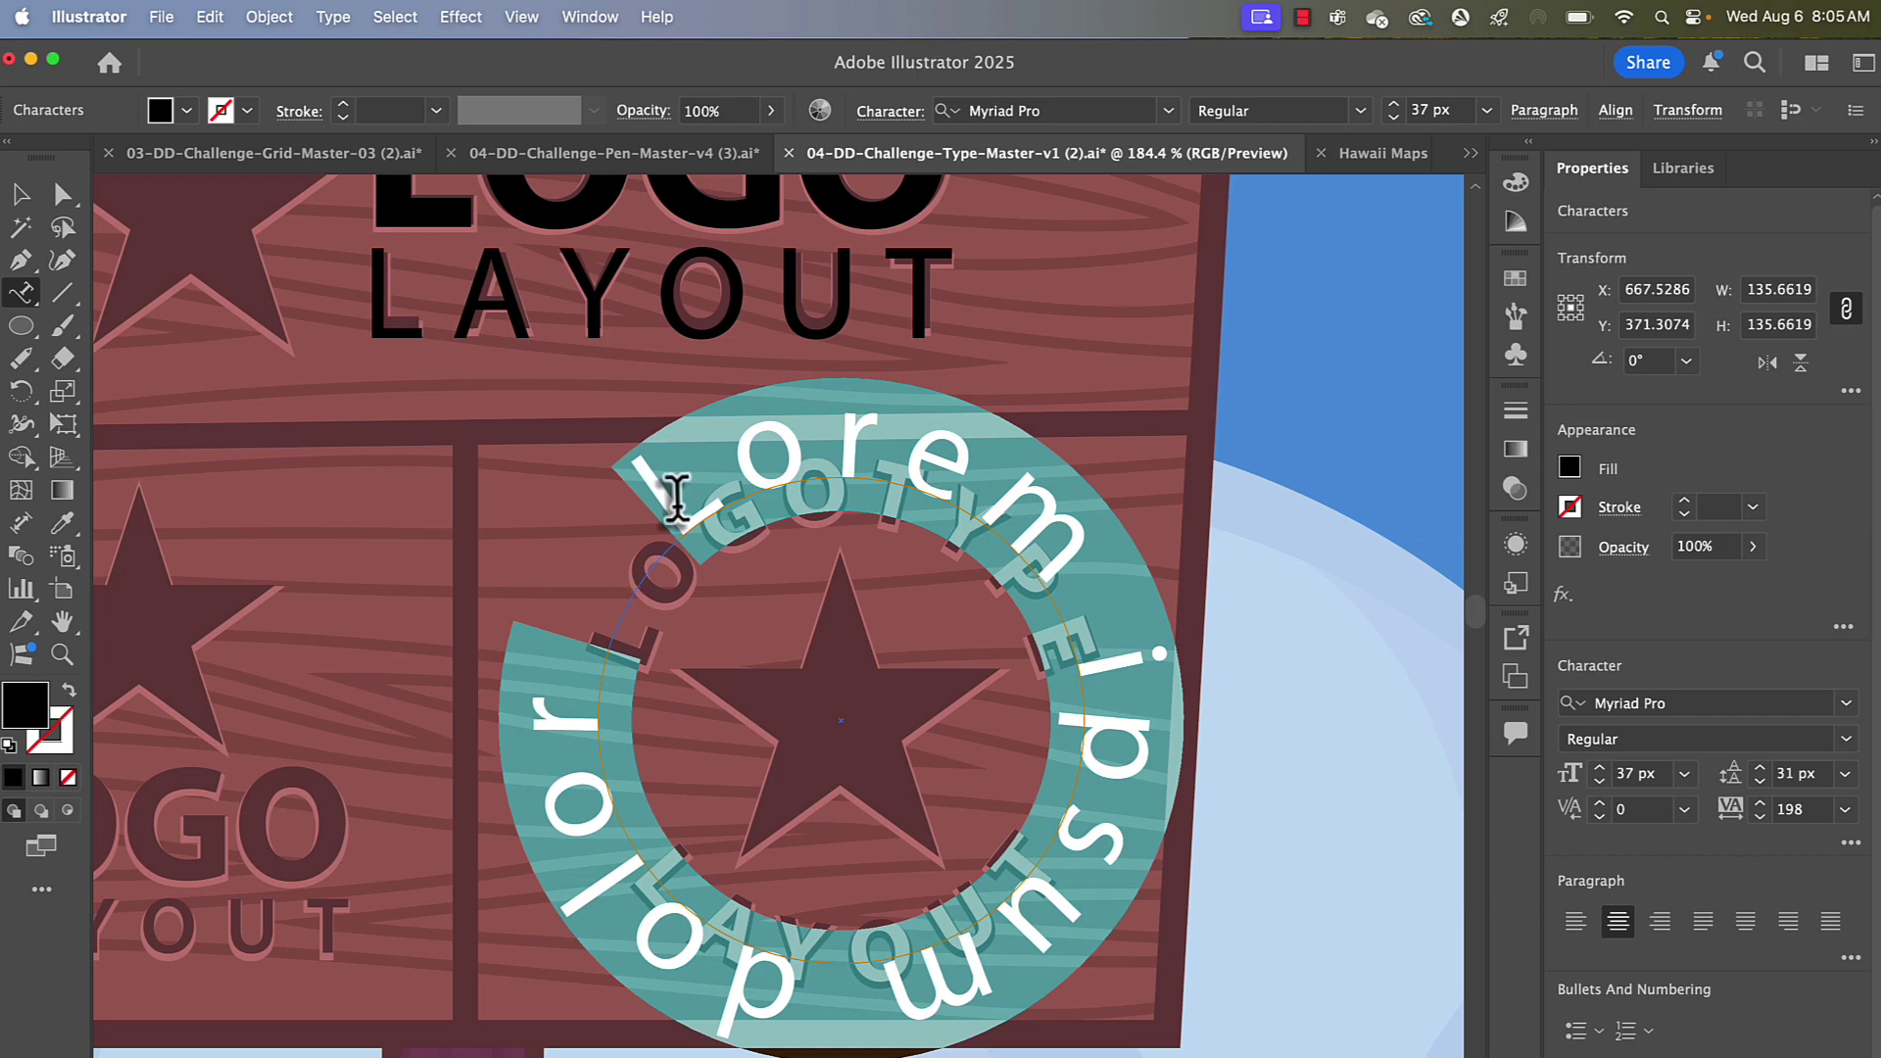
left_click(1845, 809)
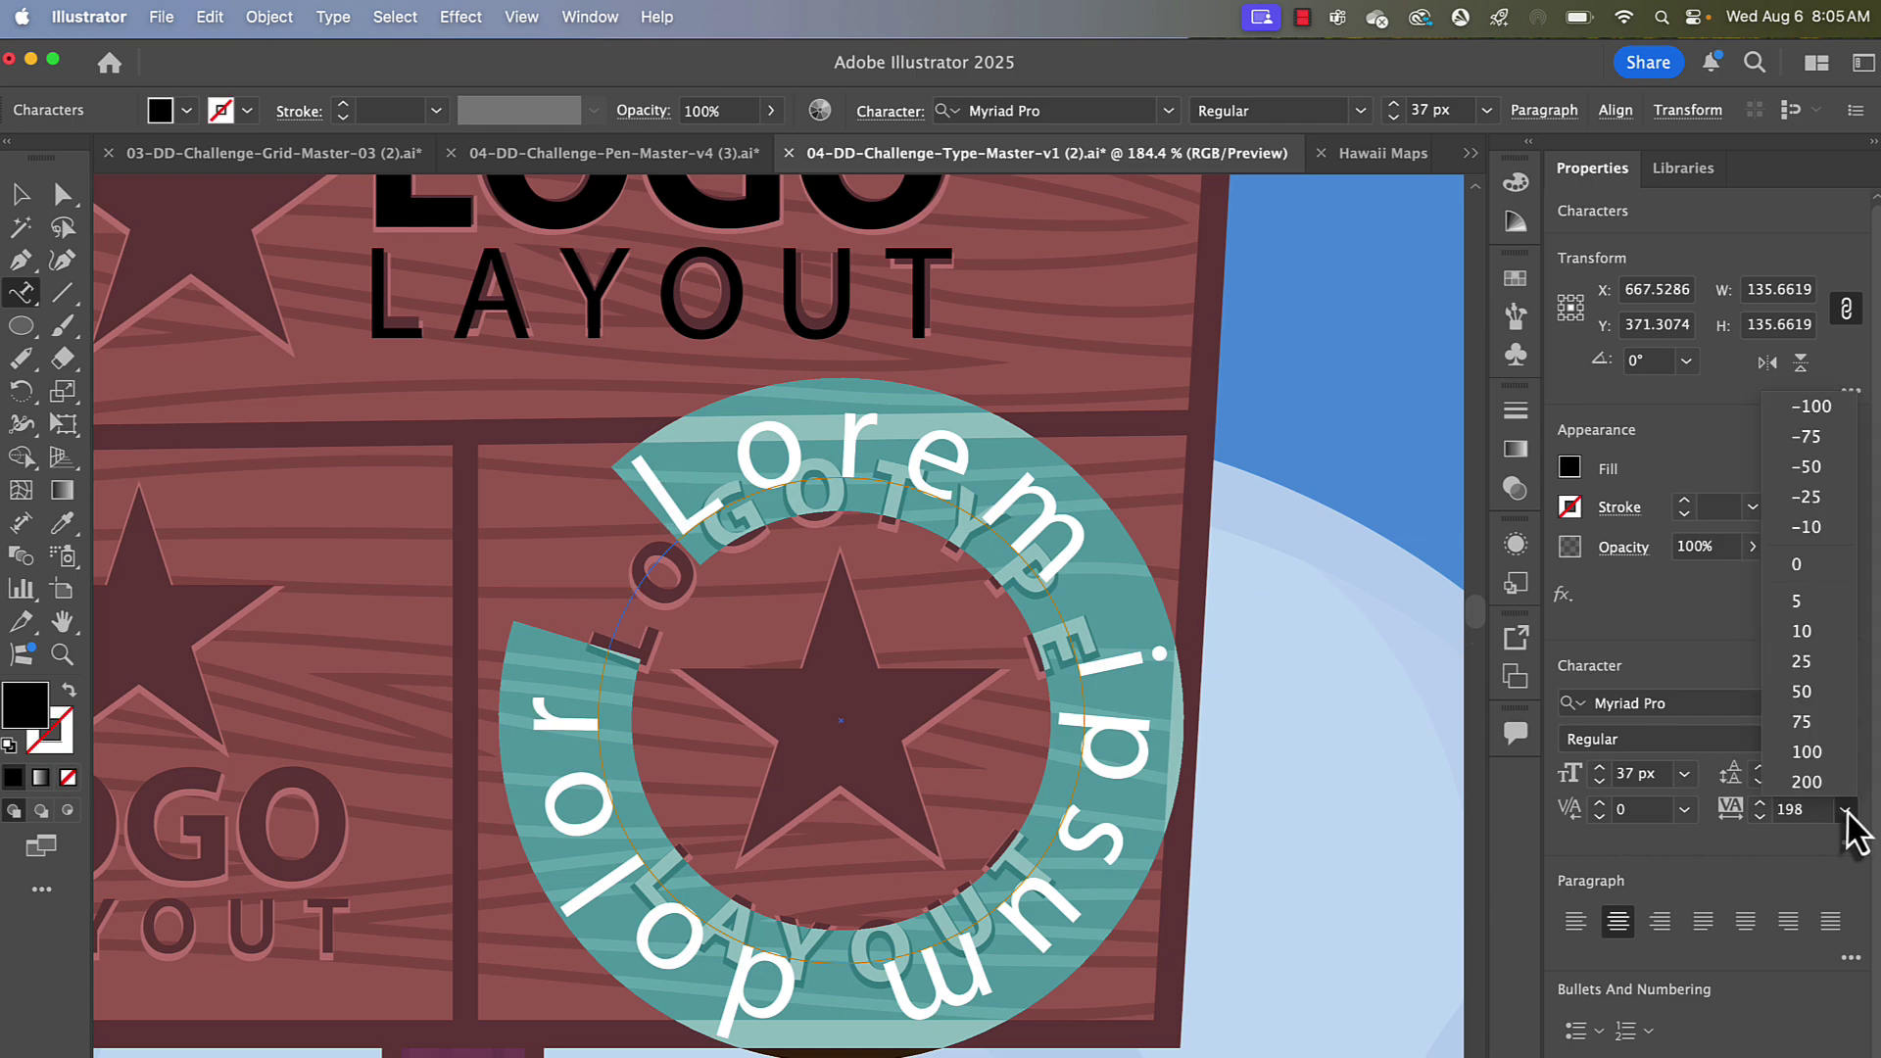
left_click(1805, 567)
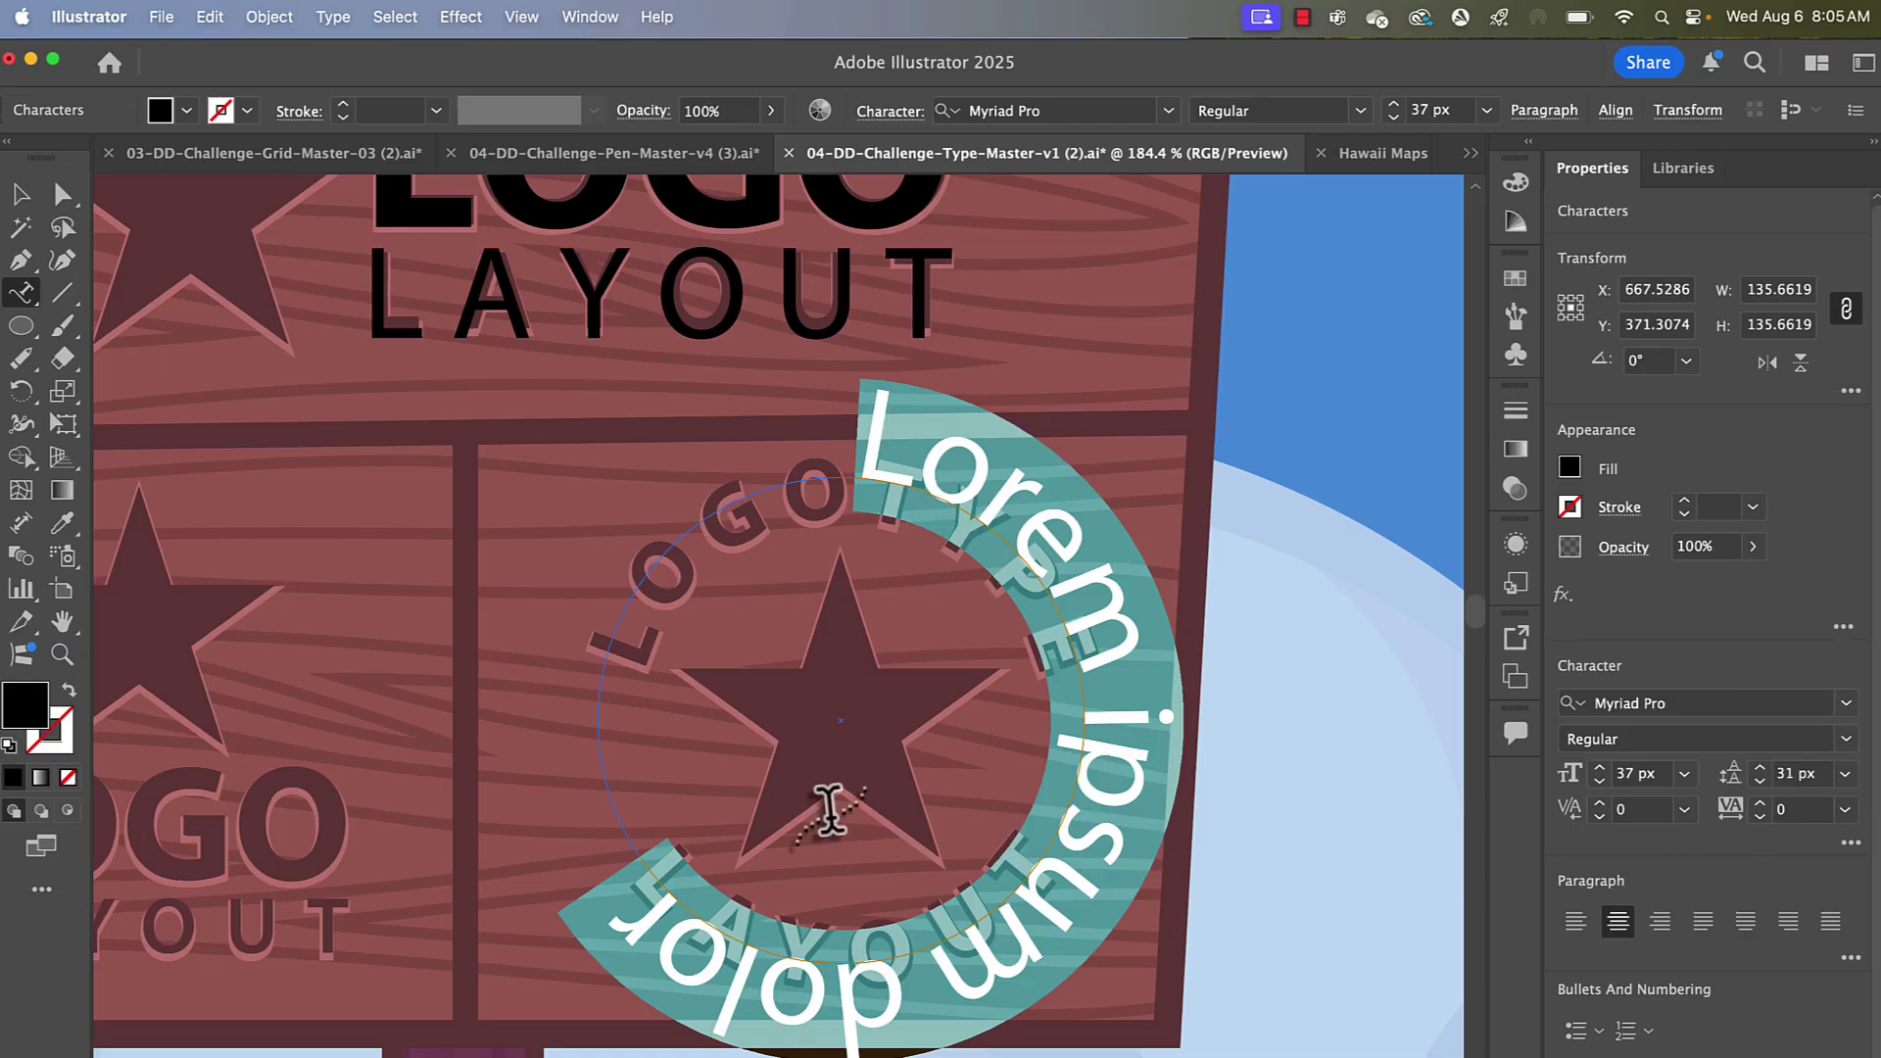
type("LOGO")
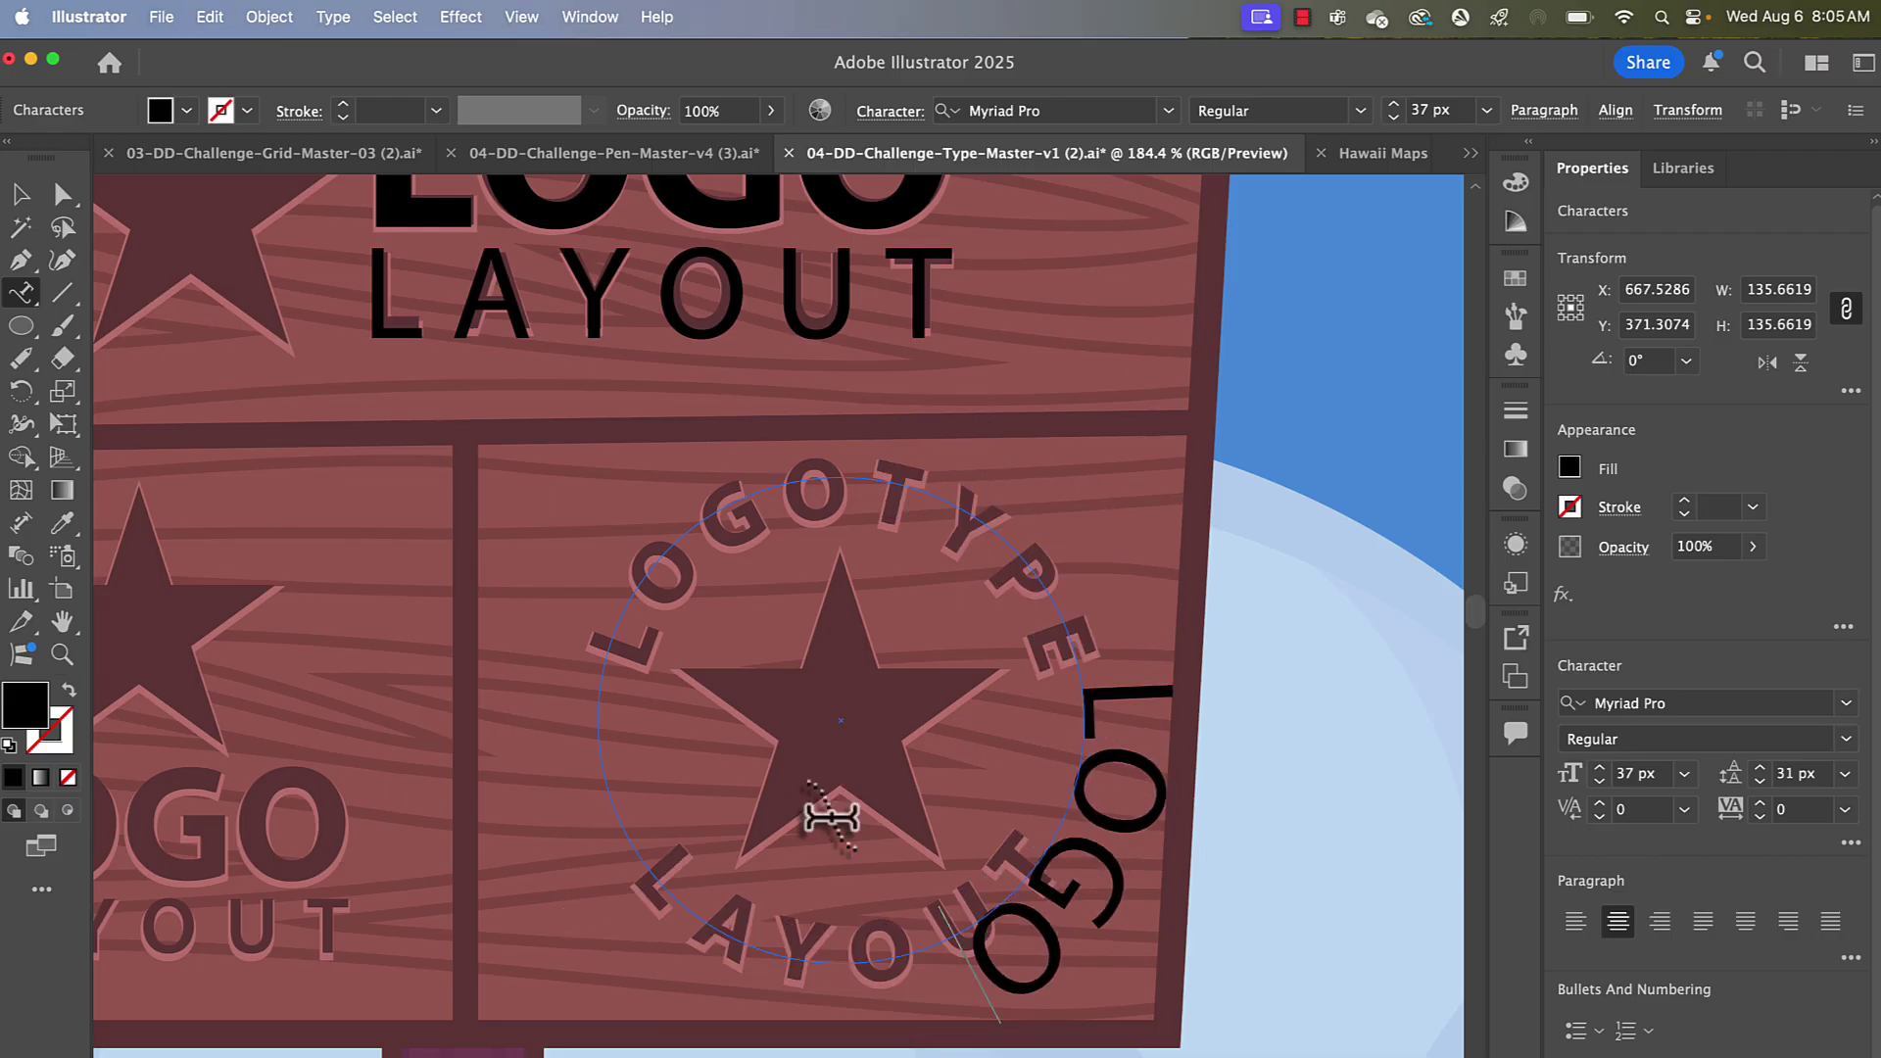
type("TYPE")
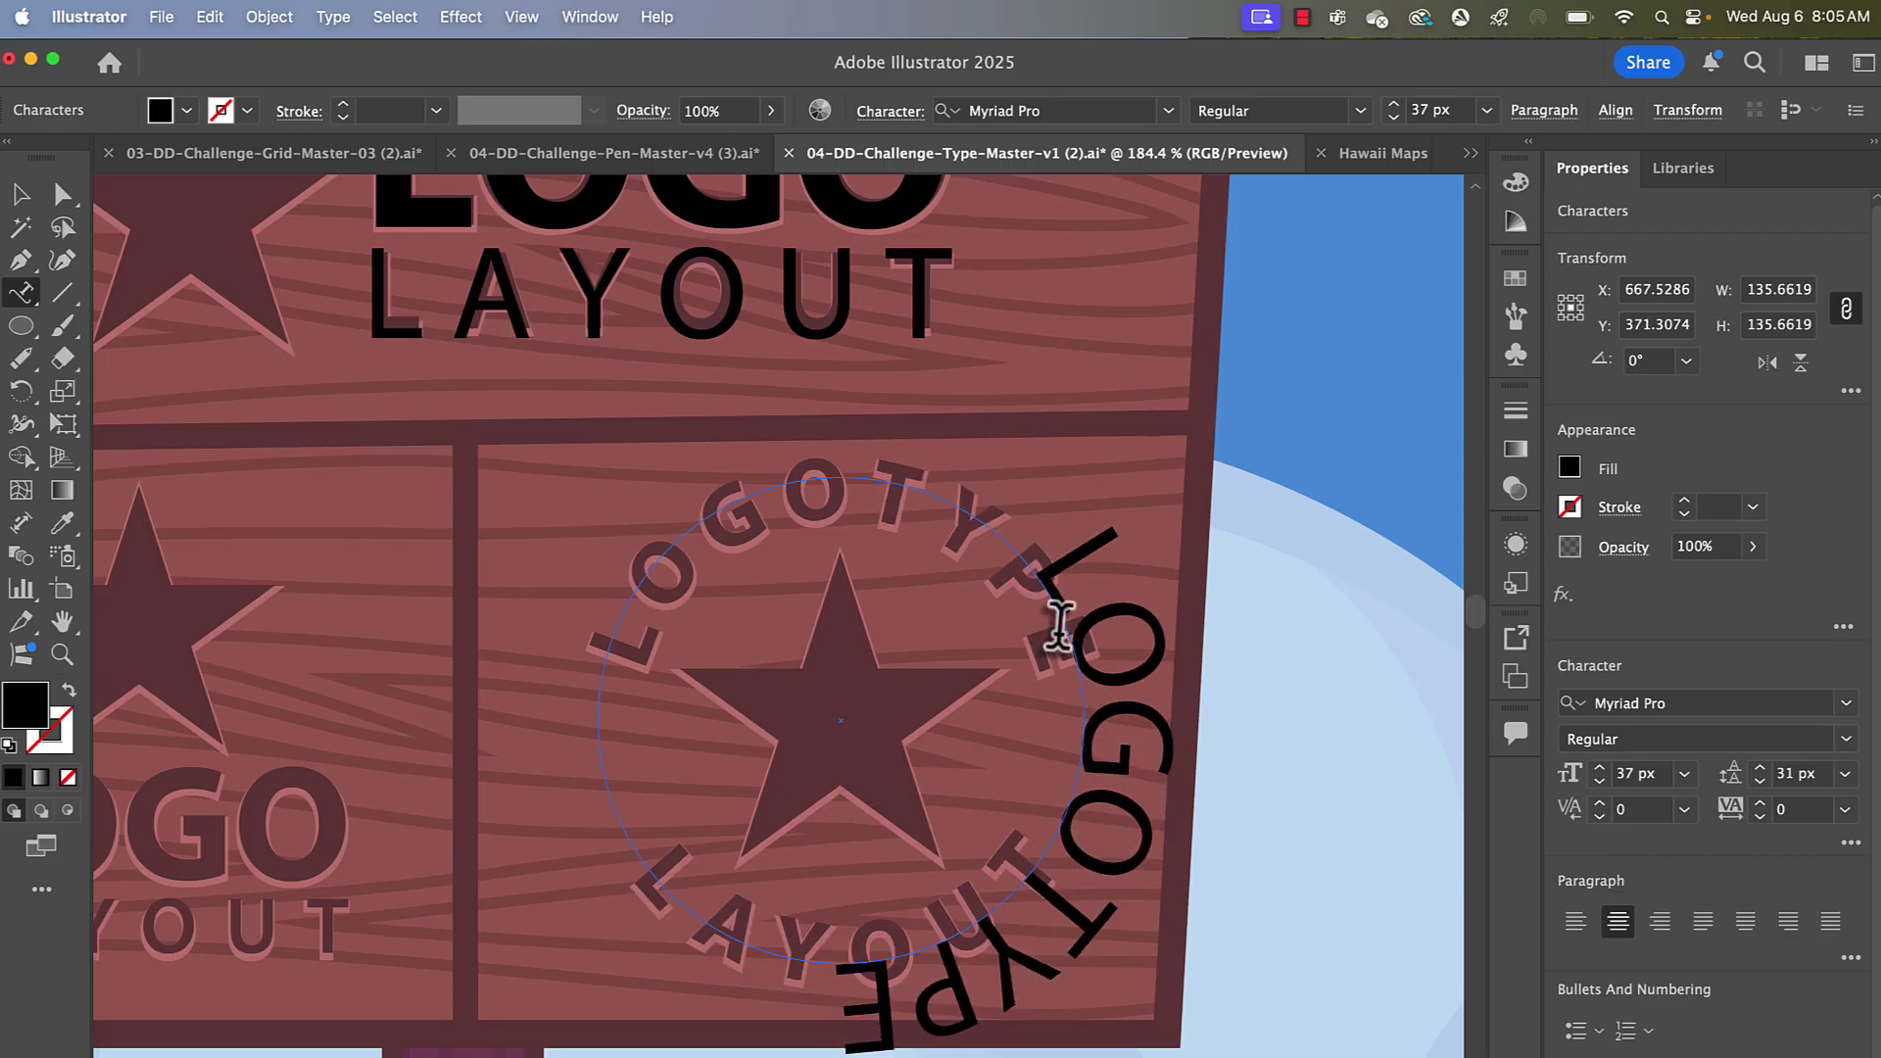
- Set the whole LOGOTYPE path text to Myriad Pro Bold
left_click_drag(1062, 550, 798, 995)
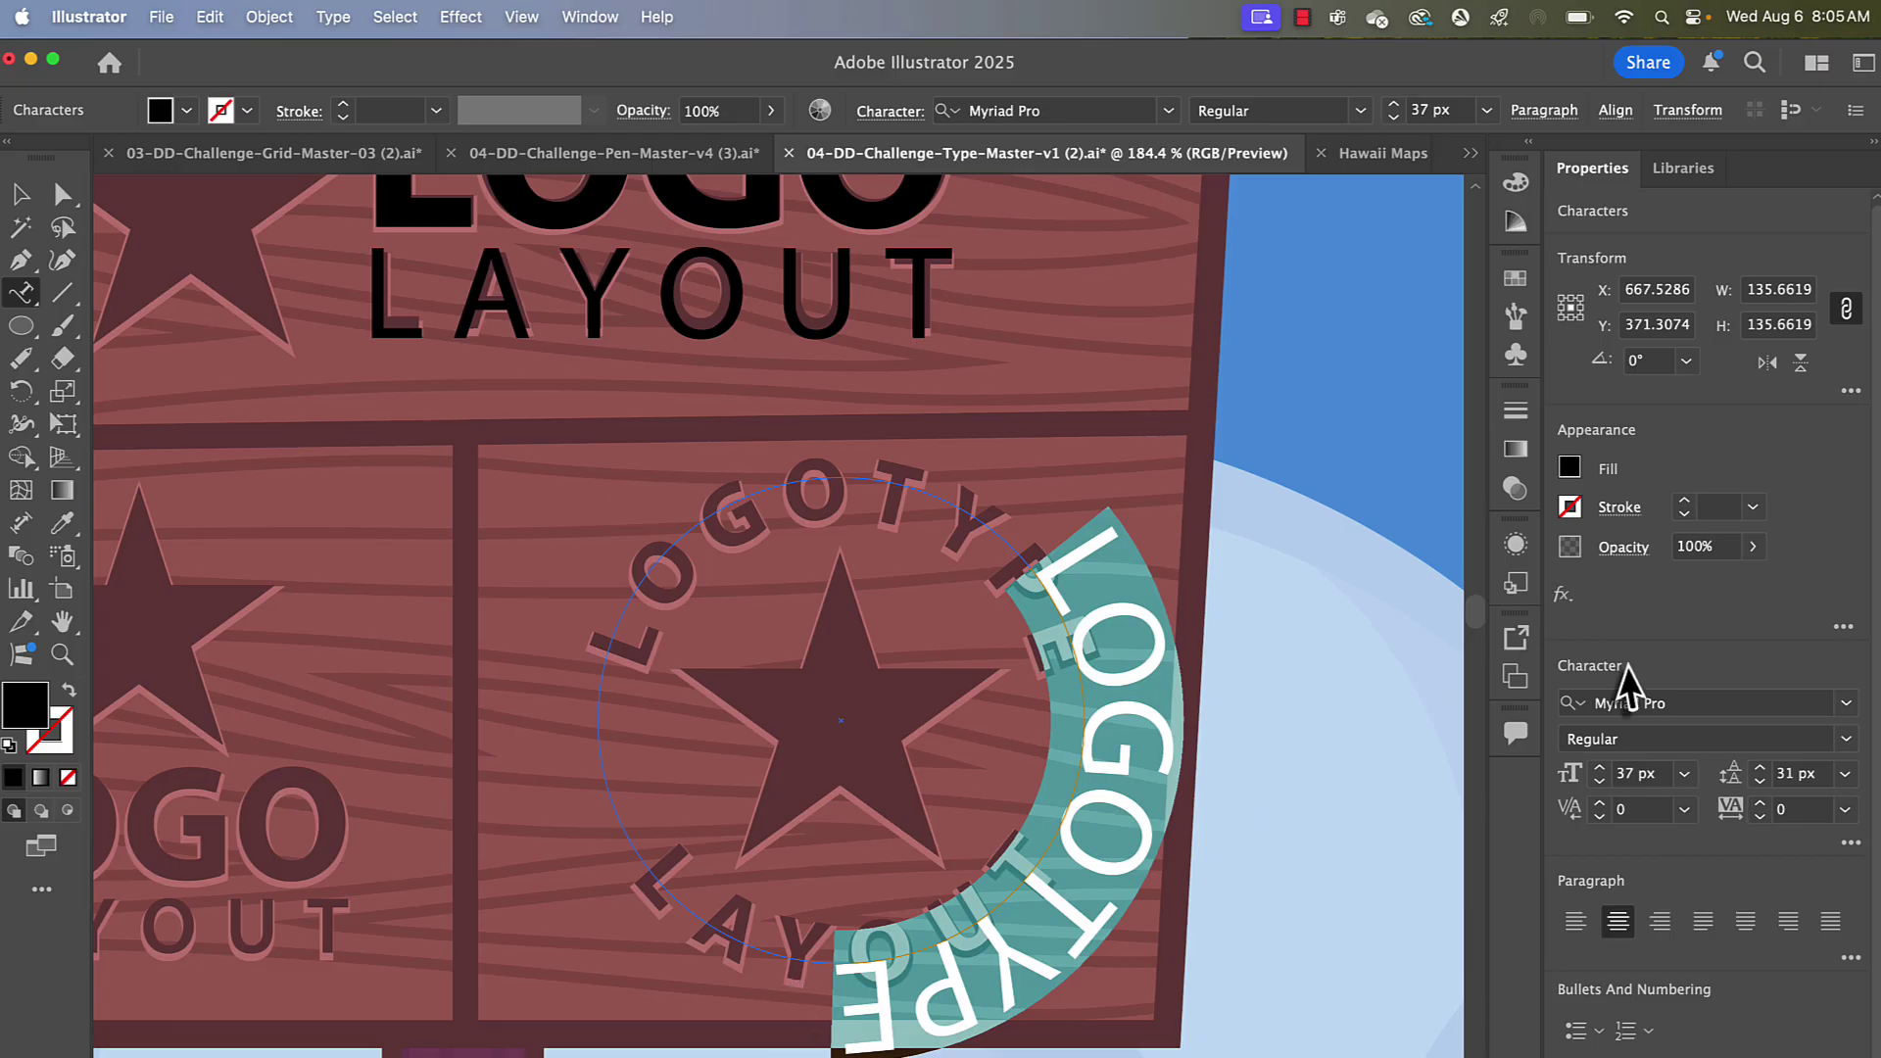
left_click(1846, 742)
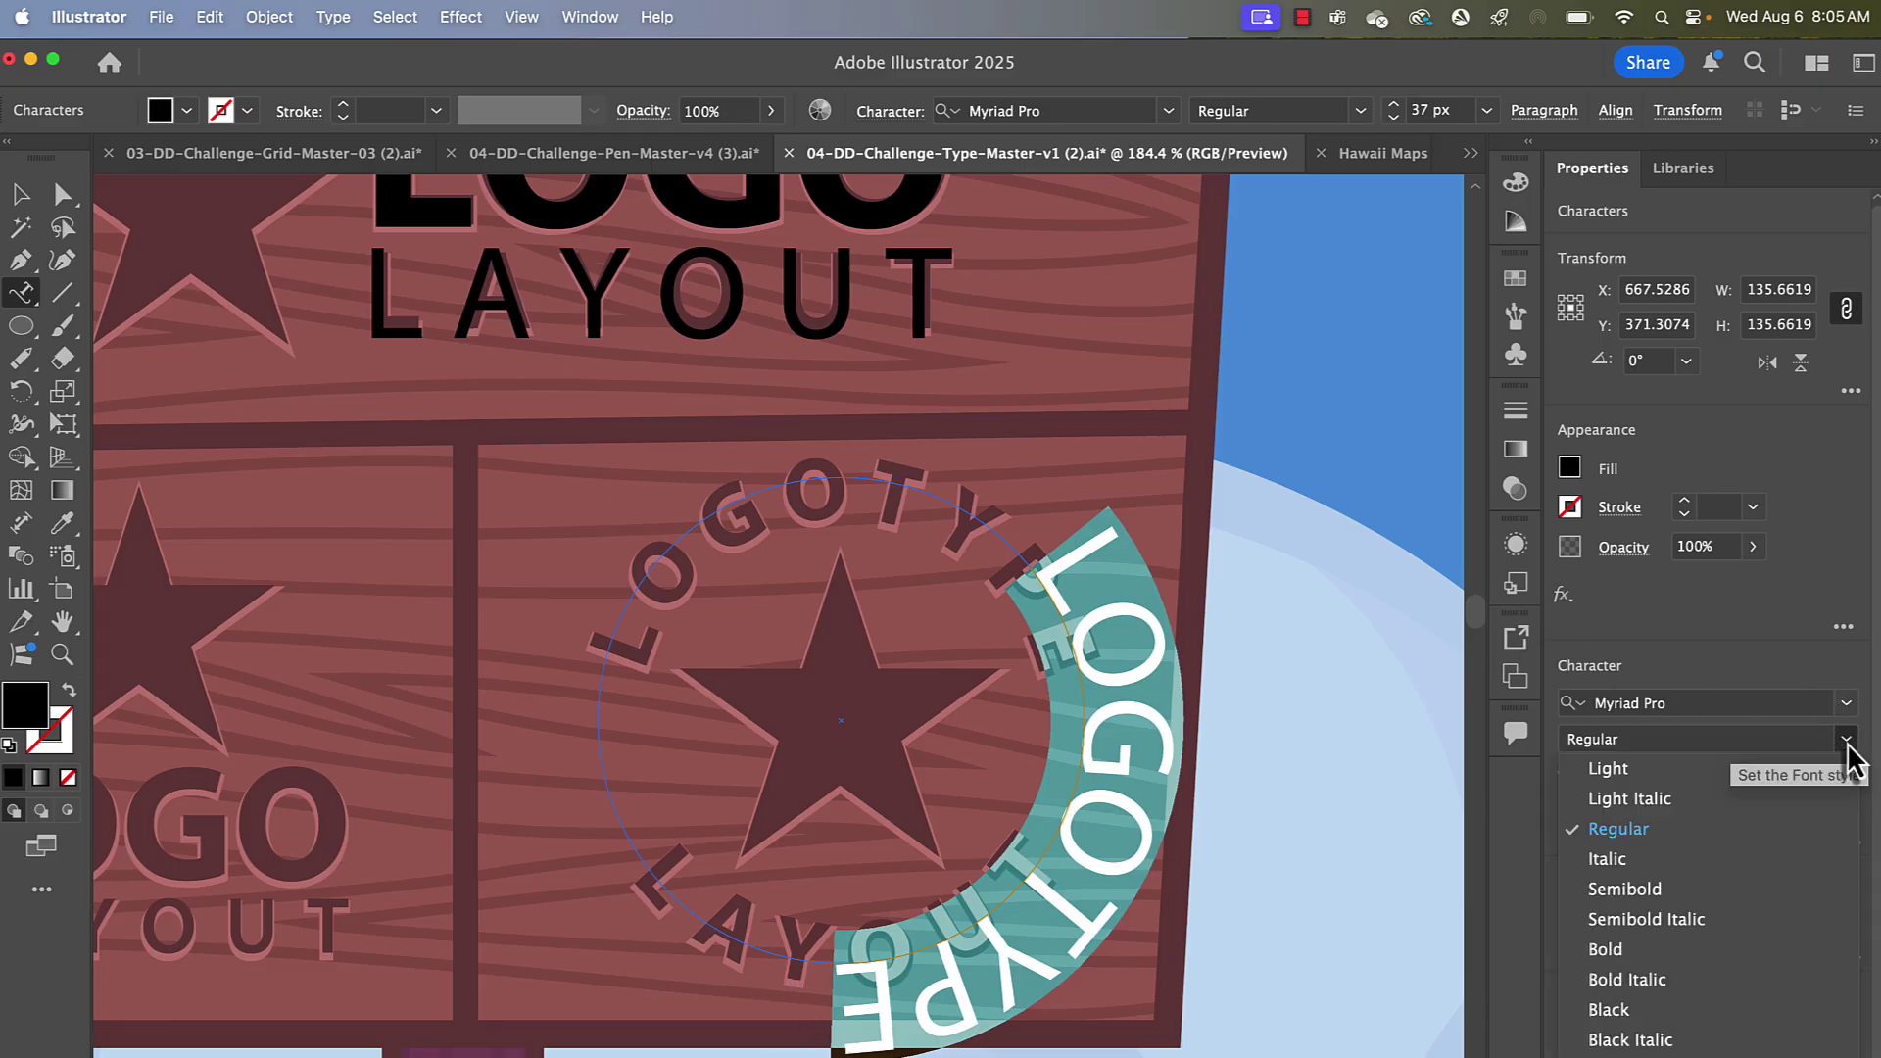
left_click(1656, 952)
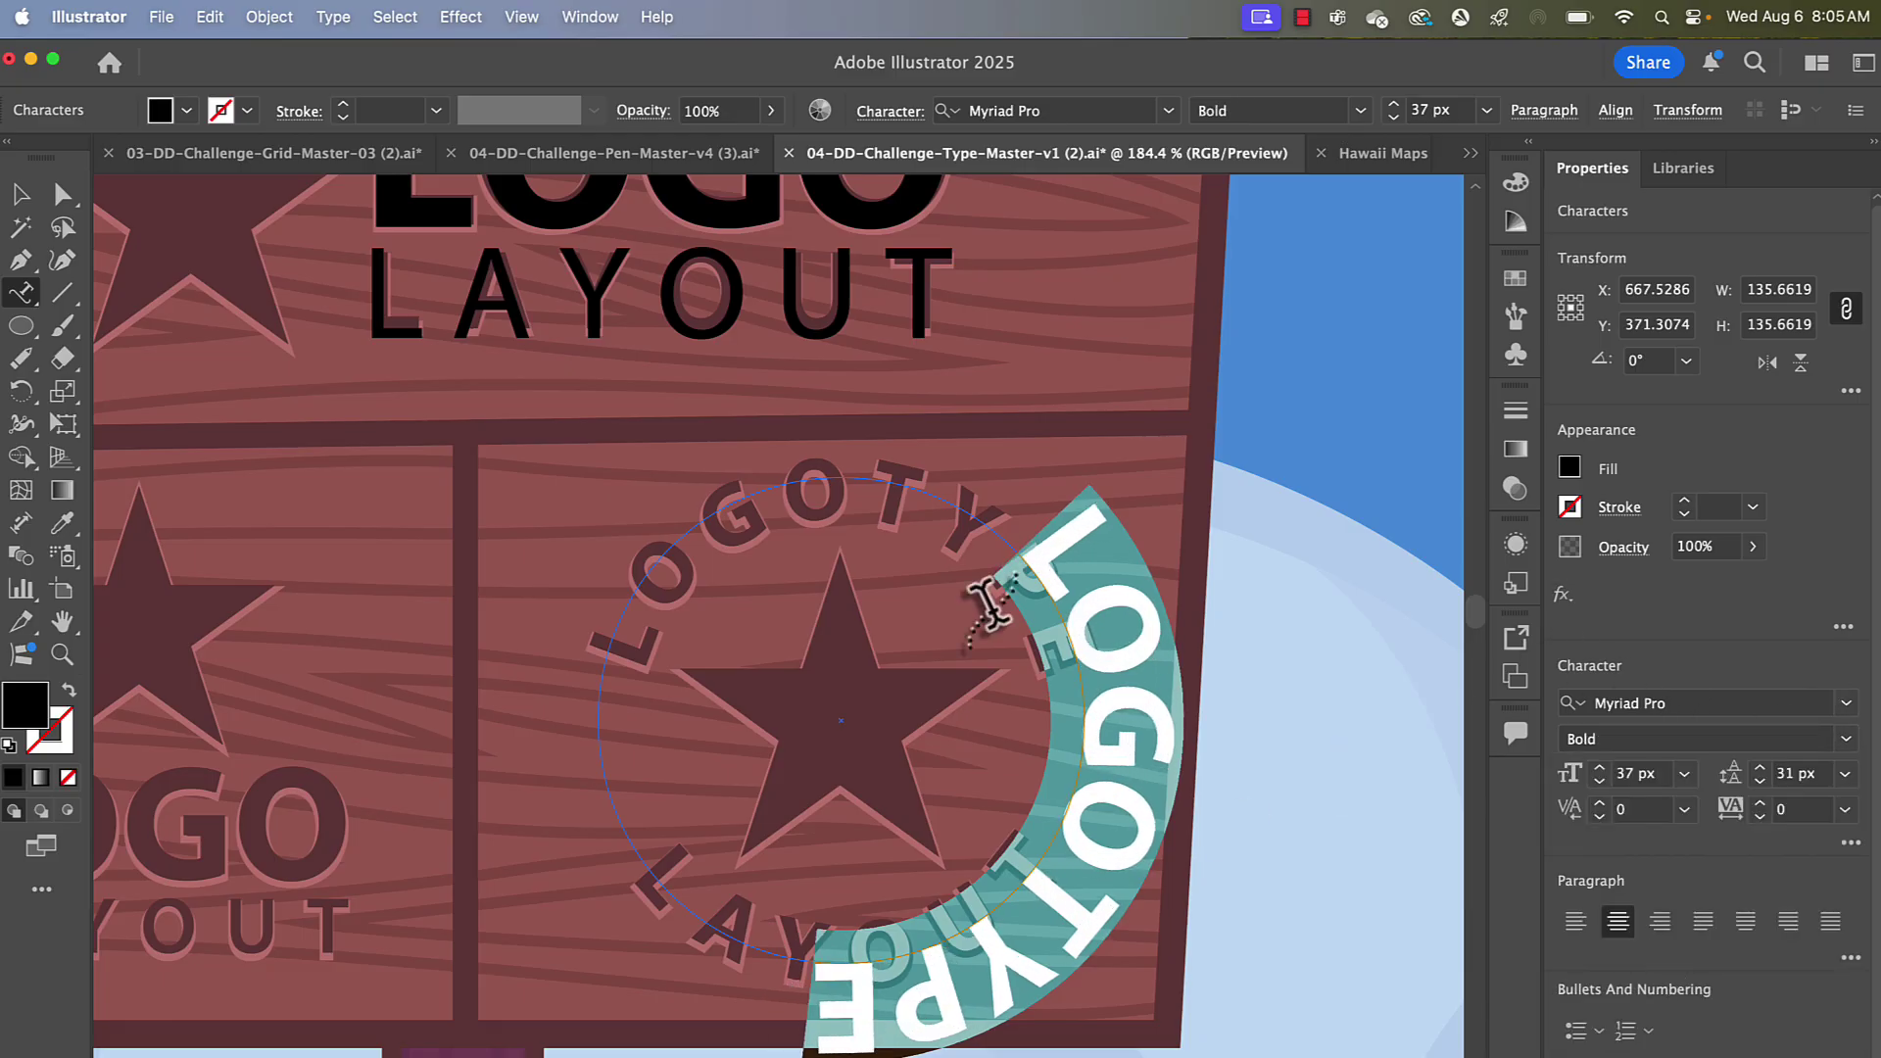
left_click(963, 942)
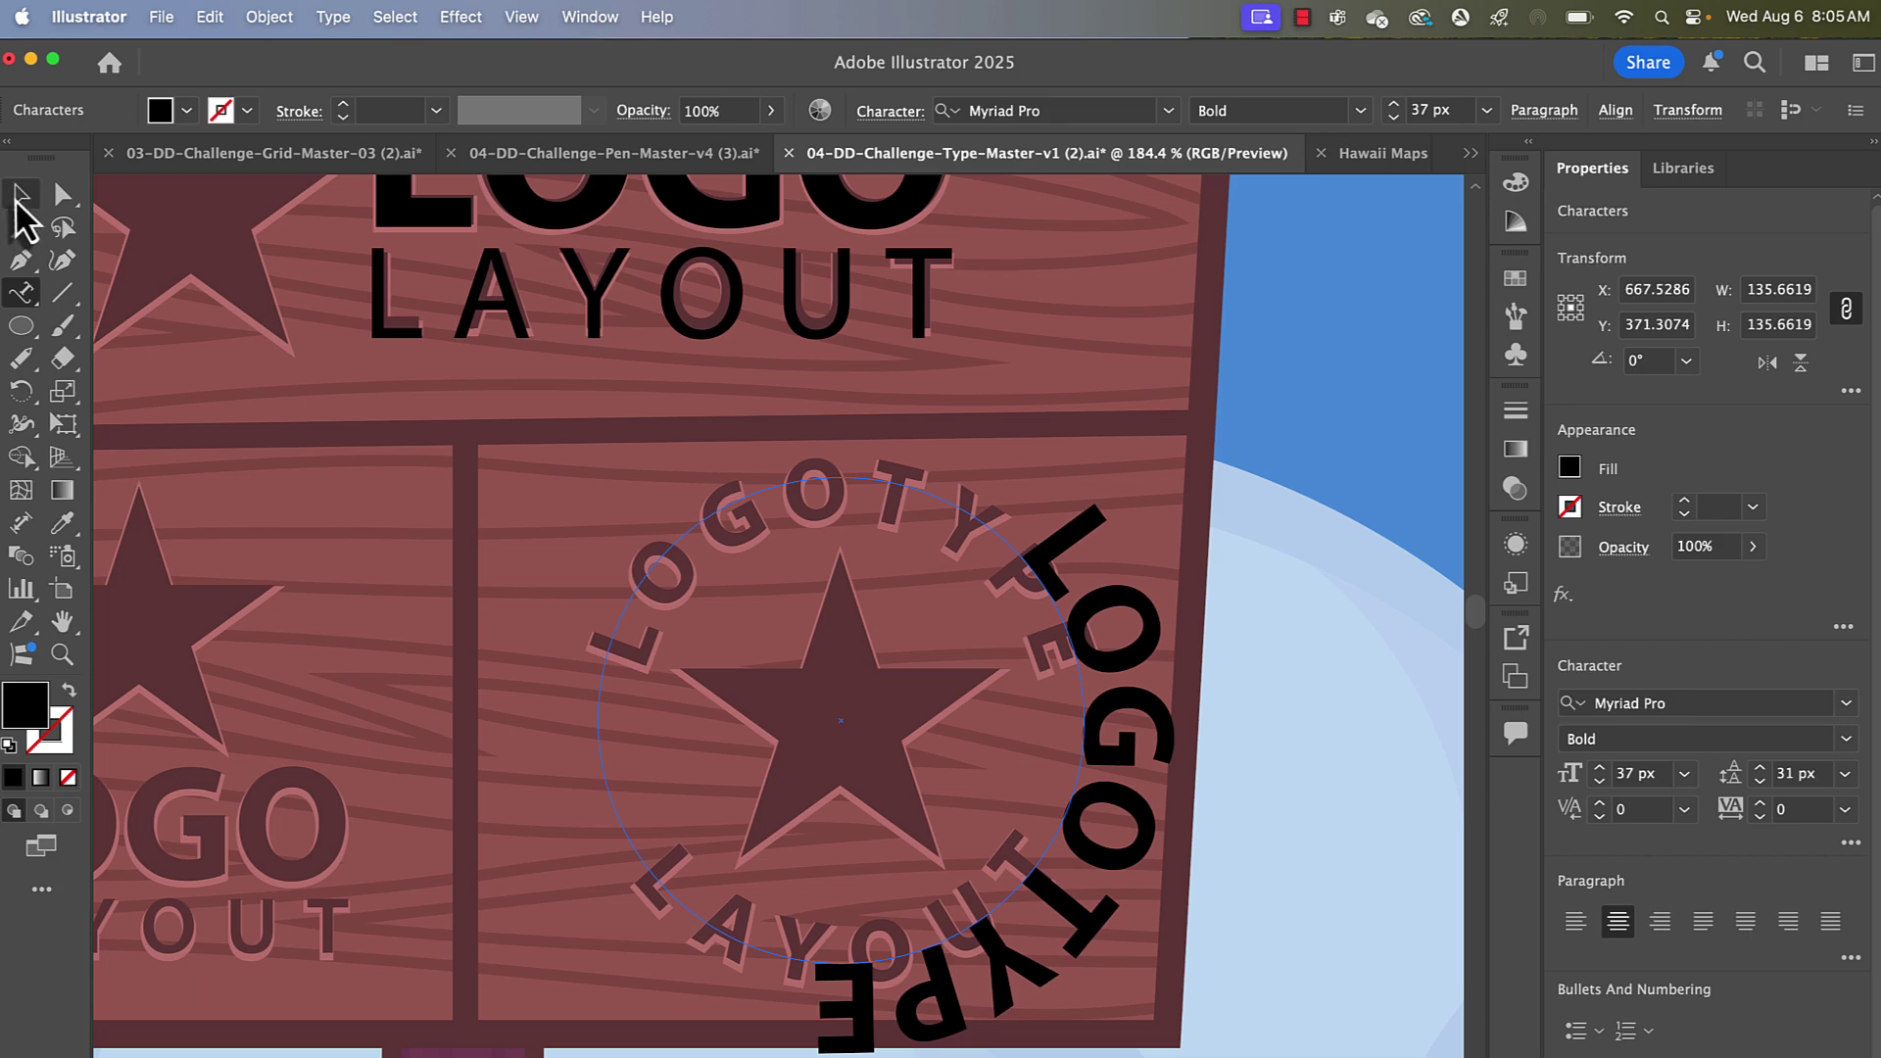
- Slide the LOGOTYPE start bracket to arch across the circle's top, undoing an accidental rotation
left_click(20, 201)
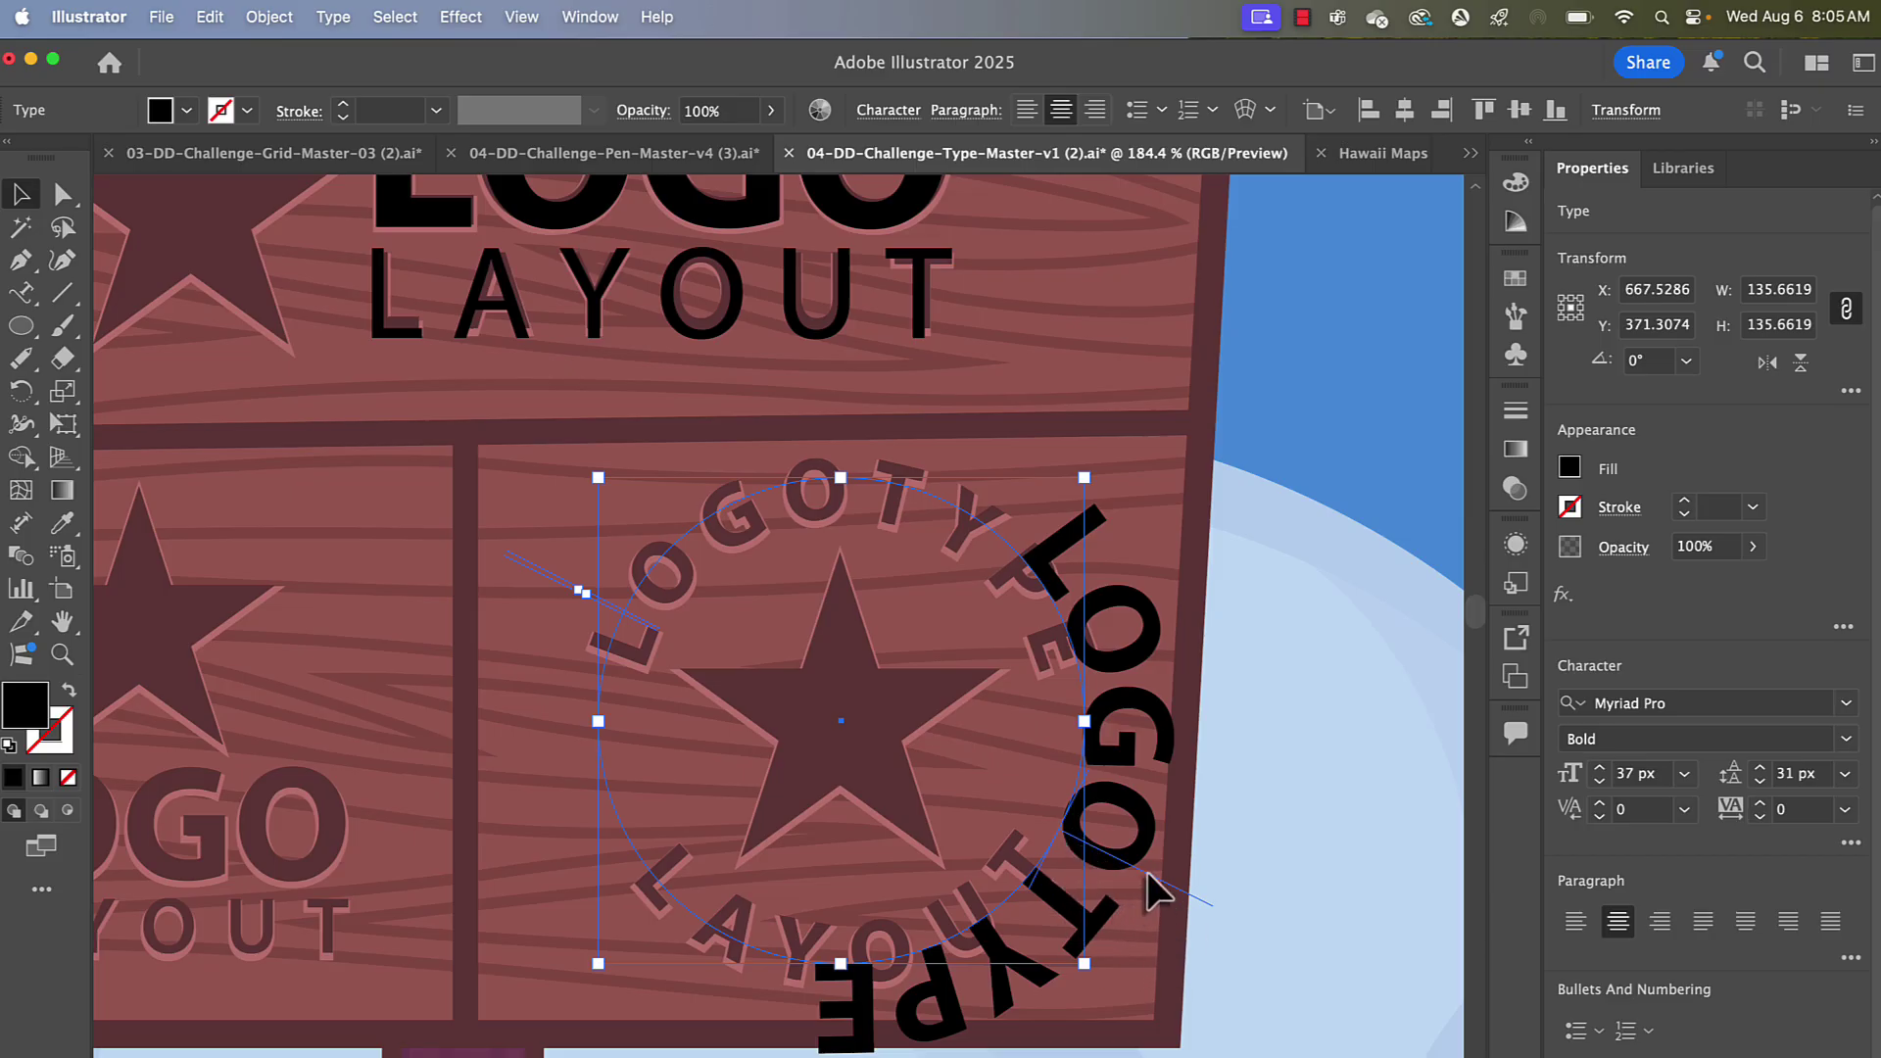
left_click_drag(1152, 882, 843, 439)
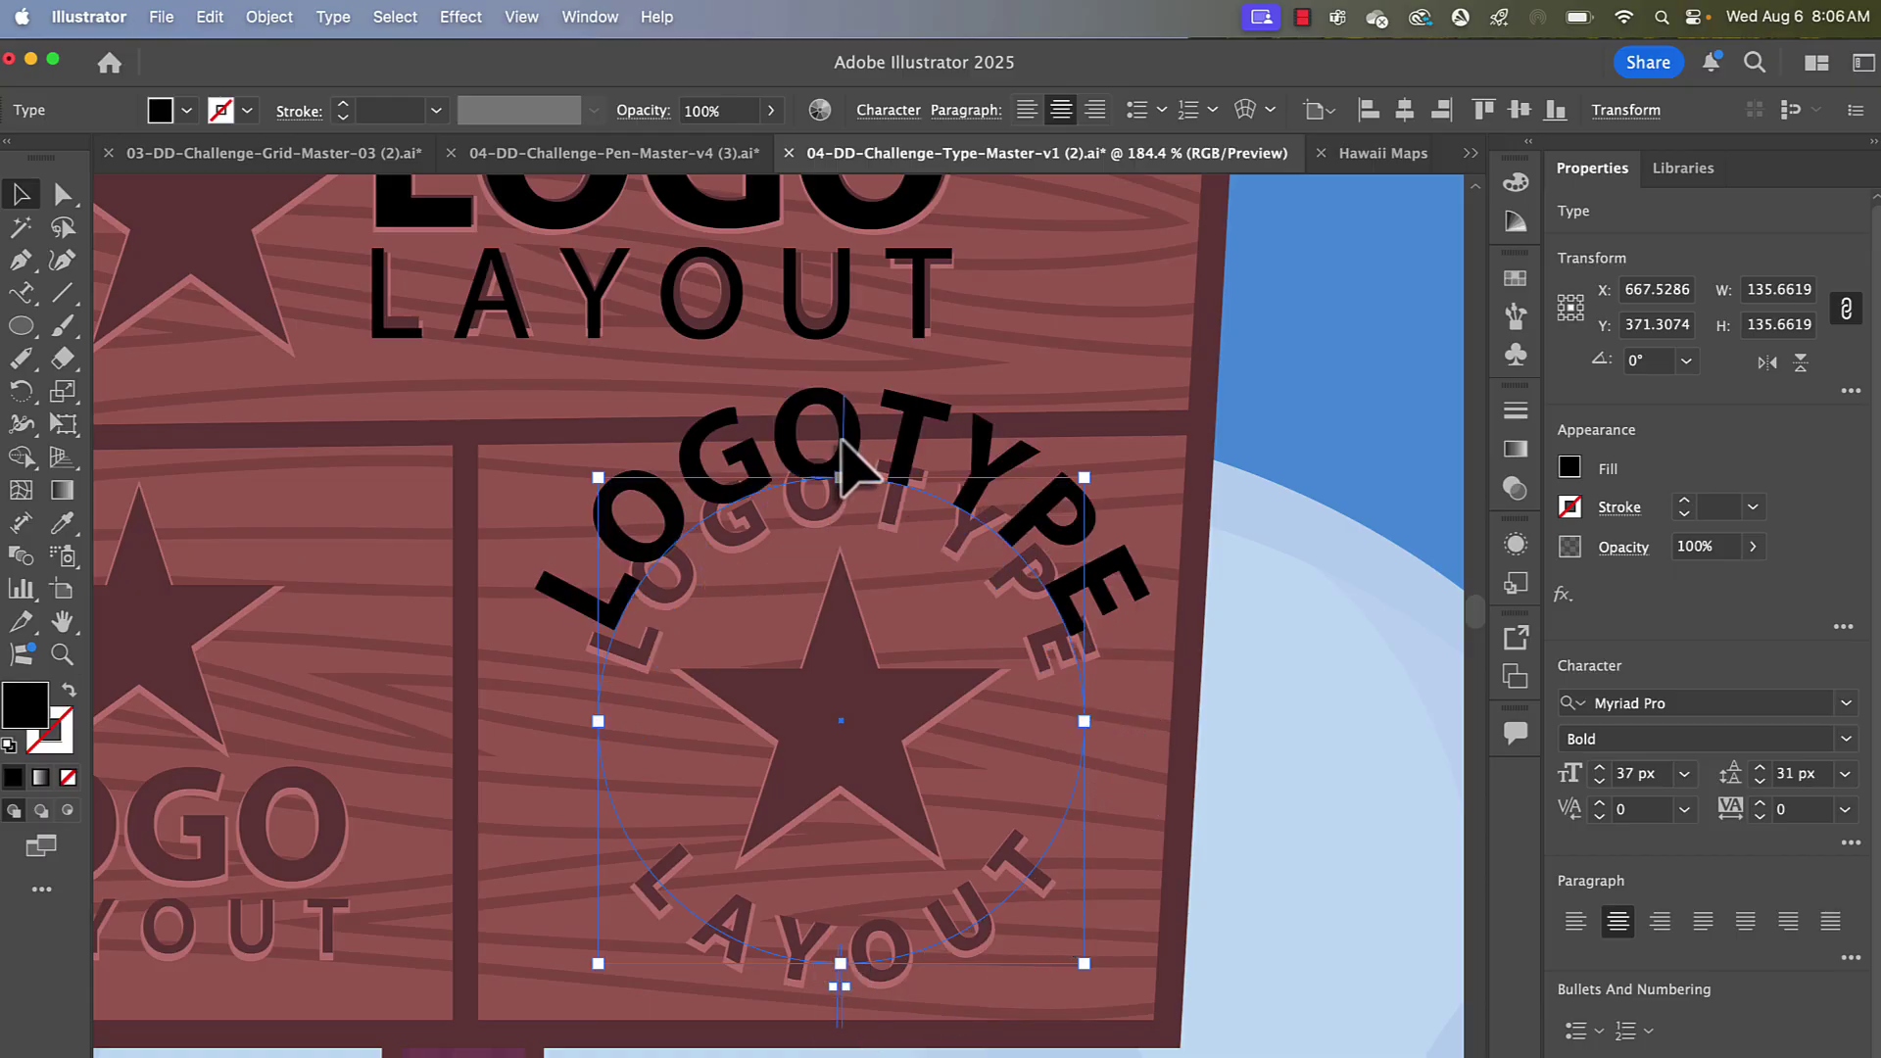
left_click_drag(588, 483, 520, 475)
key("super+z")
- Set the LOGOTYPE path text's Align to Path option to Center in Type on a Path Options
double_click(23, 316)
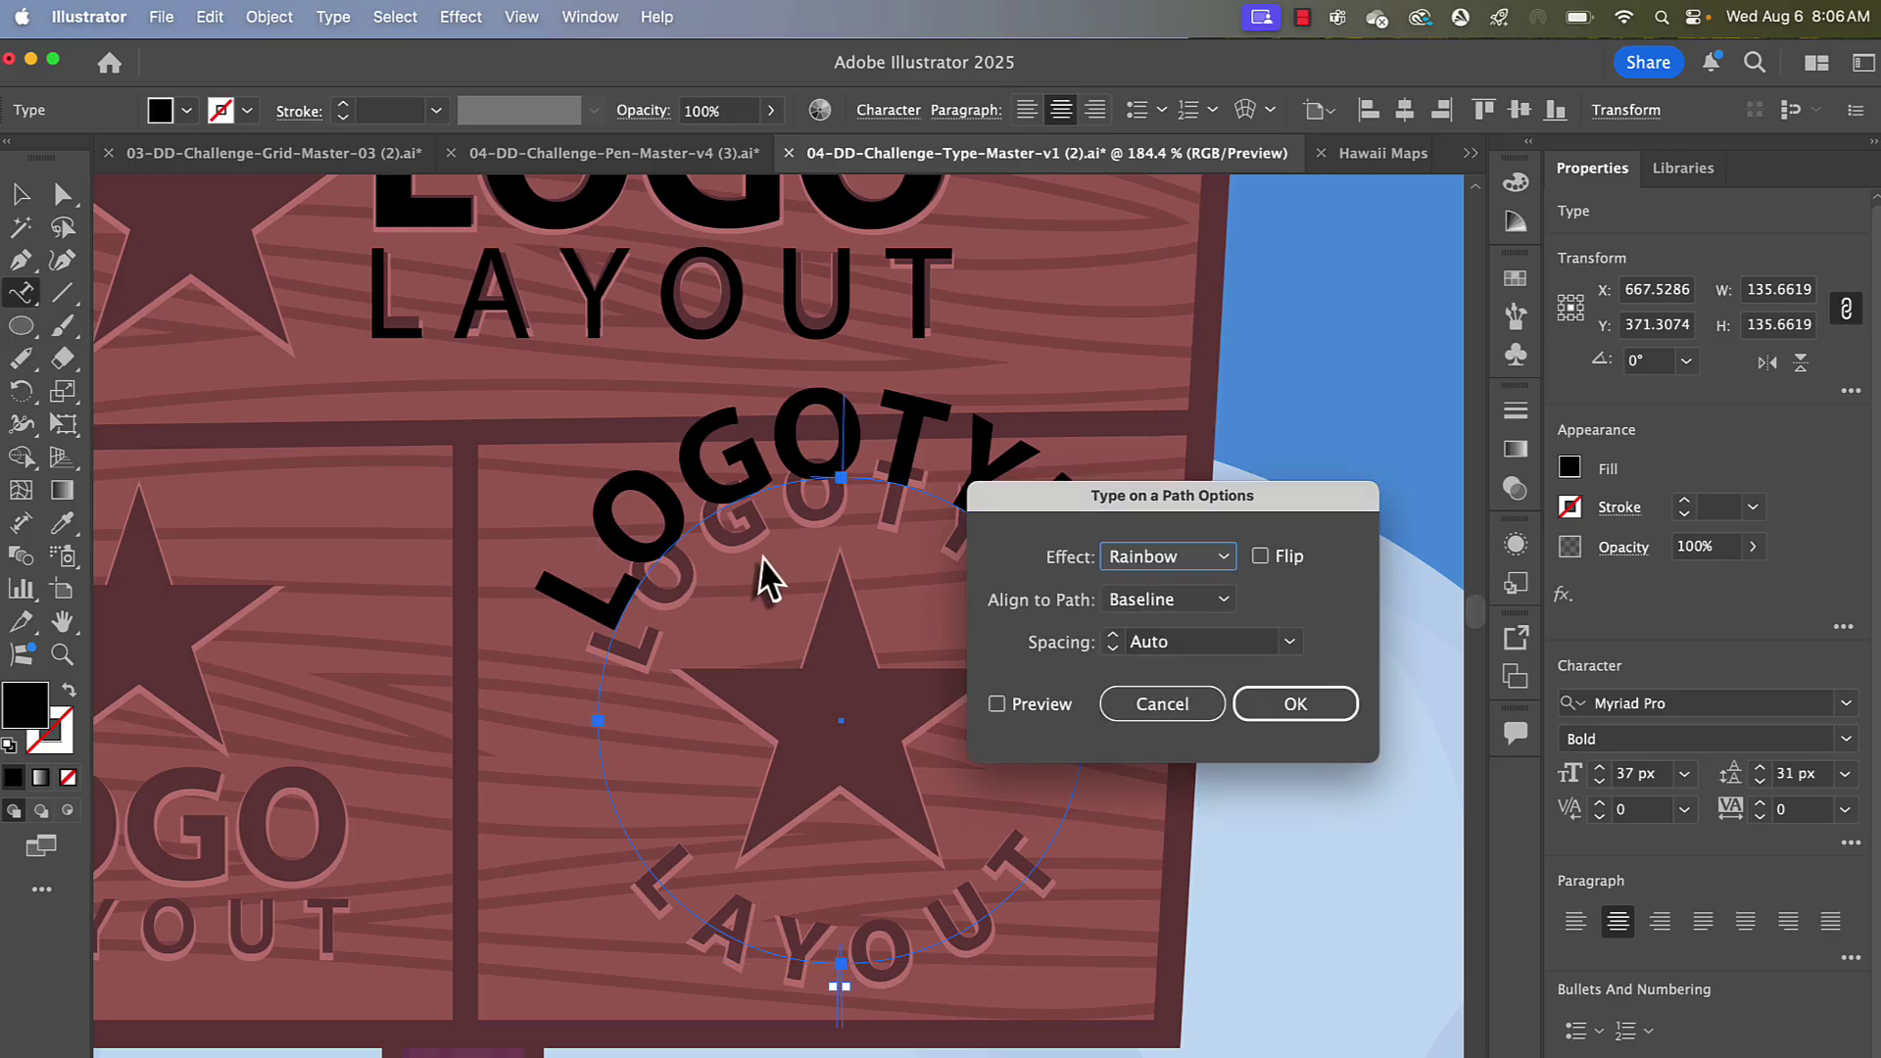
left_click(1222, 601)
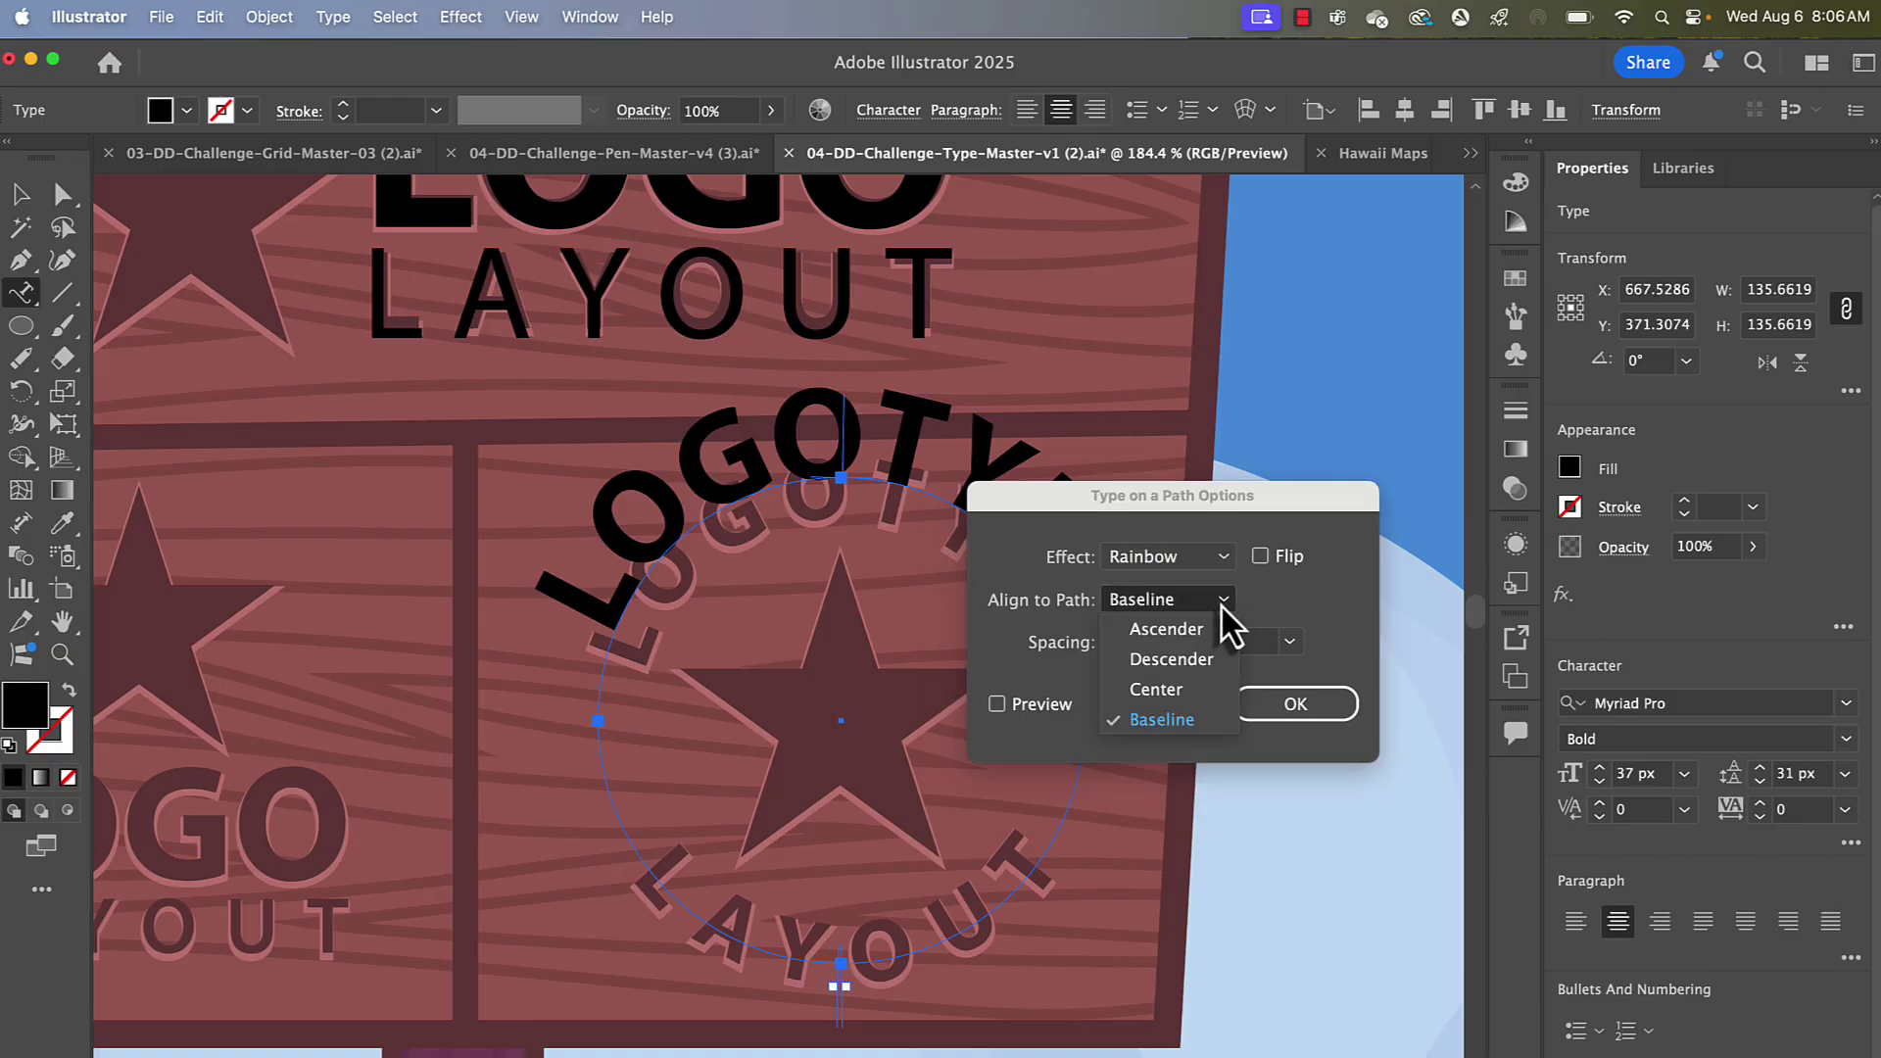
left_click(1178, 698)
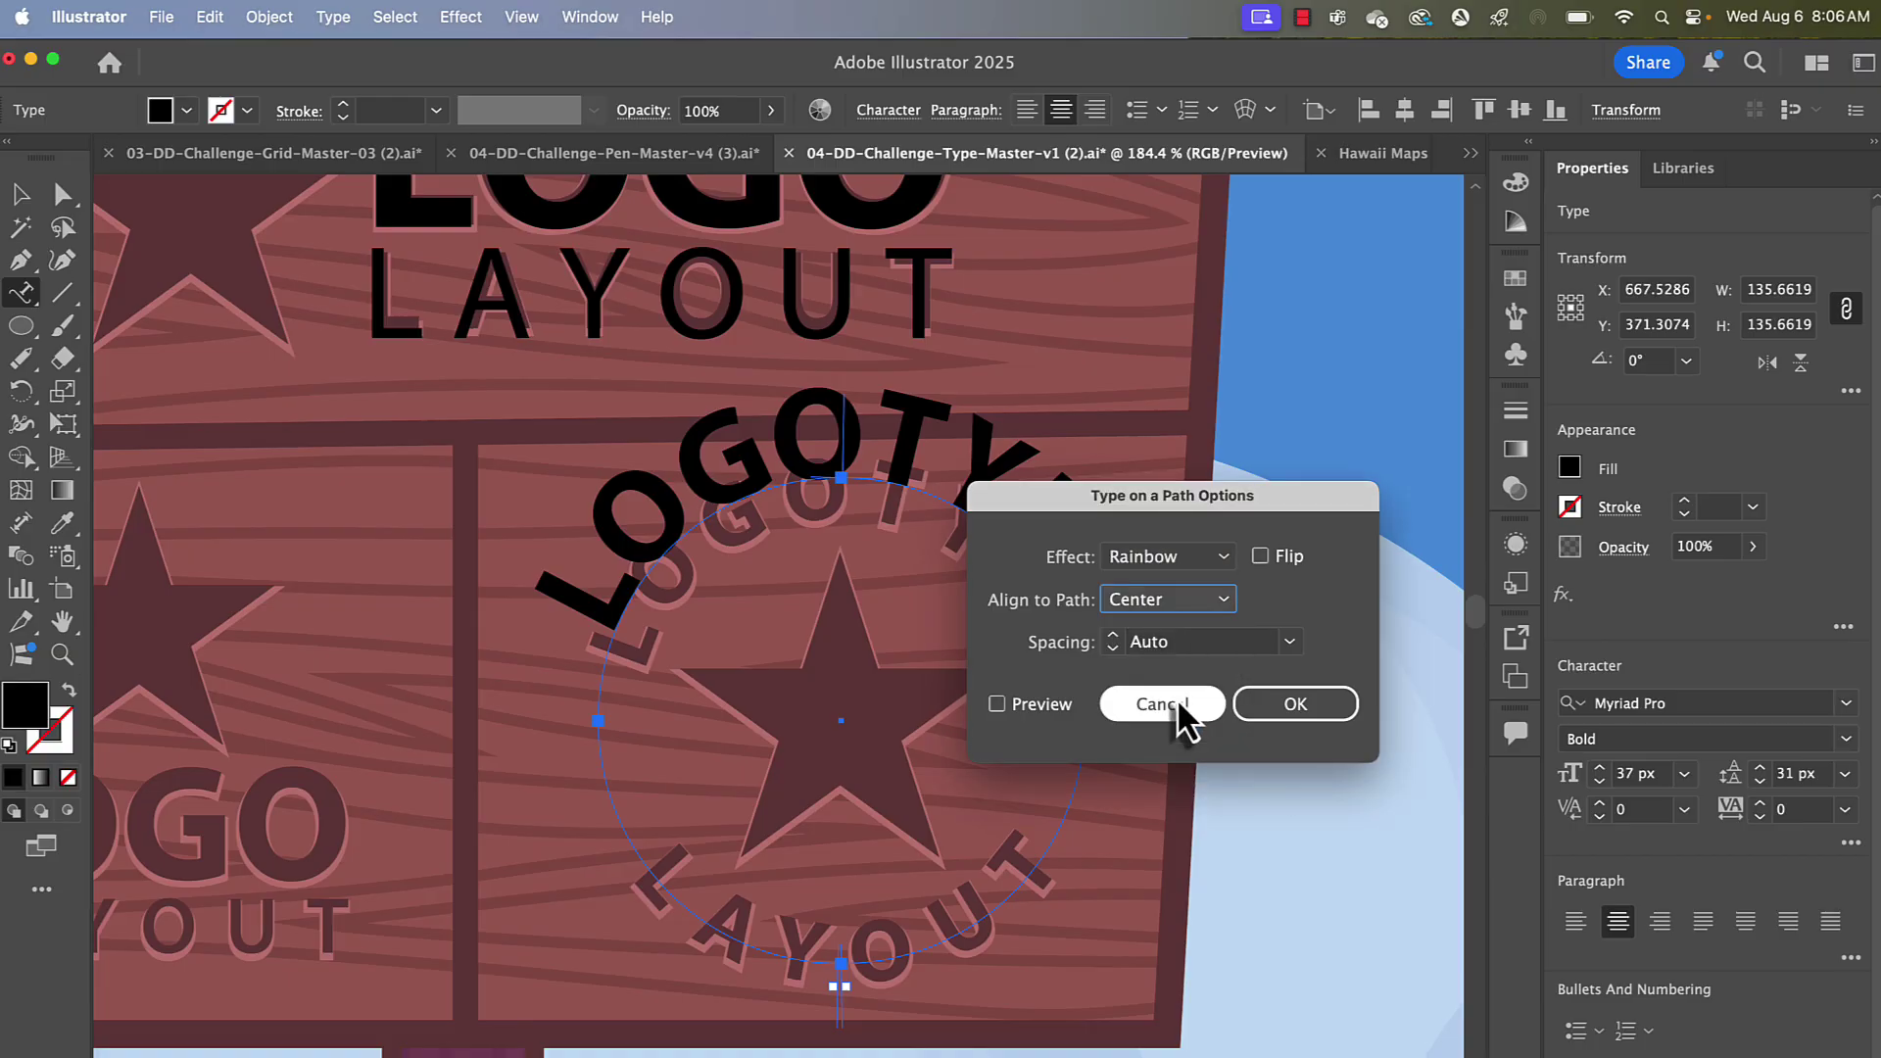
left_click(997, 703)
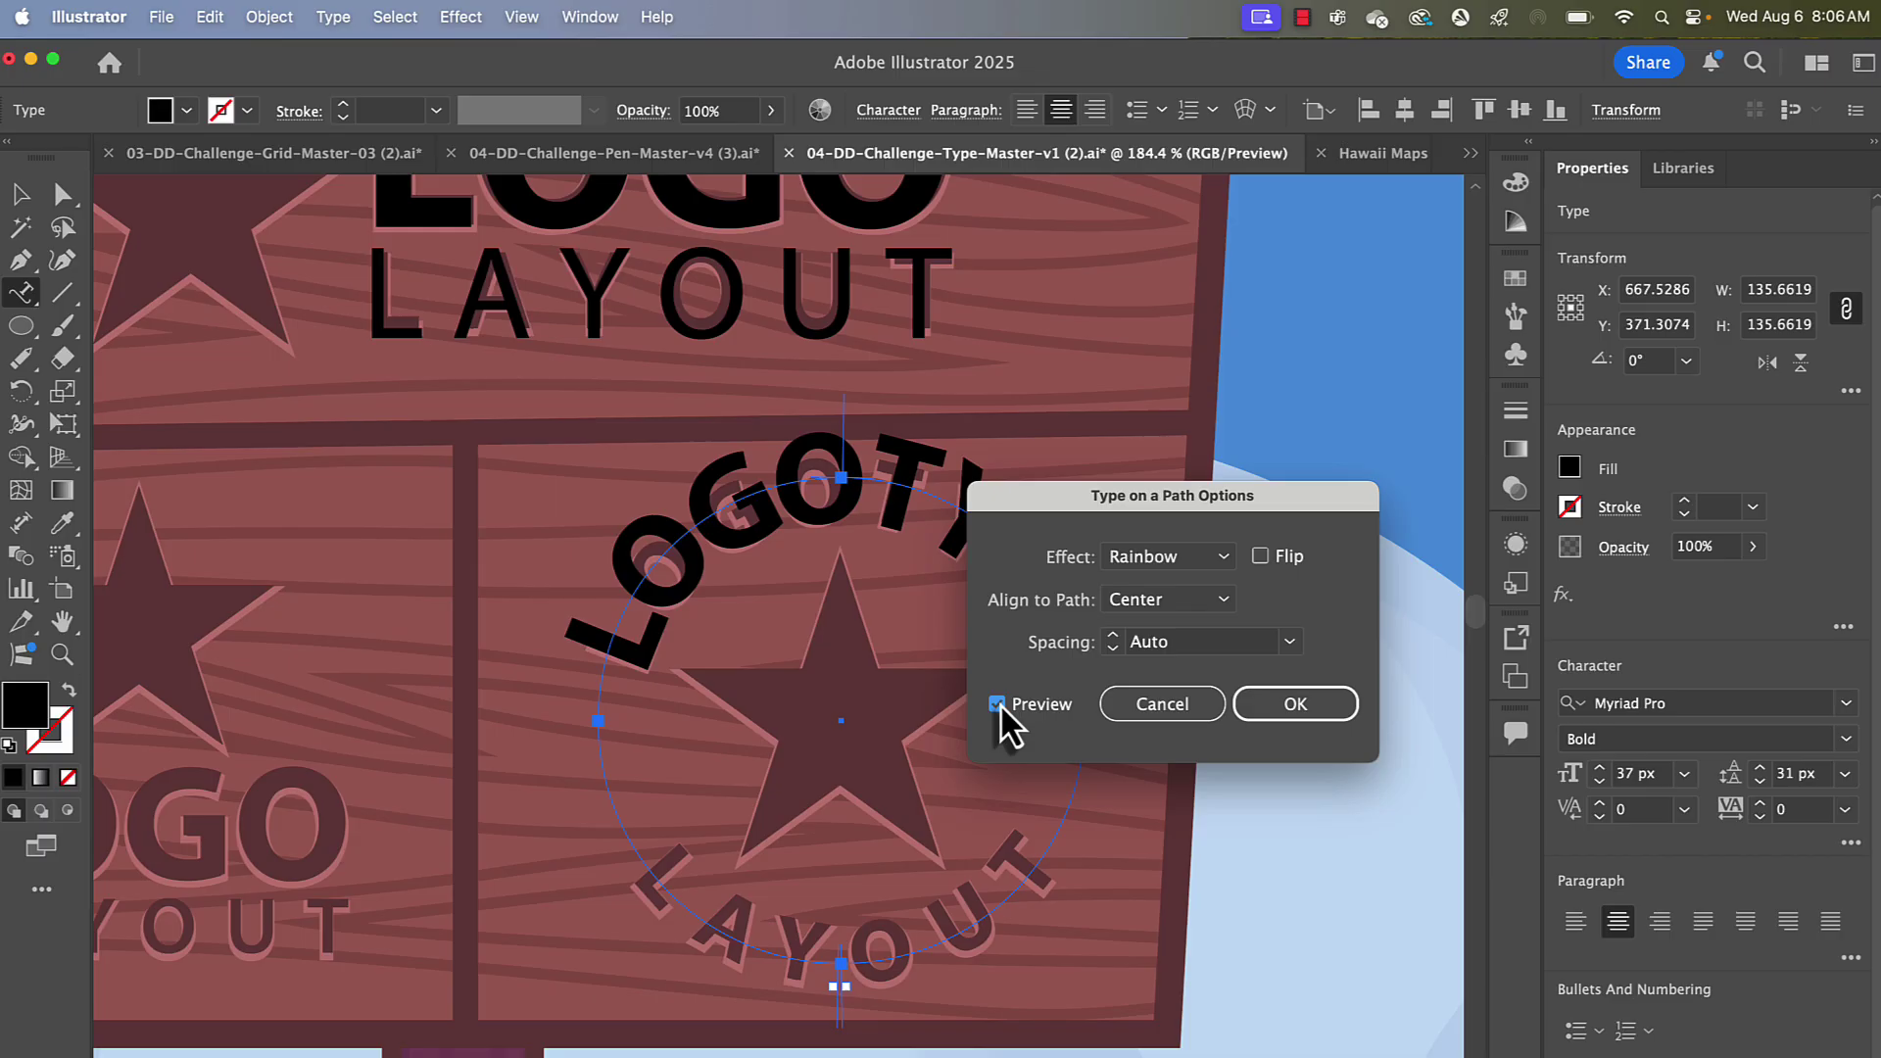
left_click_drag(1004, 497, 1141, 433)
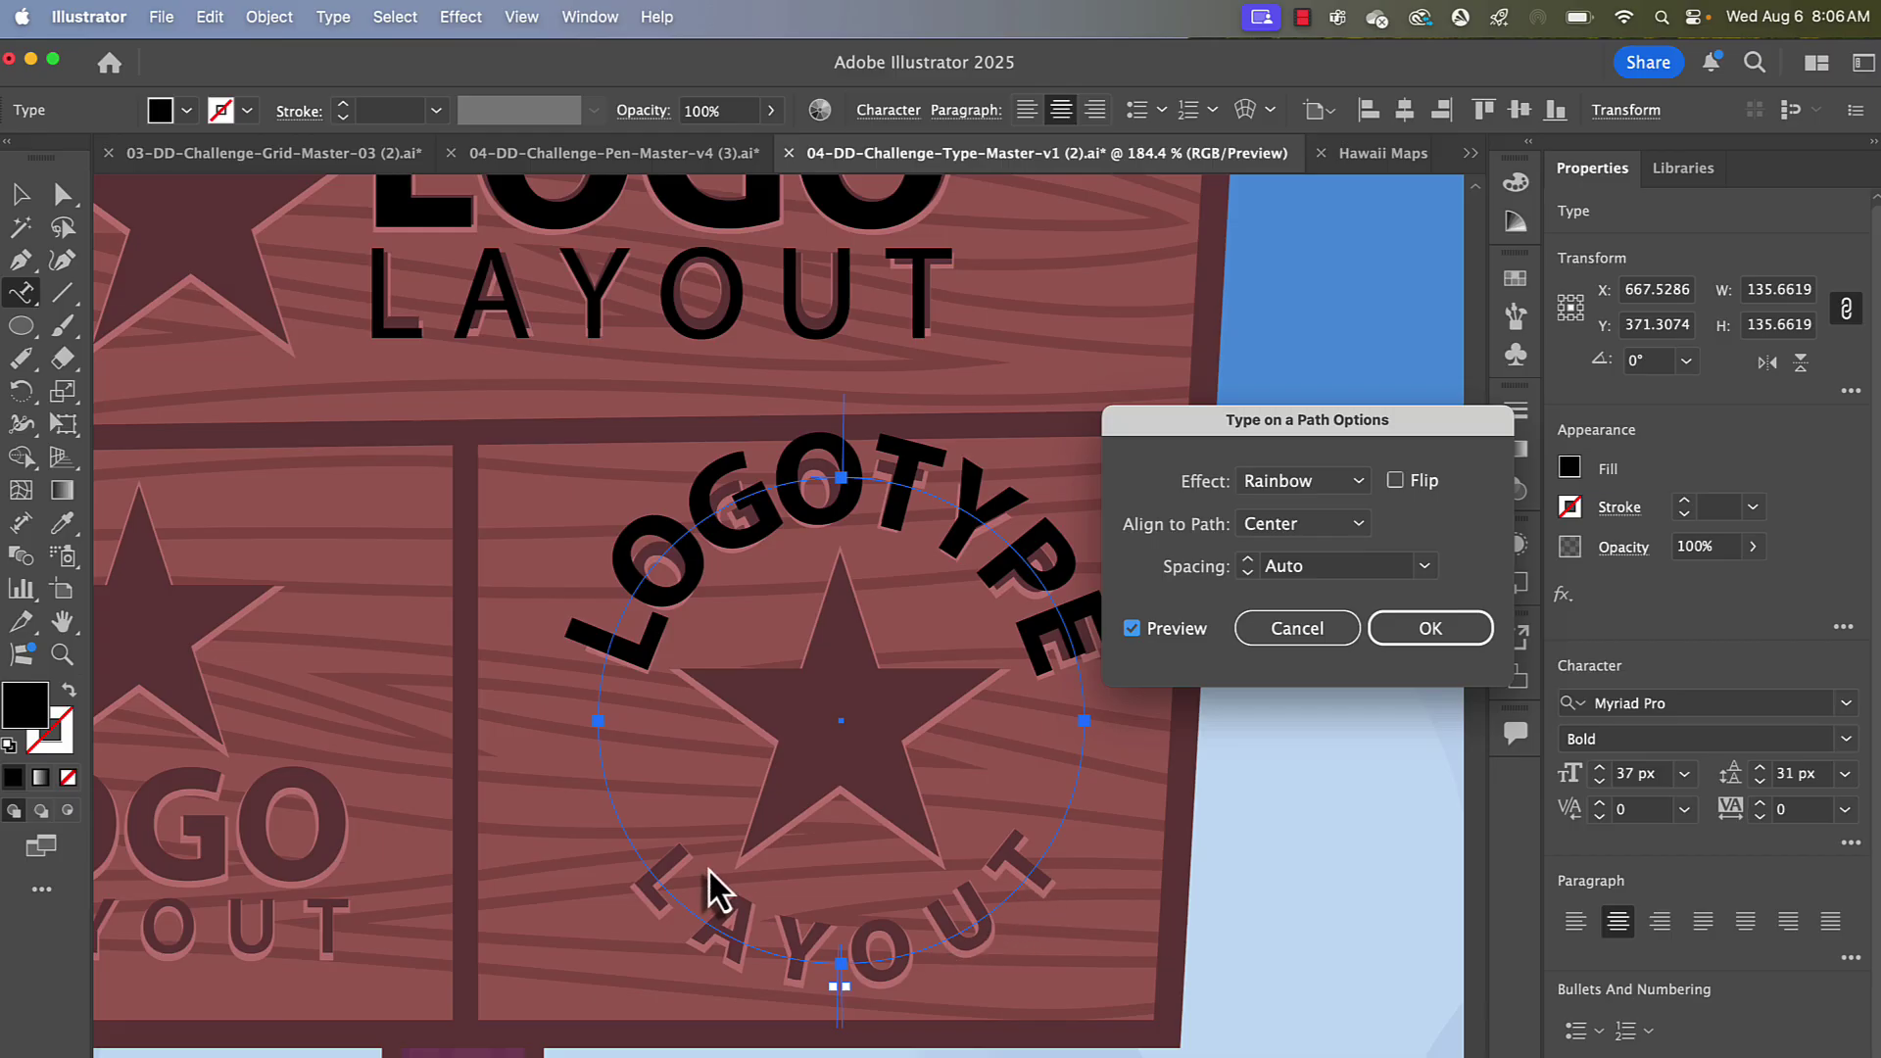
left_click(1430, 630)
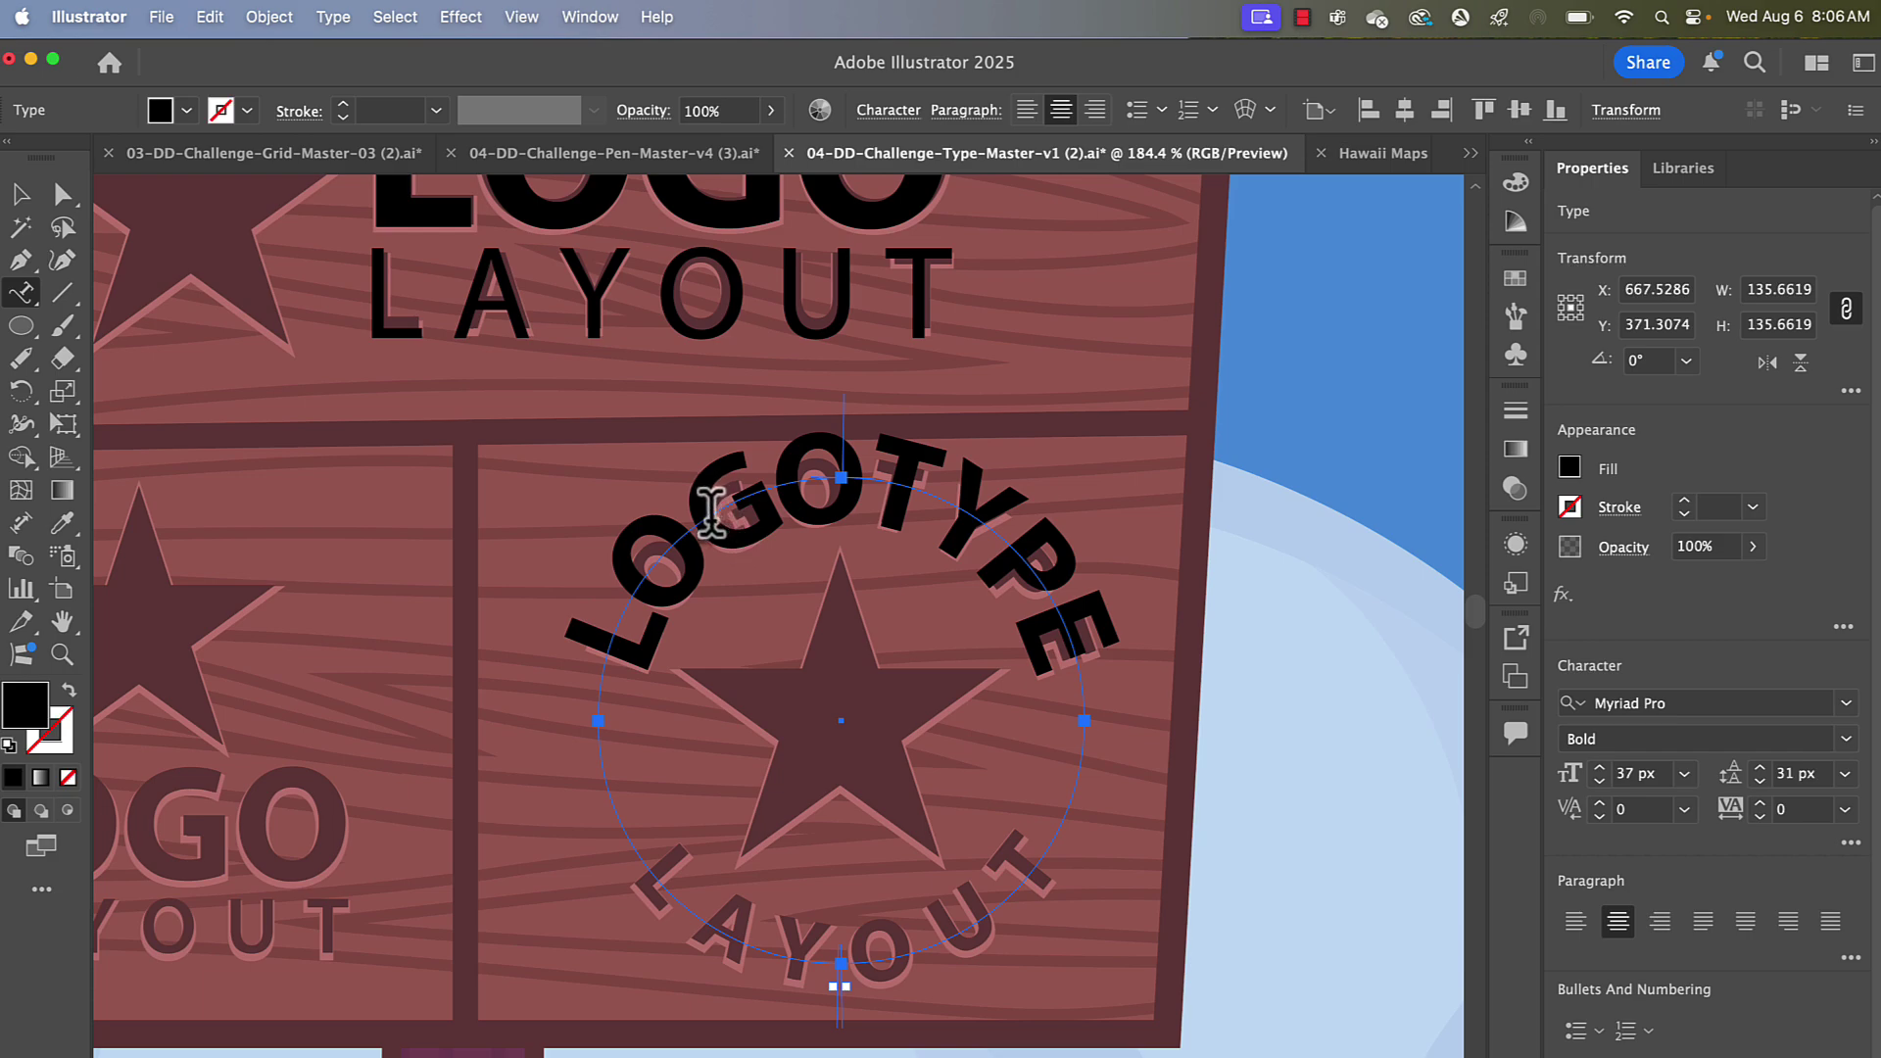
- Alt-rotate a duplicate of the LOGOTYPE path text about 183° to the circle's bottom
left_click(22, 196)
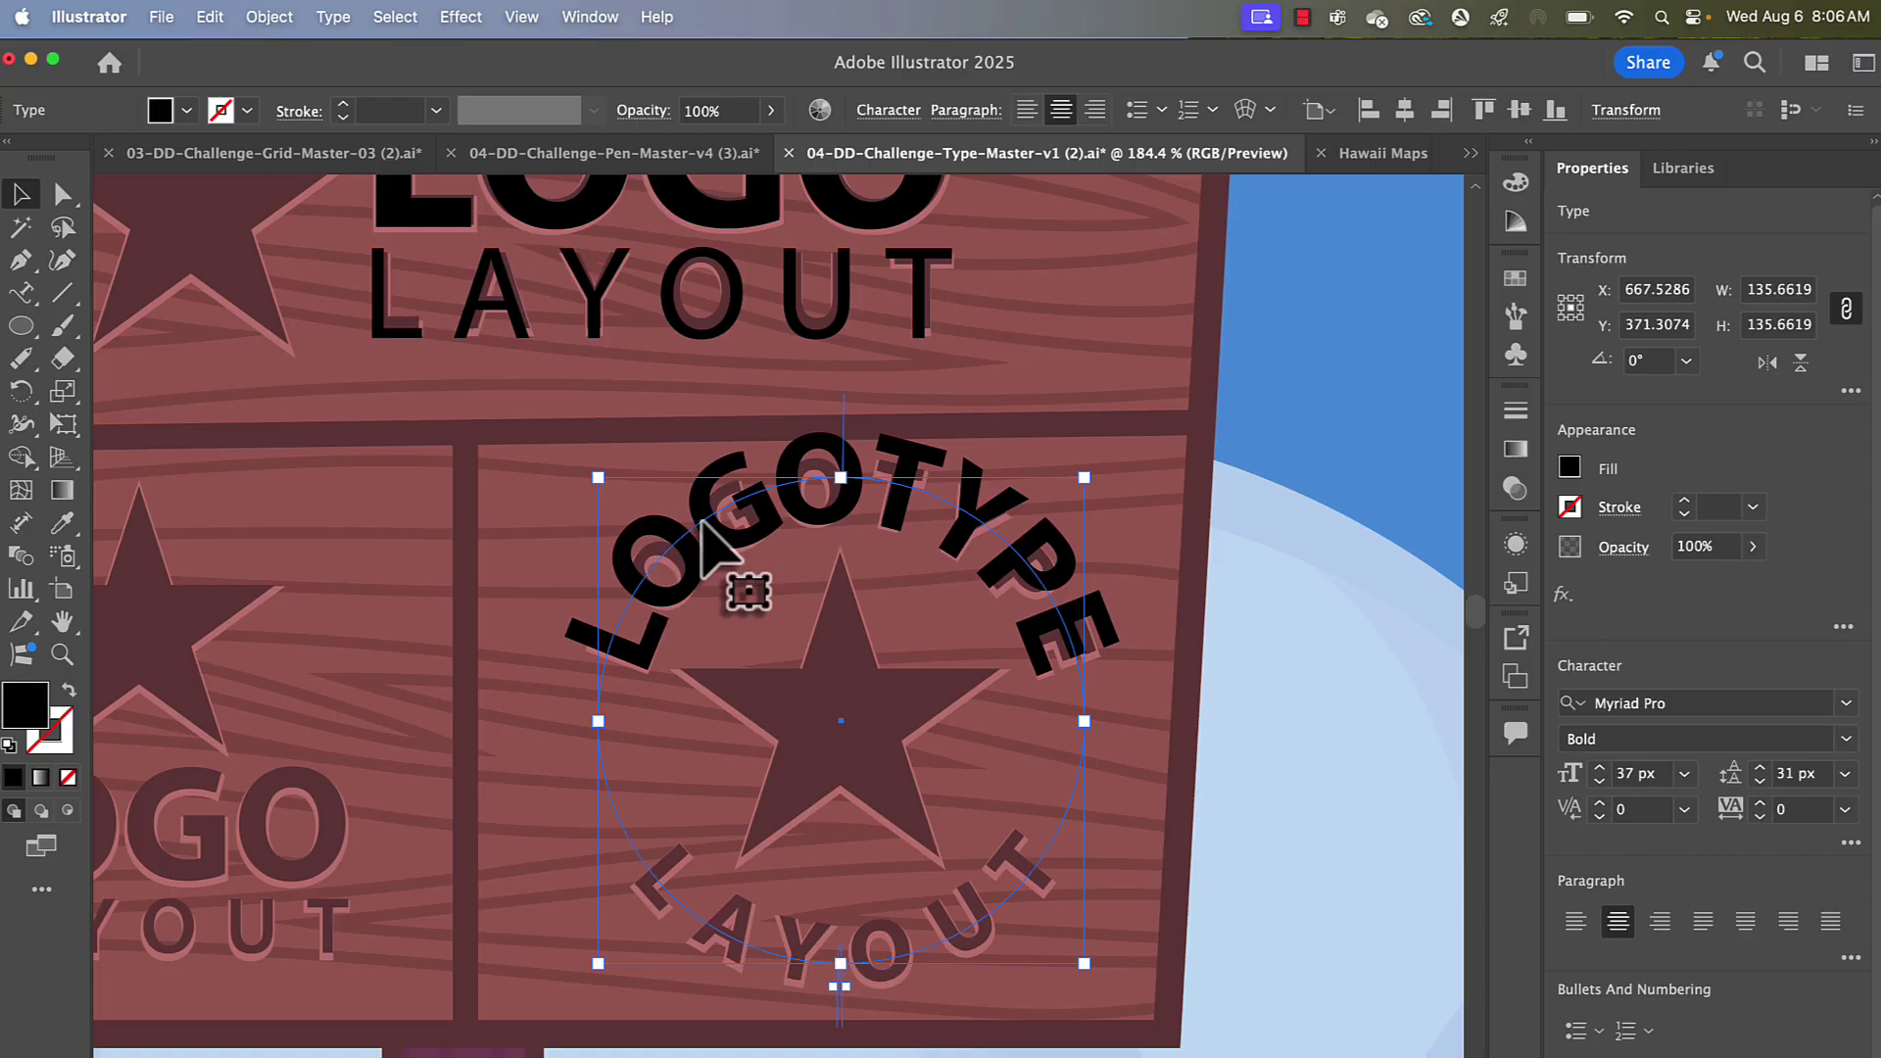
key("a")
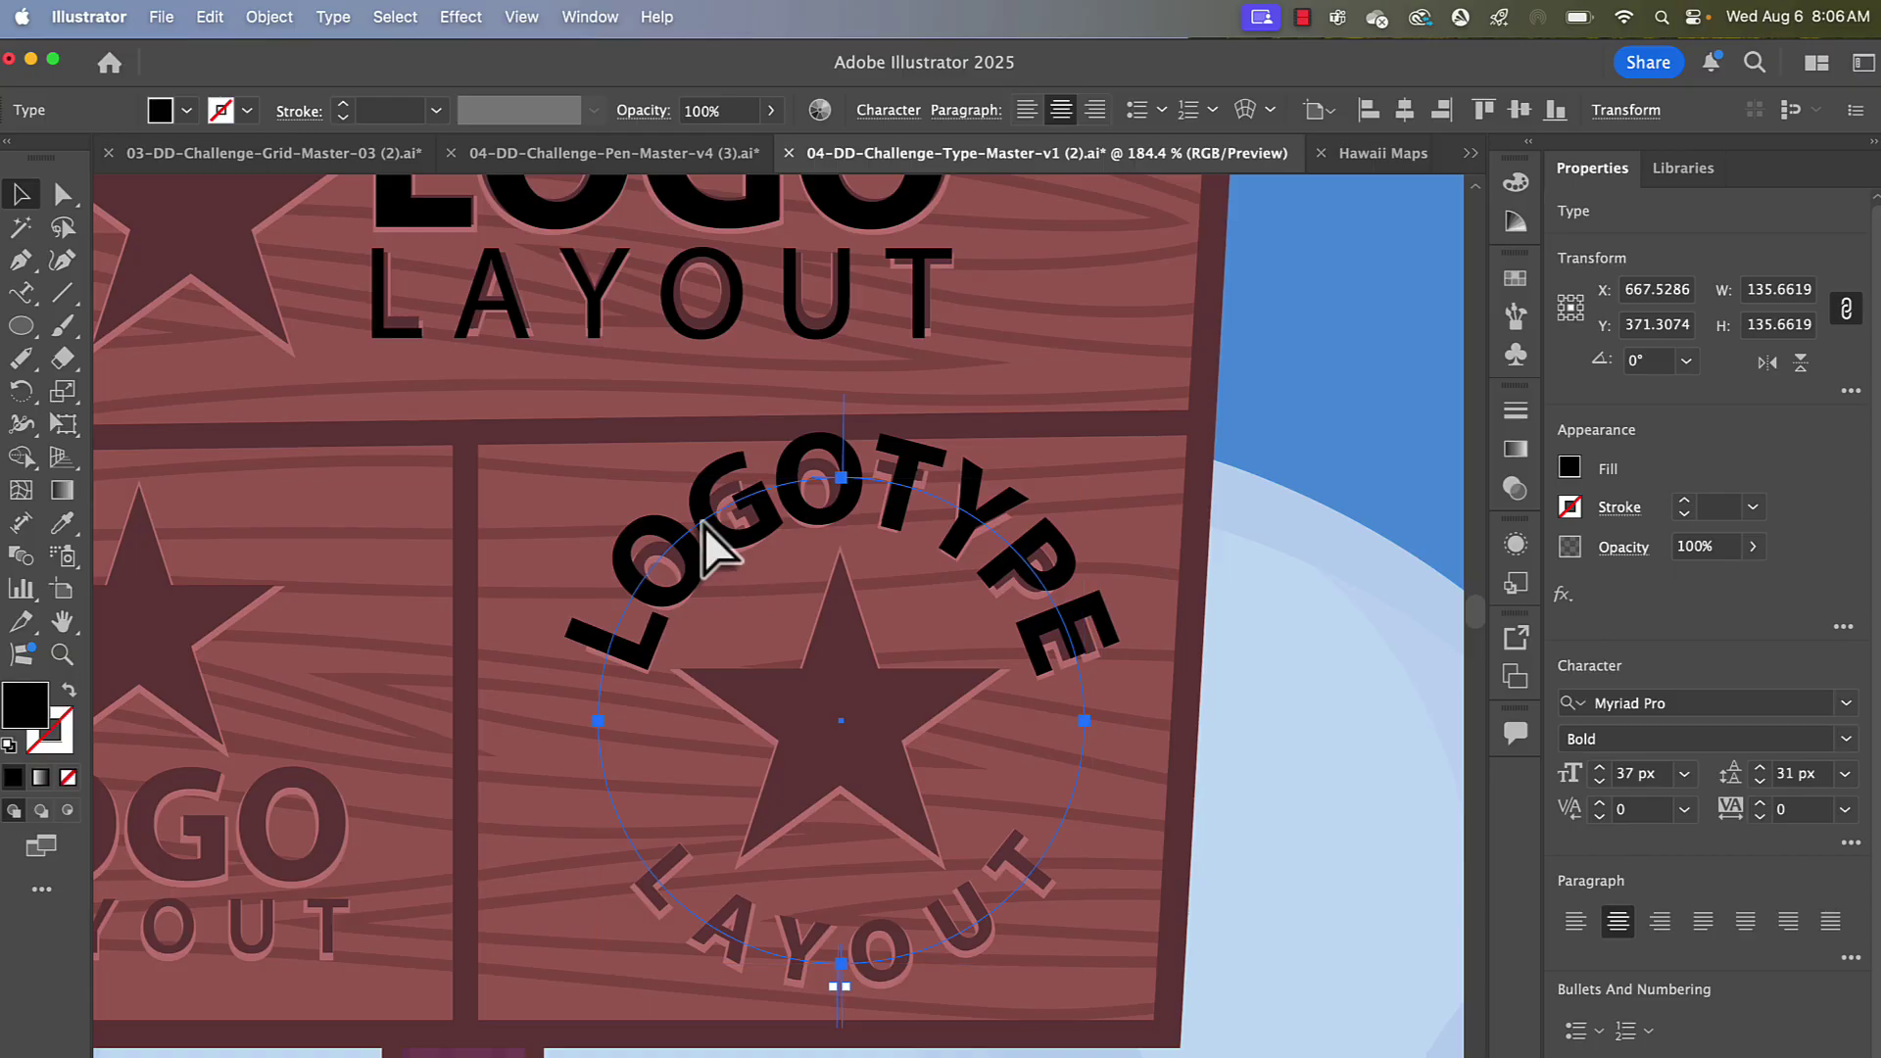
key("v")
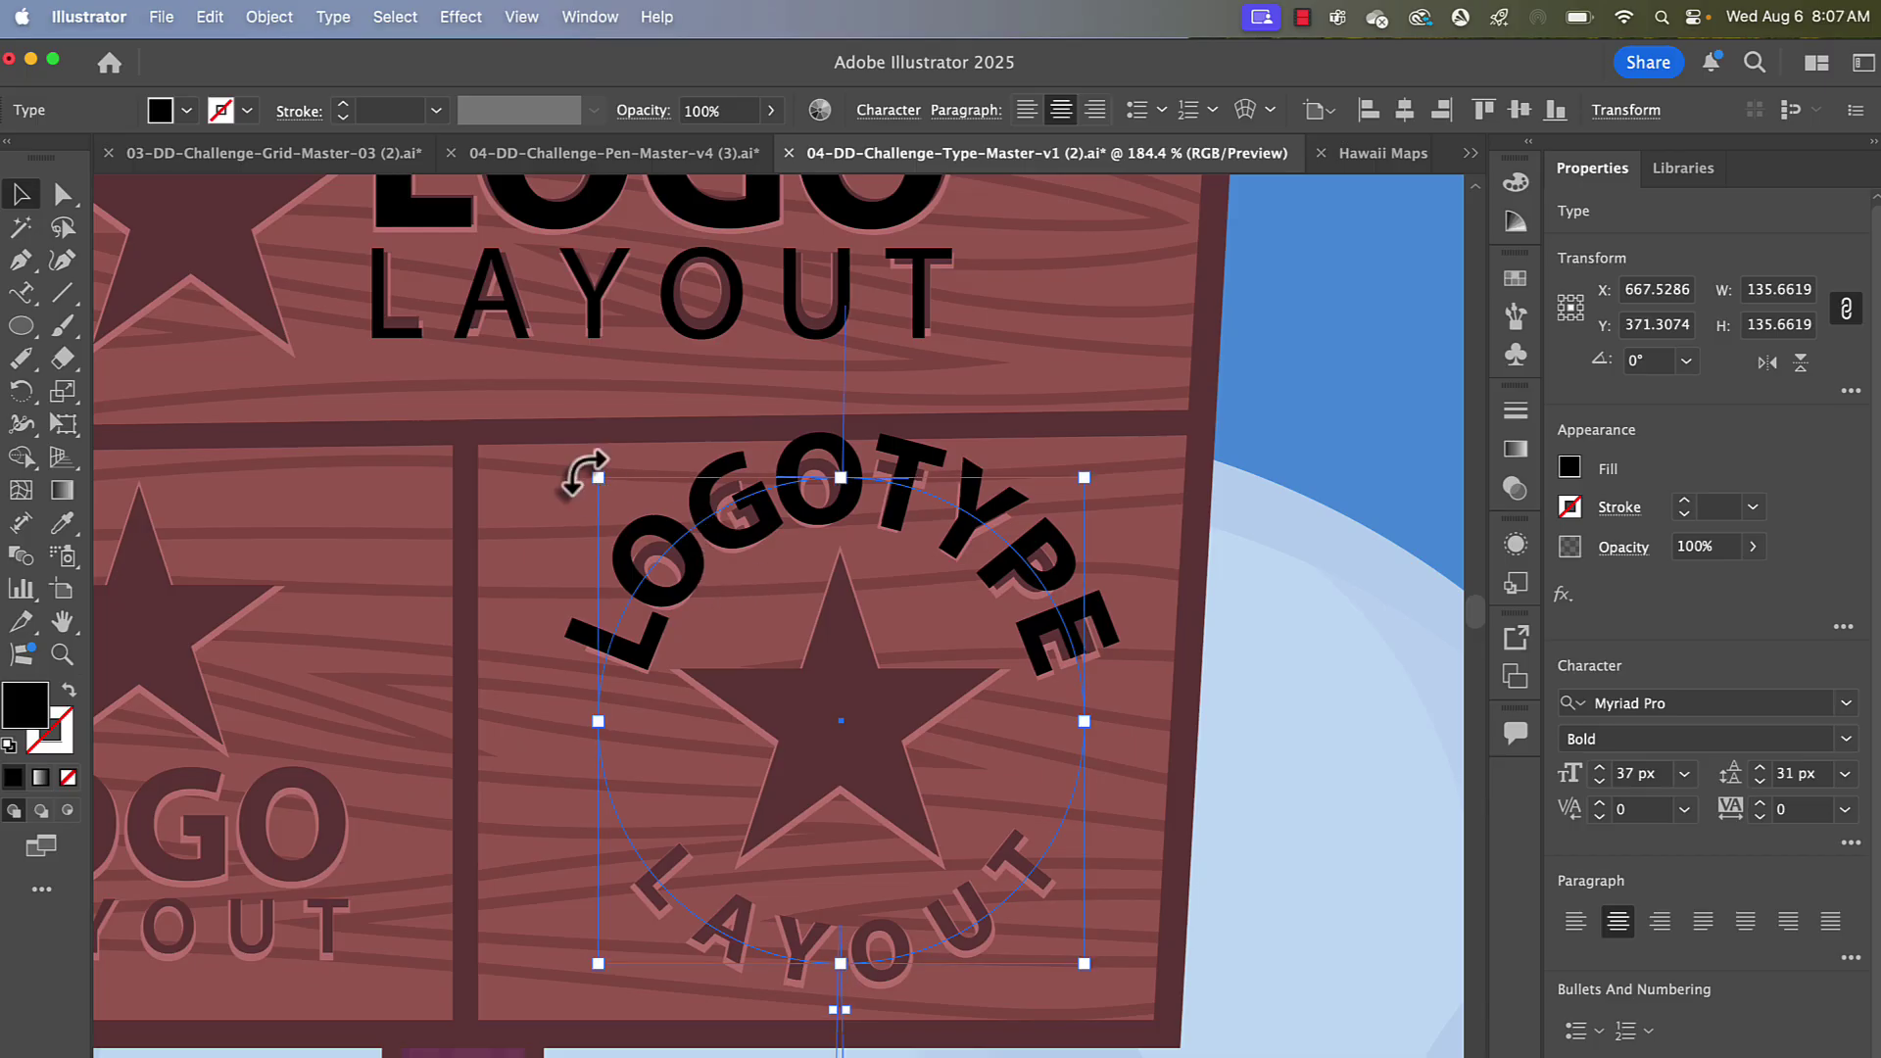
left_click_drag(588, 474, 916, 799)
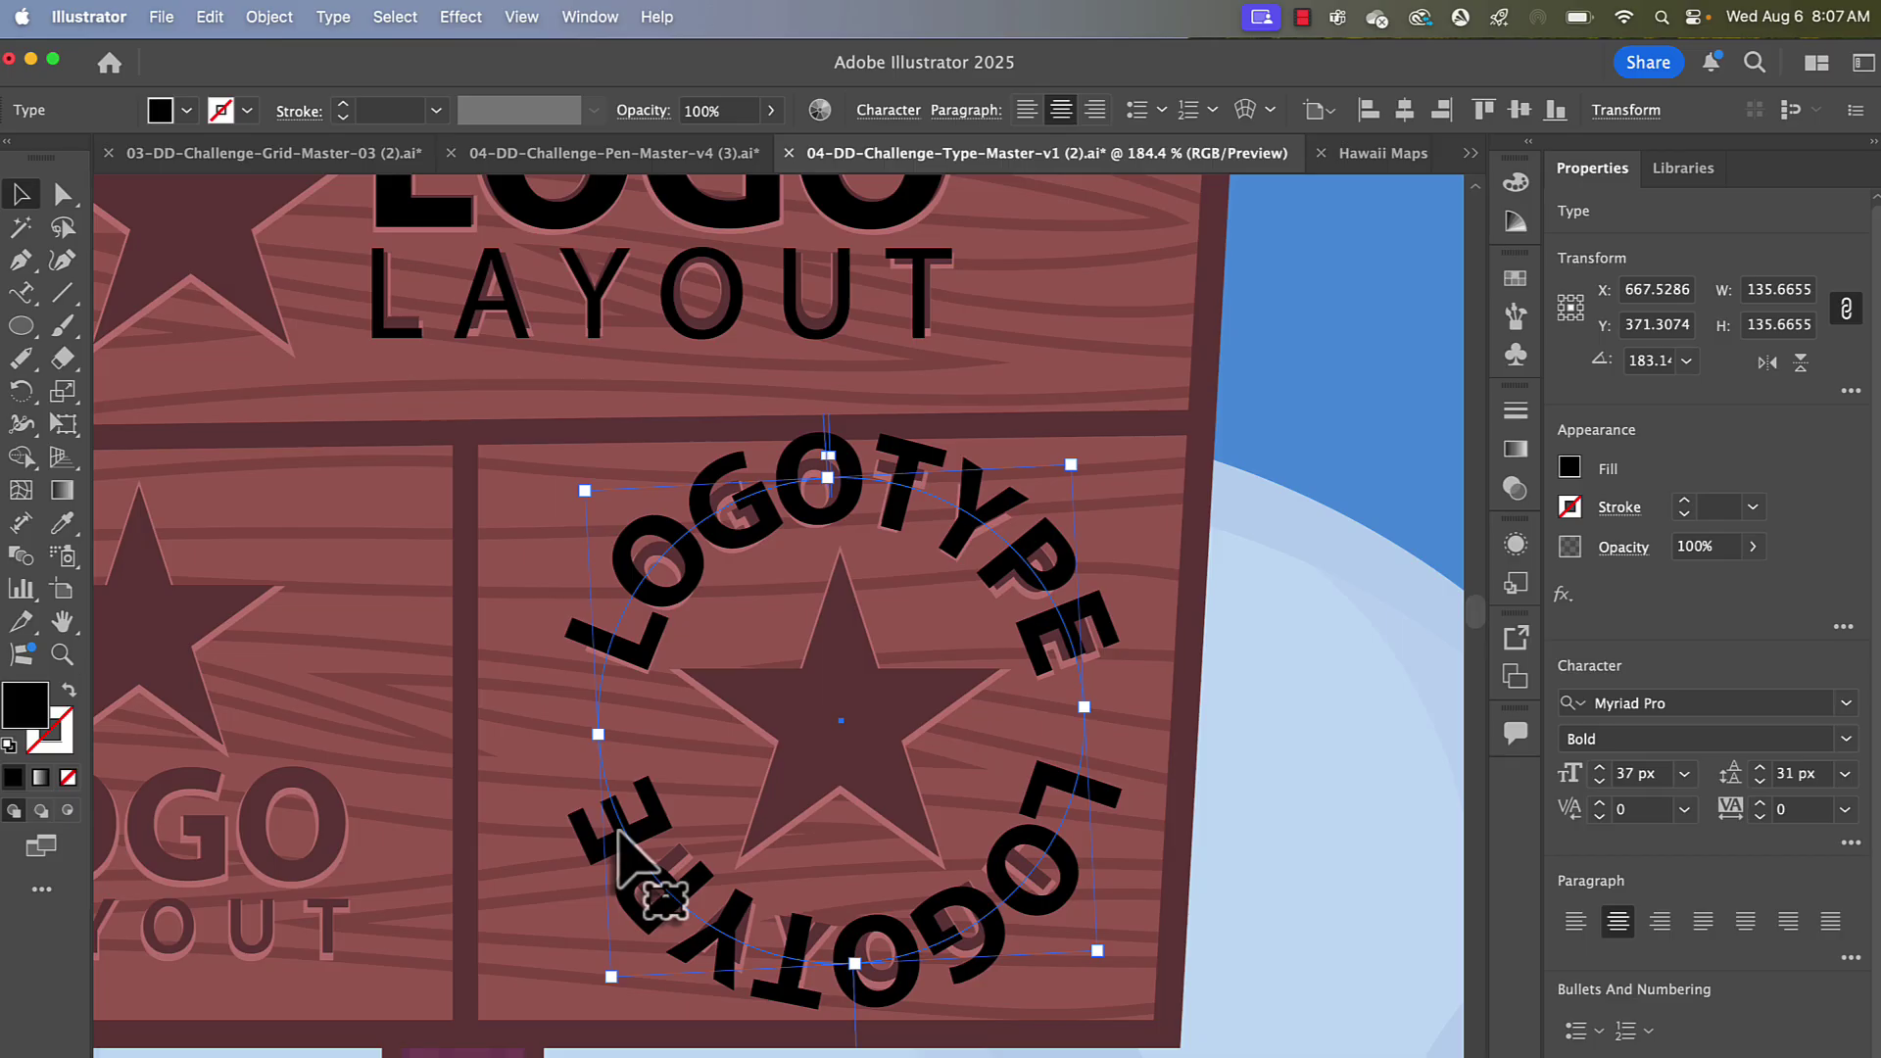
- Enable Flip in Type on a Path Options so the bottom LOGOTYPE reads upright
left_click(15, 303)
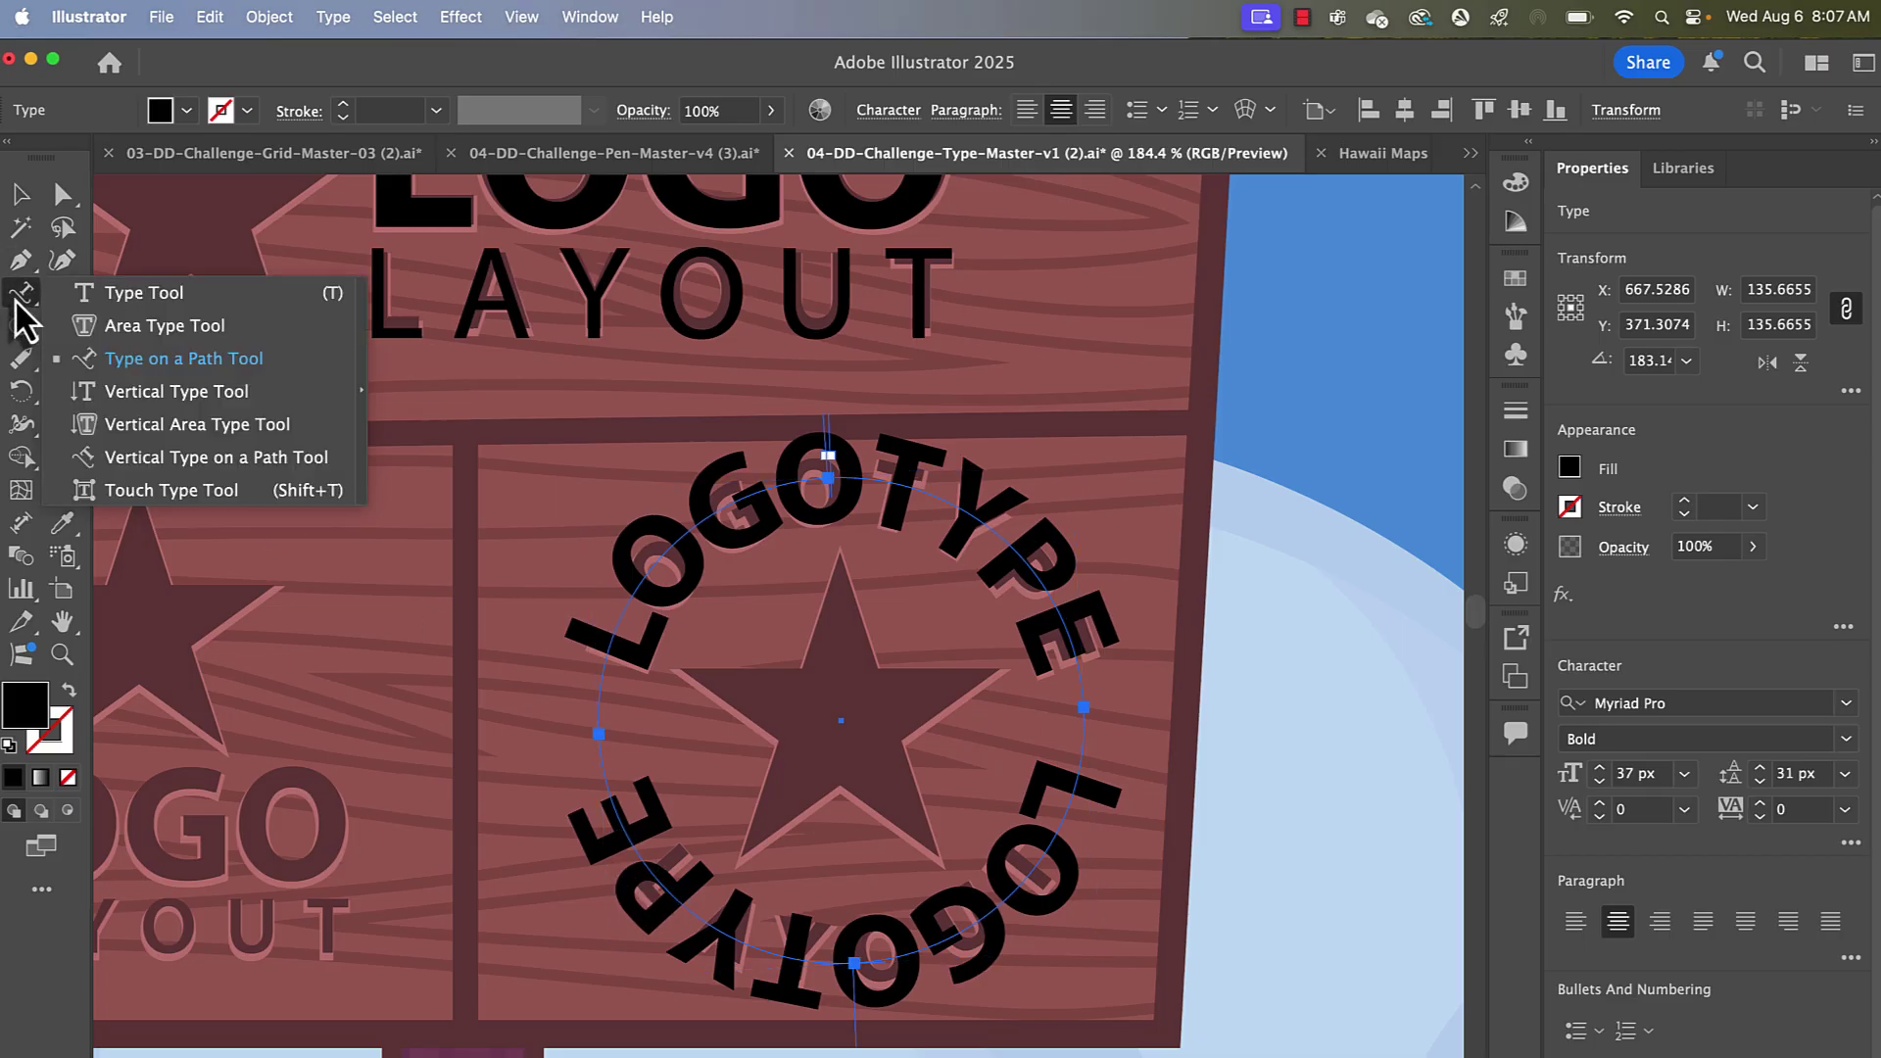
double_click(19, 294)
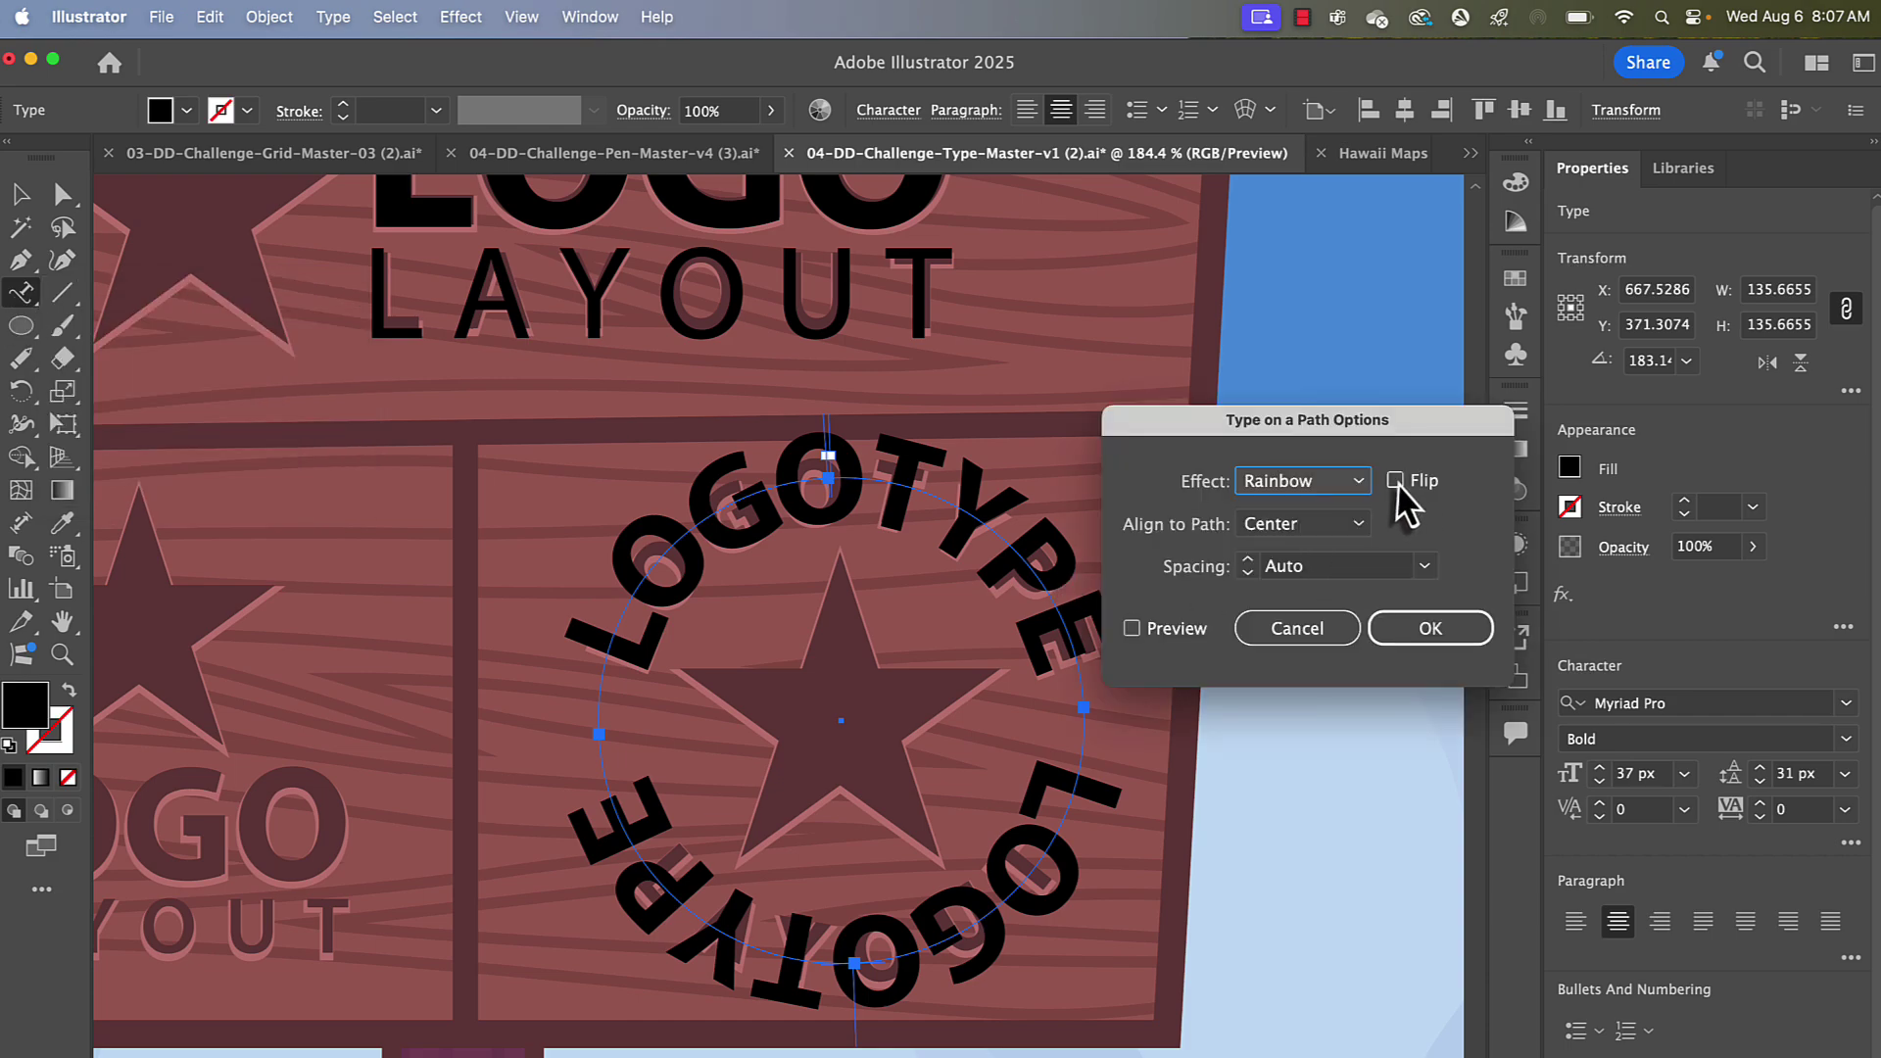
left_click(1395, 481)
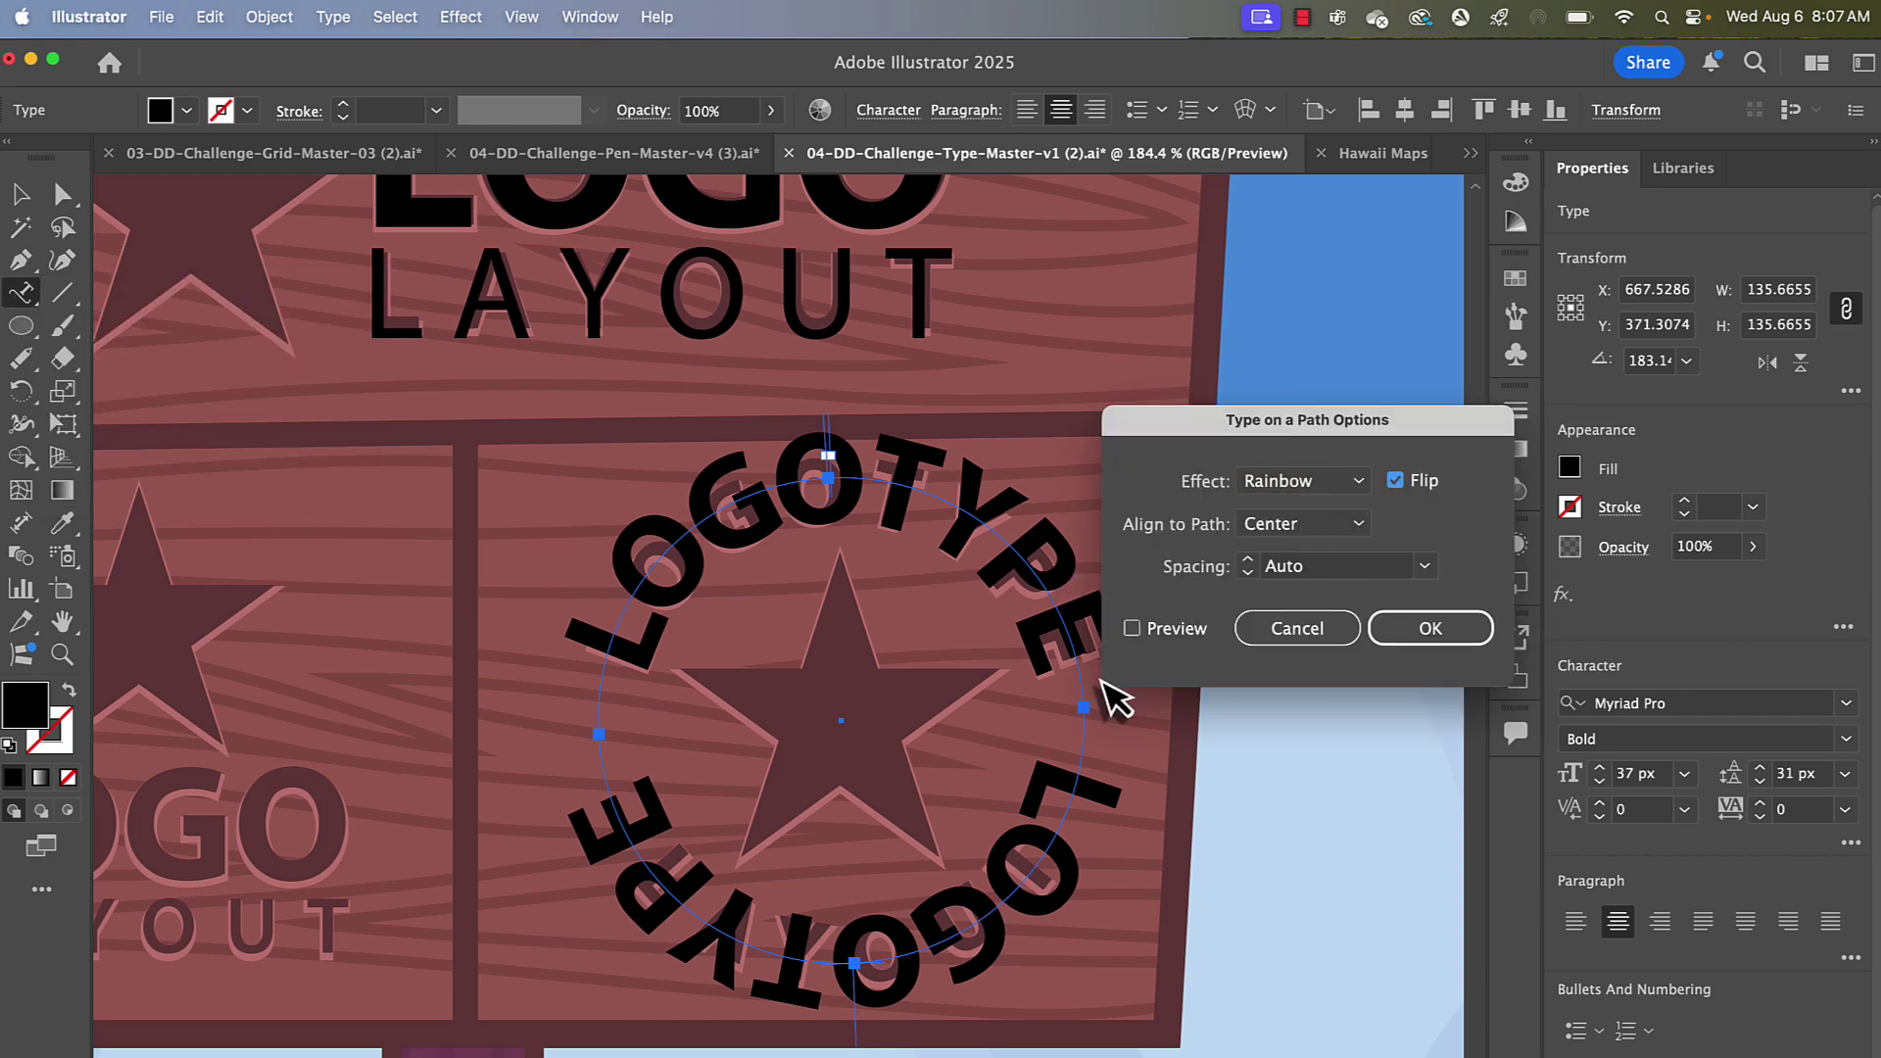
left_click(1133, 629)
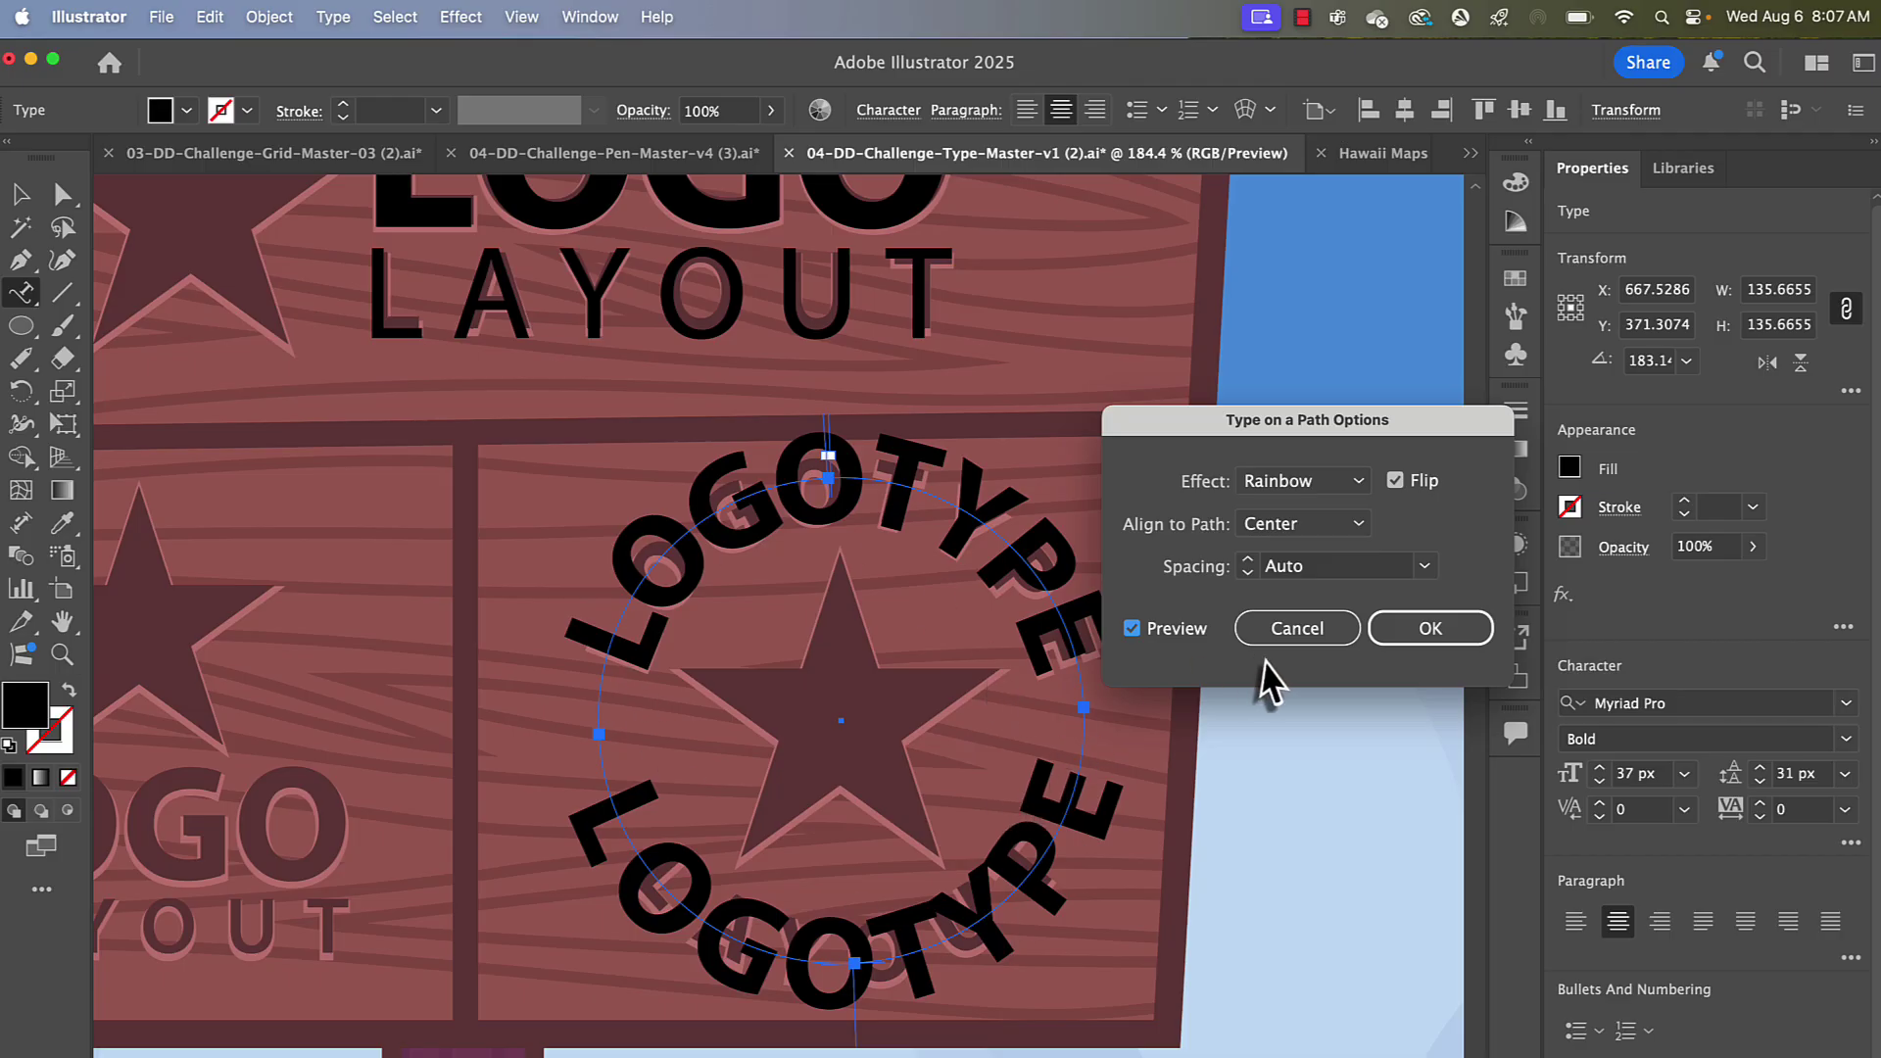
left_click(1428, 643)
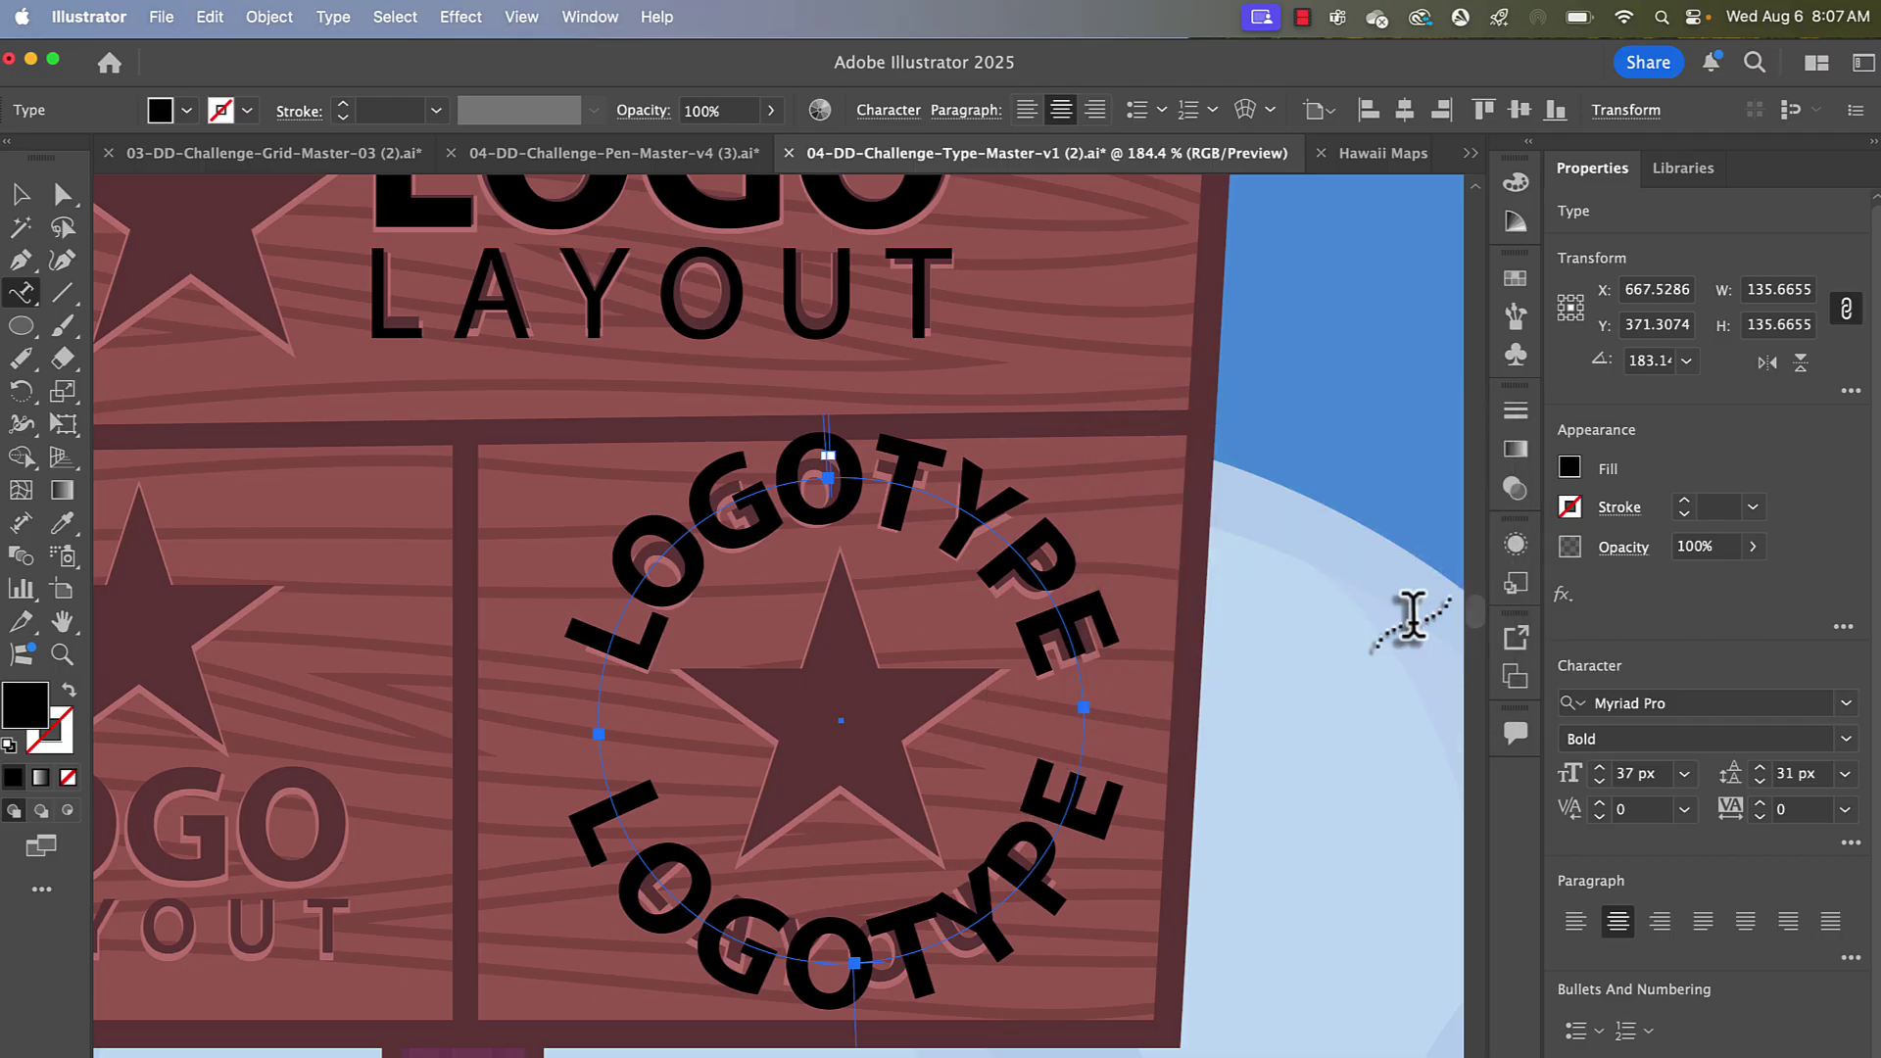
- Zoom out to about 112% to see the whole sign with both LOGOTYPE arcs
scroll(846, 532, "down", 3)
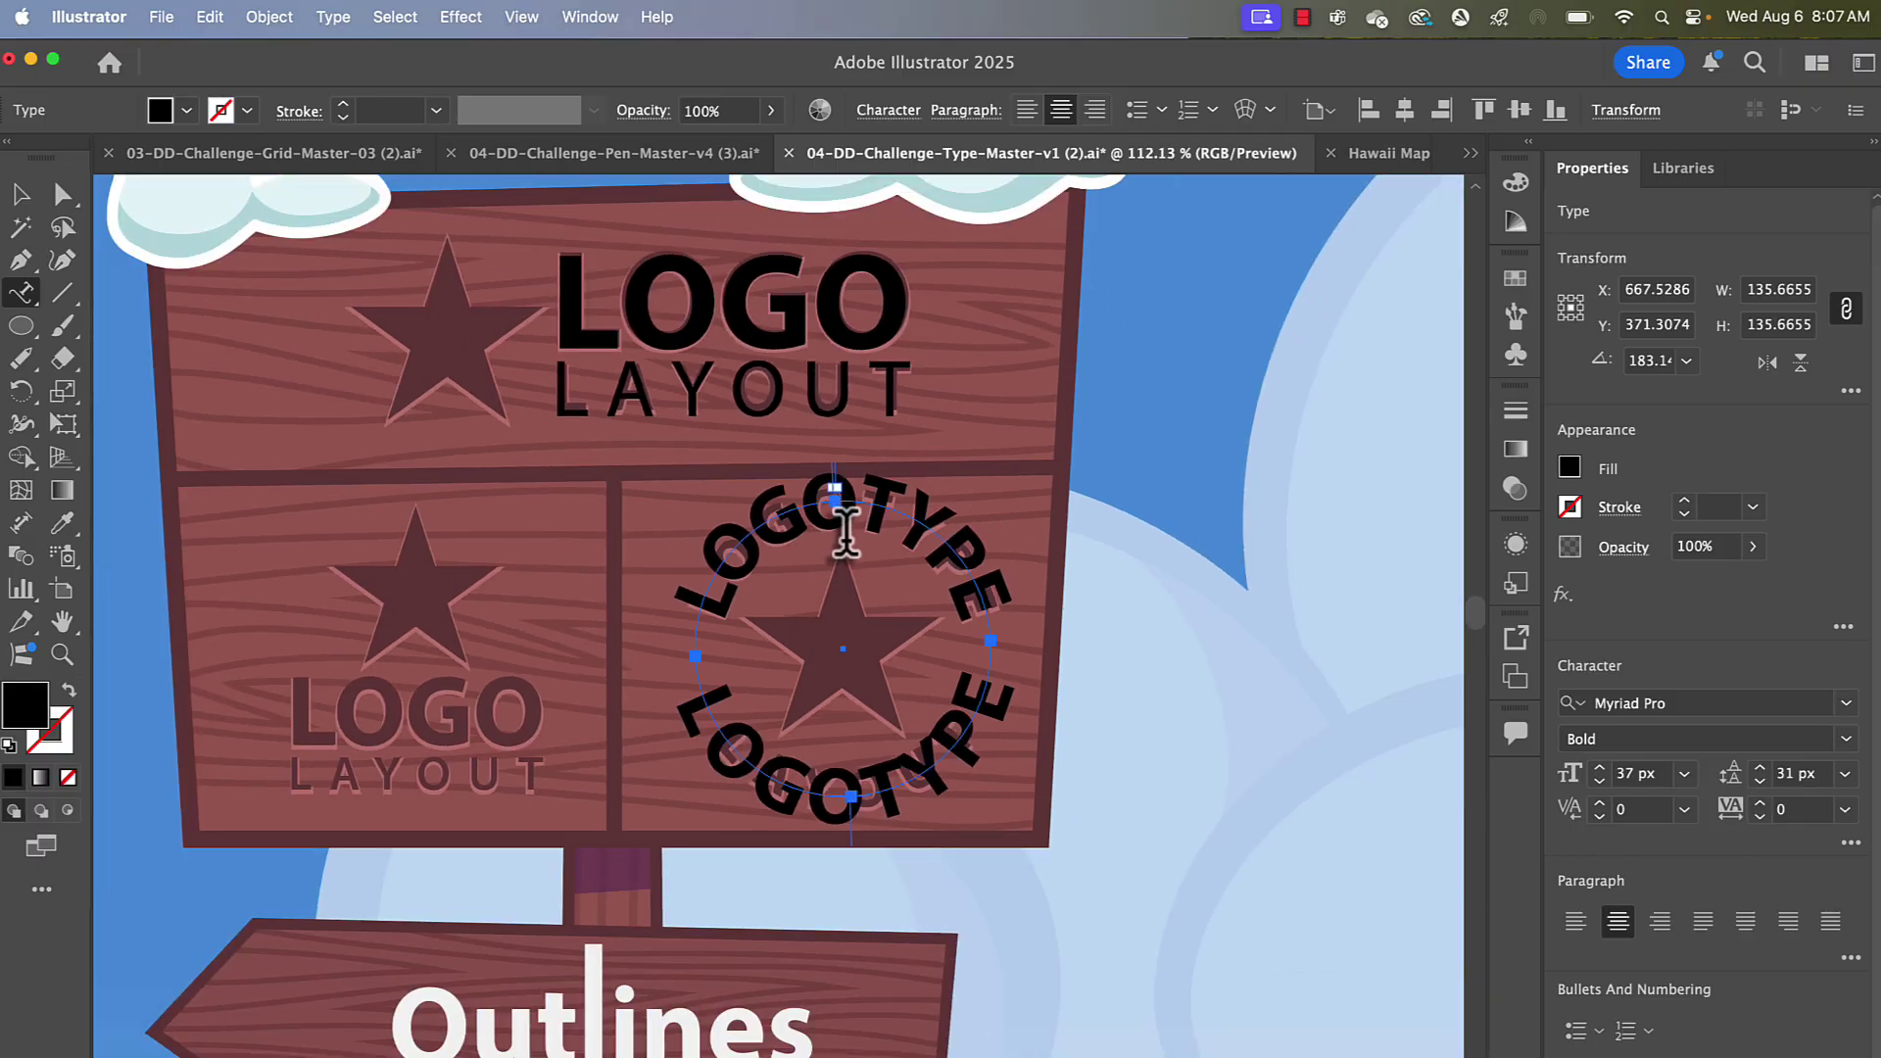